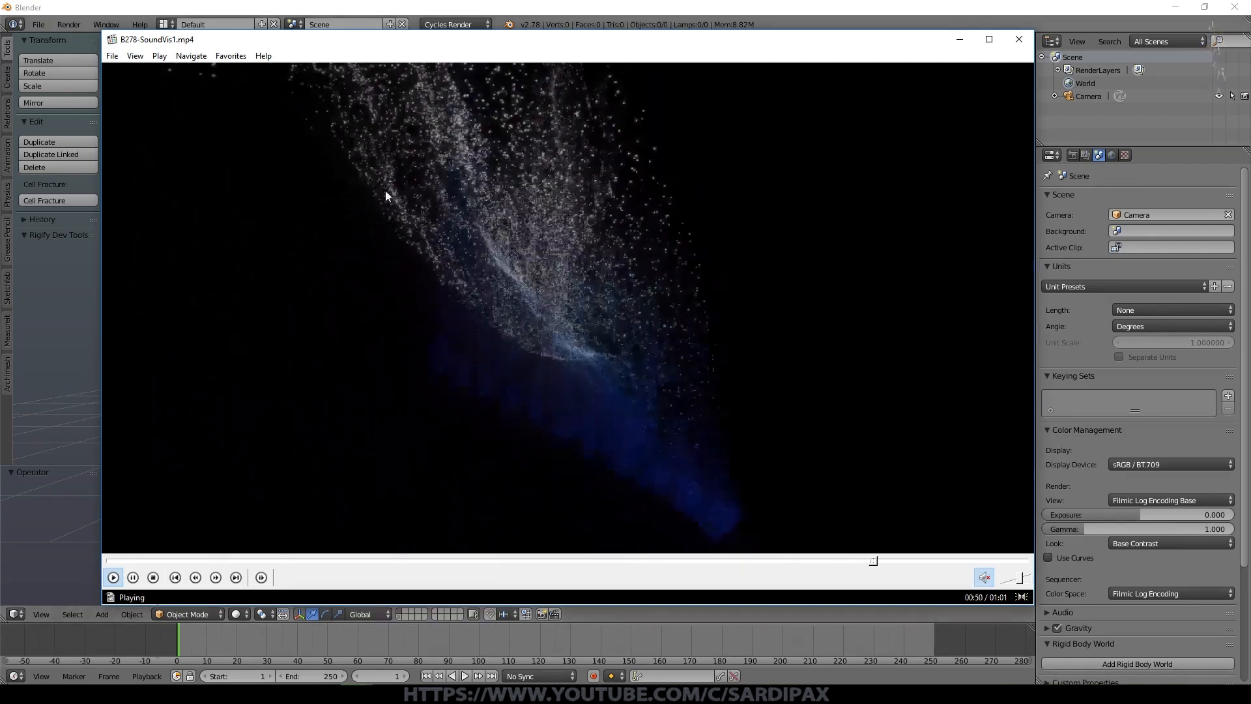
Watch the rest of the B278-SoundVis1.mp4 preview and close the video player
scroll(430, 202, "down", 2)
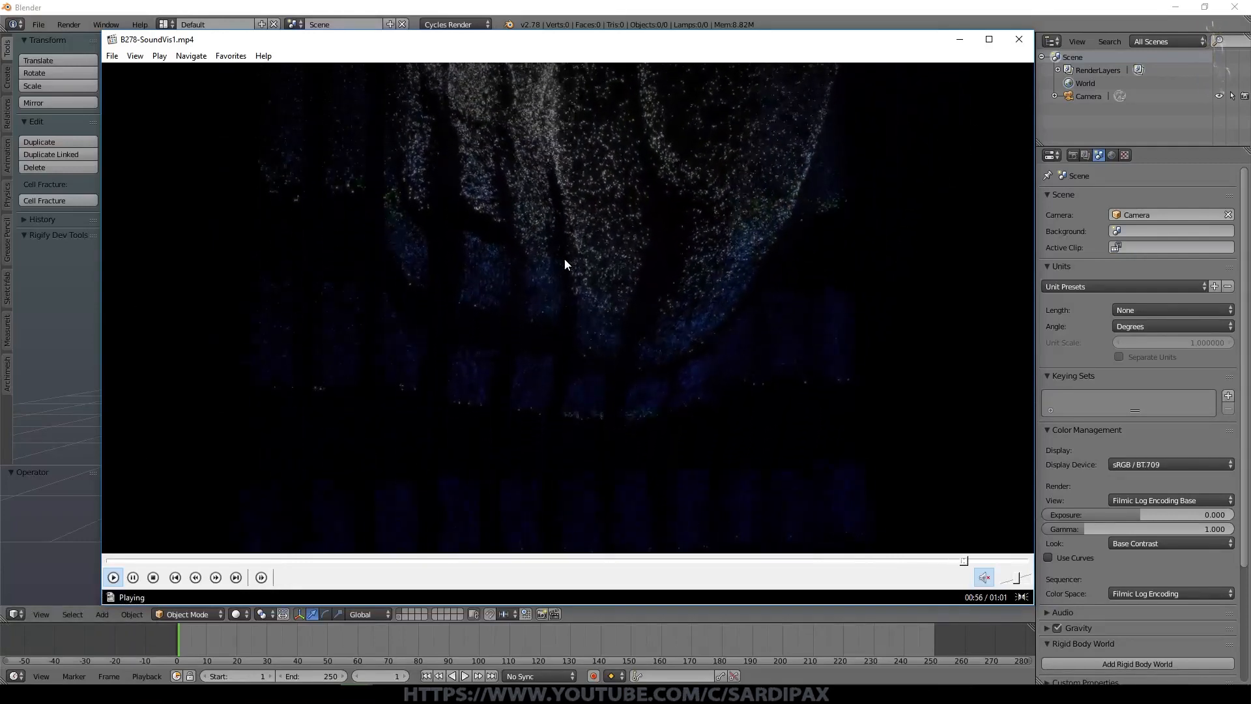
scroll(766, 453, "down", 2)
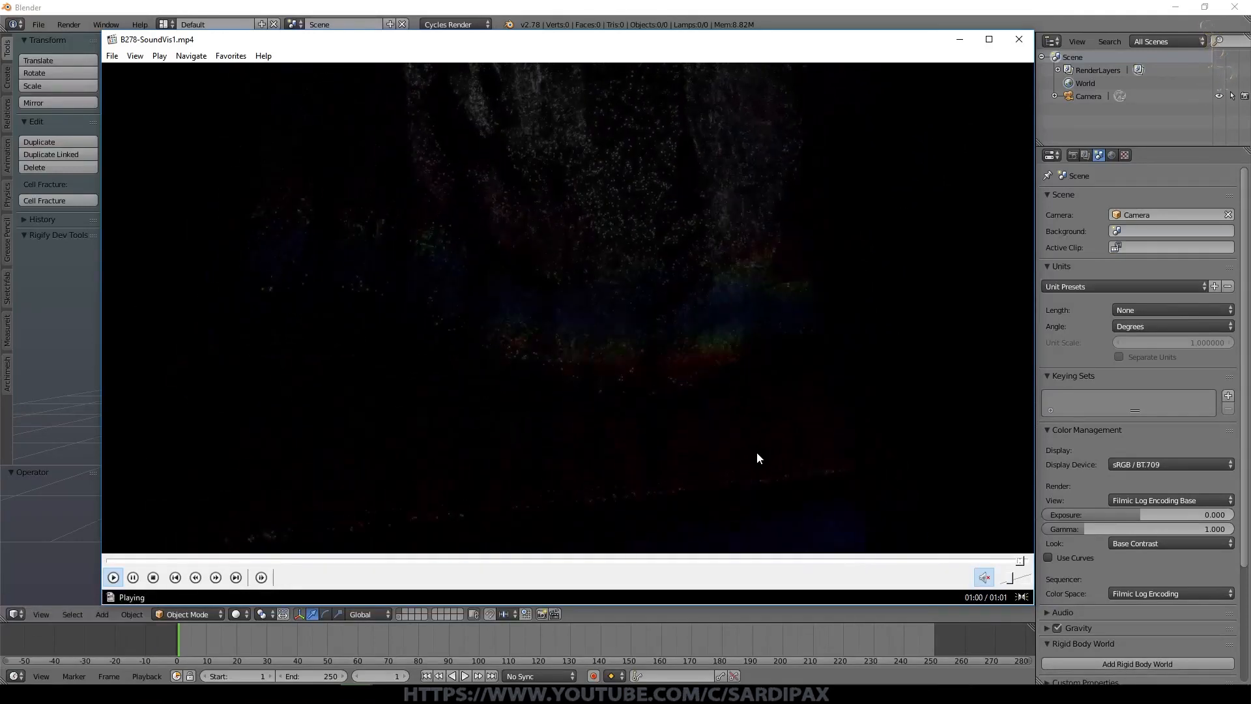
left_click(757, 452)
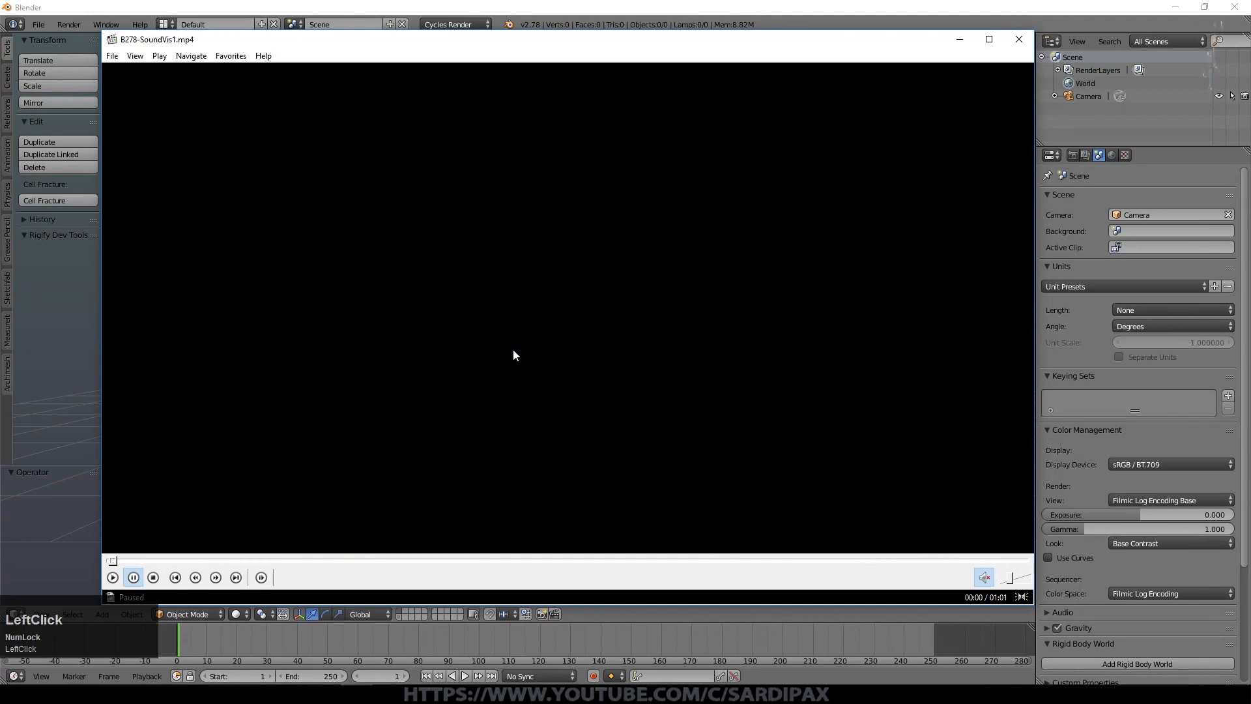
left_click(1020, 41)
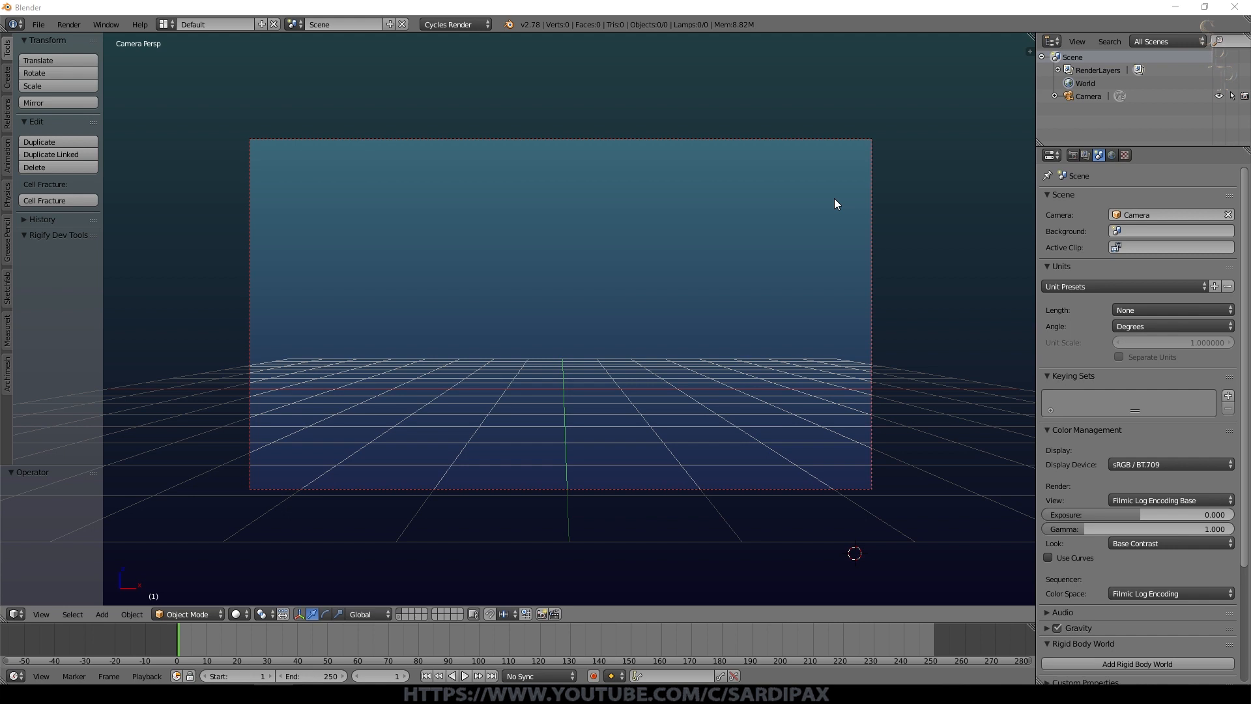
Add a plane and scale it into a long thin strip, about 0.203 along Y and 7.815 along X
key("shift+a")
mouse_move(594, 376)
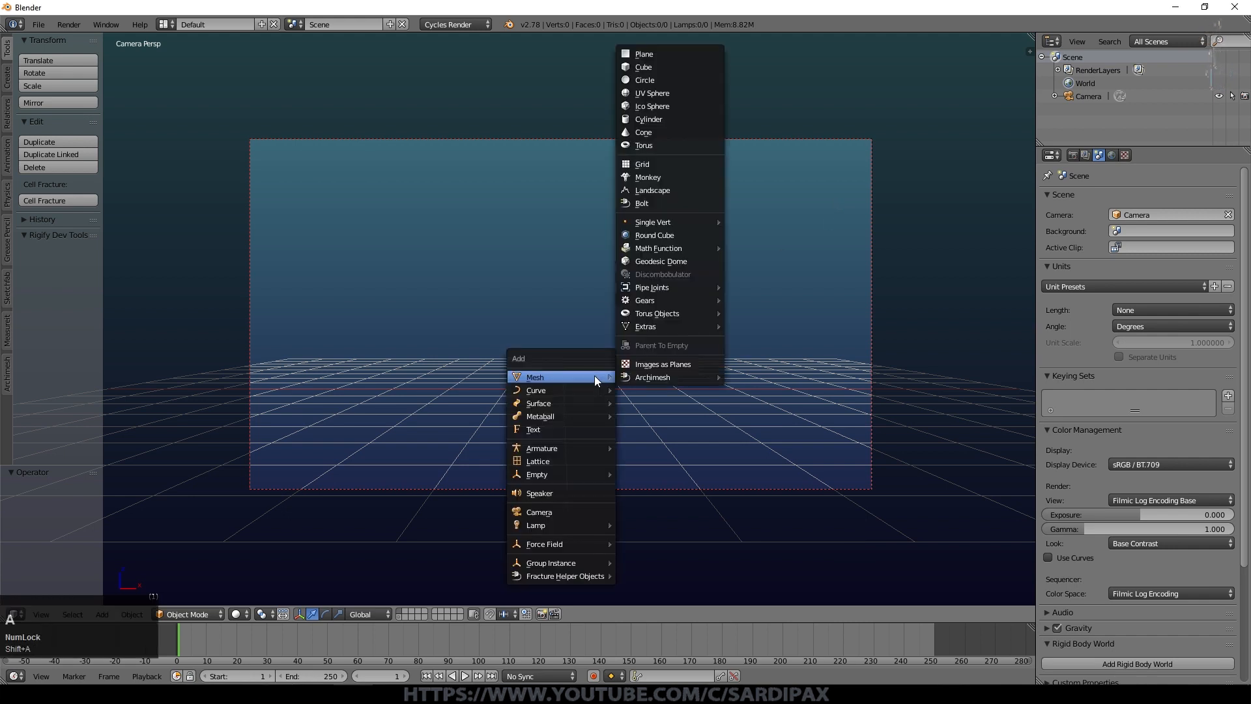
left_click(647, 55)
key("KP_7")
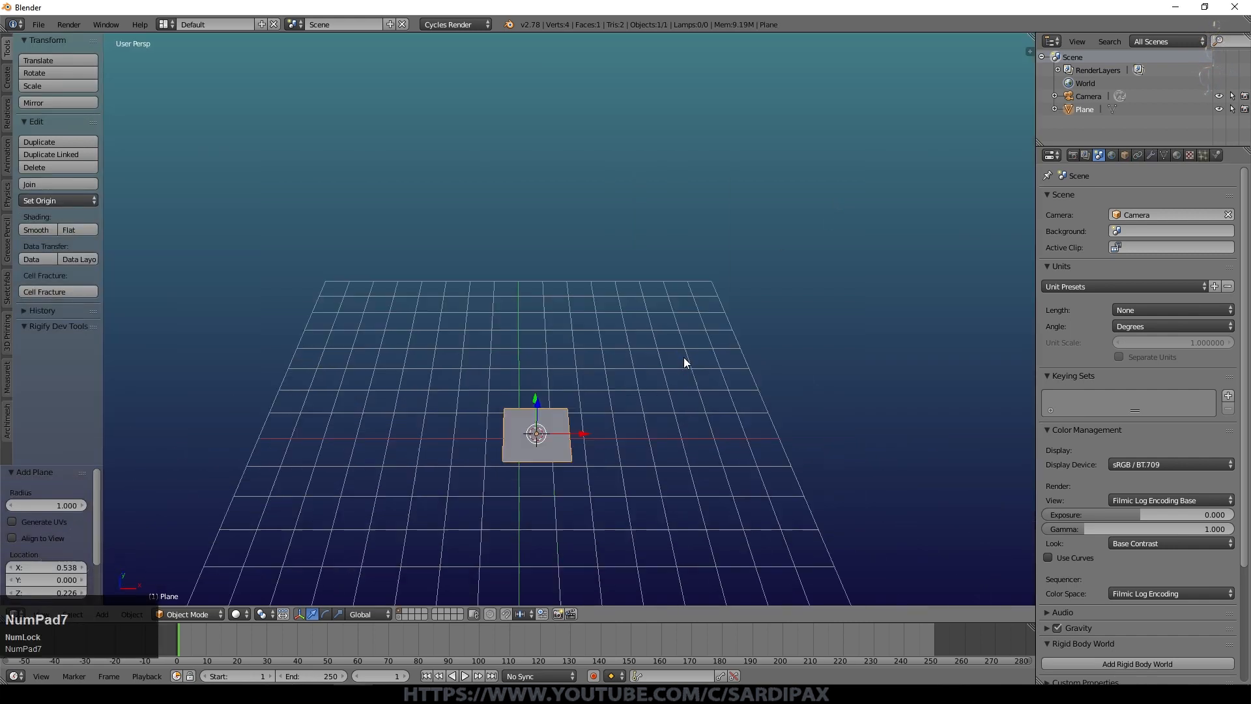
key("s")
key("y")
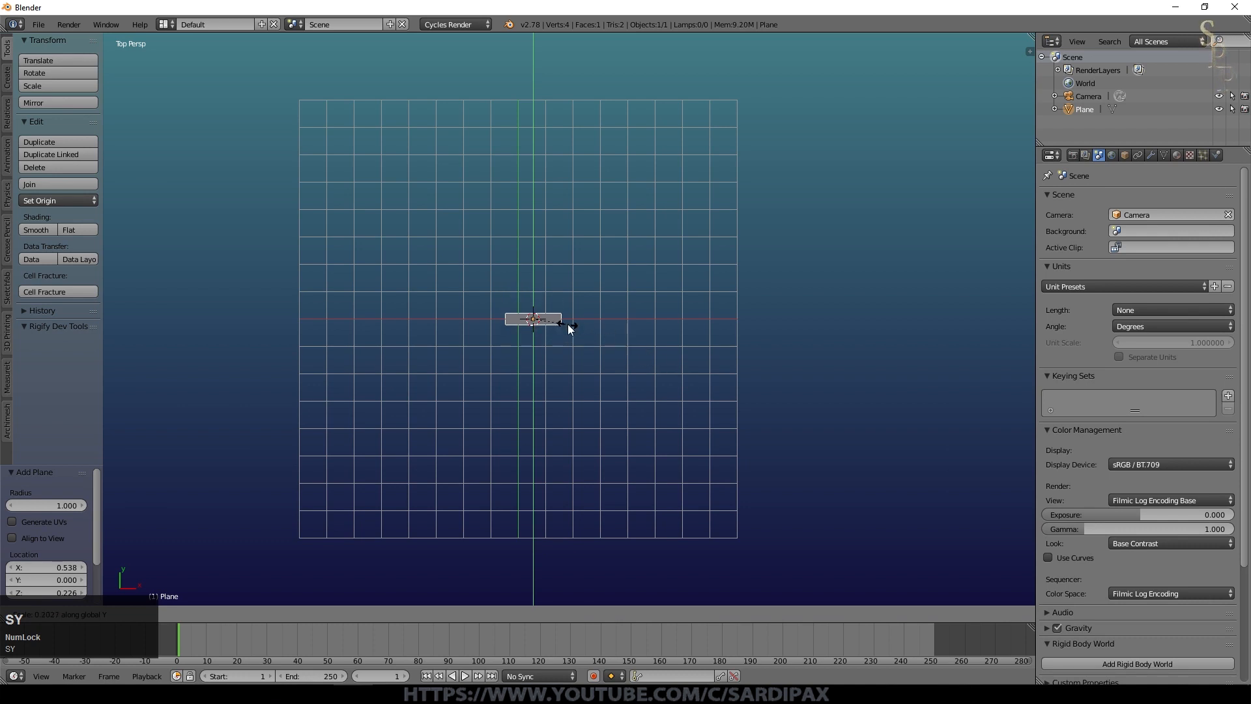
left_click(565, 339)
key("s")
key("x")
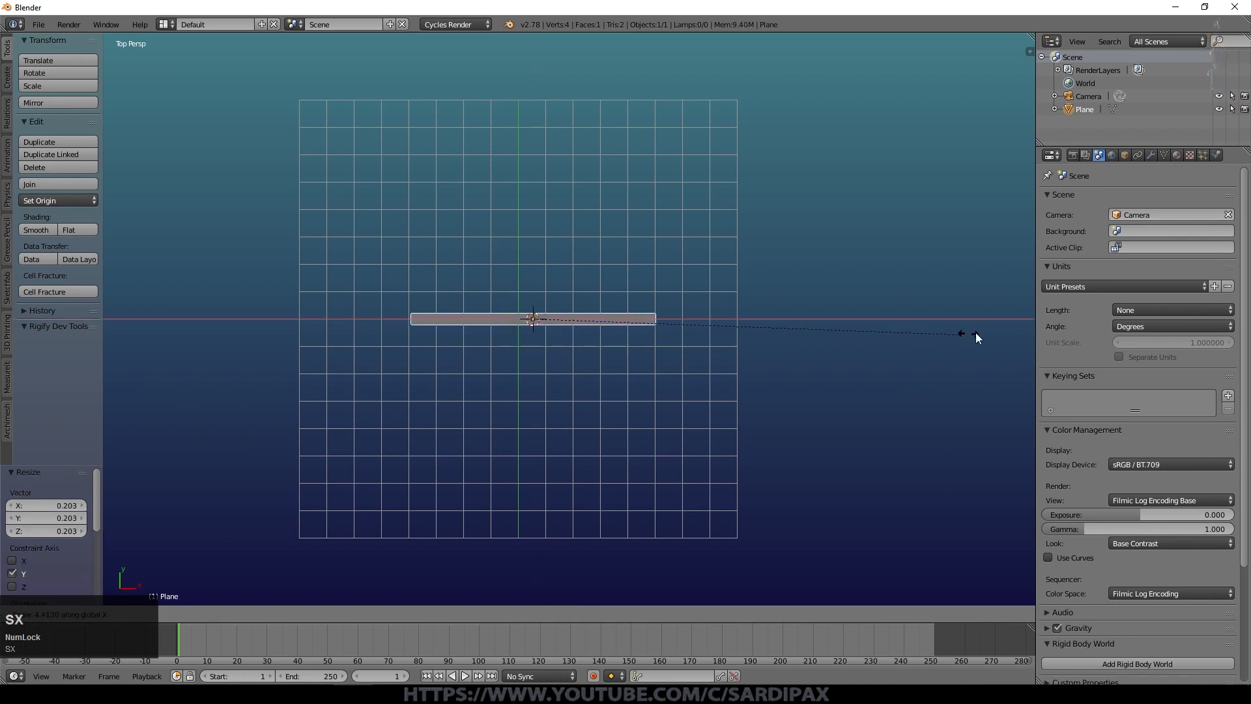
left_click(264, 303)
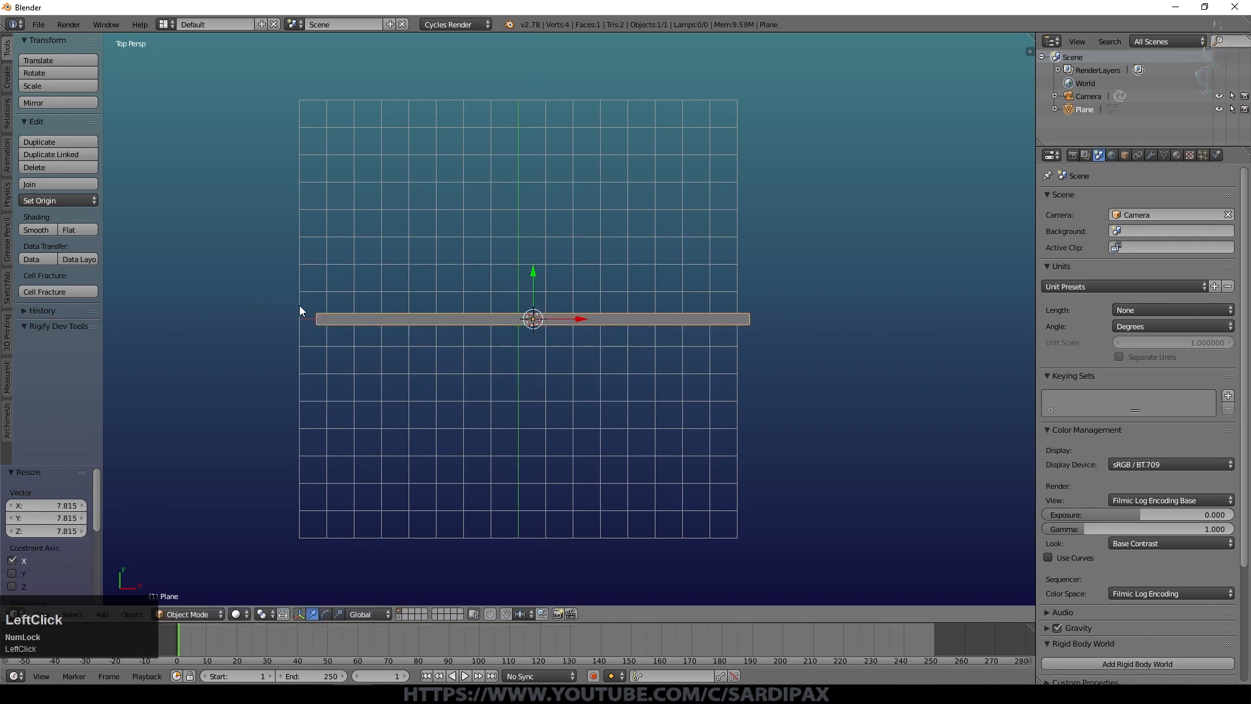
Subdivide the strip's mesh with 3 cuts and return to Object Mode
key("Tab")
scroll(456, 325, "up", 3)
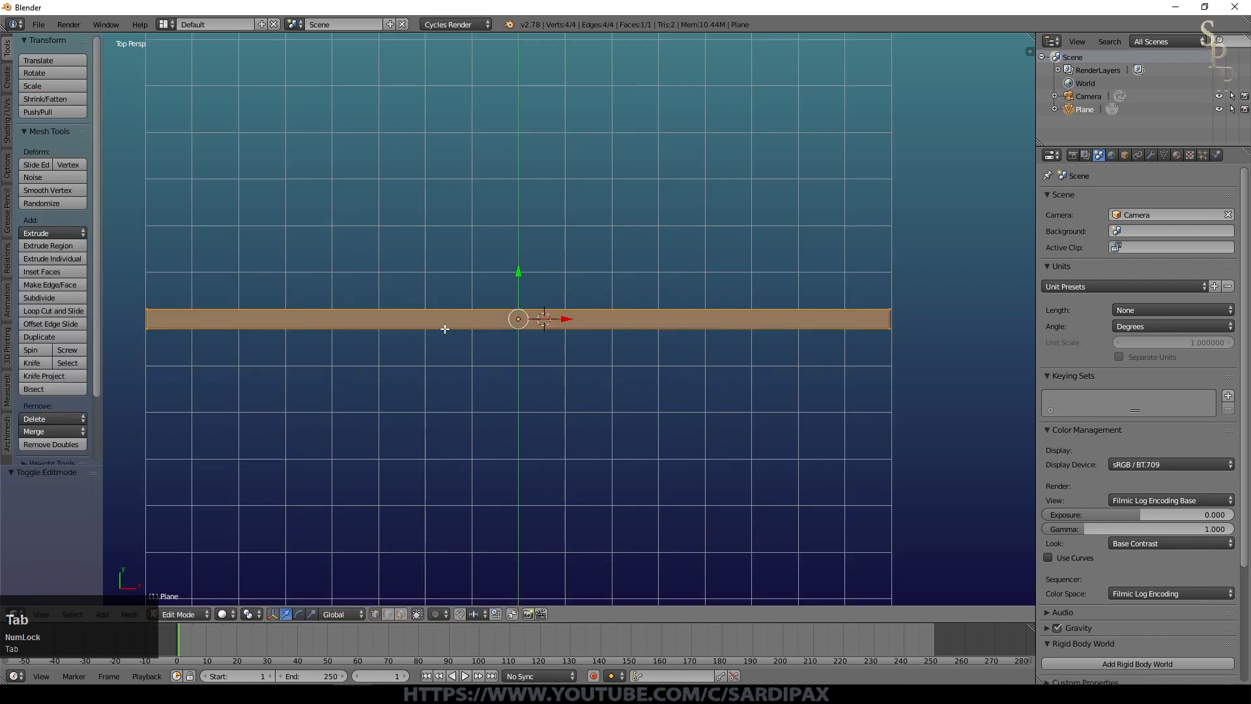
key("w")
left_click(445, 350)
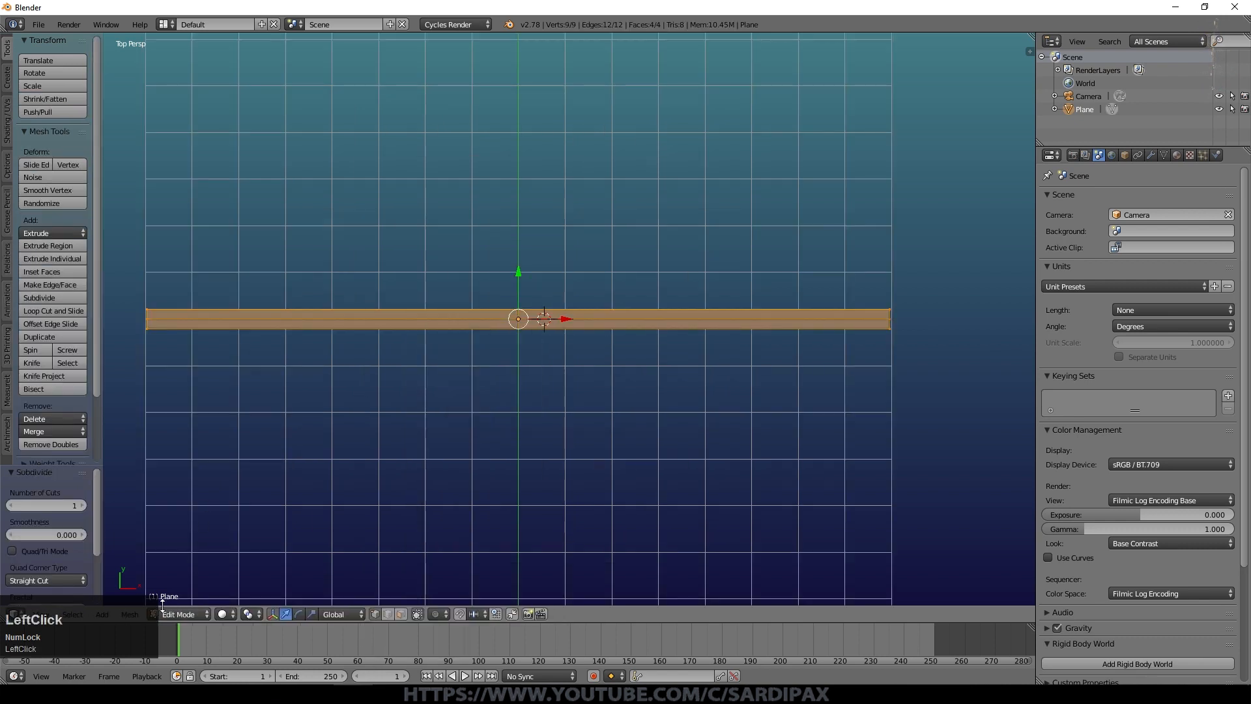
left_click(82, 506)
left_click(81, 506)
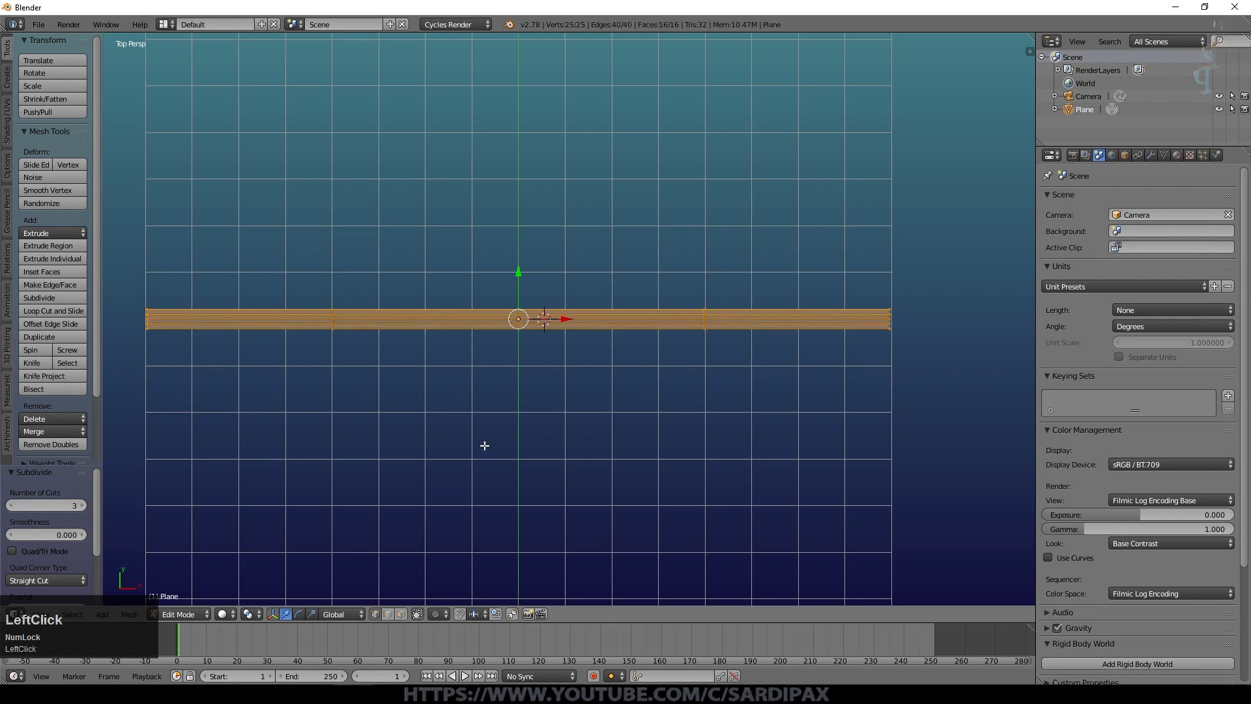
key("Tab")
Rename the strip object as Source
middle_click_drag(557, 464, 561, 378)
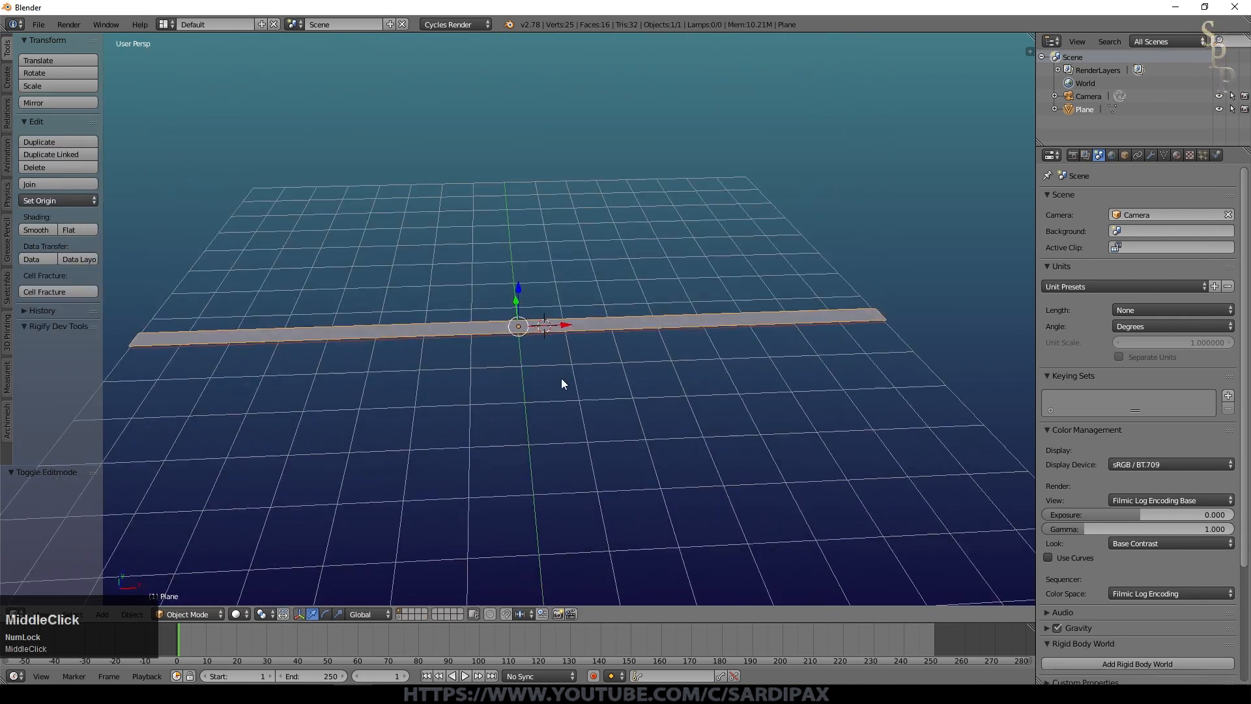
left_click(1125, 155)
left_click(1121, 197)
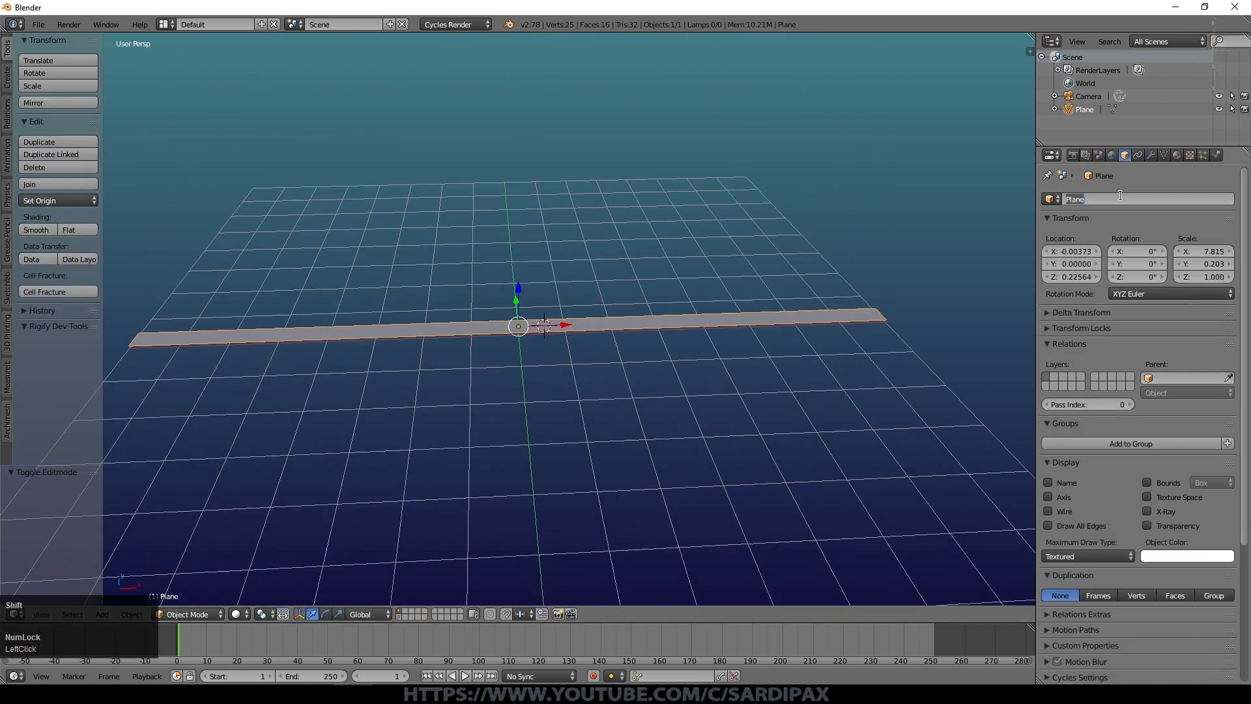
type("Source")
key("Return")
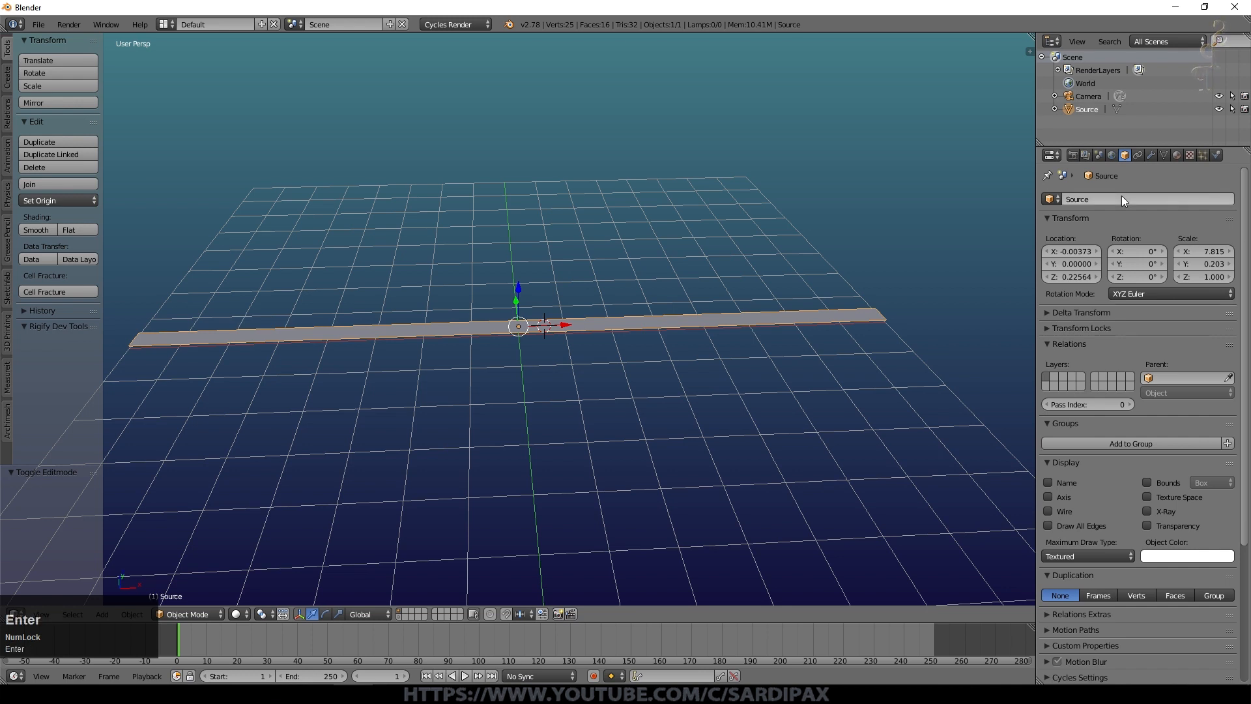
Add an ico sphere with 1 subdivision on the second layer
left_click(406, 611)
key("shift+a")
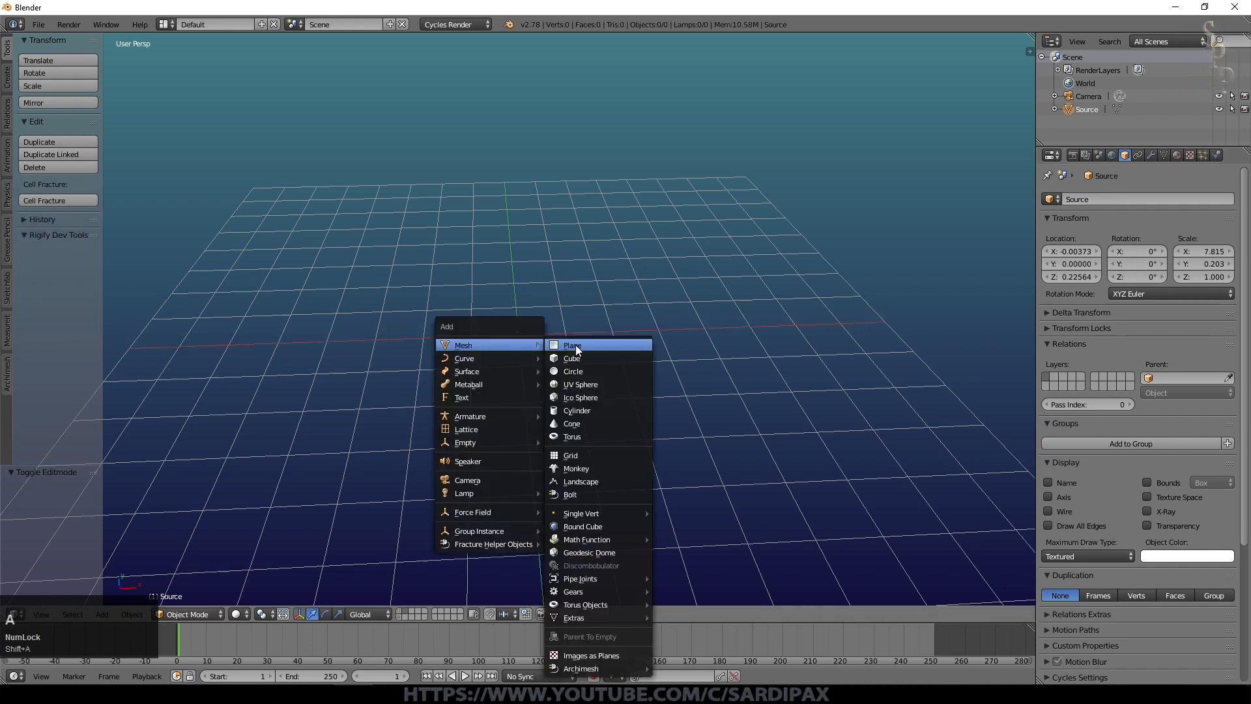
left_click(595, 394)
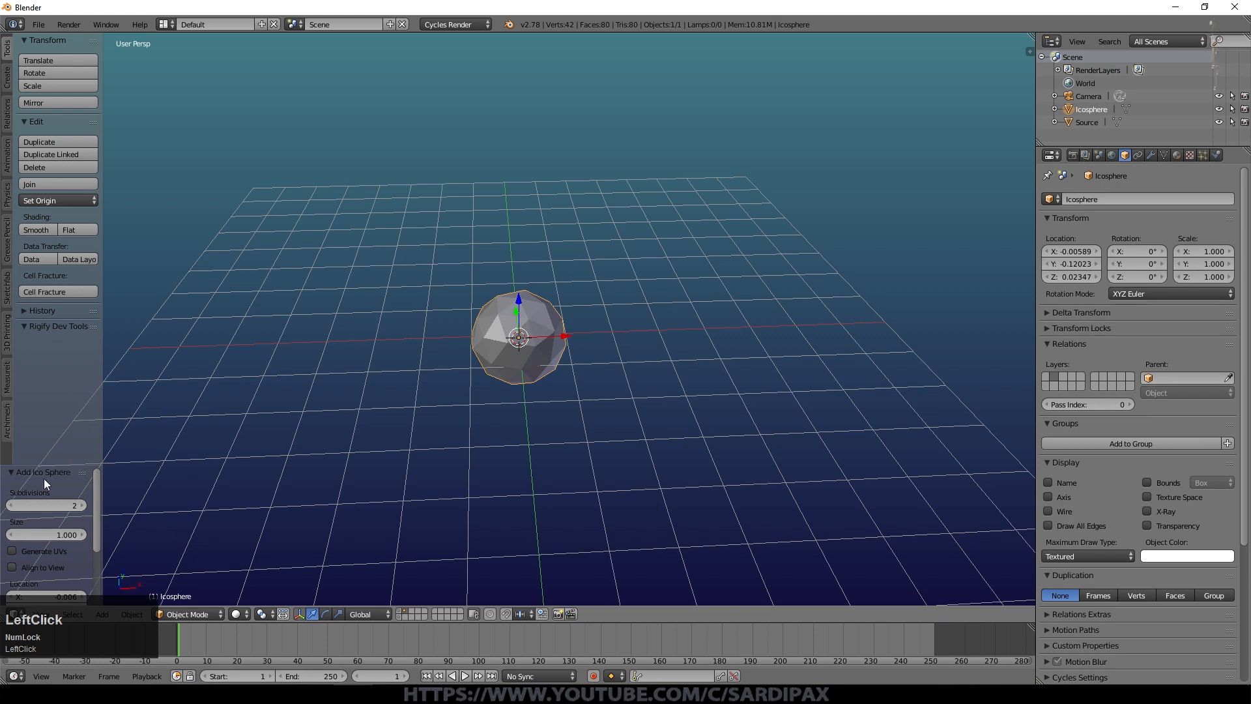
left_click(11, 505)
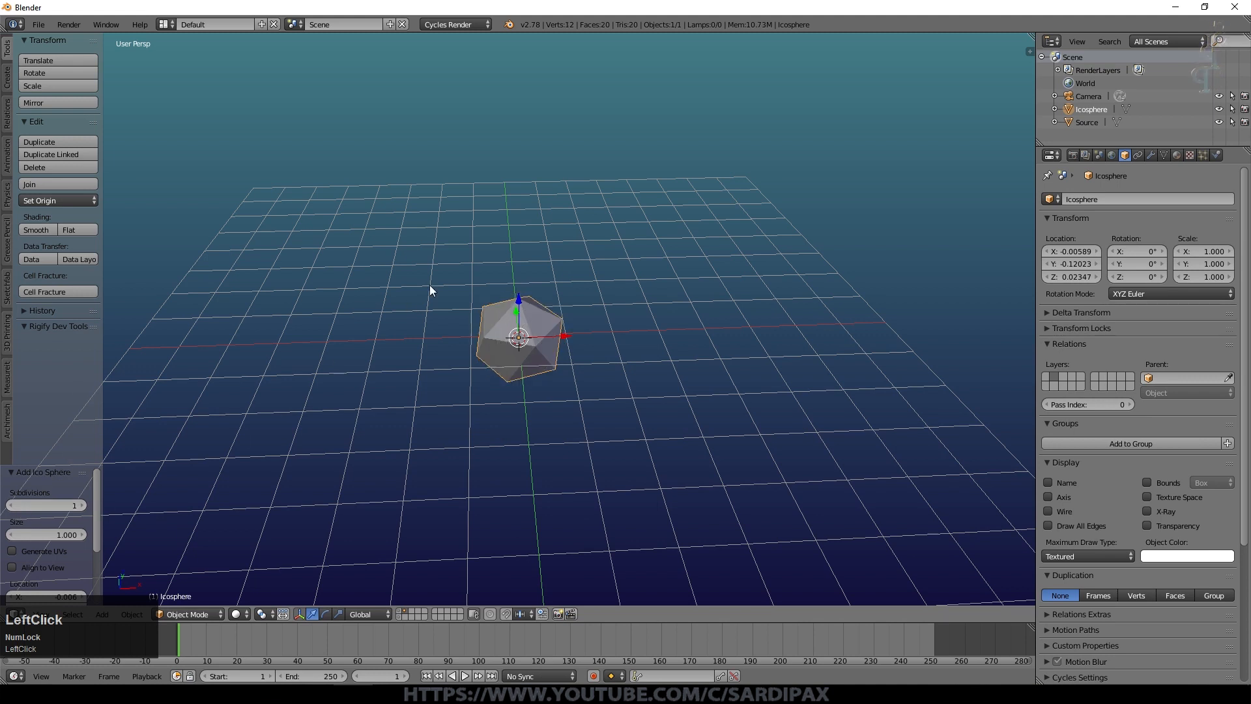
Rename the ico sphere as Particle
left_click(1122, 200)
type("Particle")
key("Return")
Create a new material for the Particle object and name it ParticleMAterial
left_click(1177, 155)
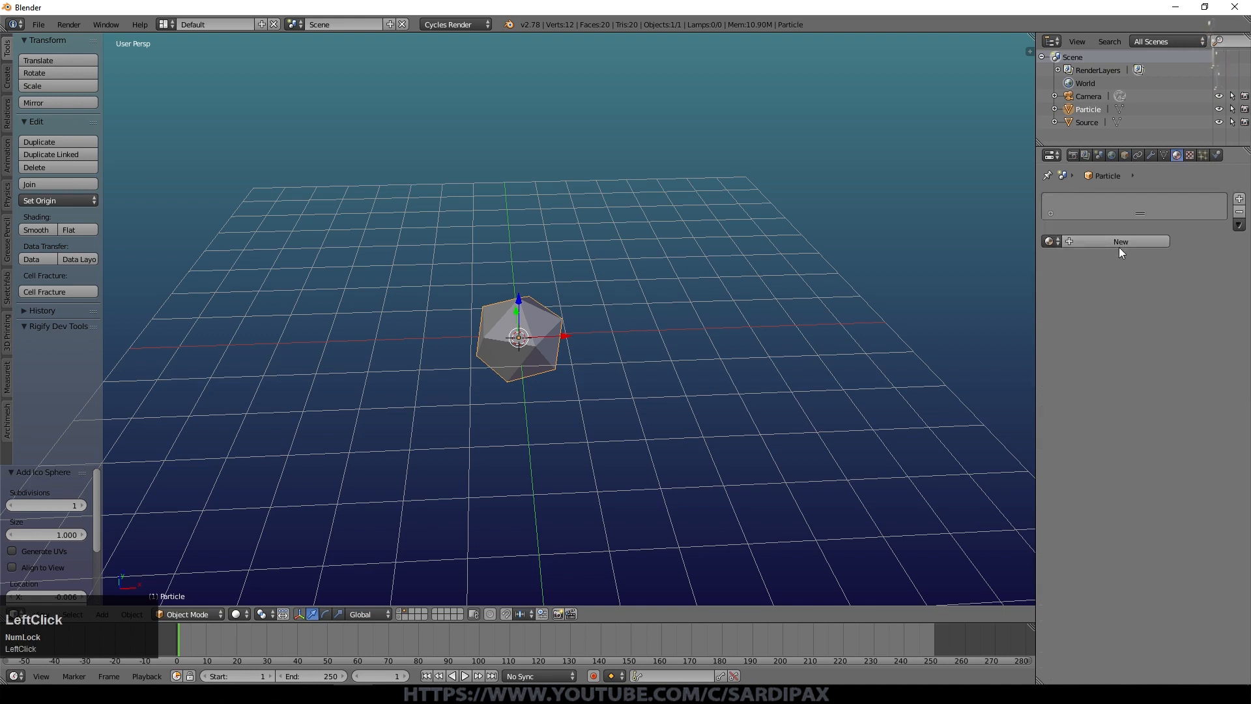
left_click(1120, 247)
left_click(1103, 246)
type("ParticleMateria")
key("Return")
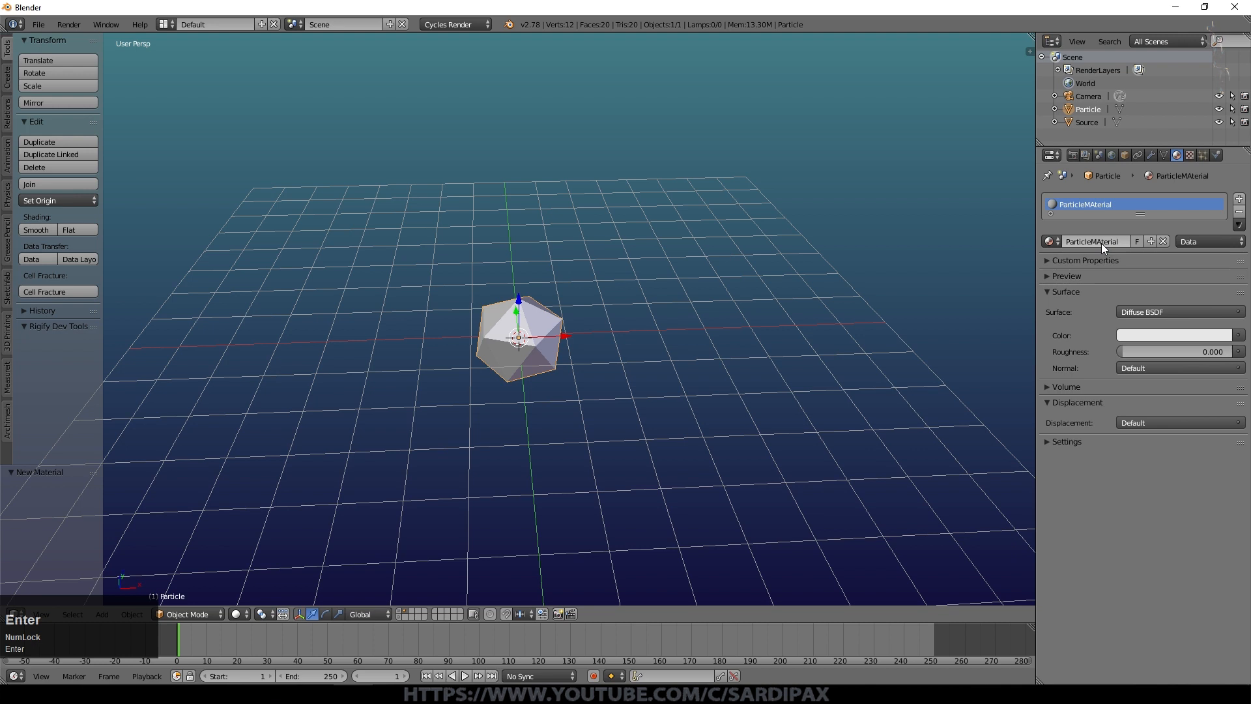
Set the particle material's diffuse colour and viewport colour to bright green
left_click(1147, 336)
left_click_drag(1136, 204, 1118, 179)
left_click(1051, 438)
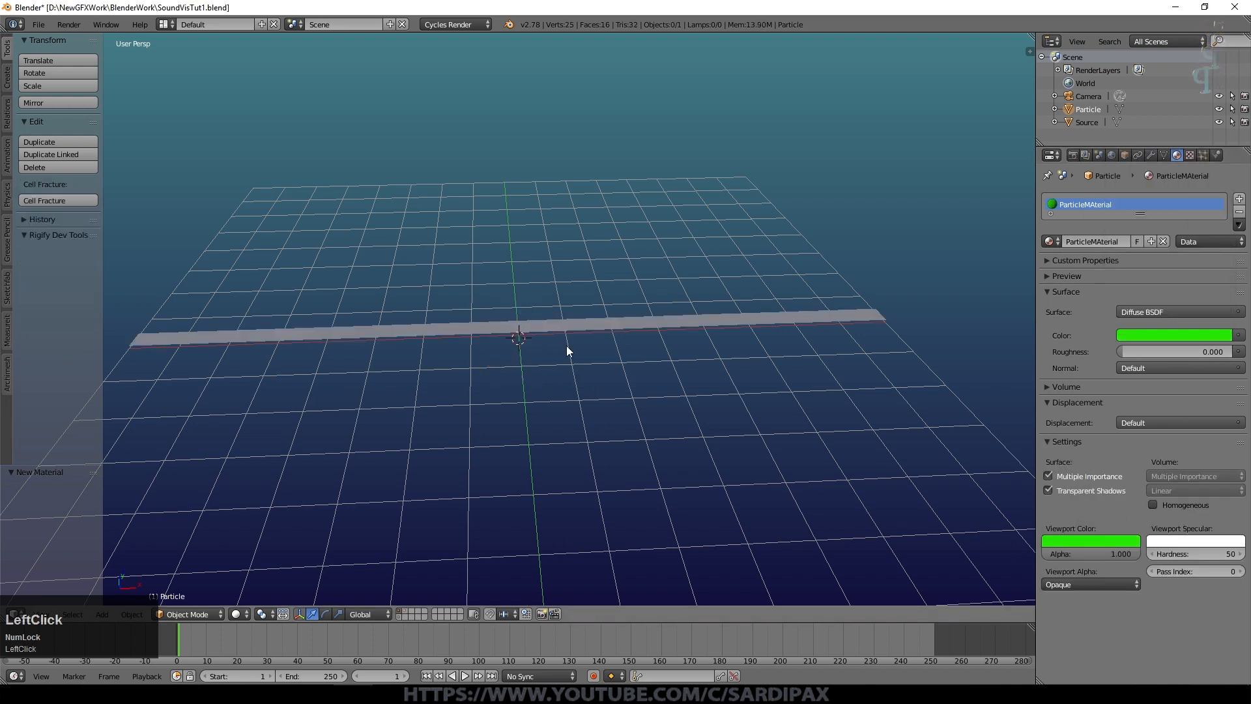
Add a particle system to the Source strip and play the animation to preview the emission
right_click(566, 329)
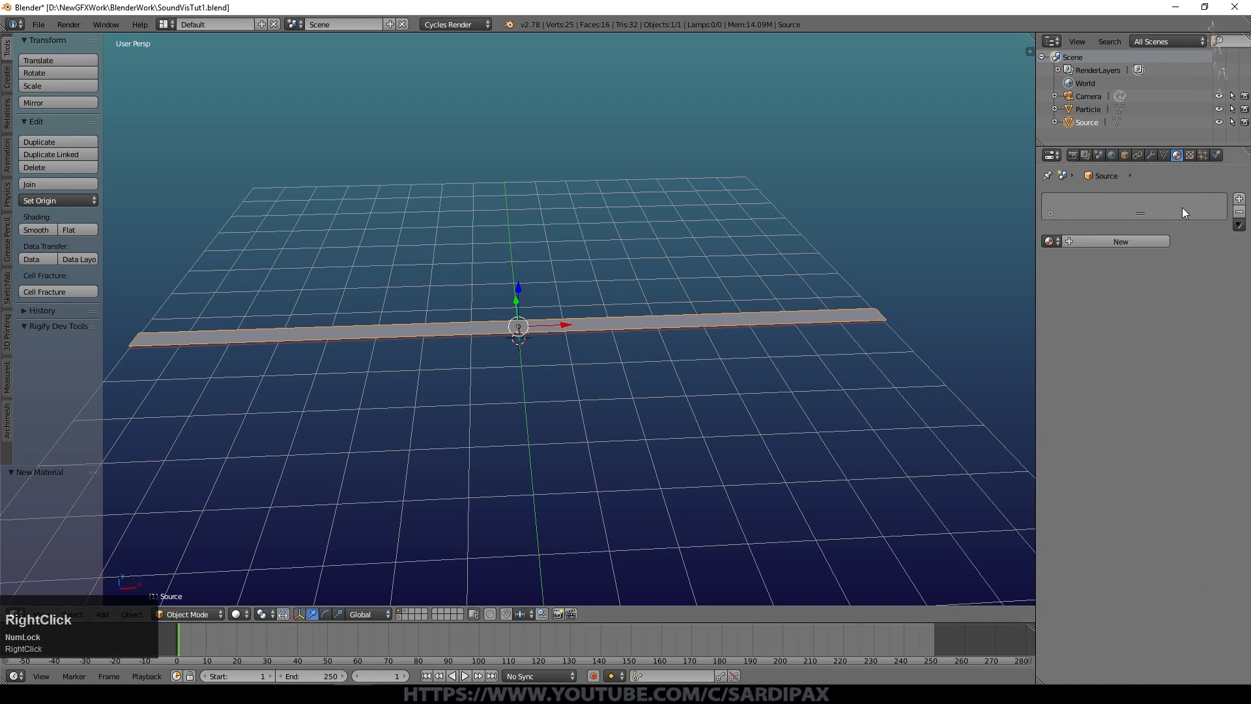
left_click(1203, 154)
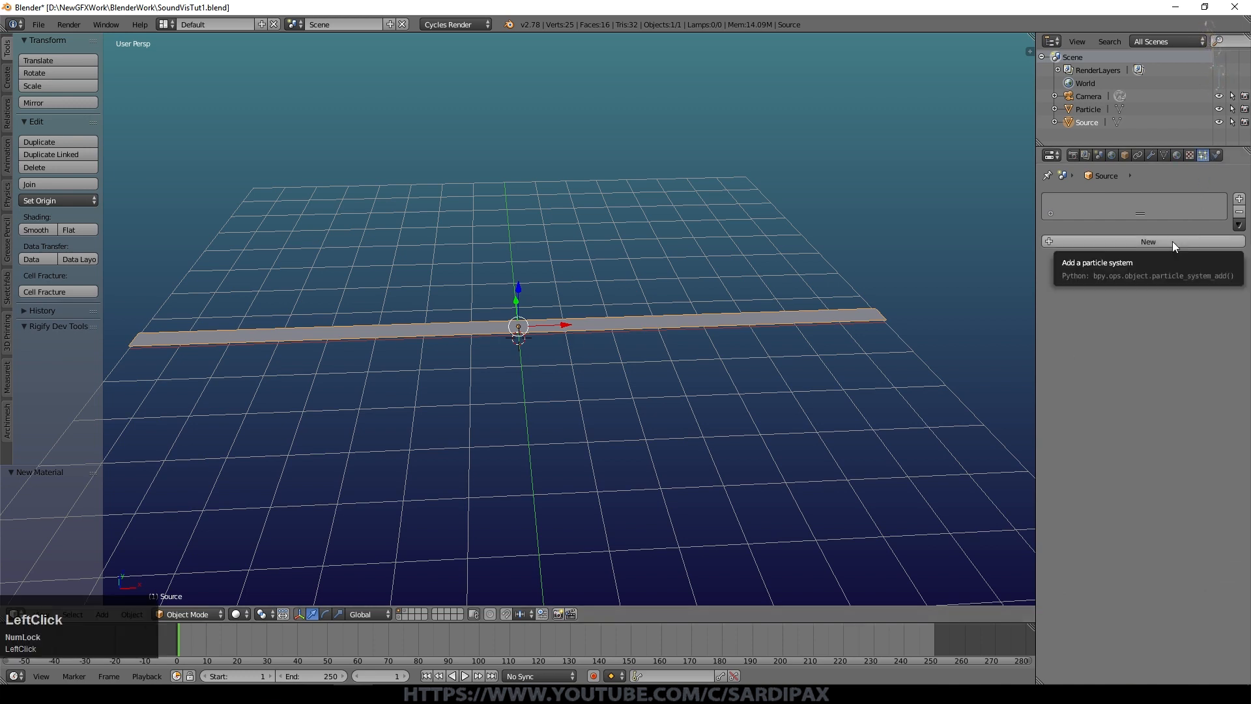
left_click(1148, 241)
left_click(465, 676)
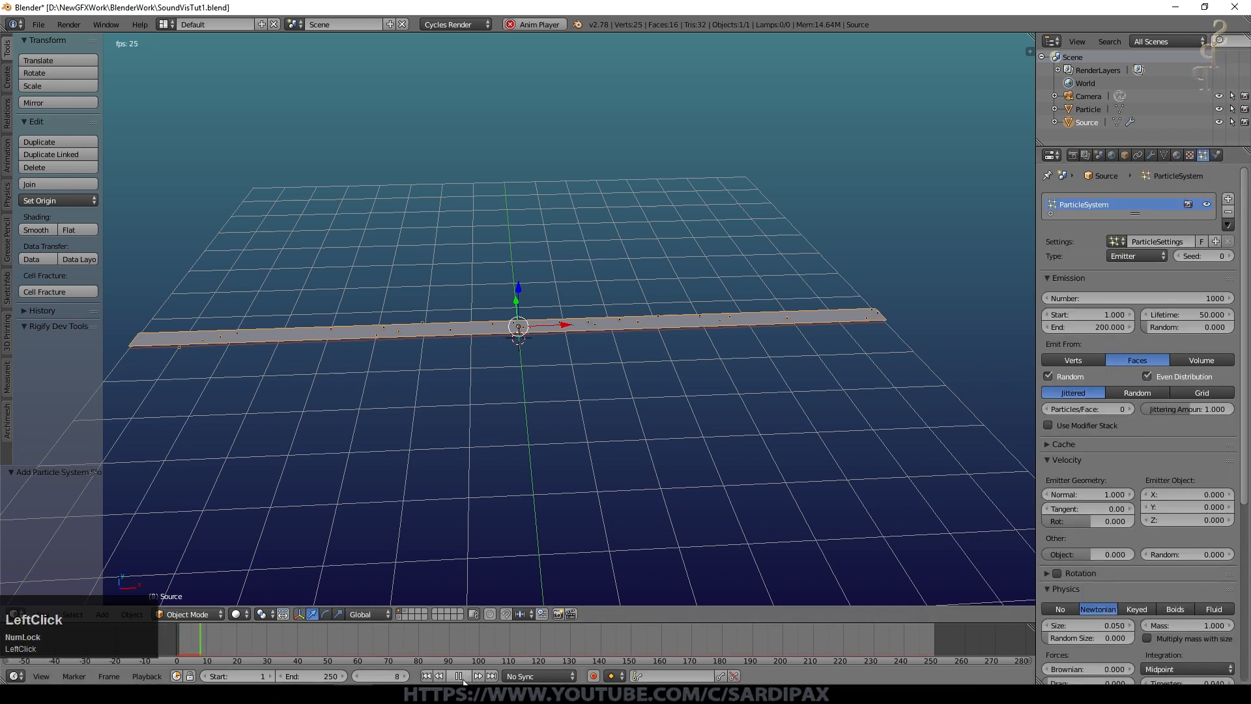
middle_click_drag(493, 520, 671, 419)
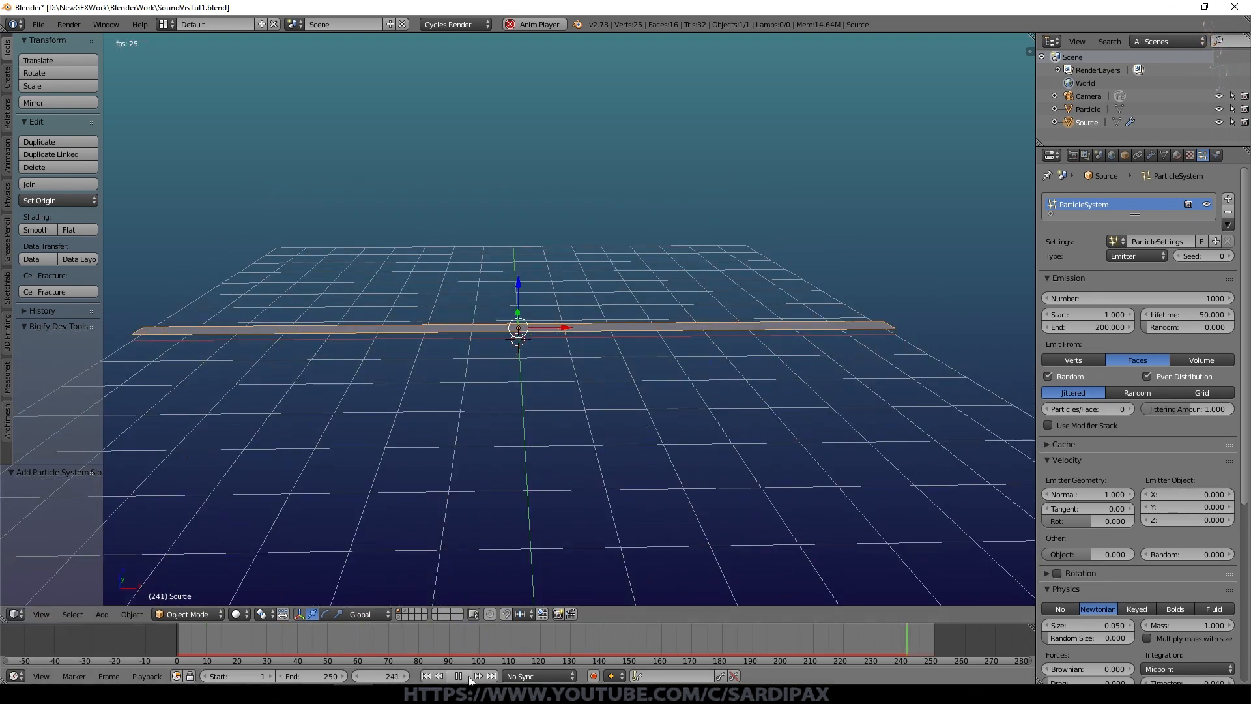
middle_click_drag(547, 280, 565, 408)
Set the particle system's gravity field weight to 0
scroll(1074, 577, "down", 10)
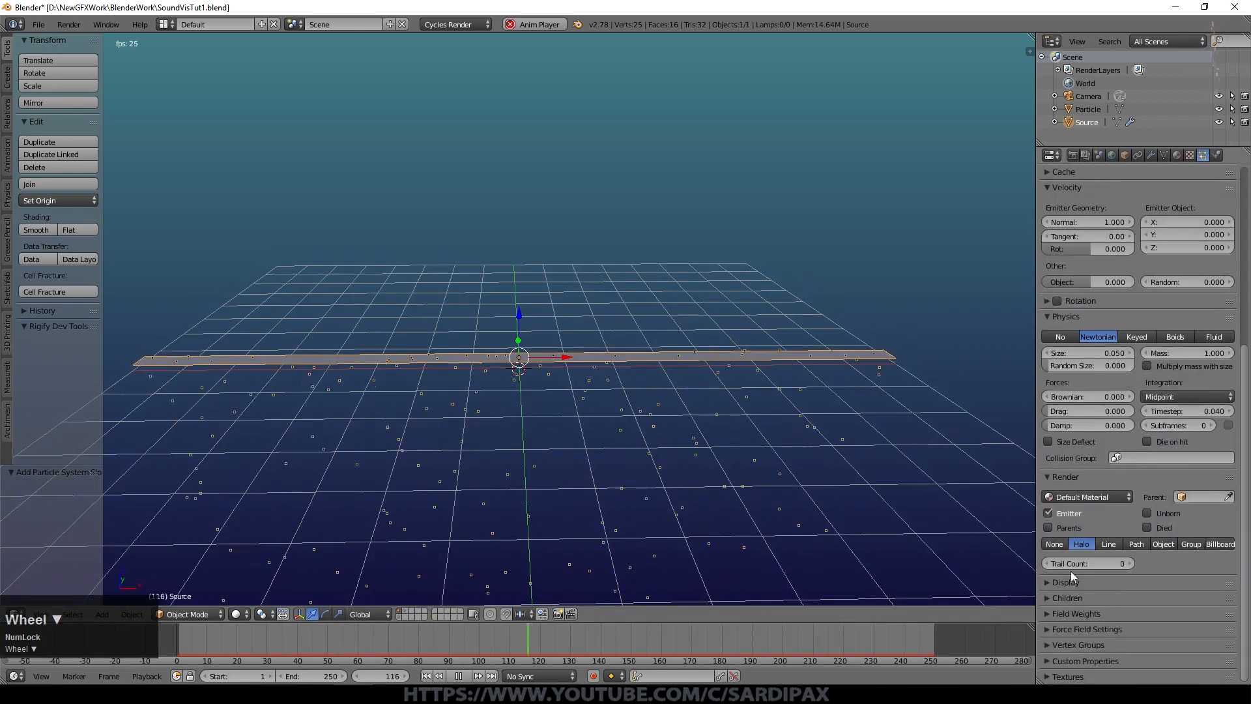
left_click(1076, 613)
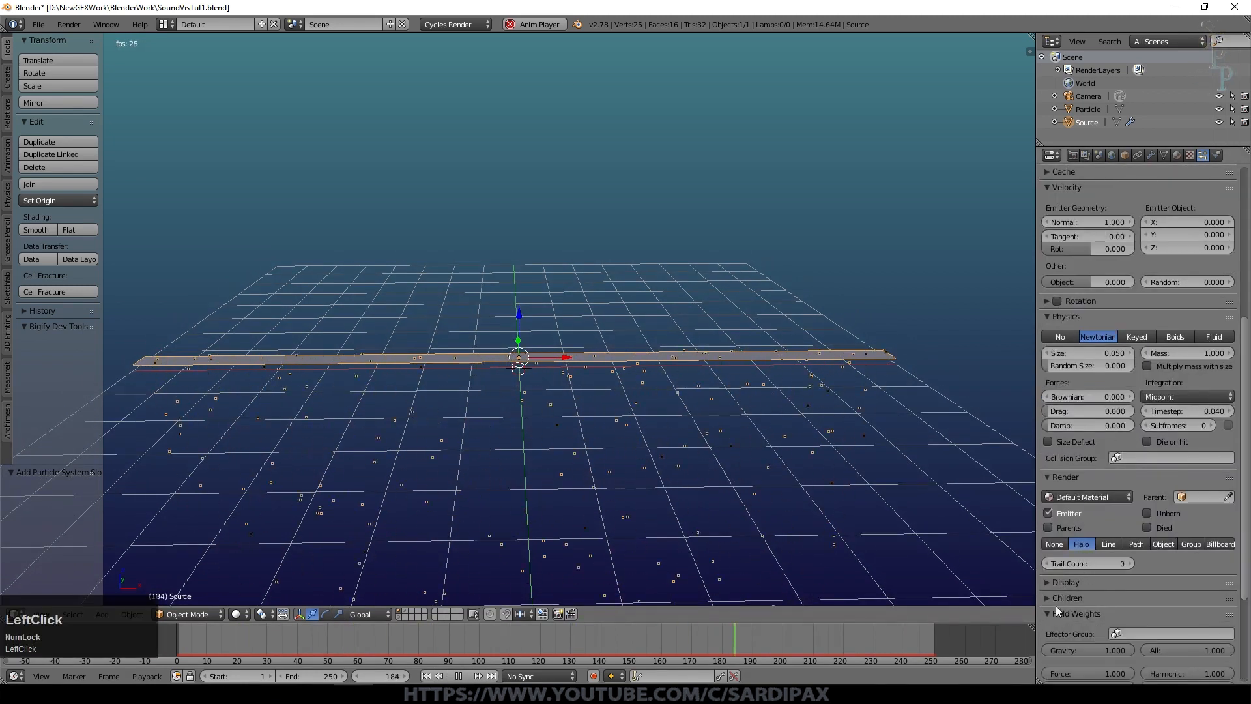
scroll(1106, 524, "down", 5)
left_click_drag(1132, 521, 1015, 549)
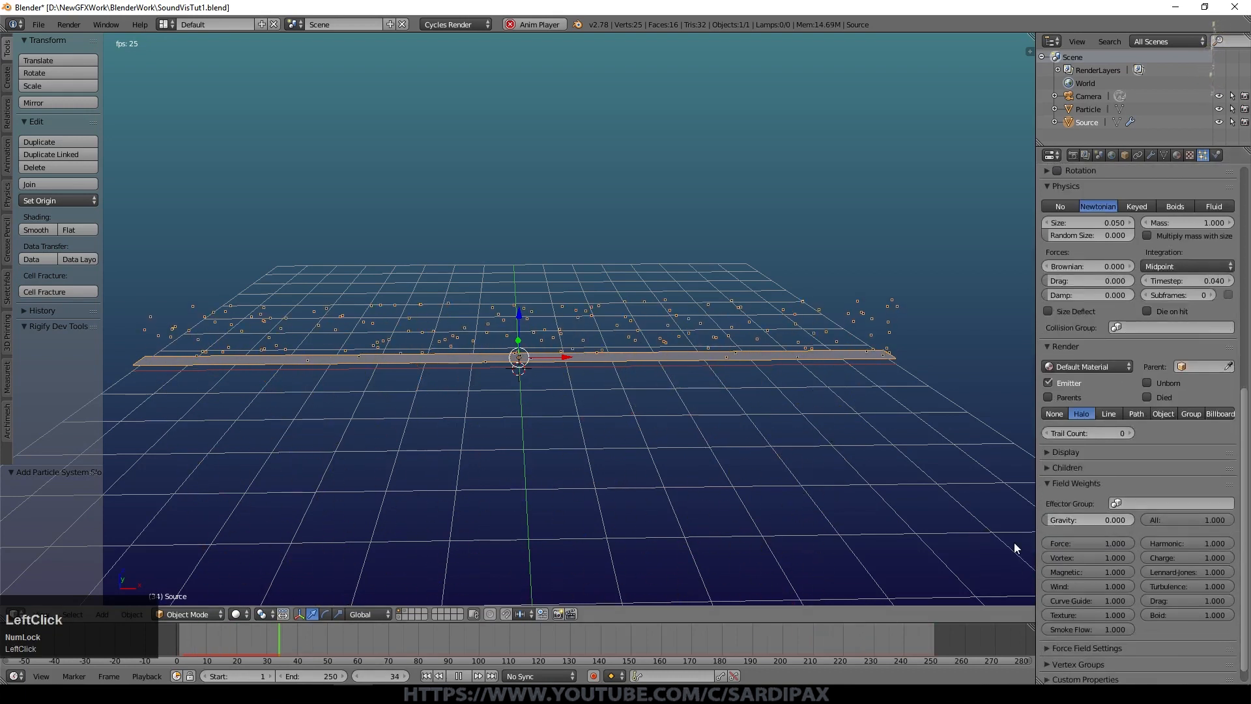
Set the particles' normal emission velocity to 0 and restart the playback from the first frame
middle_click_drag(890, 420, 978, 460)
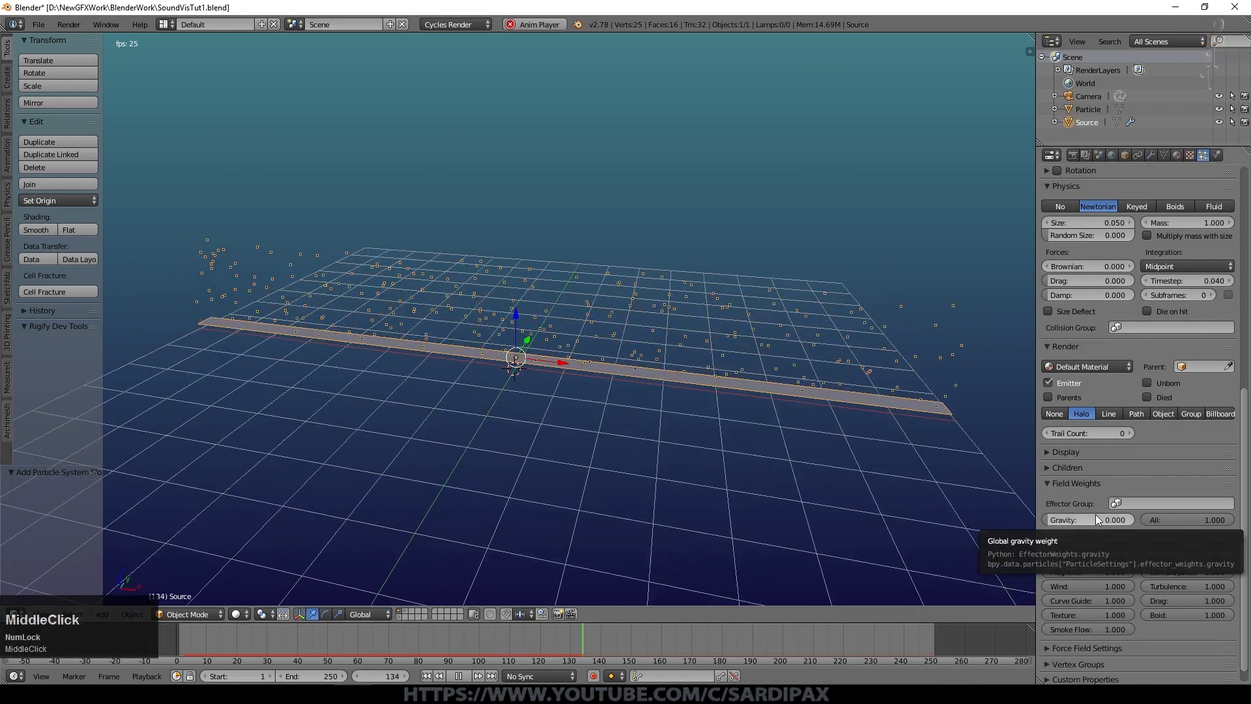
scroll(1076, 483, "up", 10)
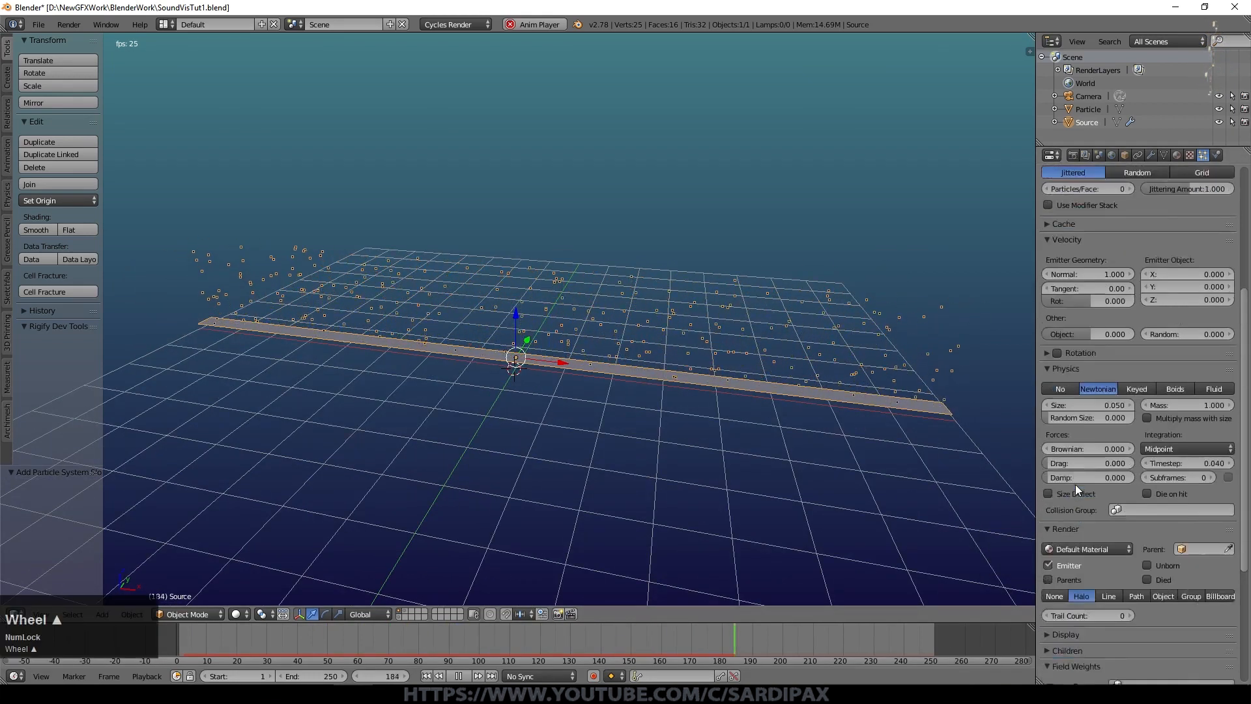
scroll(1075, 423, "up", 2)
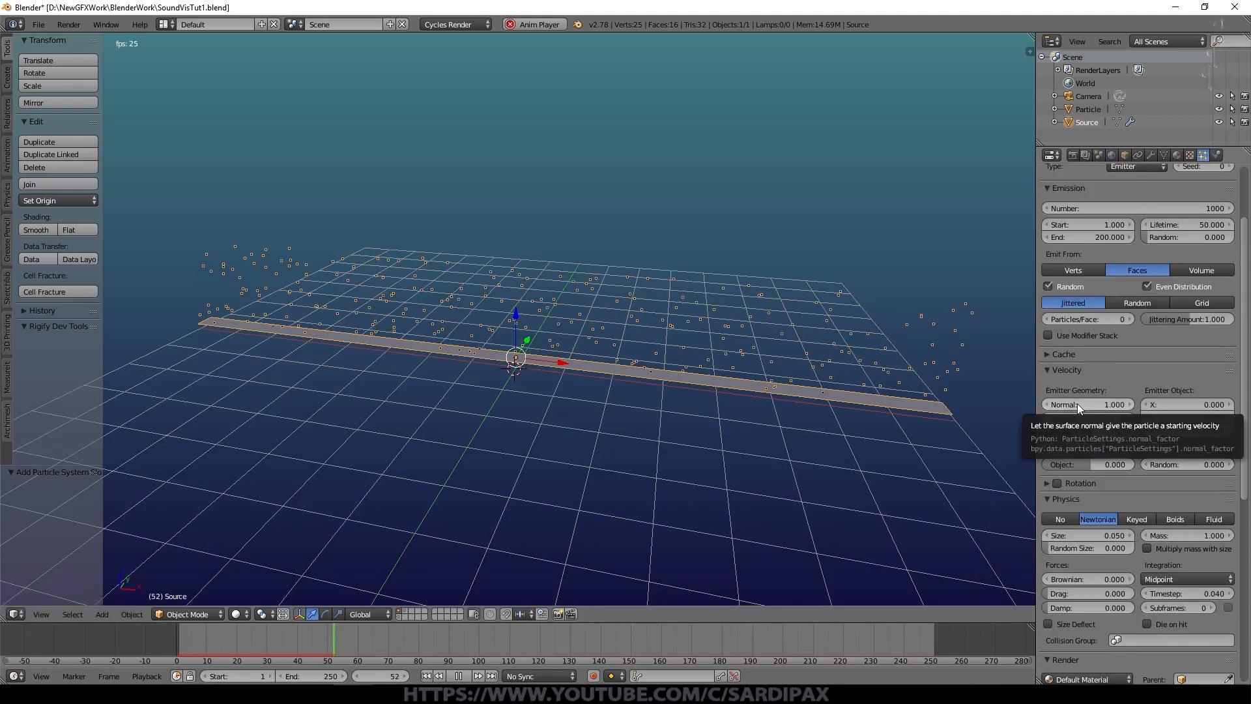
left_click(1077, 404)
type("0")
key("KP_Enter")
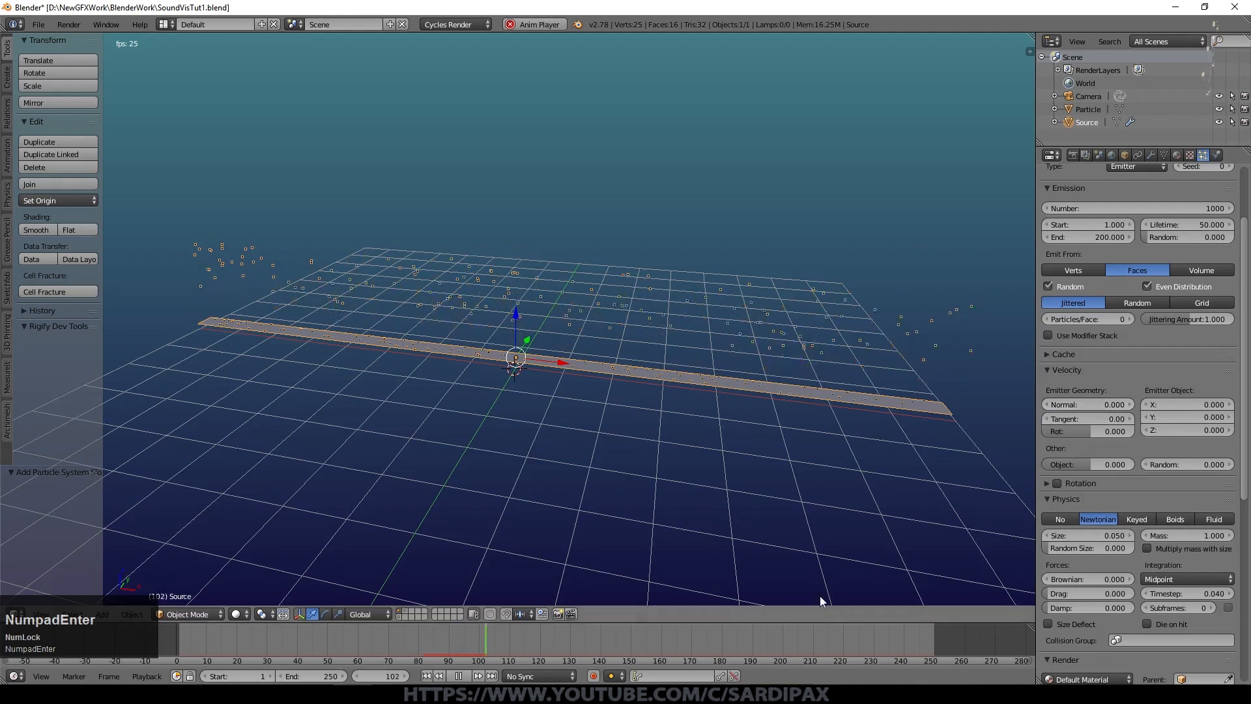
left_click(427, 672)
scroll(695, 420, "up", 5)
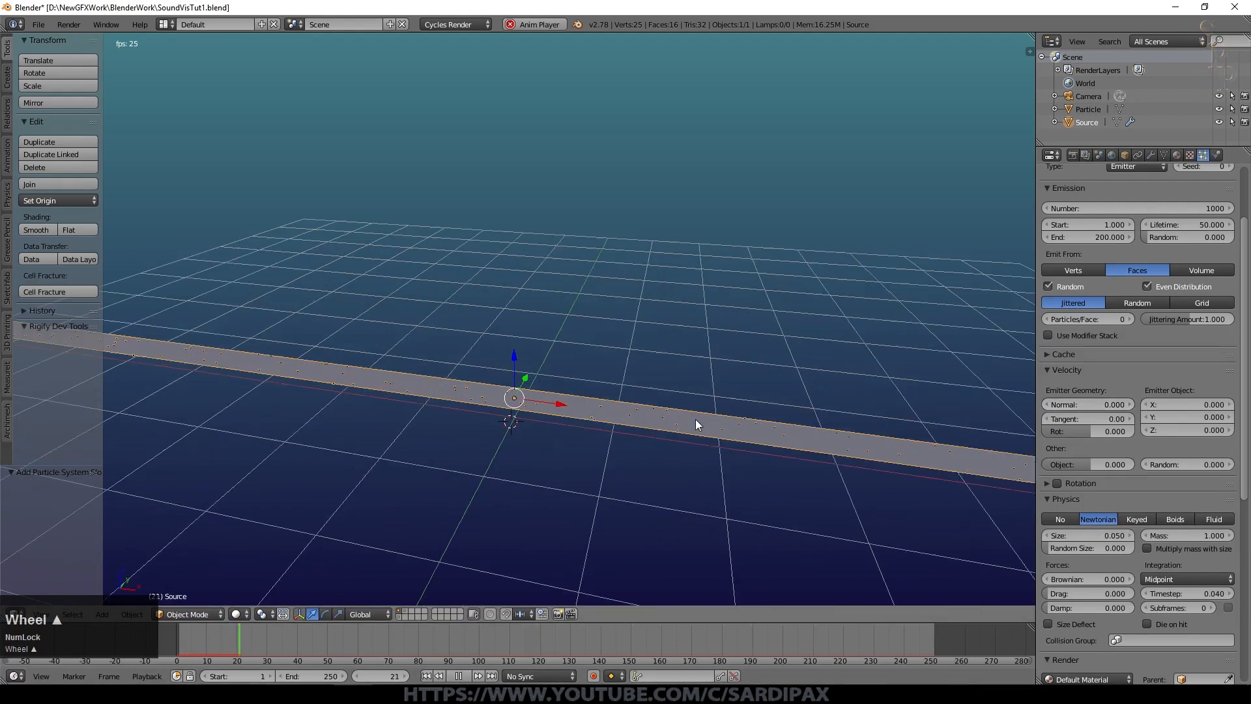
Set the particle system's gravity field weight to -0.1 so the particles drift upward
scroll(819, 530, "down", 4)
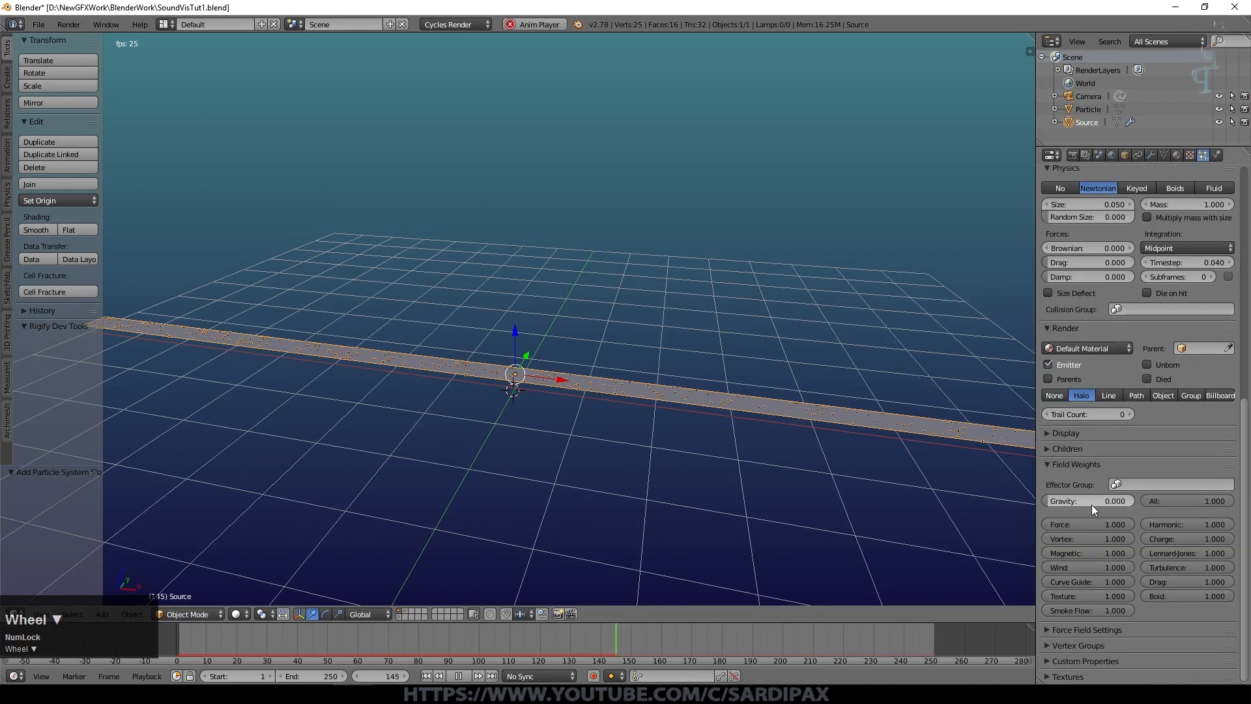
left_click(1091, 505)
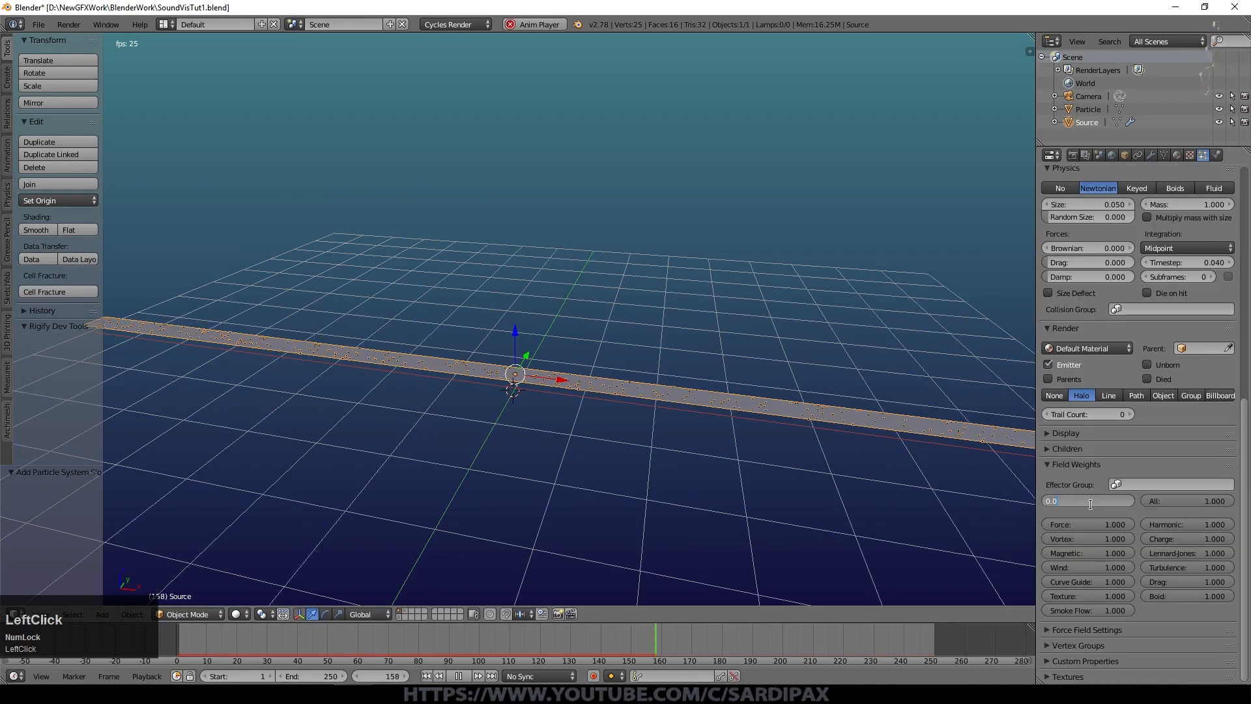
type("-0.1")
key("KP_Enter")
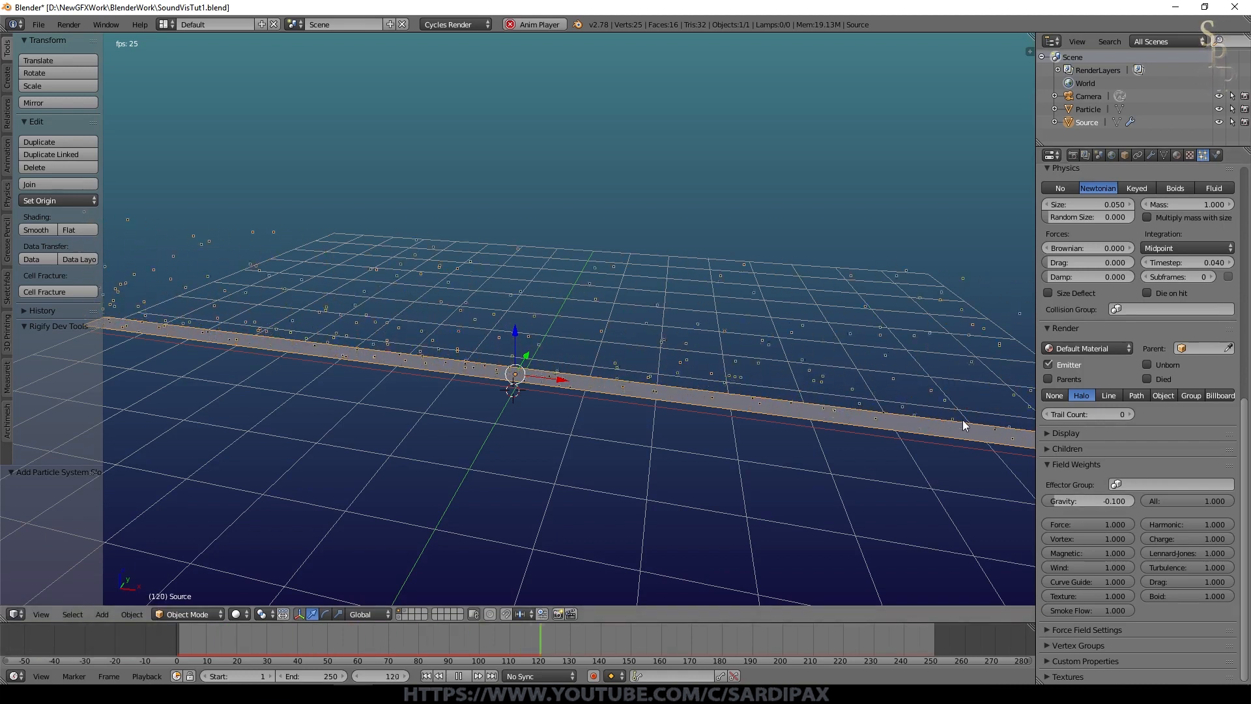
Set the particle lifetime to 150 frames in the emission settings
scroll(1127, 377, "up", 3)
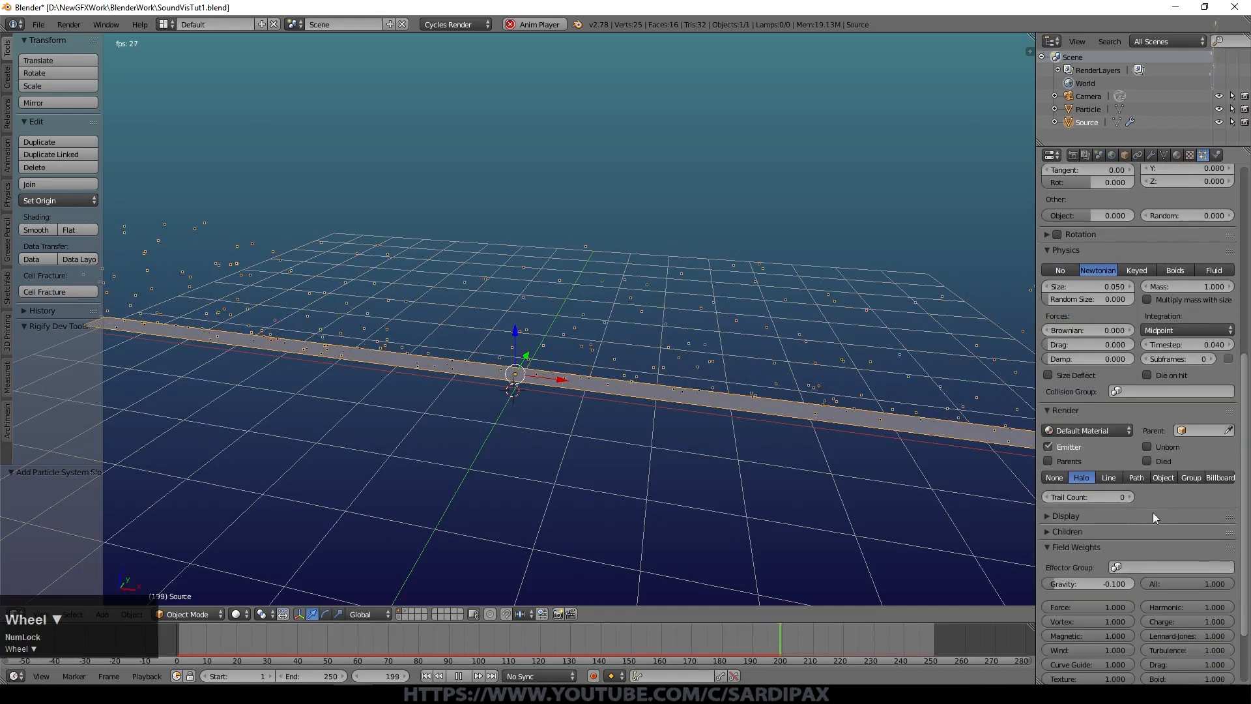
scroll(1111, 486, "up", 6)
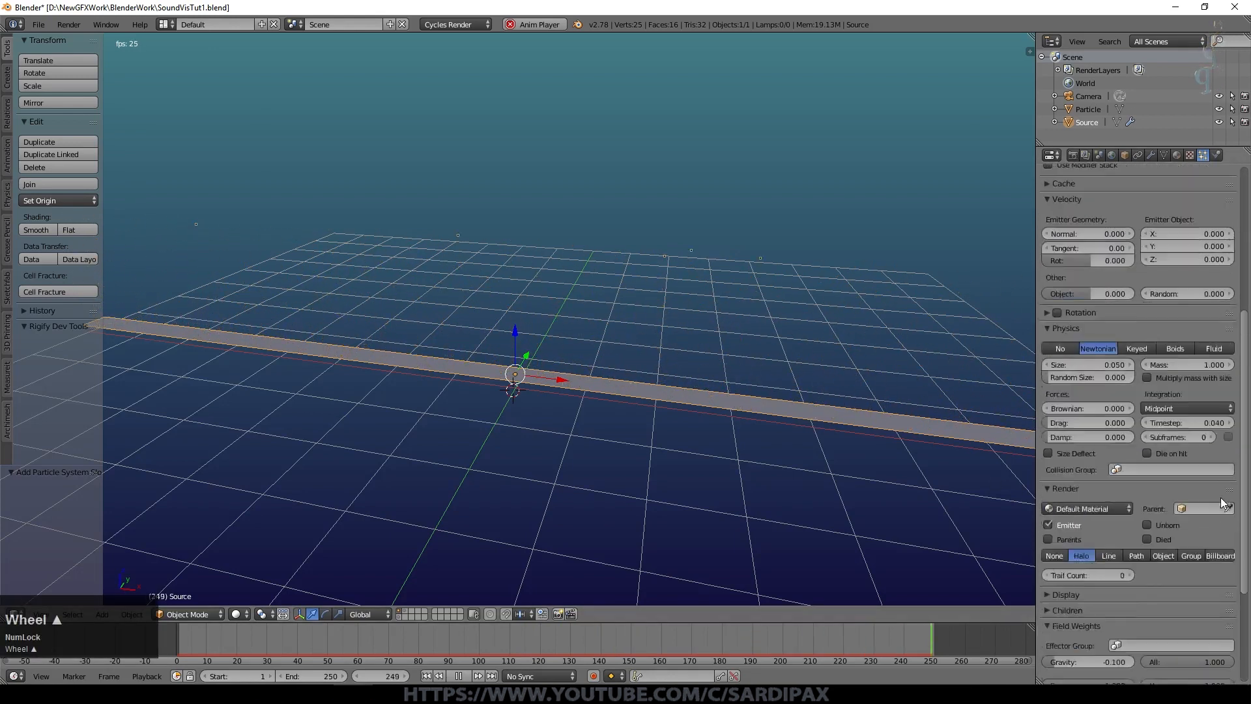
scroll(1121, 476, "up", 5)
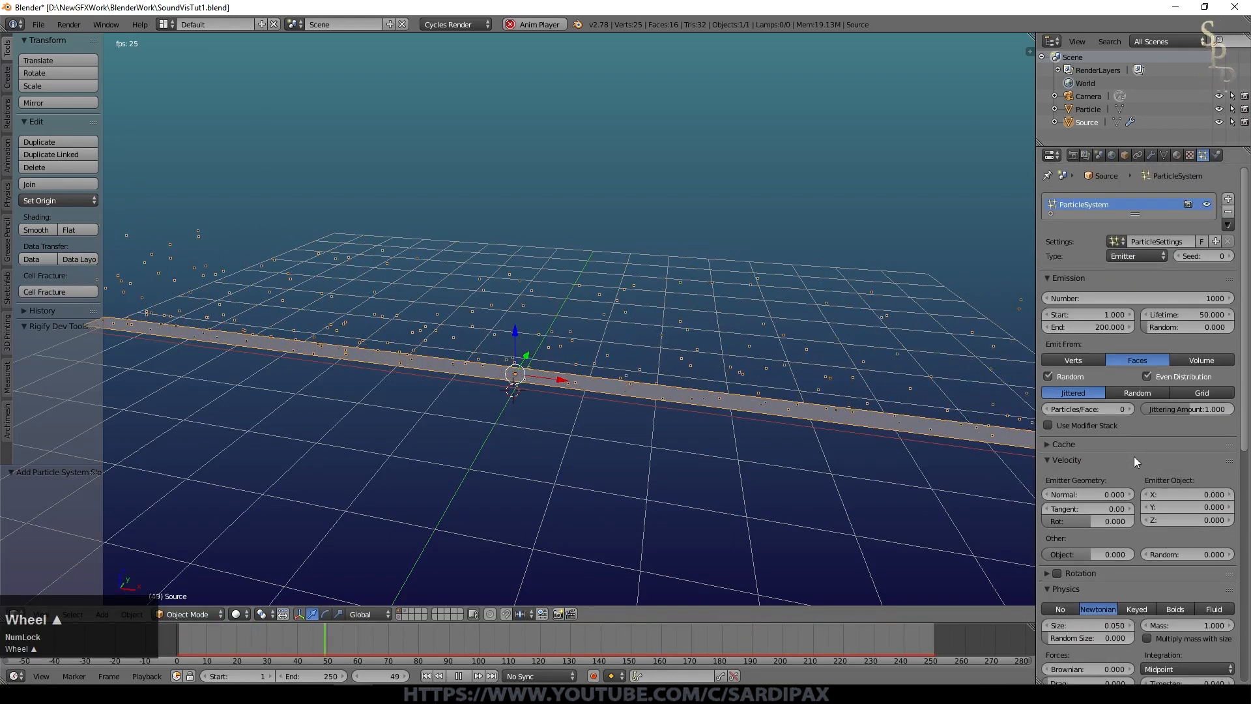
left_click(1227, 315)
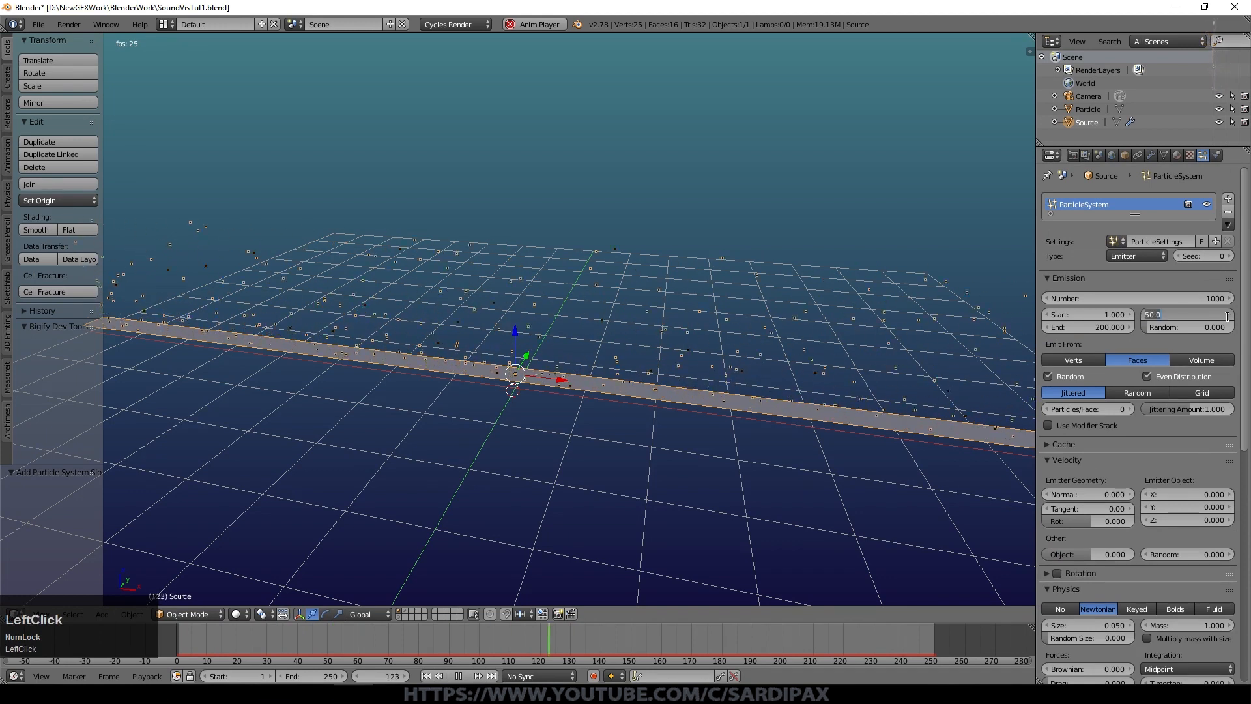
type("1501")
key("Return")
scroll(567, 320, "down", 3)
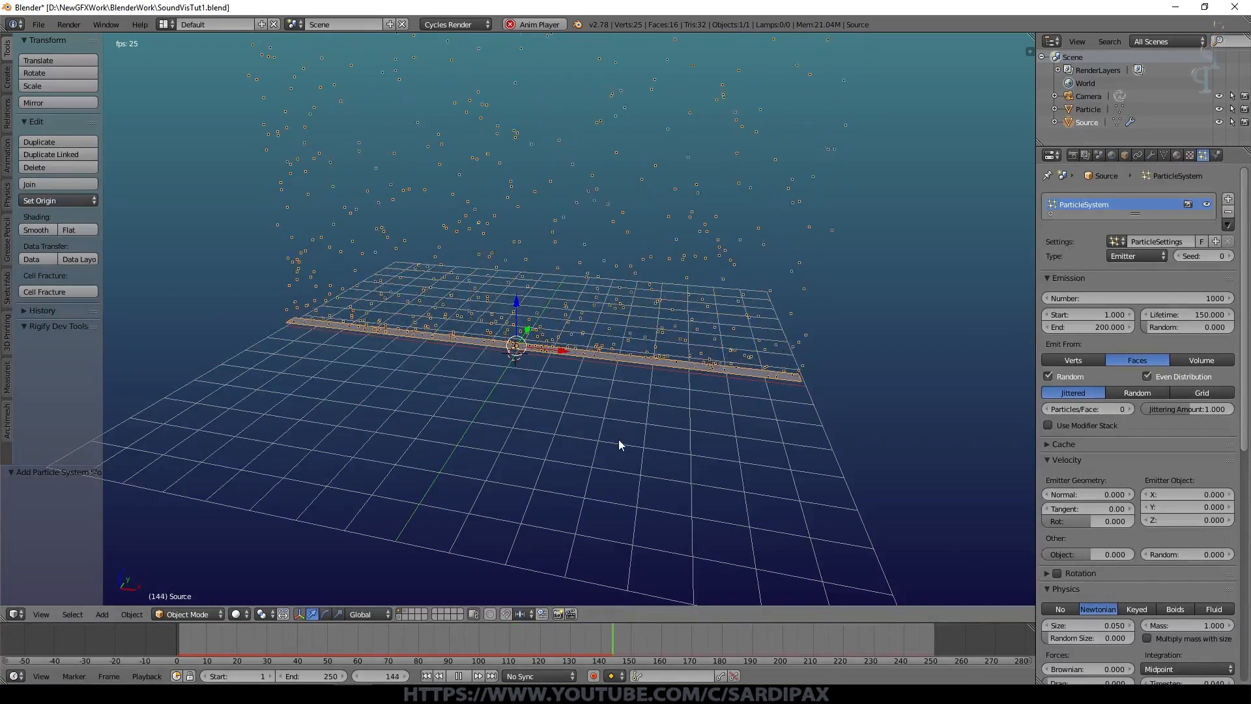
Set the end frame of the particle emission to 250
left_click(1085, 327)
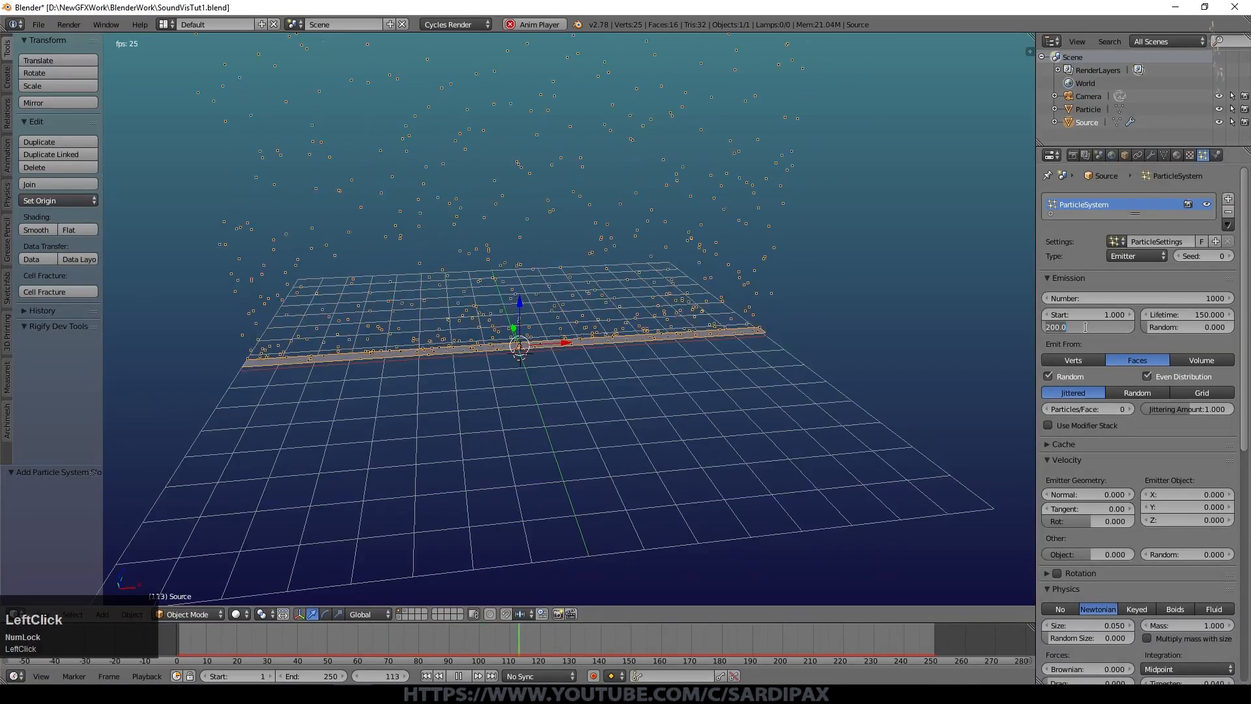
type("250")
key("Return")
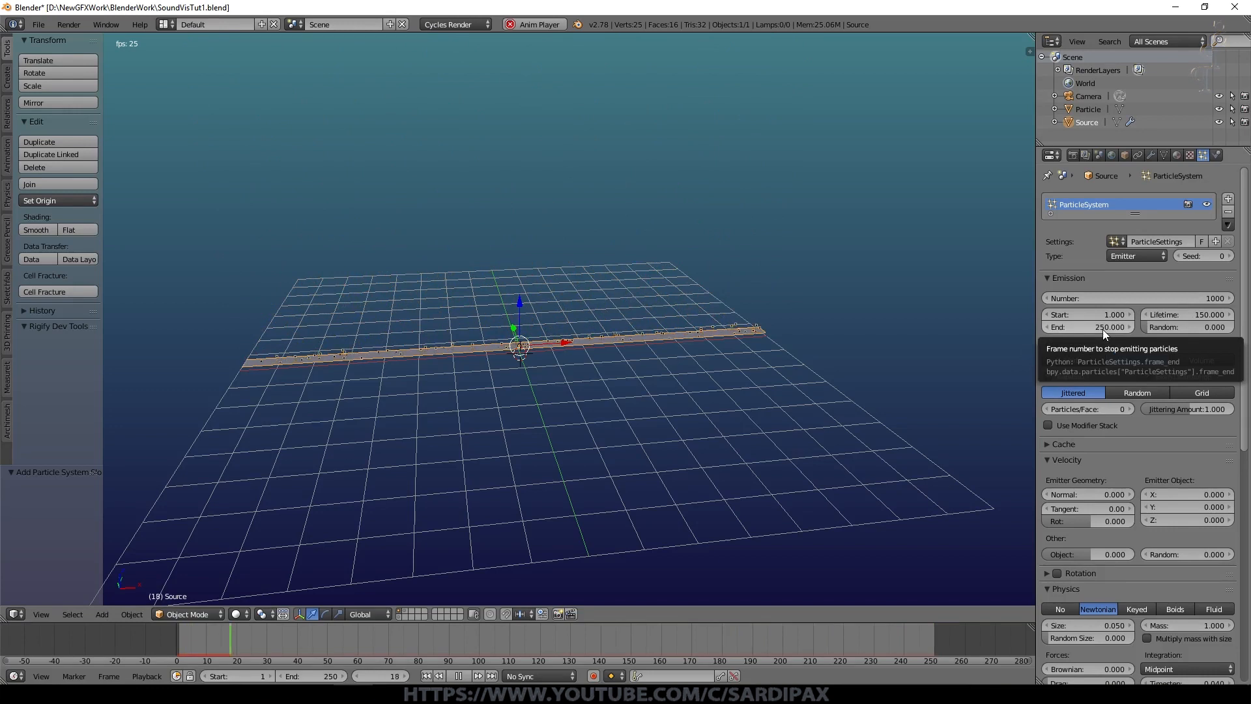
Render the particles as an object, using the Particle object as the dupli object
scroll(1103, 329, "down", 10)
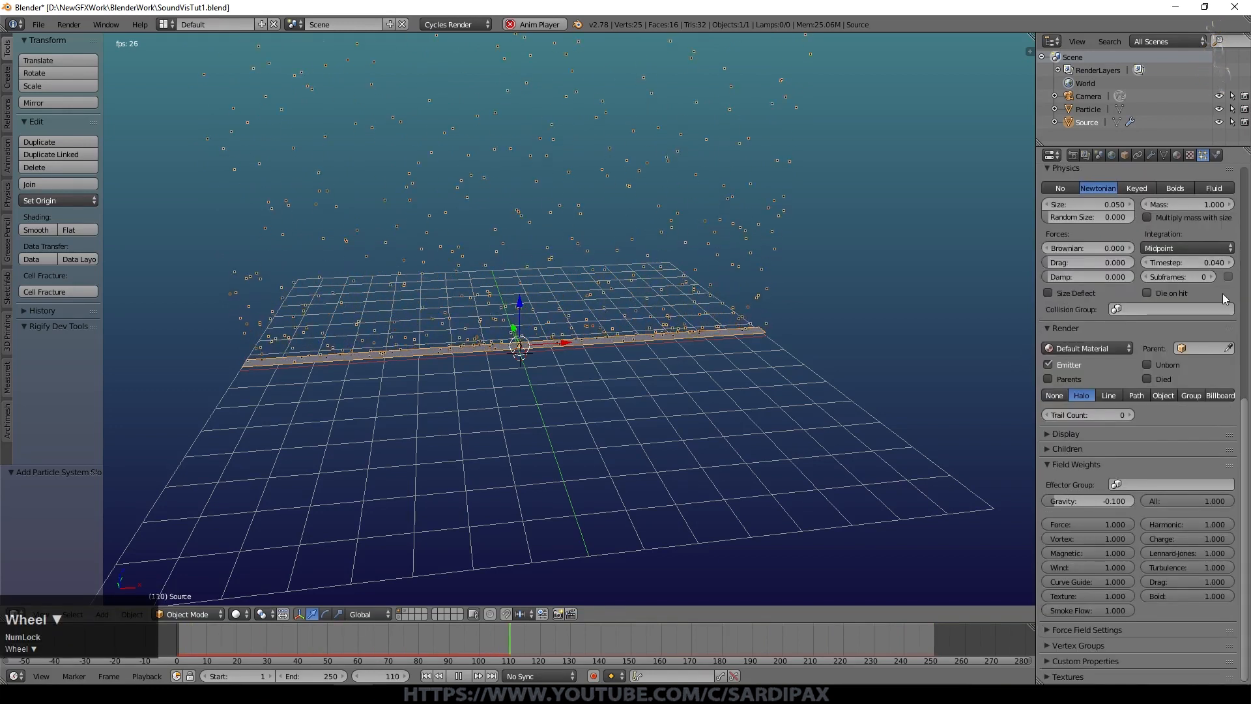
left_click(1164, 396)
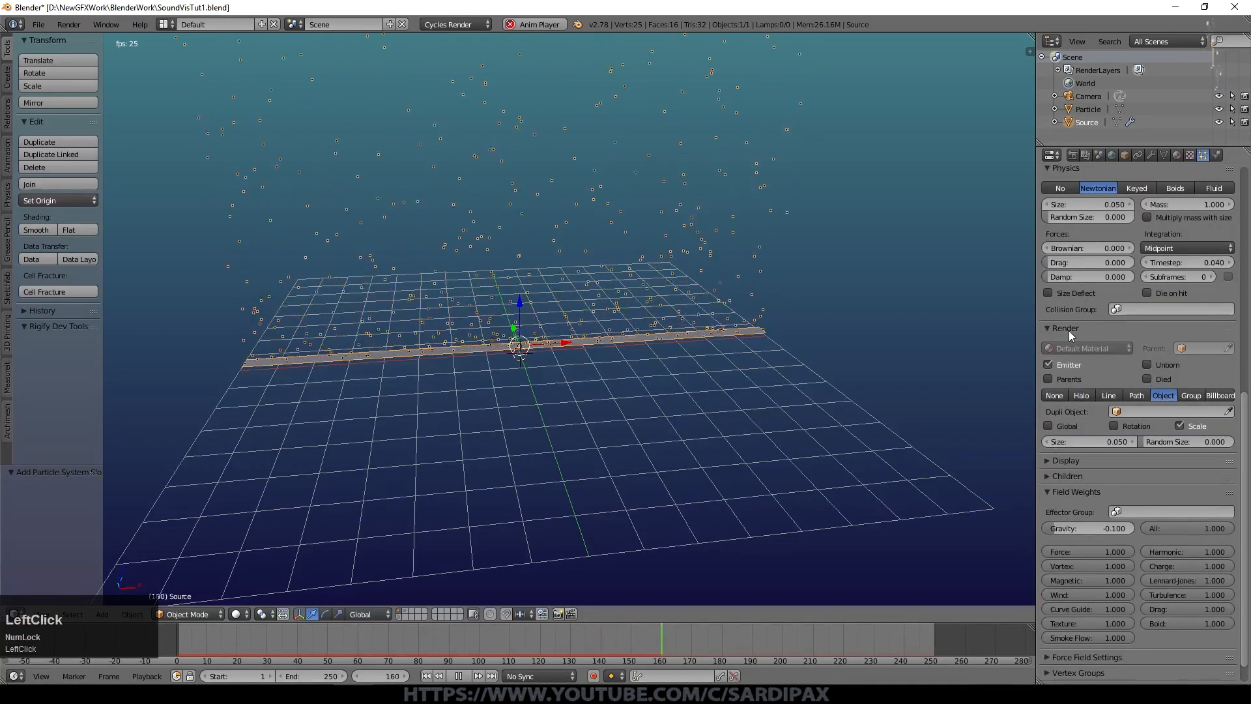
left_click(1137, 412)
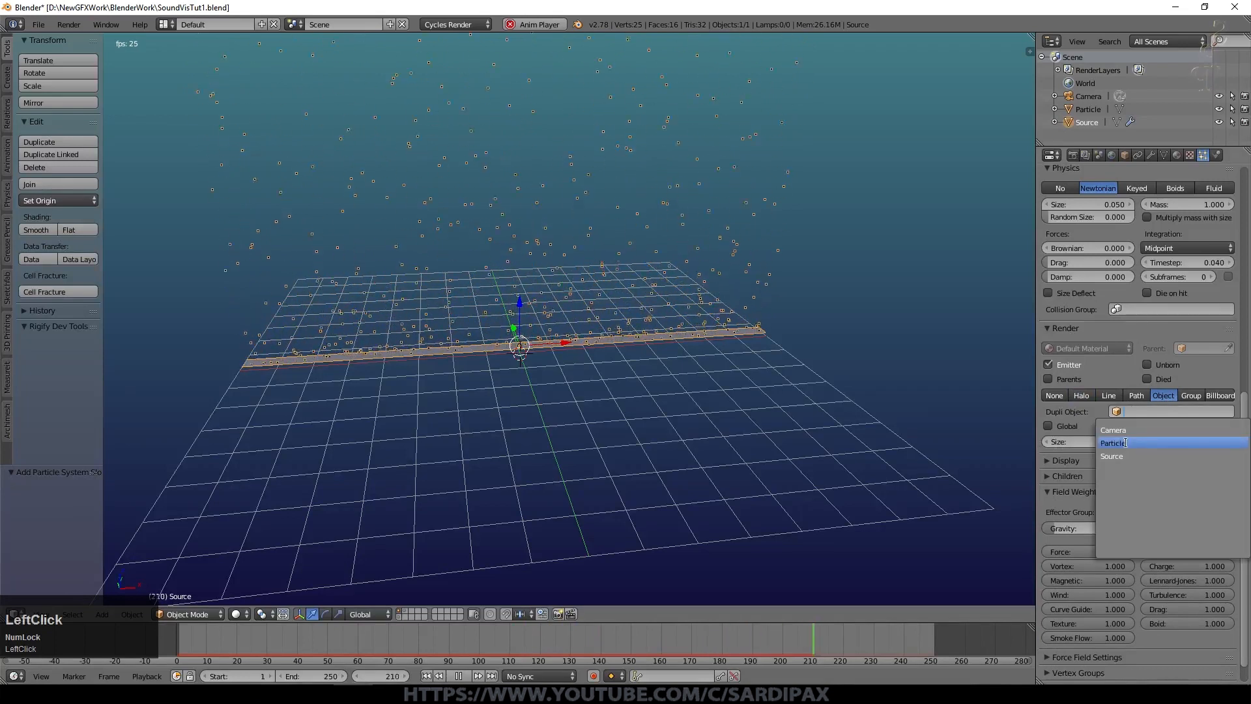
left_click(1125, 443)
scroll(735, 243, "up", 4)
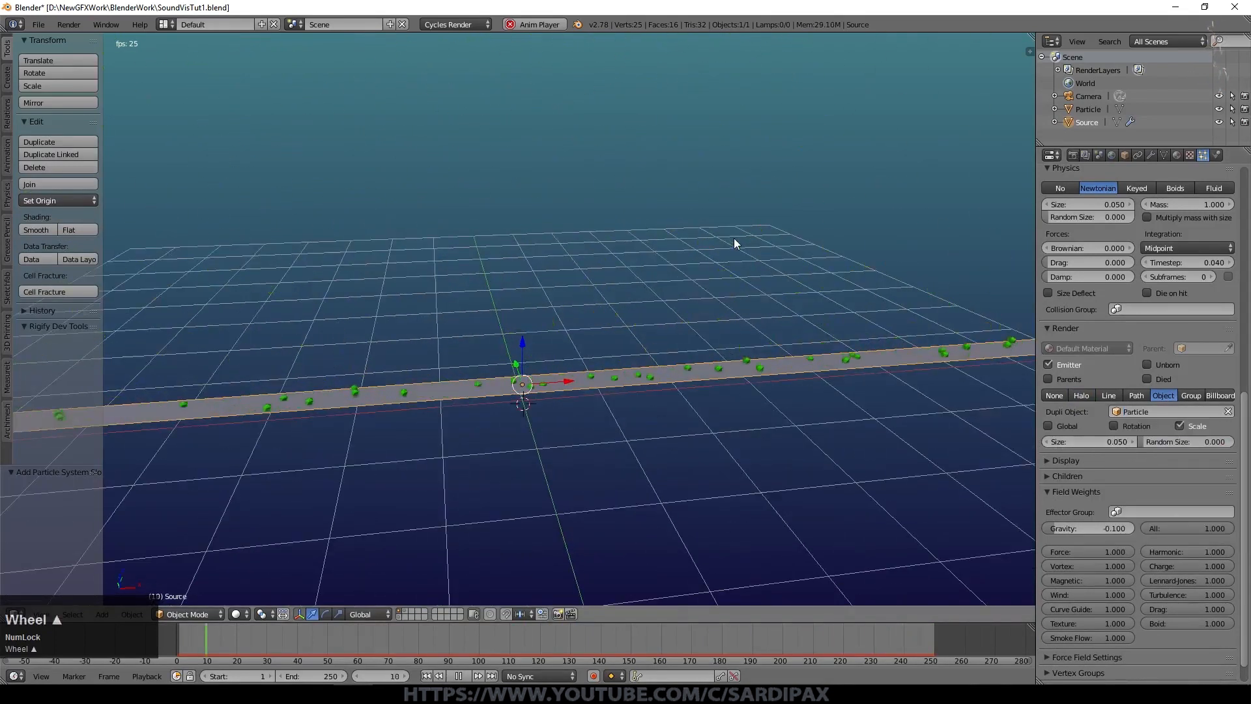
scroll(666, 321, "down", 3)
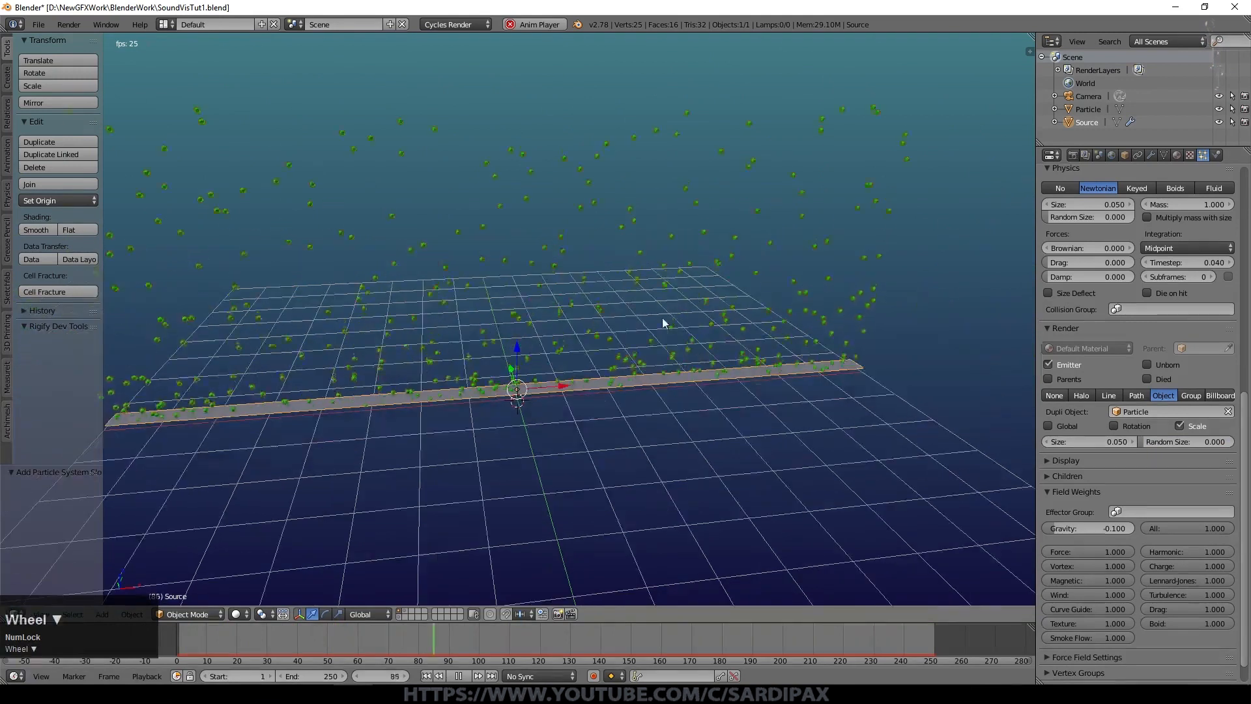
Set the particle size to 0.060 and the random size to 0.970, and check the size variation up close
scroll(1084, 358, "up", 4)
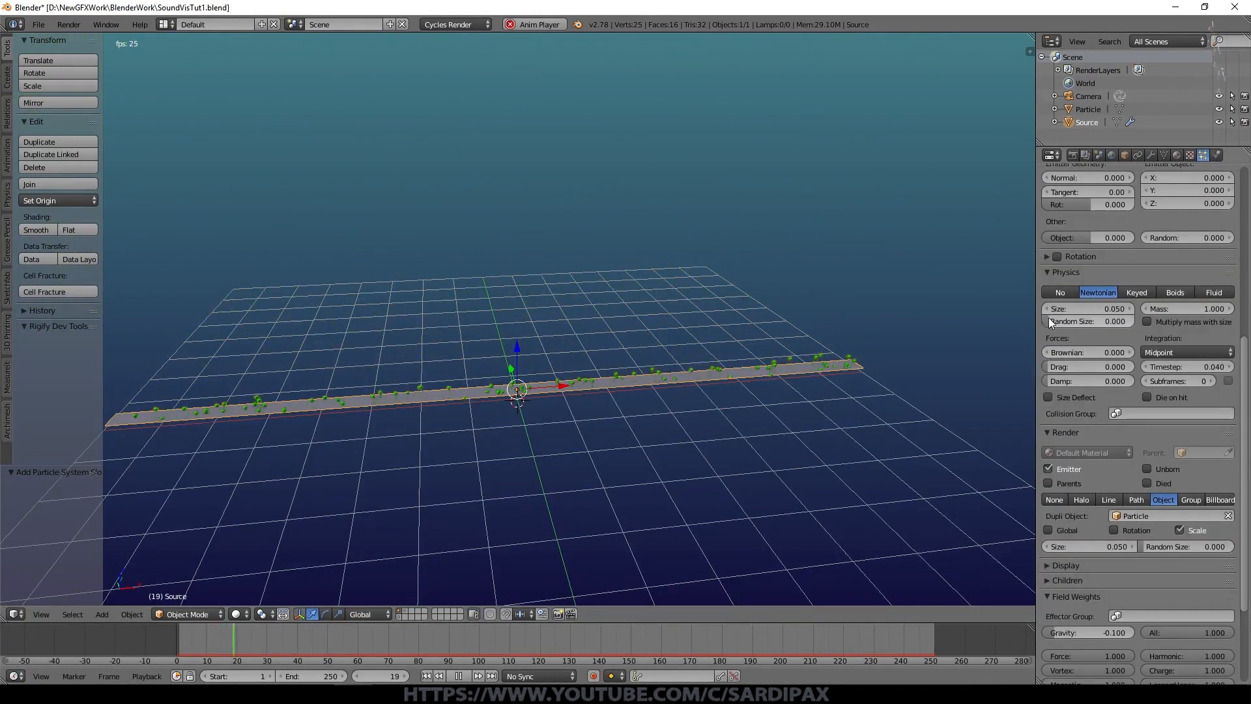
left_click_drag(1059, 309, 1160, 322)
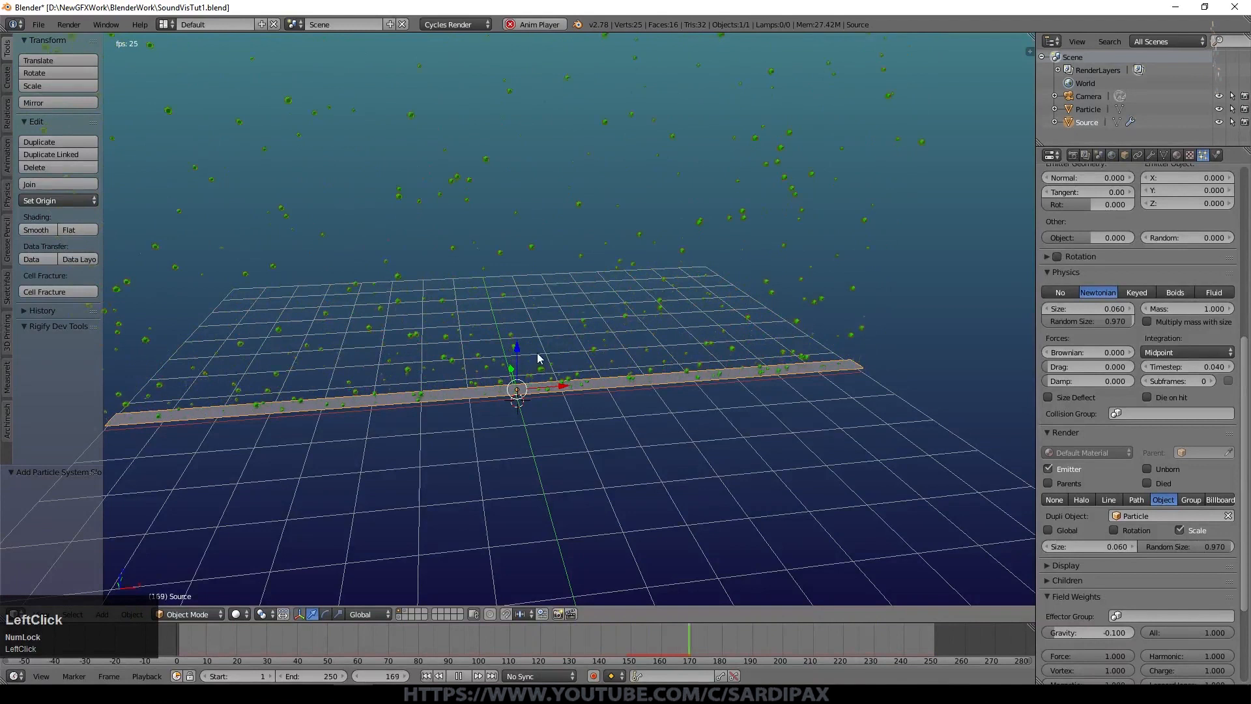
scroll(824, 408, "up", 3)
scroll(742, 418, "up", 2)
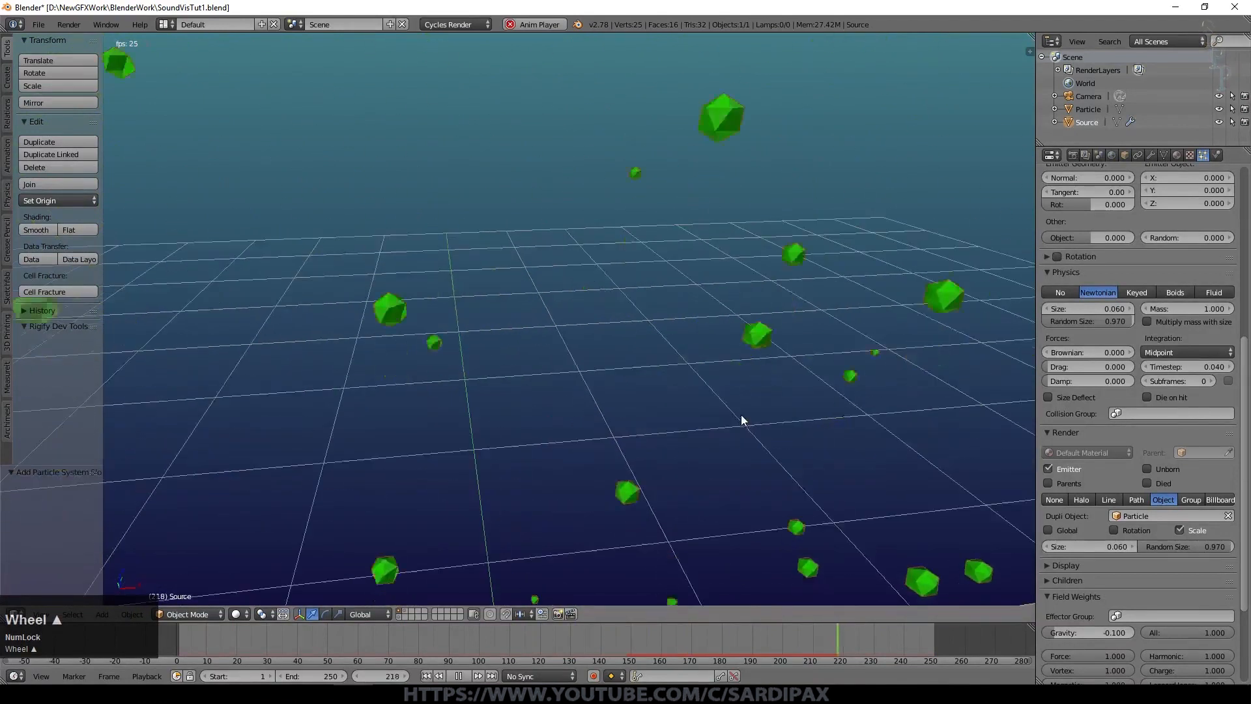
scroll(795, 419, "down", 2)
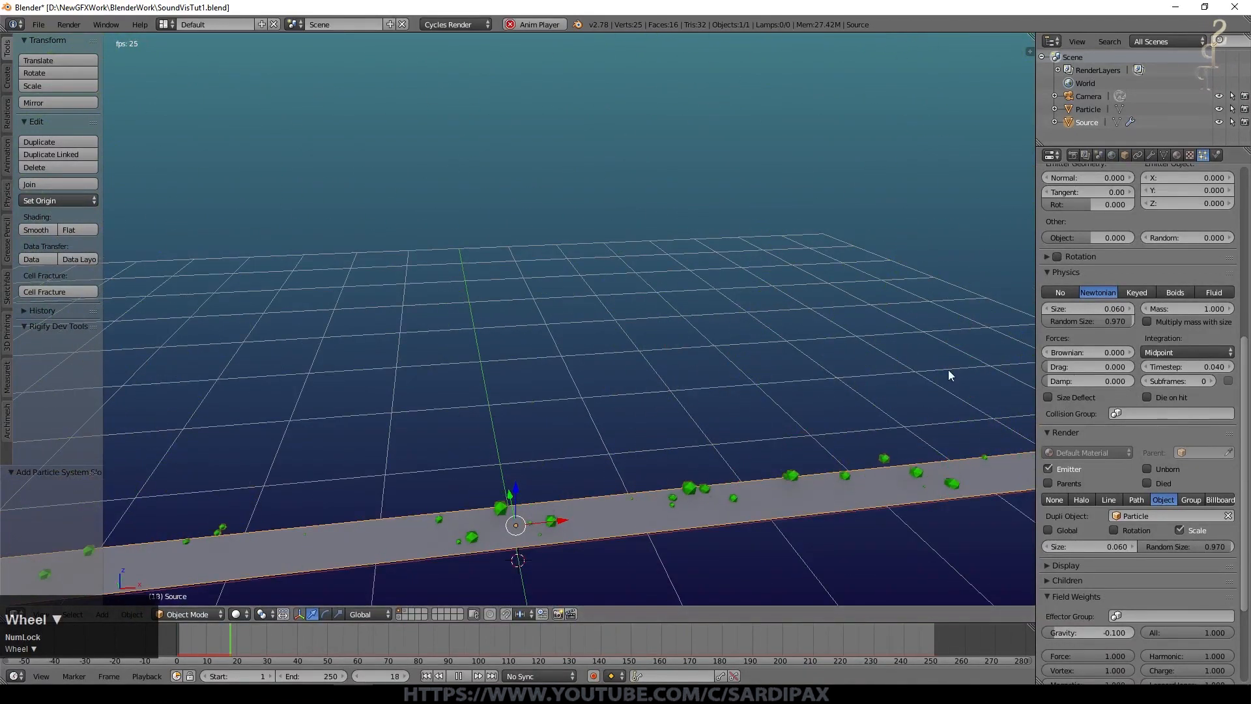
Check the emission from a wider angle, stop the playback and return to the first frame
scroll(1173, 313, "up", 10)
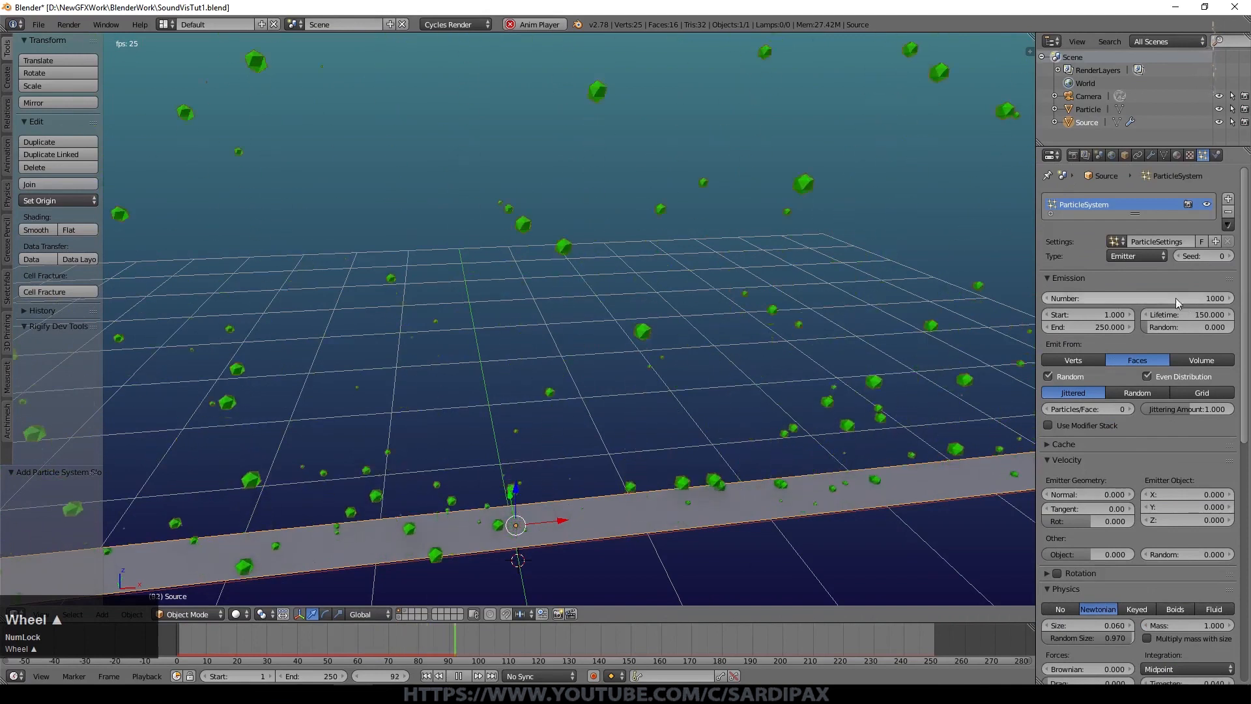
middle_click_drag(815, 339, 706, 401)
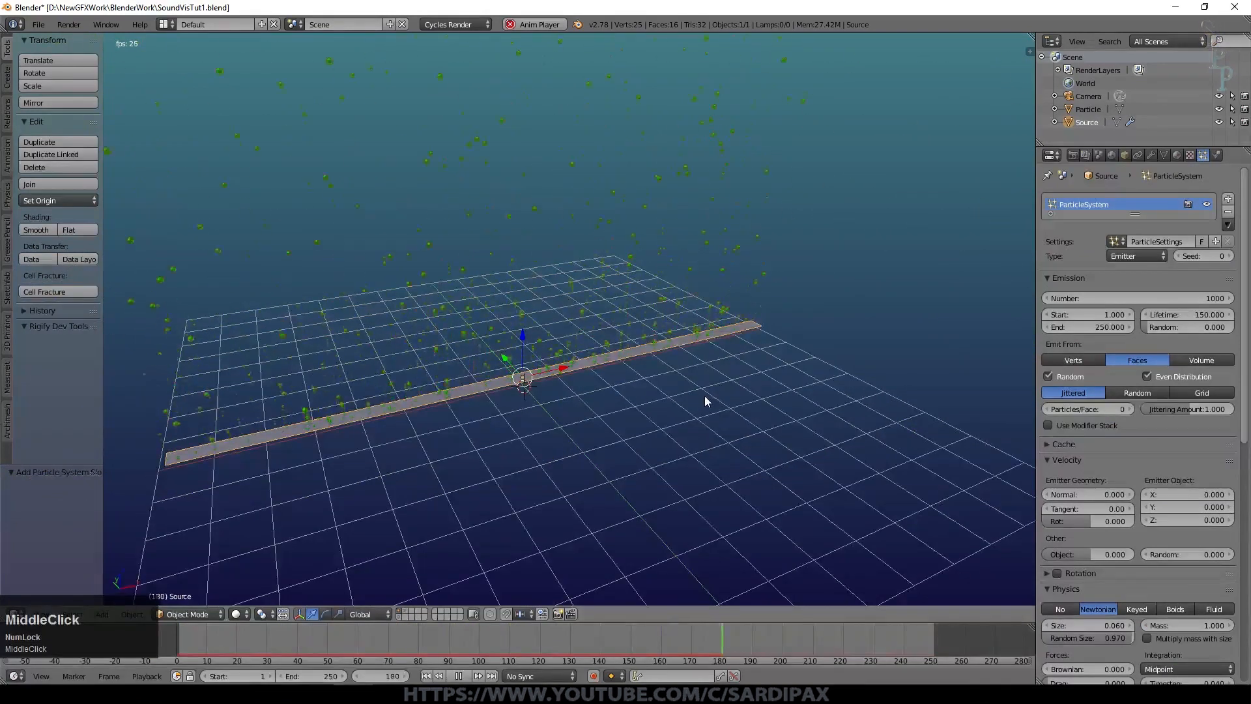
left_click(459, 676)
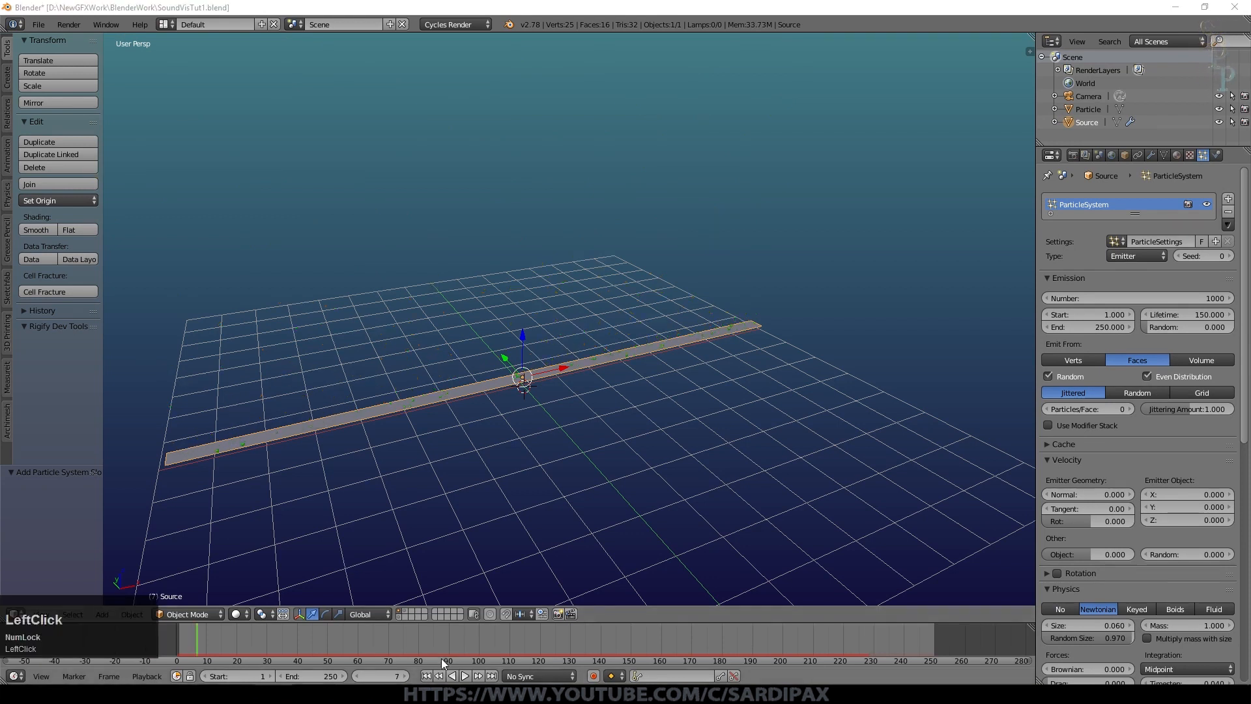
left_click(426, 675)
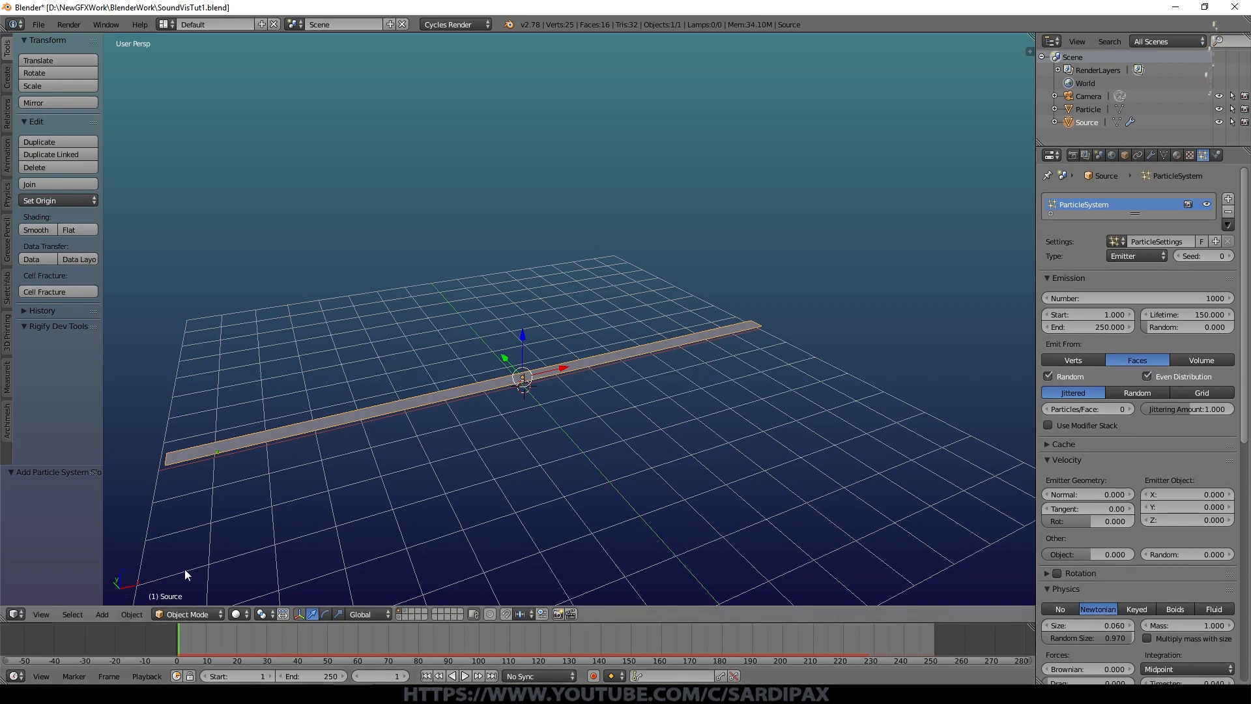
Change the 3D view to the Video Sequence Editor and add Round Drums.mp3 from the Scoring music folder as a sound strip
left_click(15, 614)
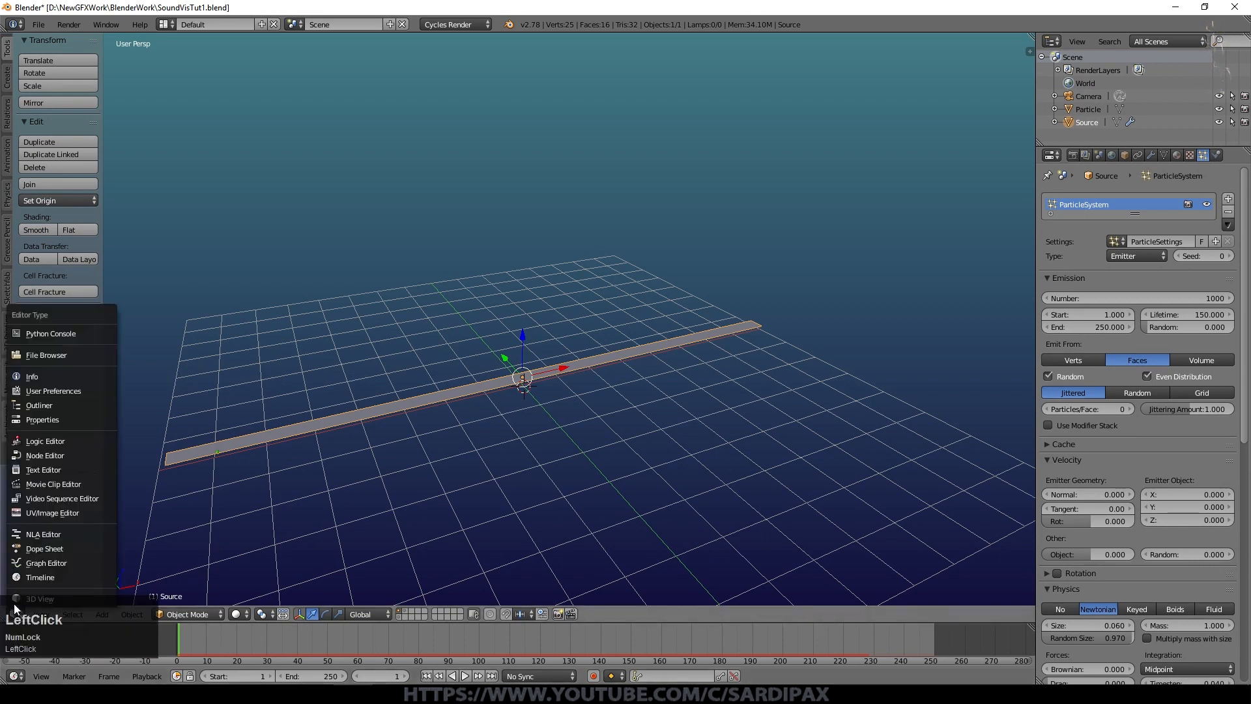
left_click(42, 502)
left_click(137, 615)
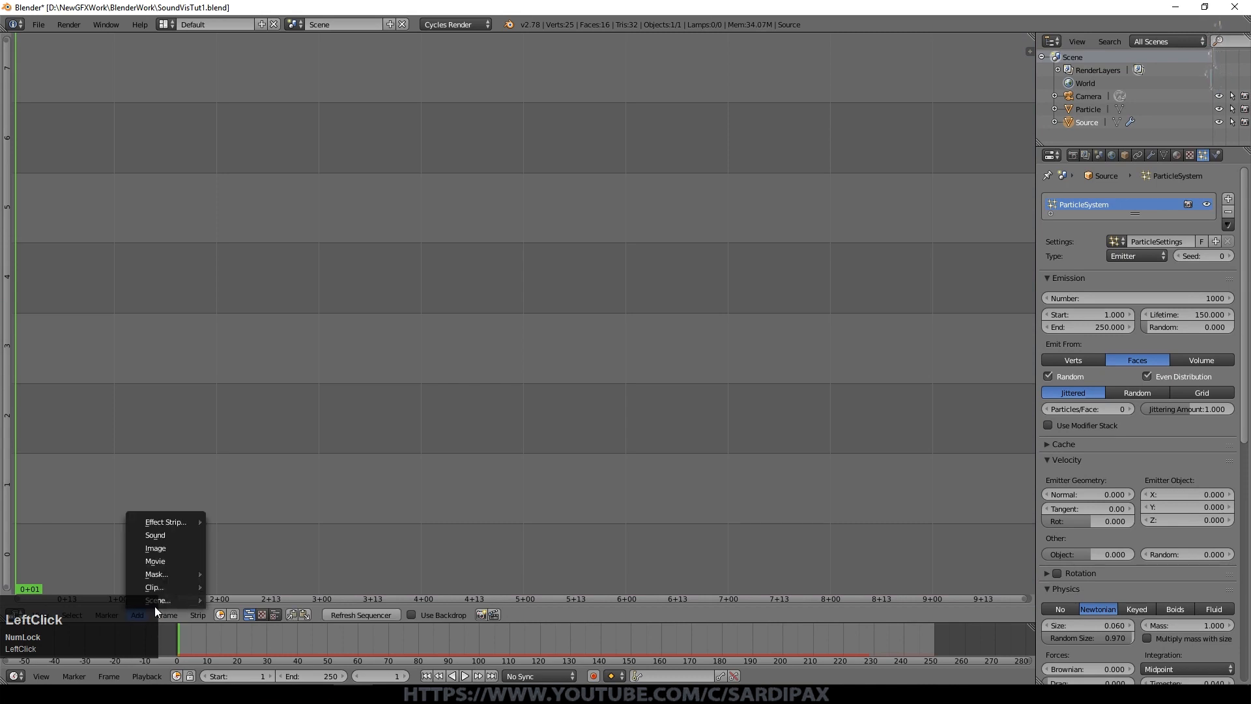
left_click(167, 535)
left_click(32, 84)
scroll(570, 363, "down", 10)
left_click(260, 129)
left_click(215, 129)
left_click(211, 336)
left_click(215, 168)
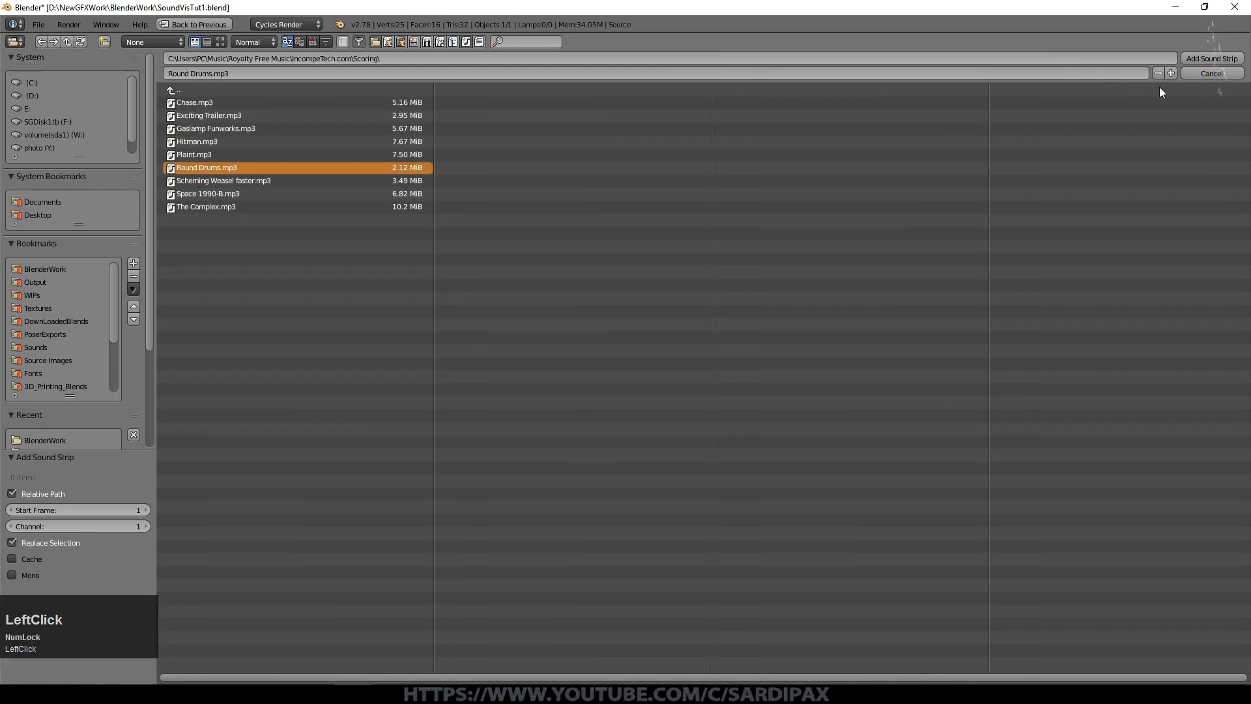
left_click(1209, 59)
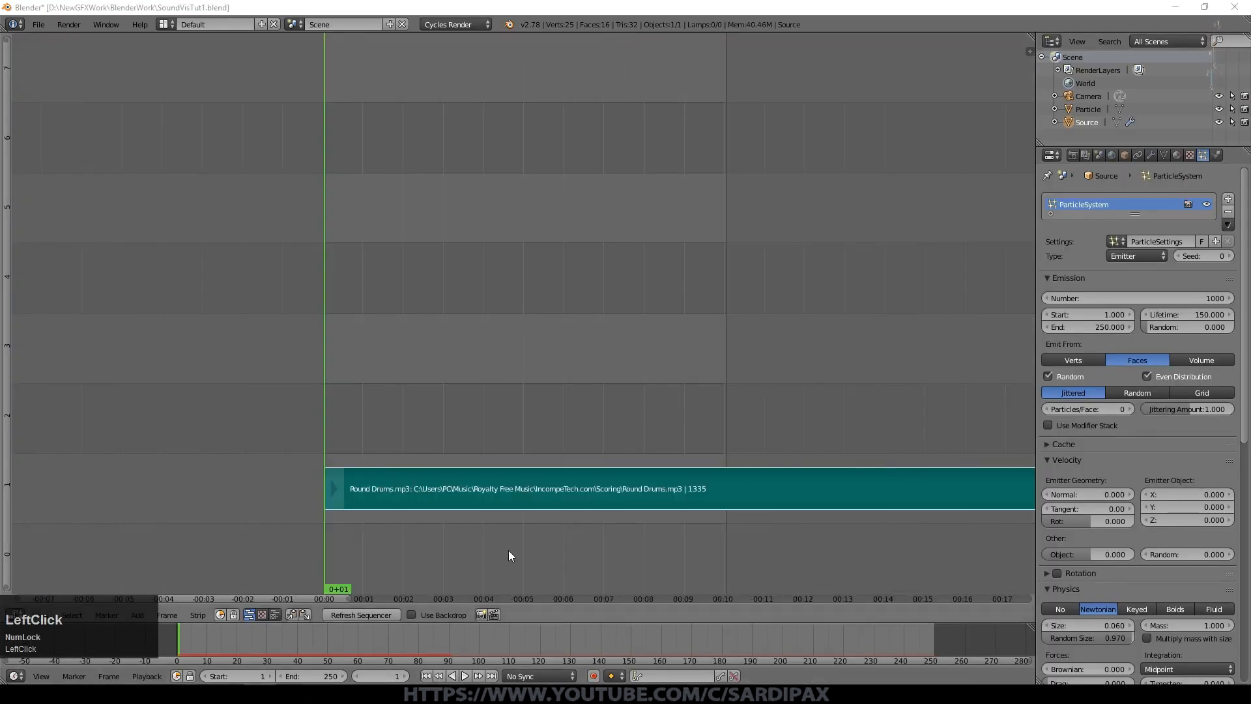
Play the opening of the sound strip briefly and enable Draw Waveform for it
left_click(465, 677)
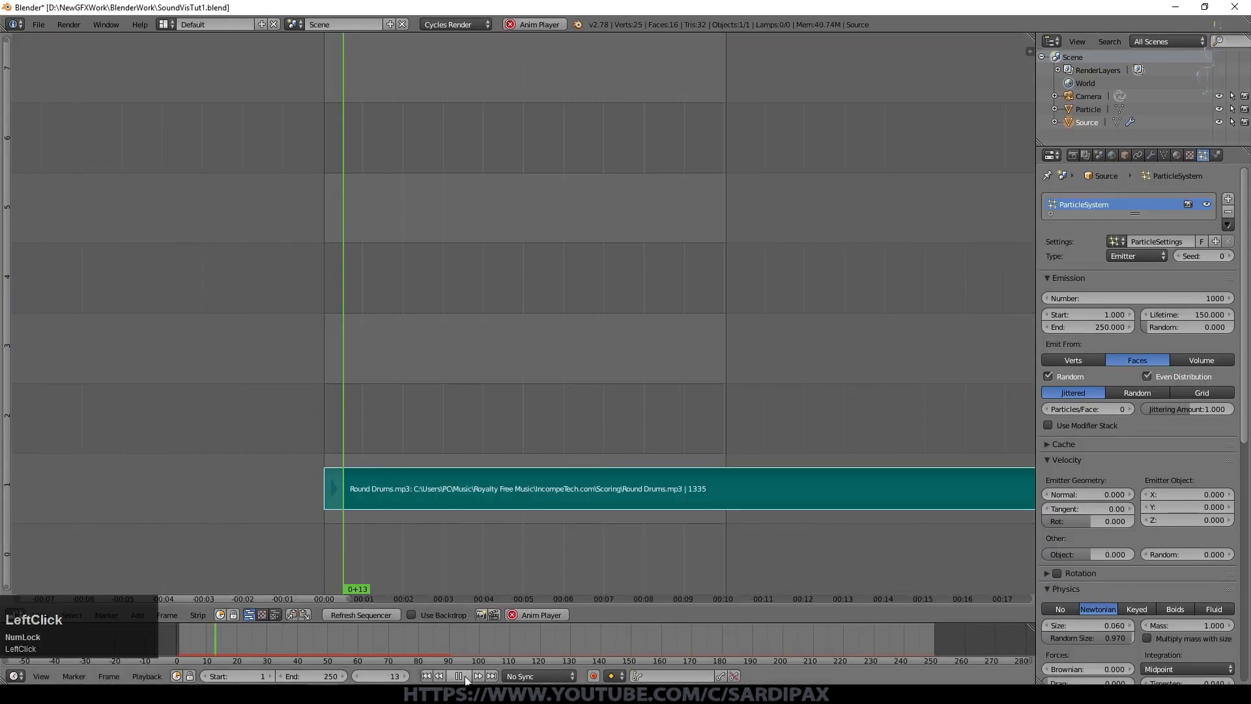
left_click(464, 677)
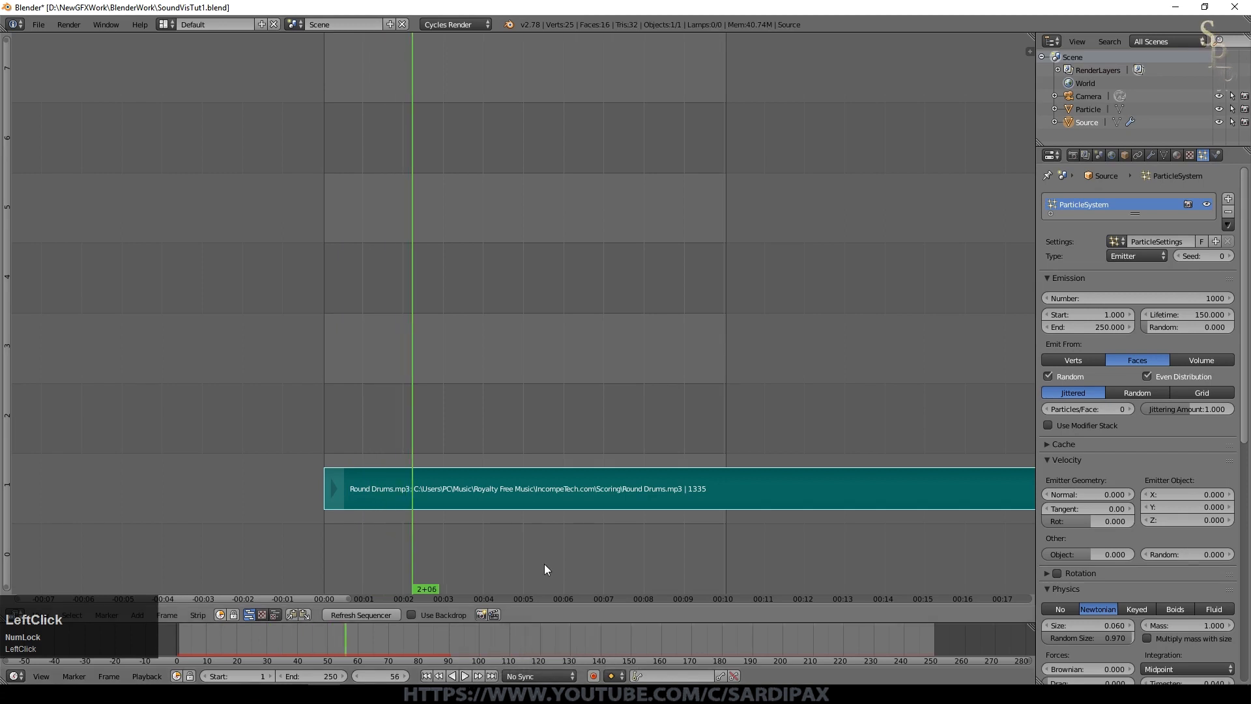
key("n")
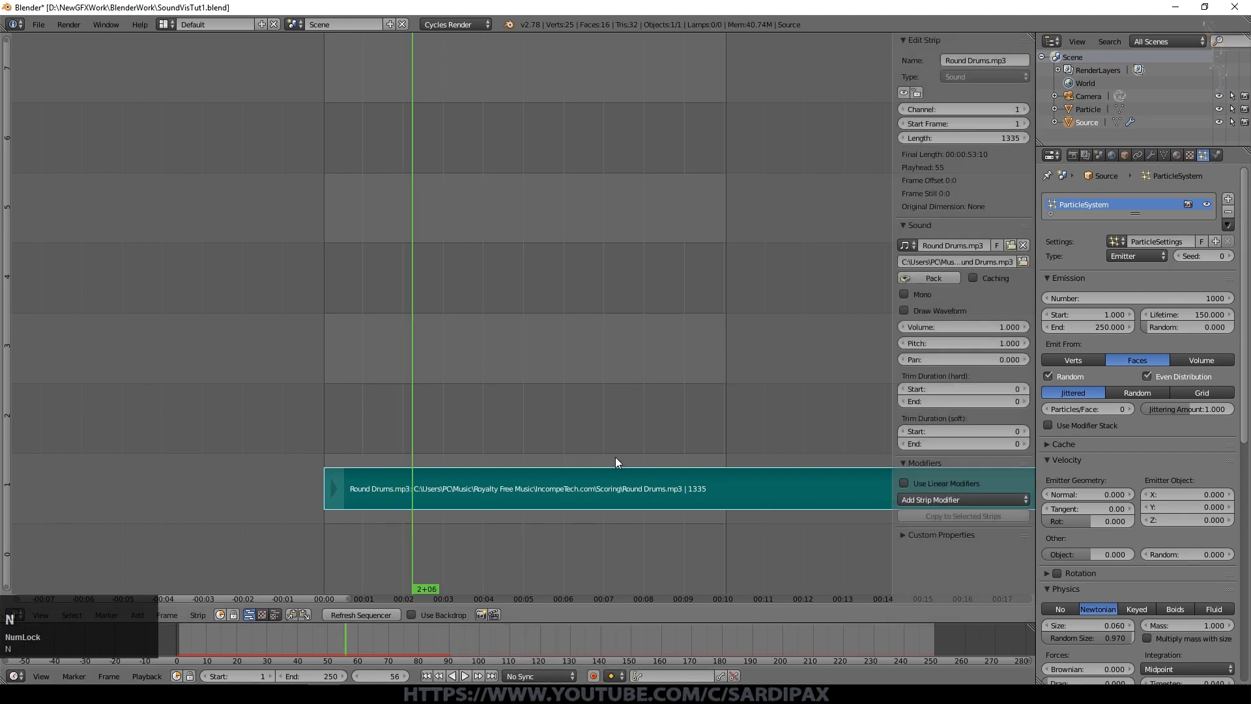
left_click(909, 310)
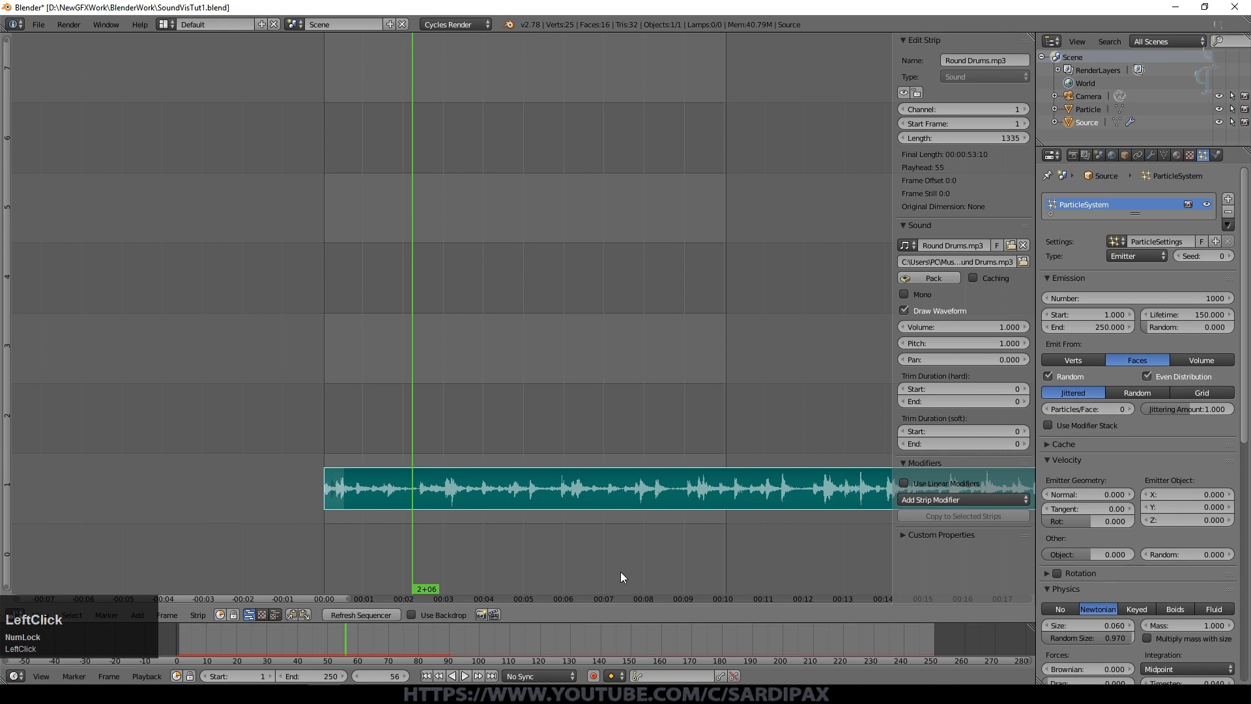
key("n")
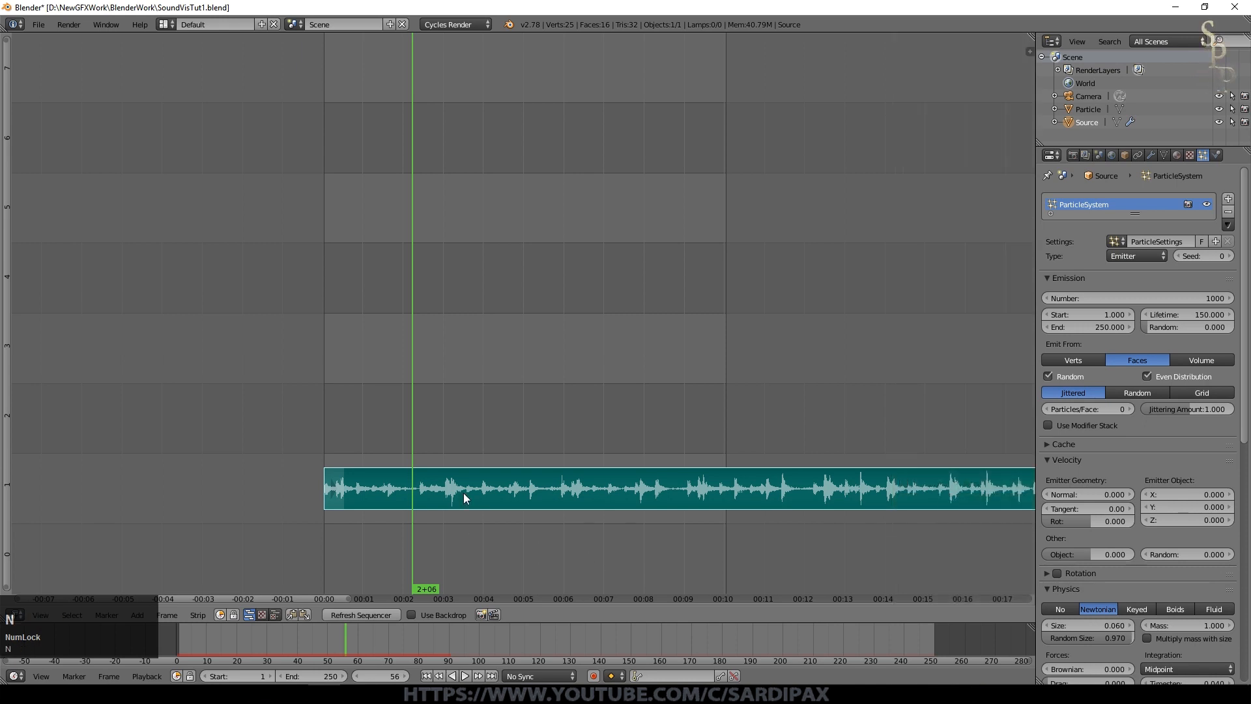
Return the playhead to frame 1 at the start of the sound strip
key("g")
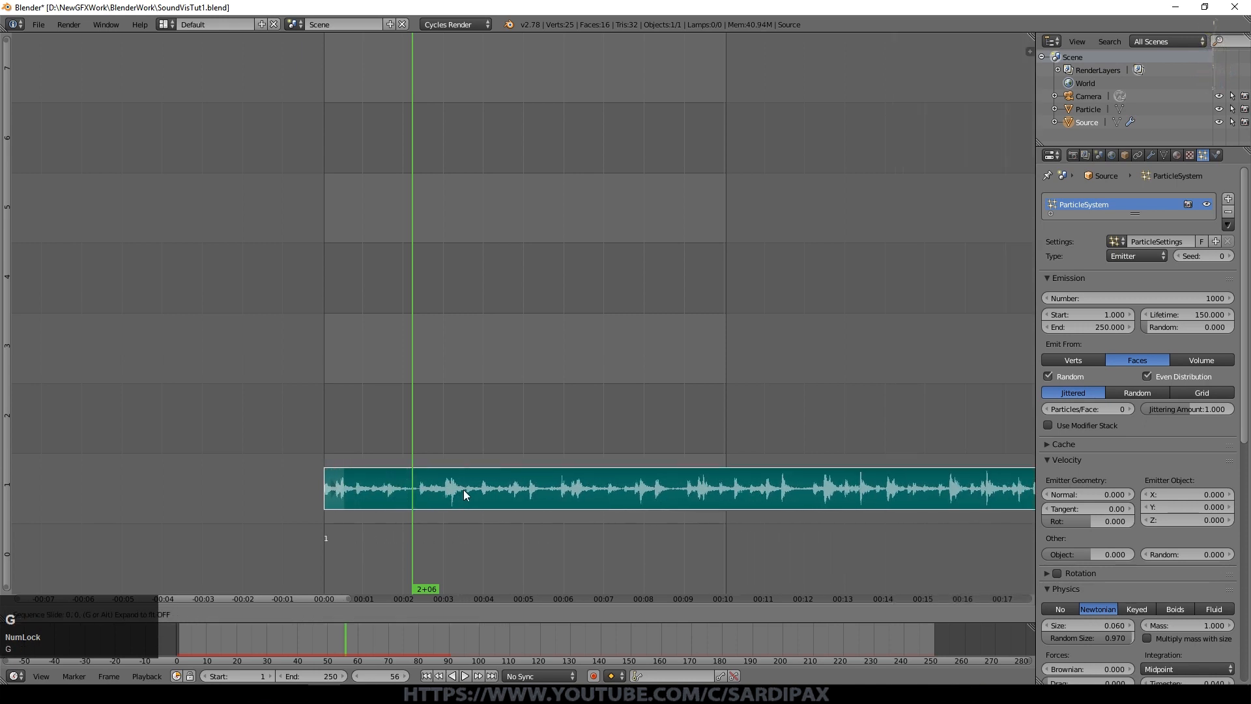
key("Escape")
left_click(427, 676)
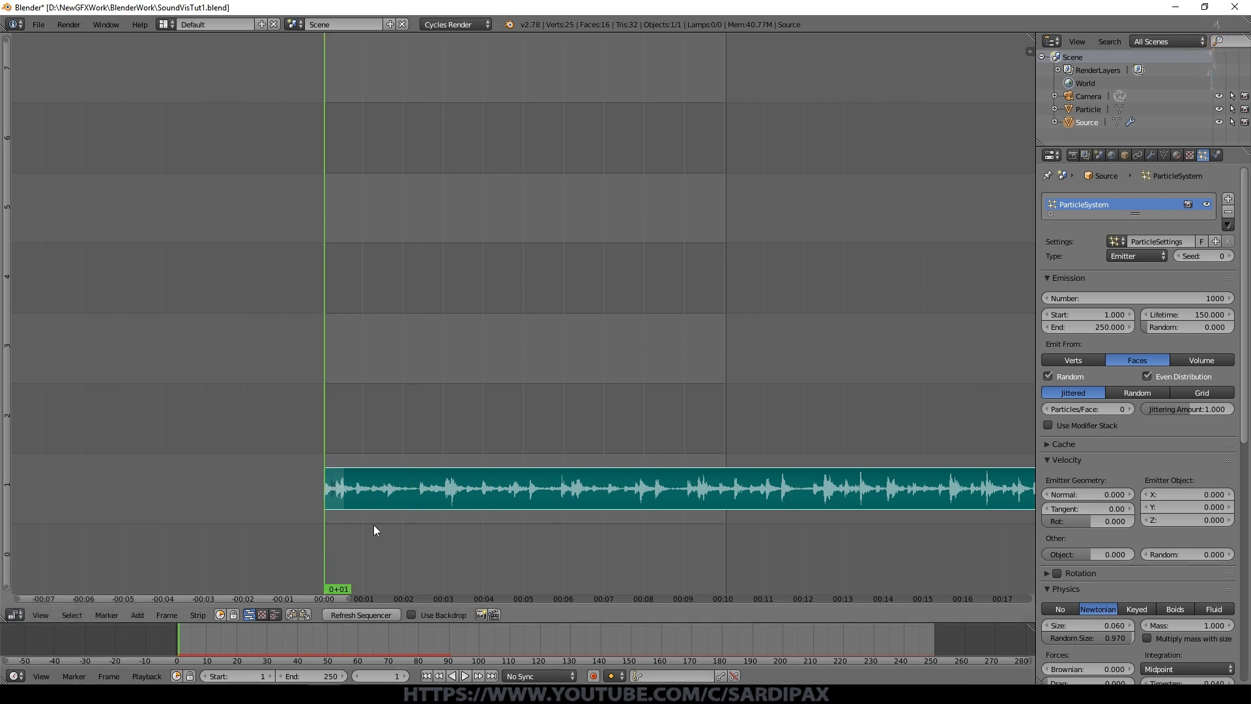
scroll(375, 530, "down", 1)
scroll(375, 526, "up", 3)
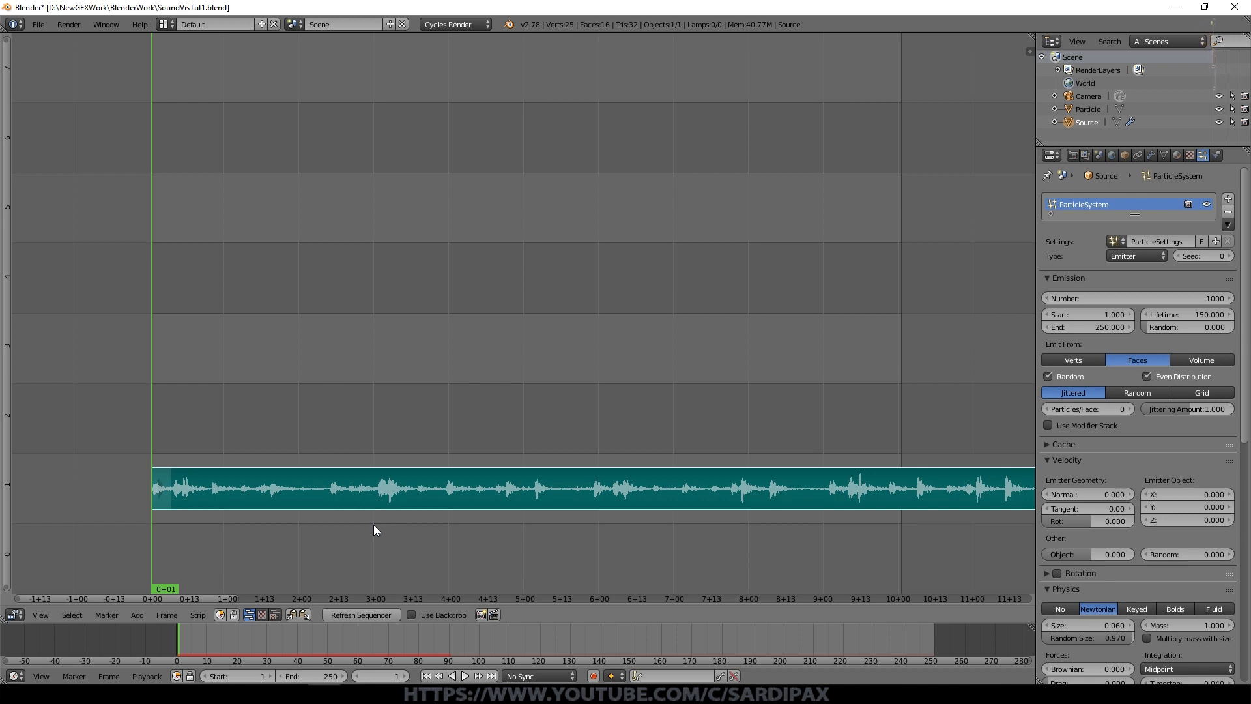
Change the Video Sequence Editor back to the 3D View and briefly play the particle animation with the sound
left_click(14, 615)
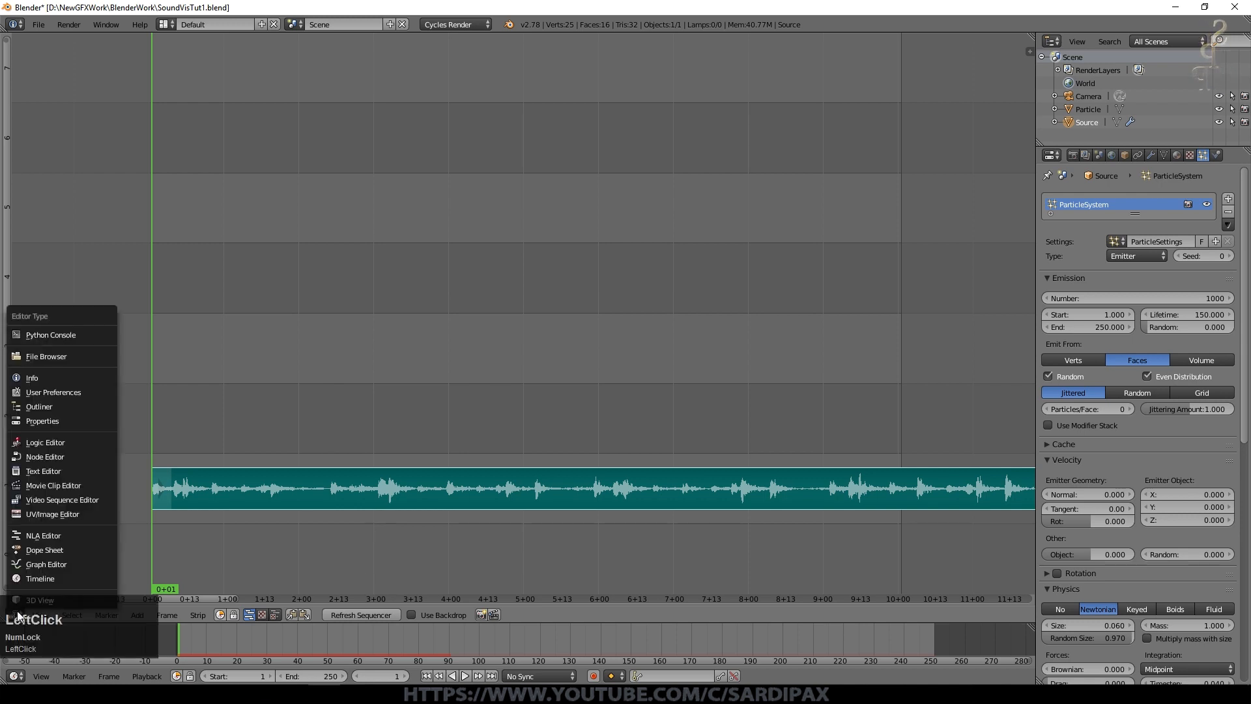
left_click(54, 594)
left_click(465, 676)
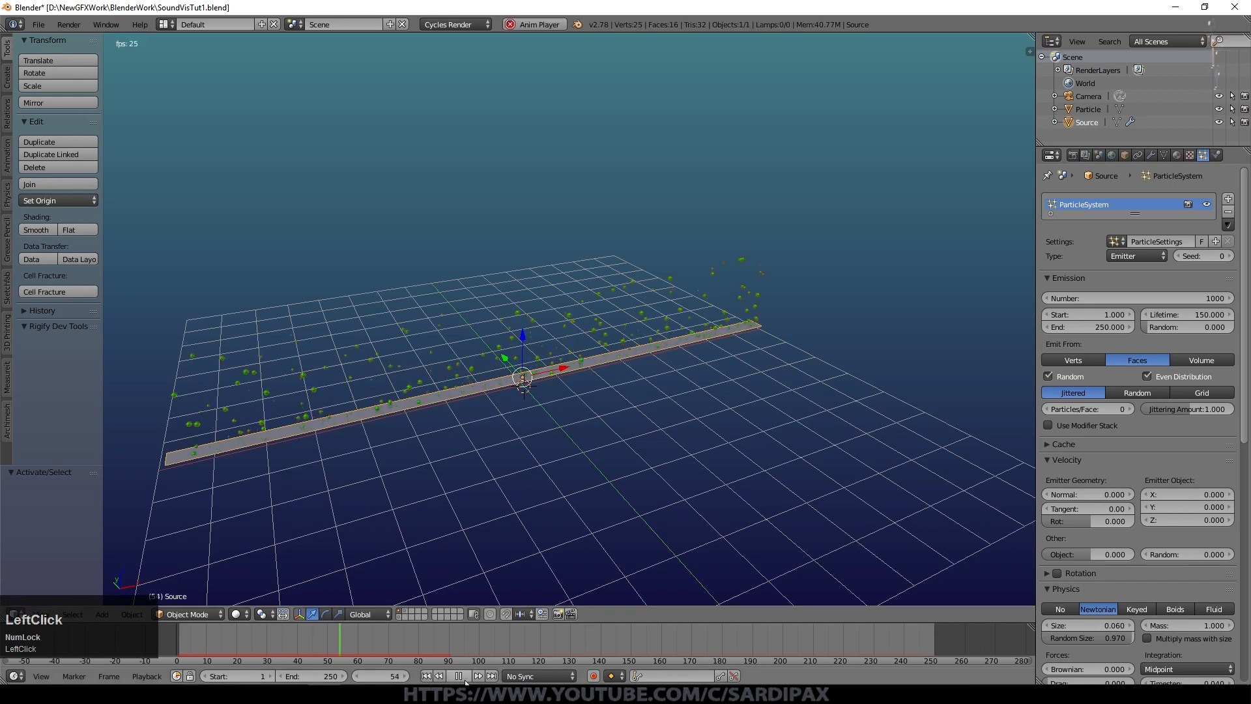
left_click(459, 675)
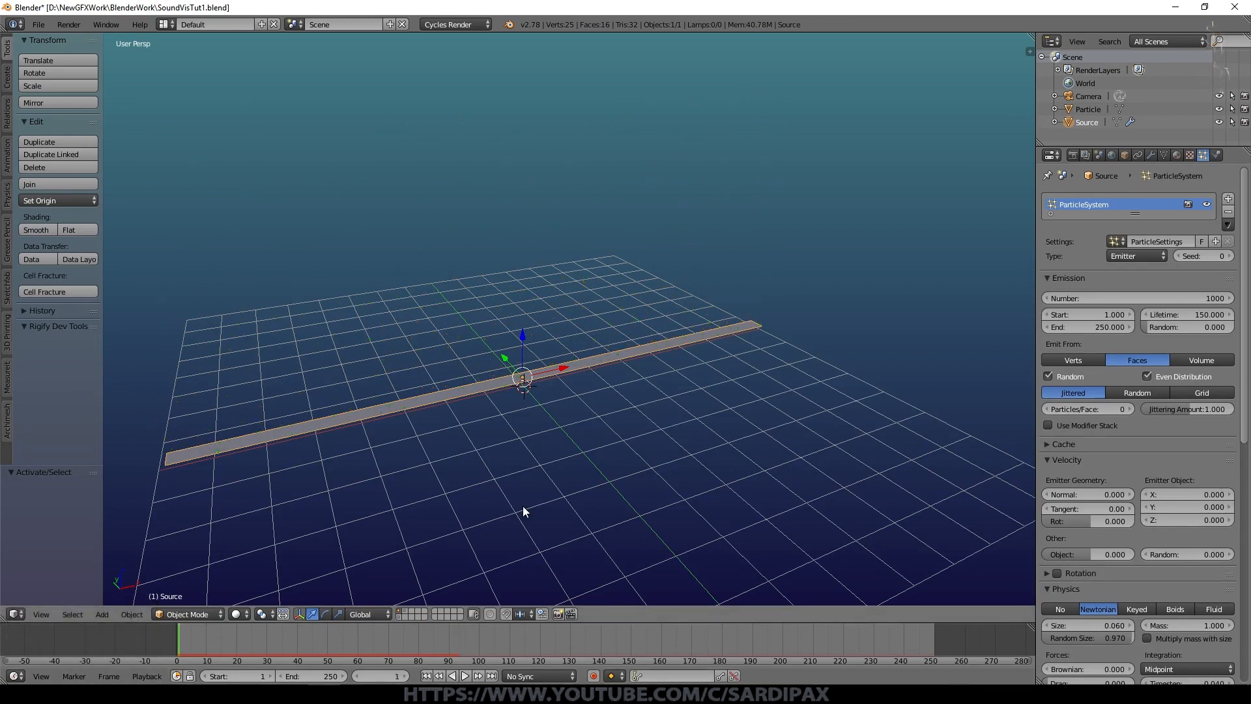
Add a new texture to the Source object's particle system and set its type to Clouds
middle_click_drag(524, 506, 548, 438)
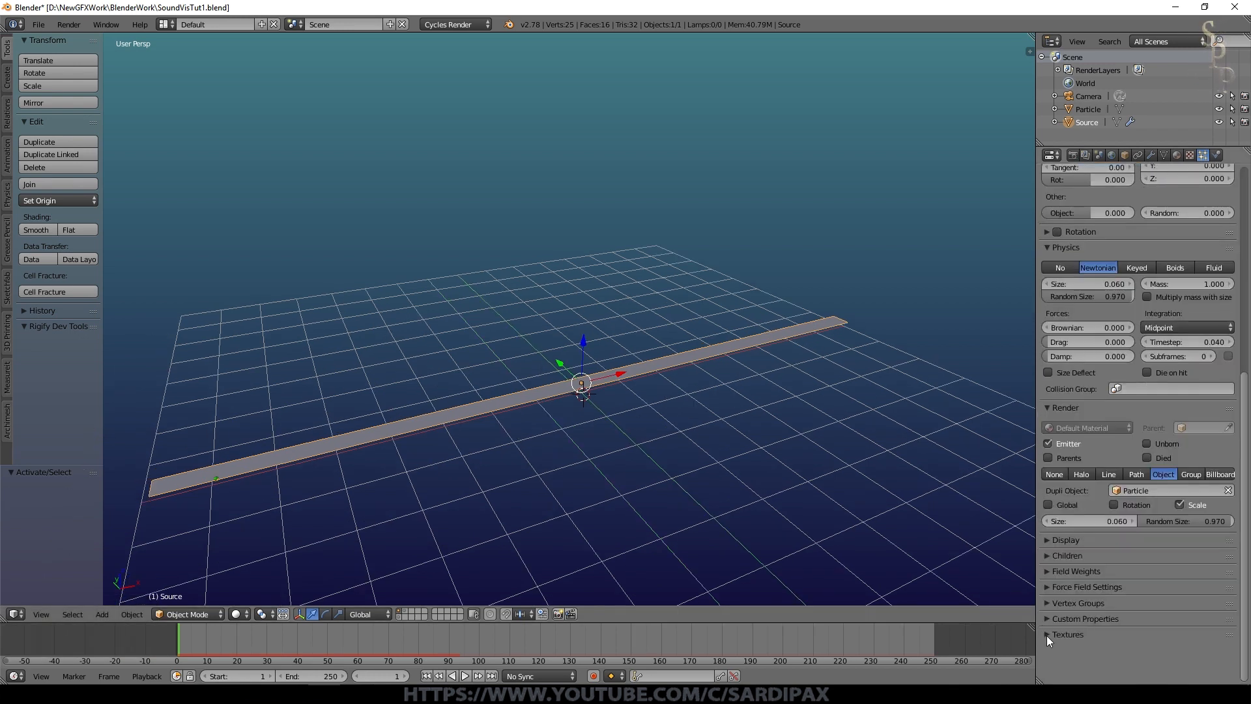
left_click(1047, 635)
scroll(1125, 512, "down", 3)
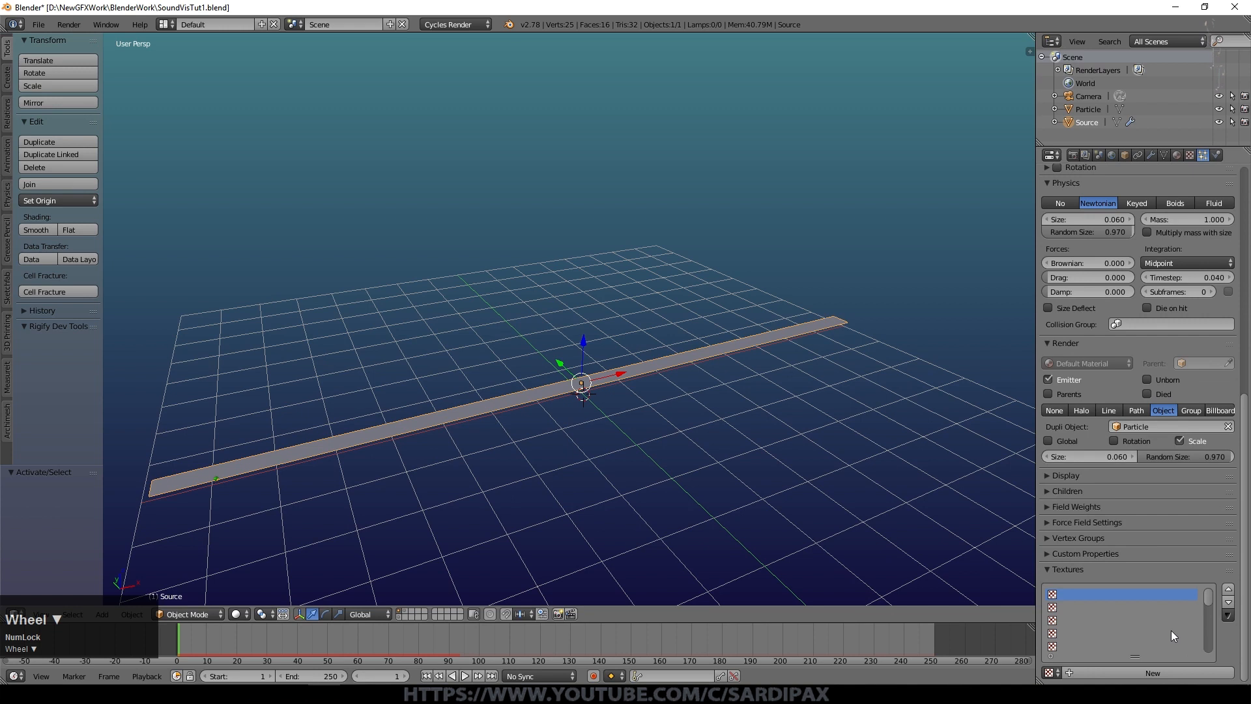
left_click(1152, 672)
left_click(1228, 673)
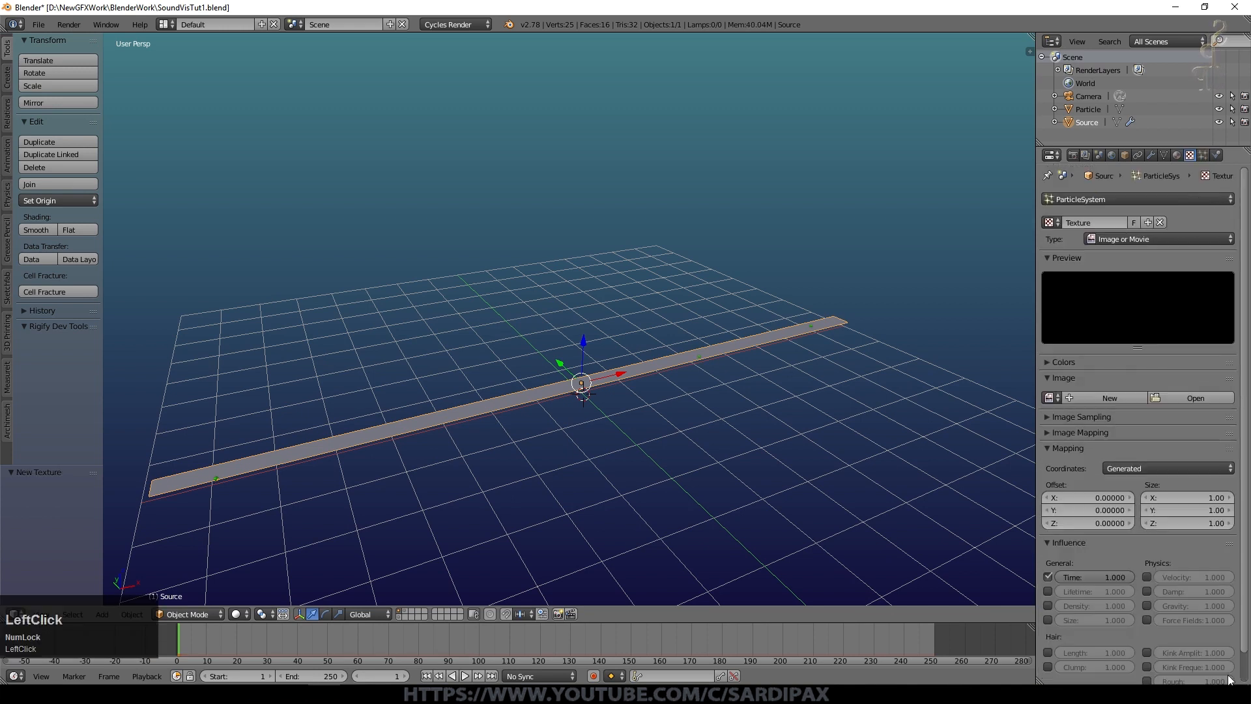
left_click(1163, 239)
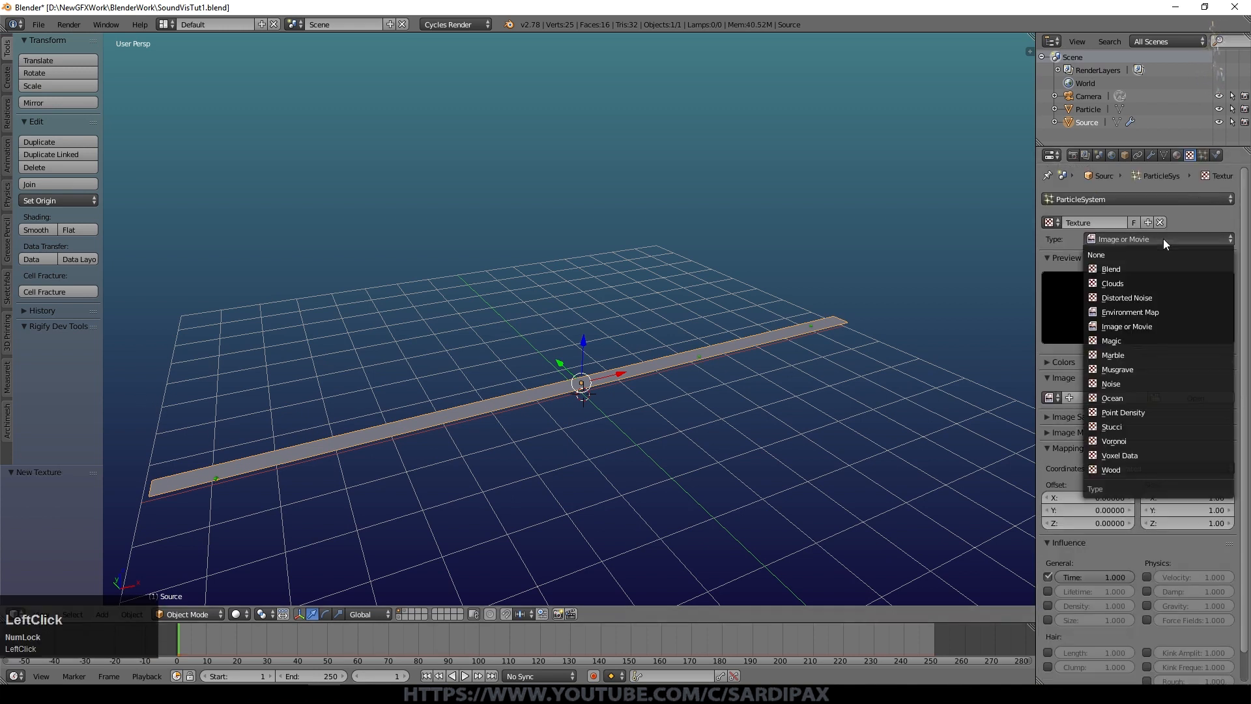
left_click(1122, 282)
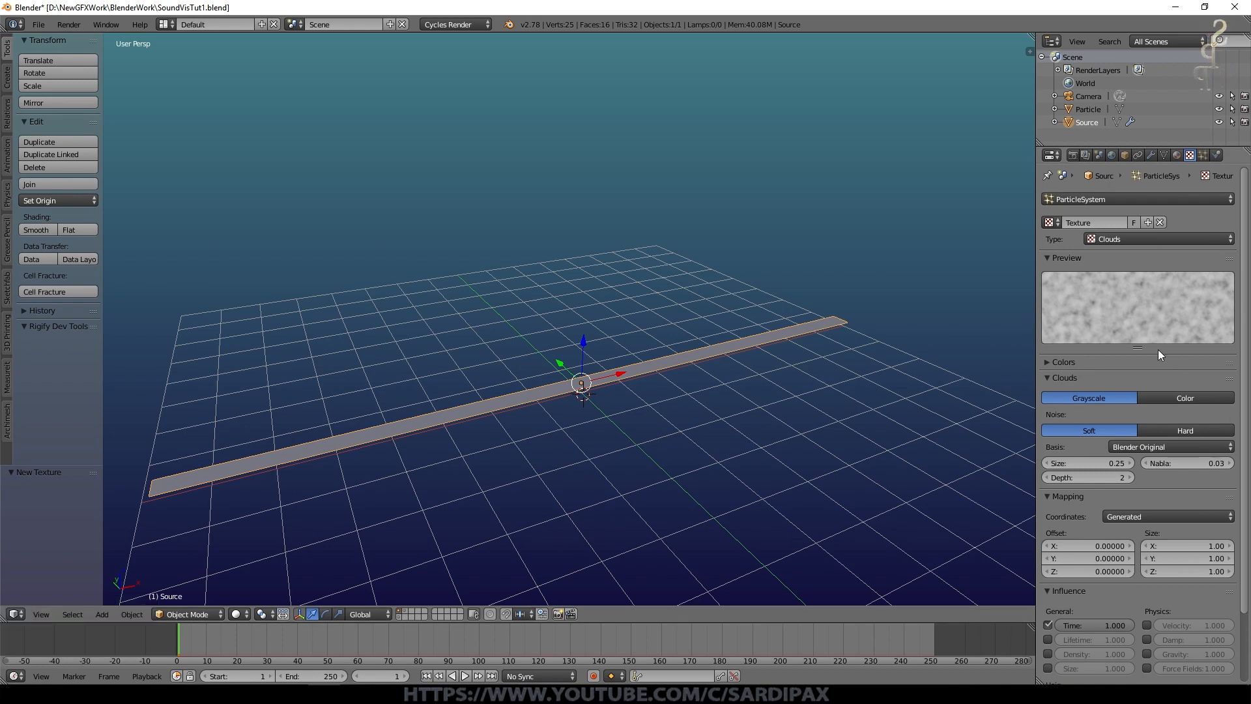
Lower the Clouds texture's Time influence on the particles to 0
scroll(1159, 349, "down", 3)
left_click_drag(1128, 546, 1069, 545)
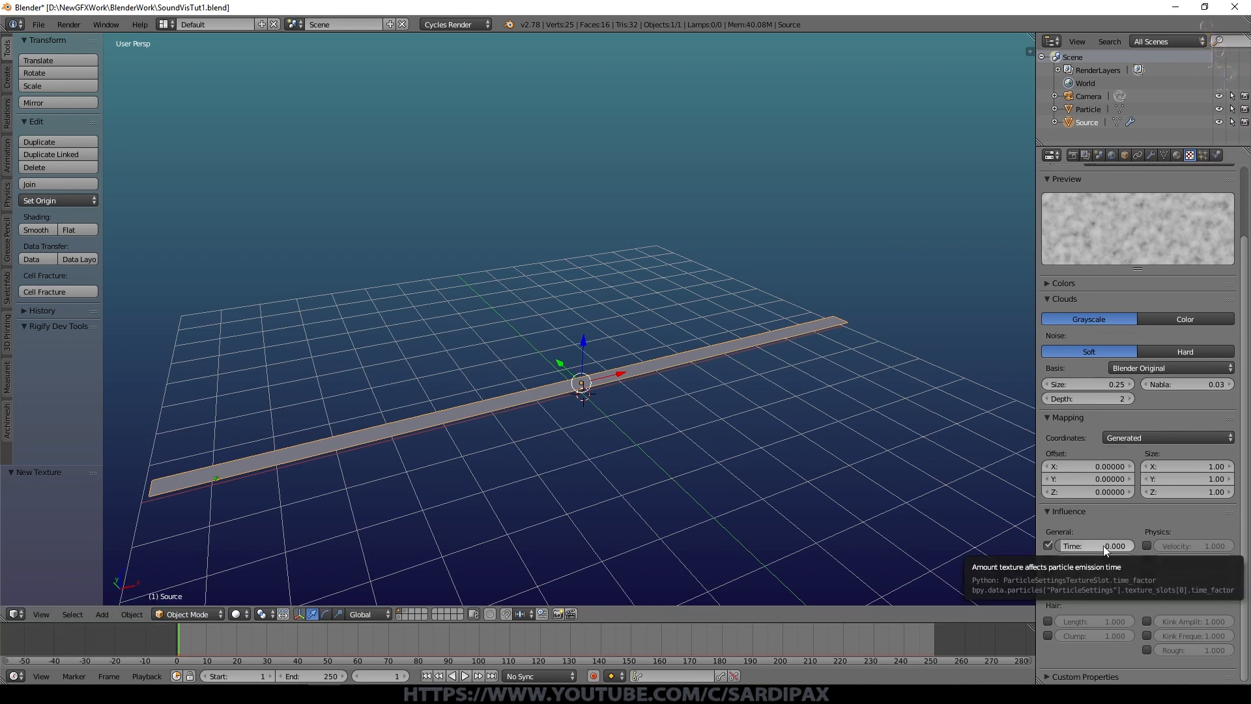
key("i")
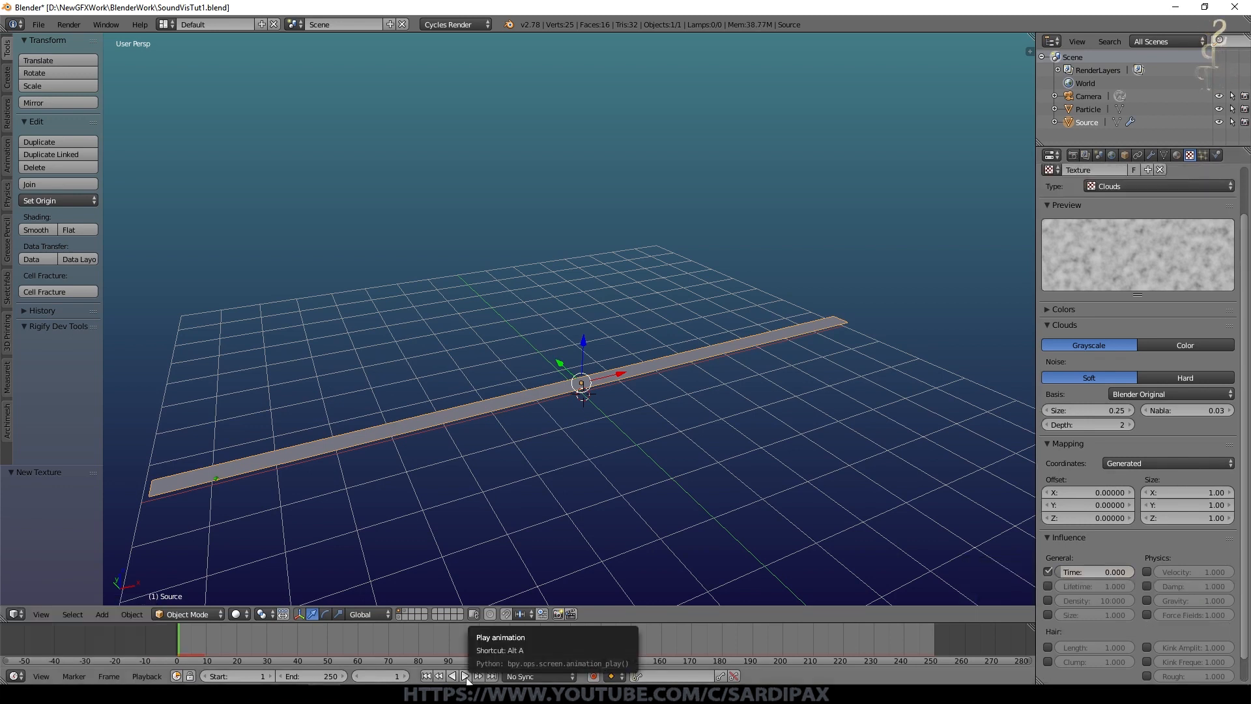
Play the particle animation and switch the texture's Time influence between 1 and 0 to compare the emission
left_click(465, 676)
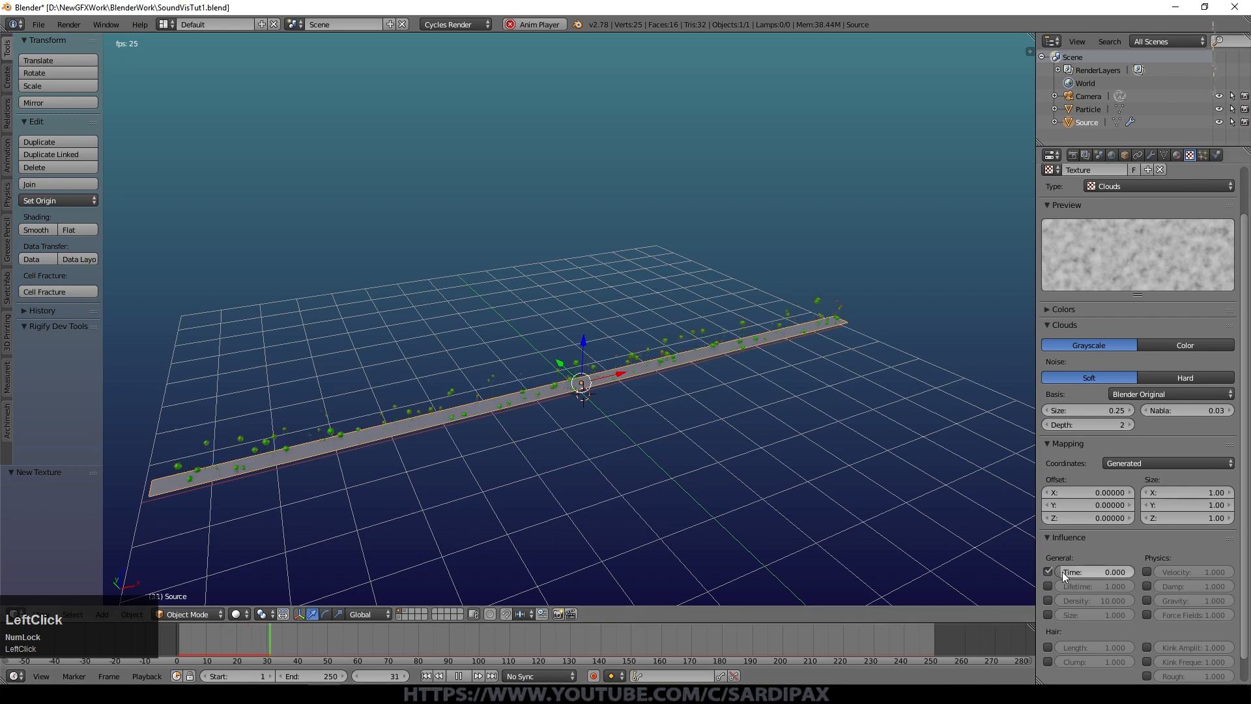
left_click_drag(1062, 572, 1136, 571)
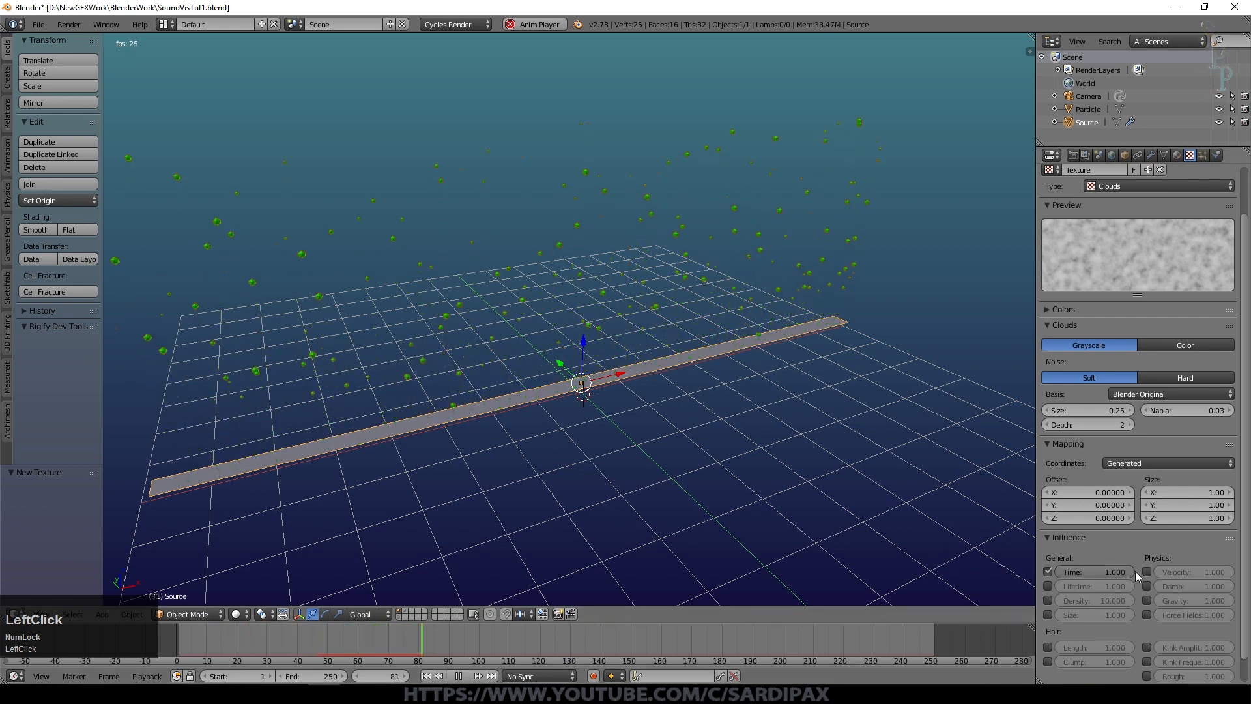
left_click_drag(1132, 571, 1061, 574)
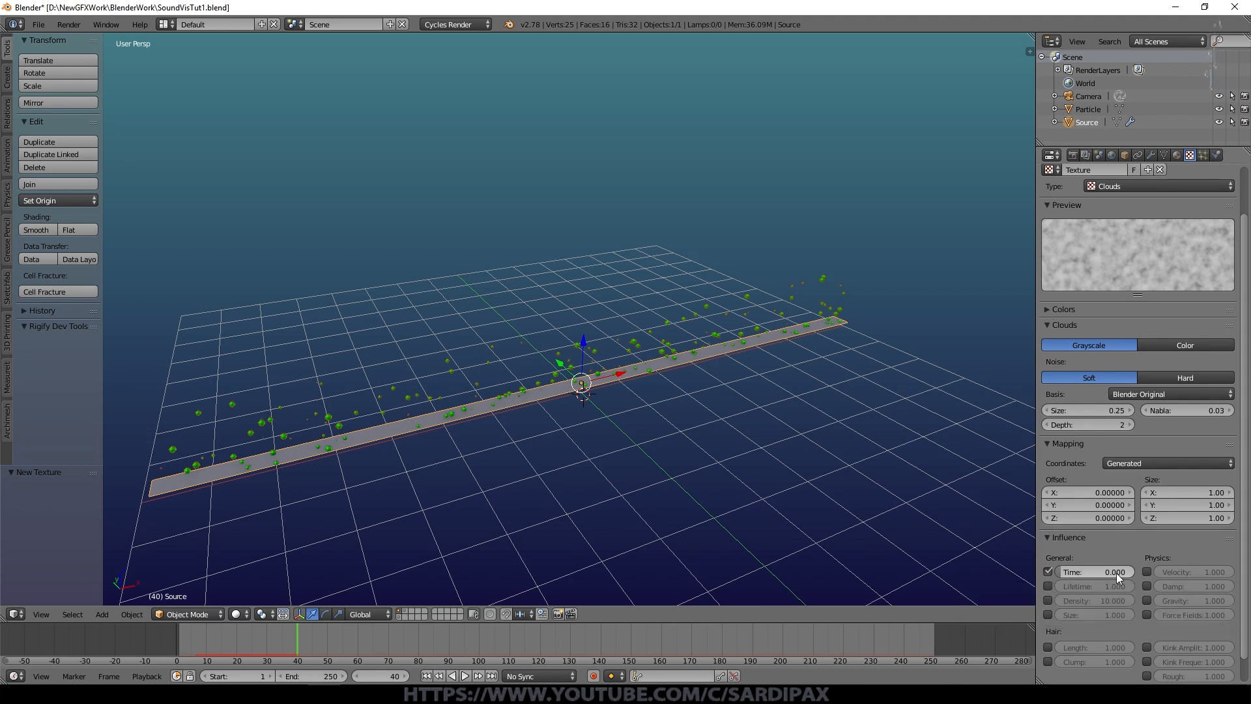
left_click(1092, 571)
type("1")
key("KP_Enter")
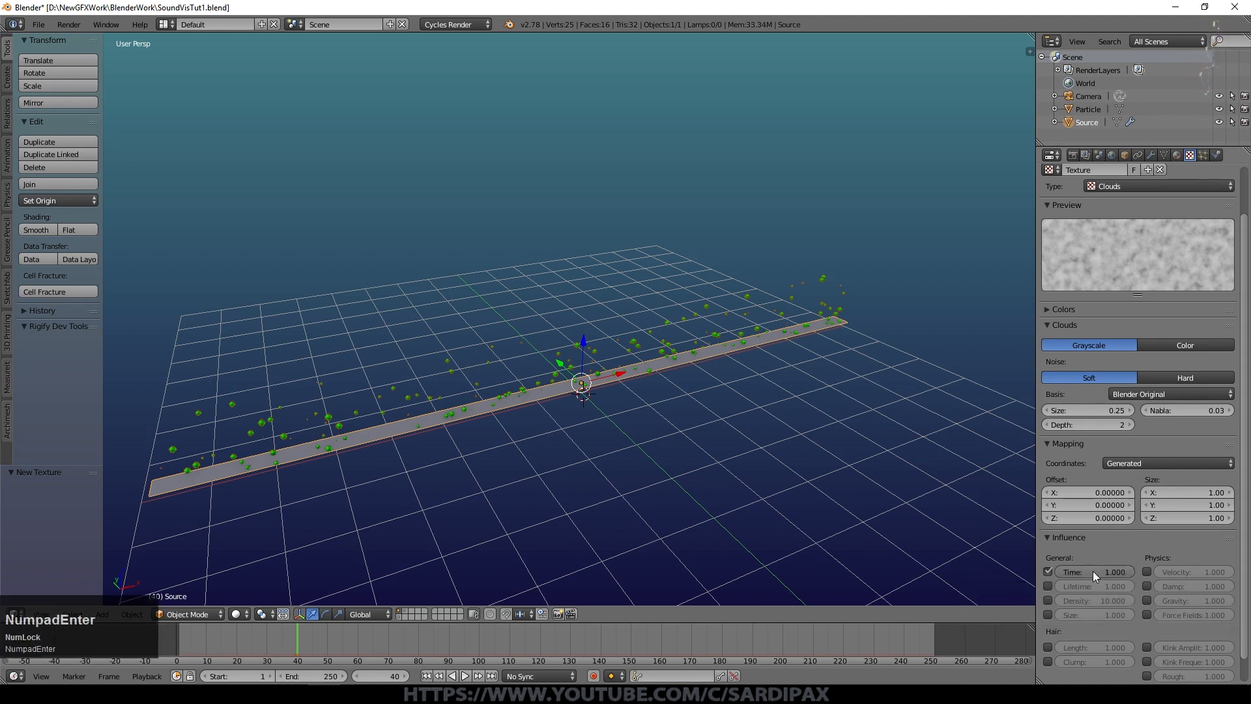
left_click_drag(1128, 574, 1056, 574)
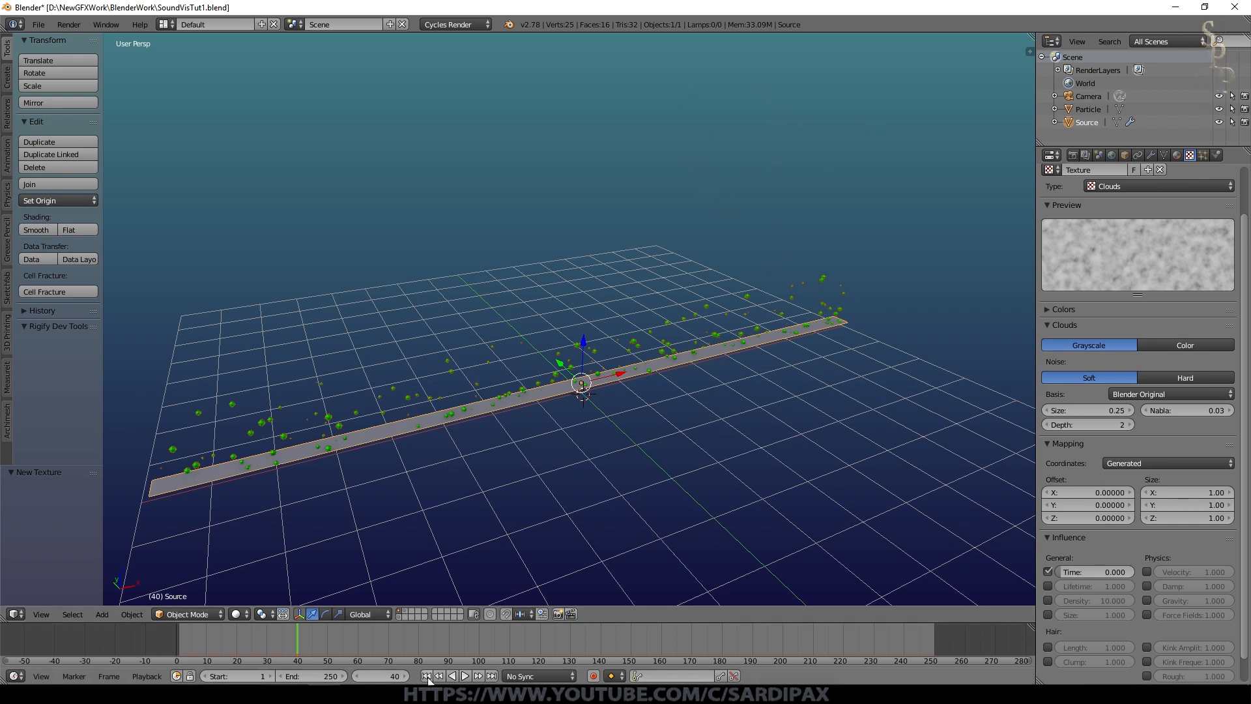
Keyframe the texture's Time influence at 0 on frame 1 and change the 3D View to the Graph Editor
key("shift+Left")
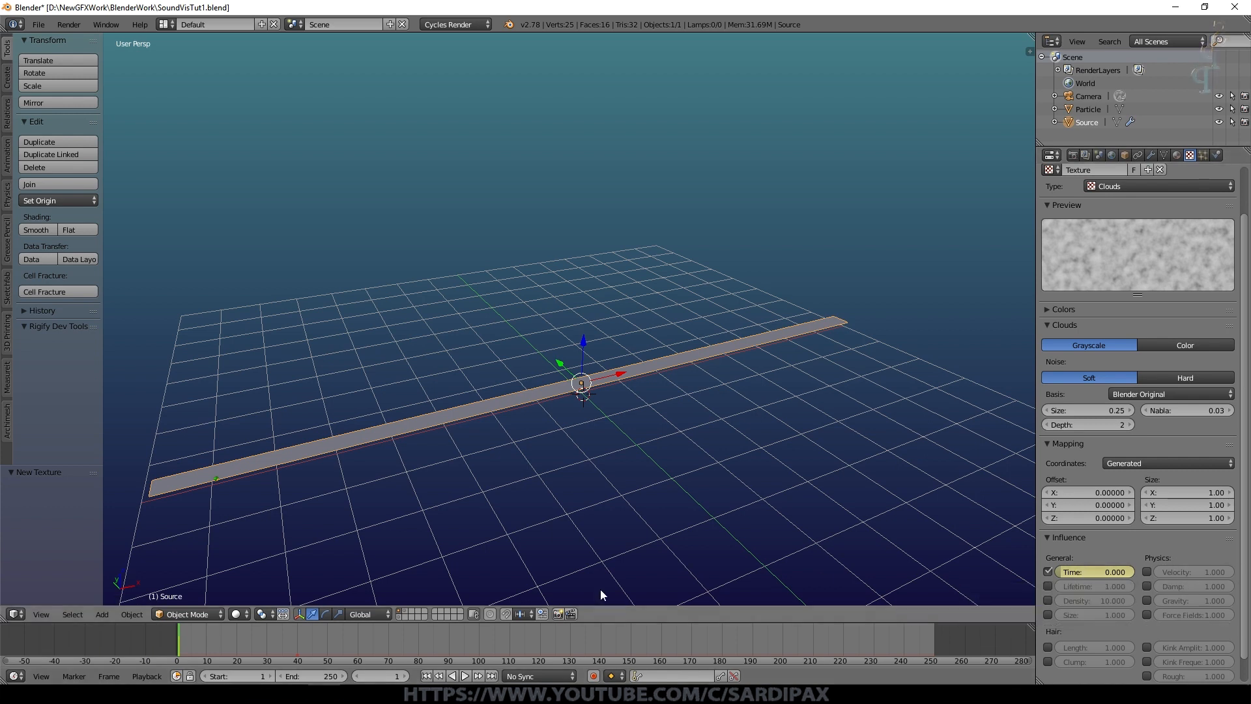
left_click(16, 613)
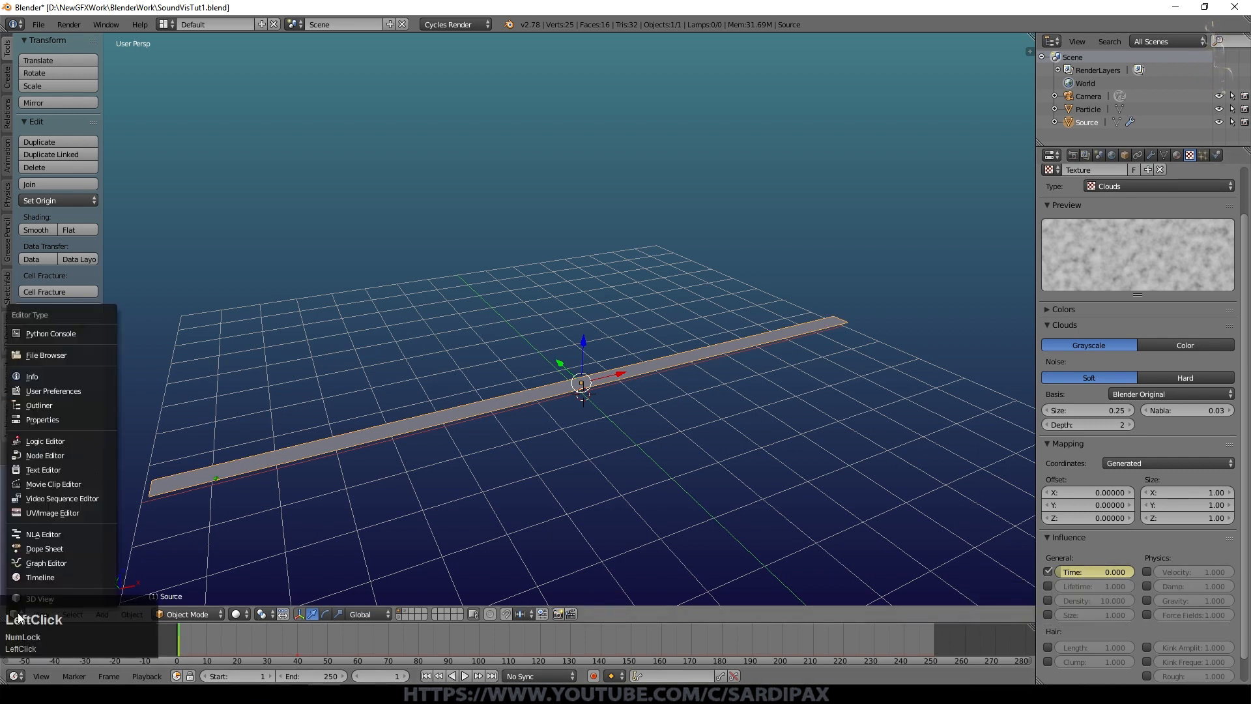
left_click(43, 563)
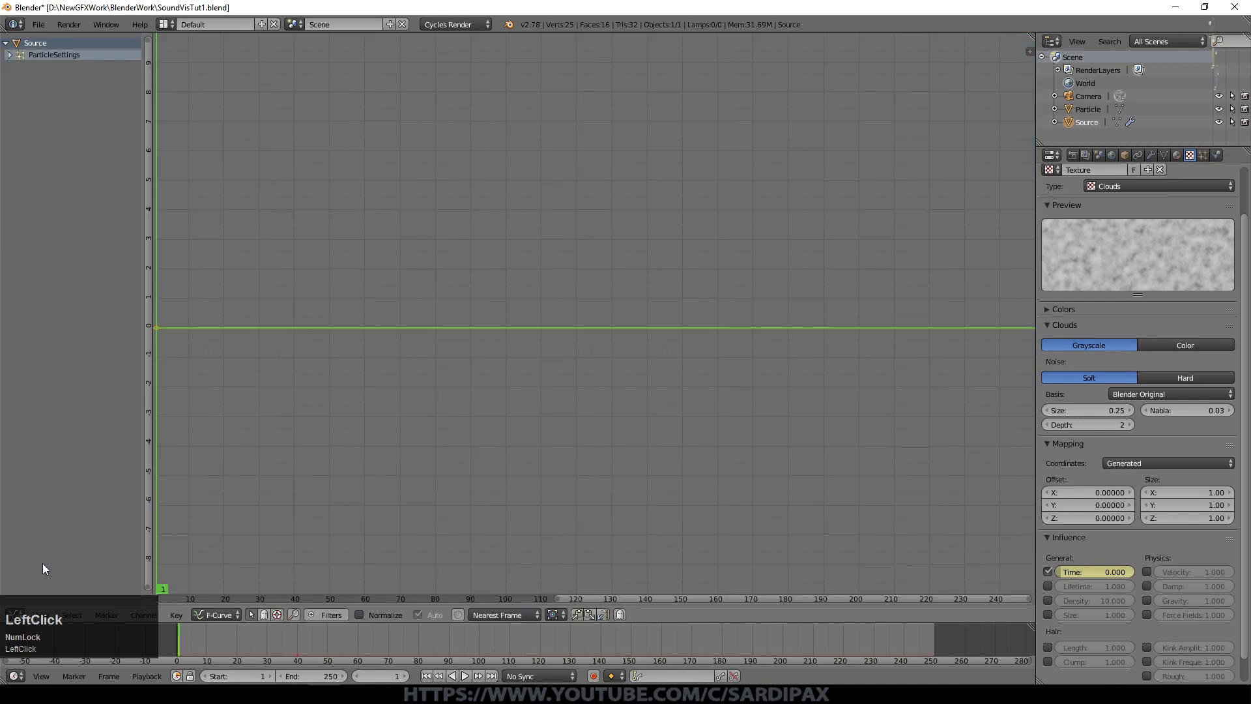
Bake Round Drums.mp3 from the Scoring folder to the Time influence F-curve, keeping the default bake settings
left_click(176, 614)
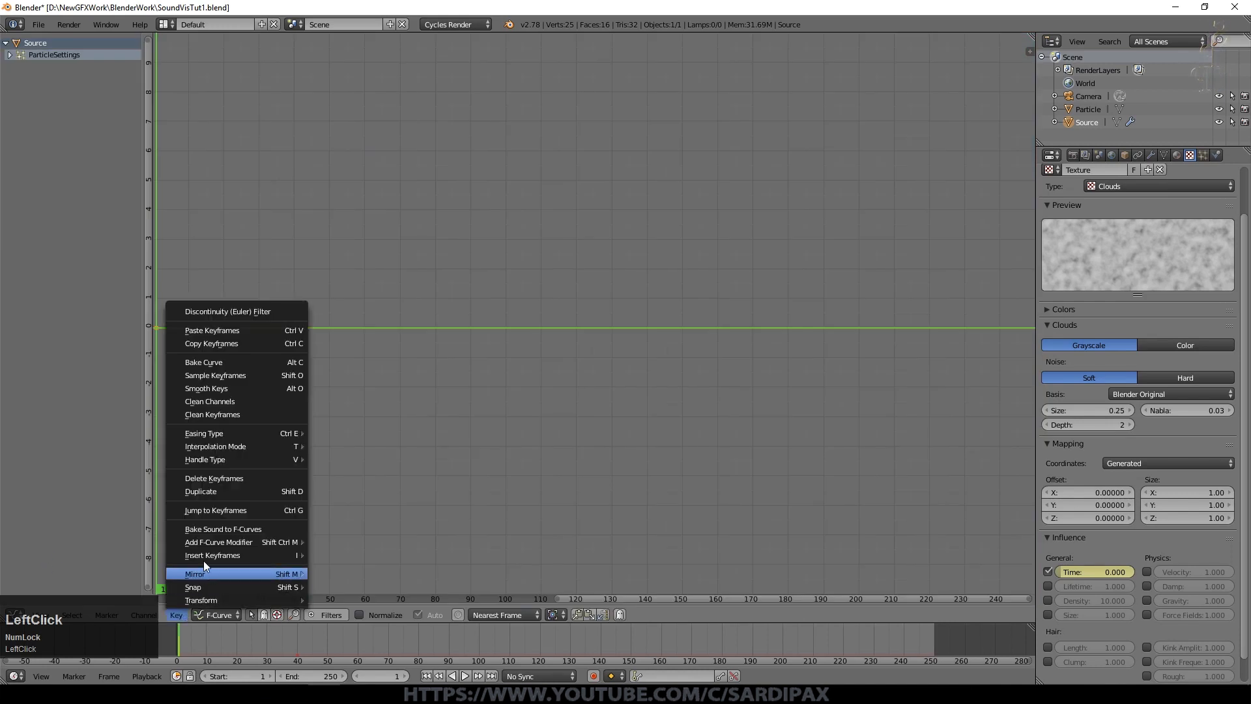
left_click(213, 530)
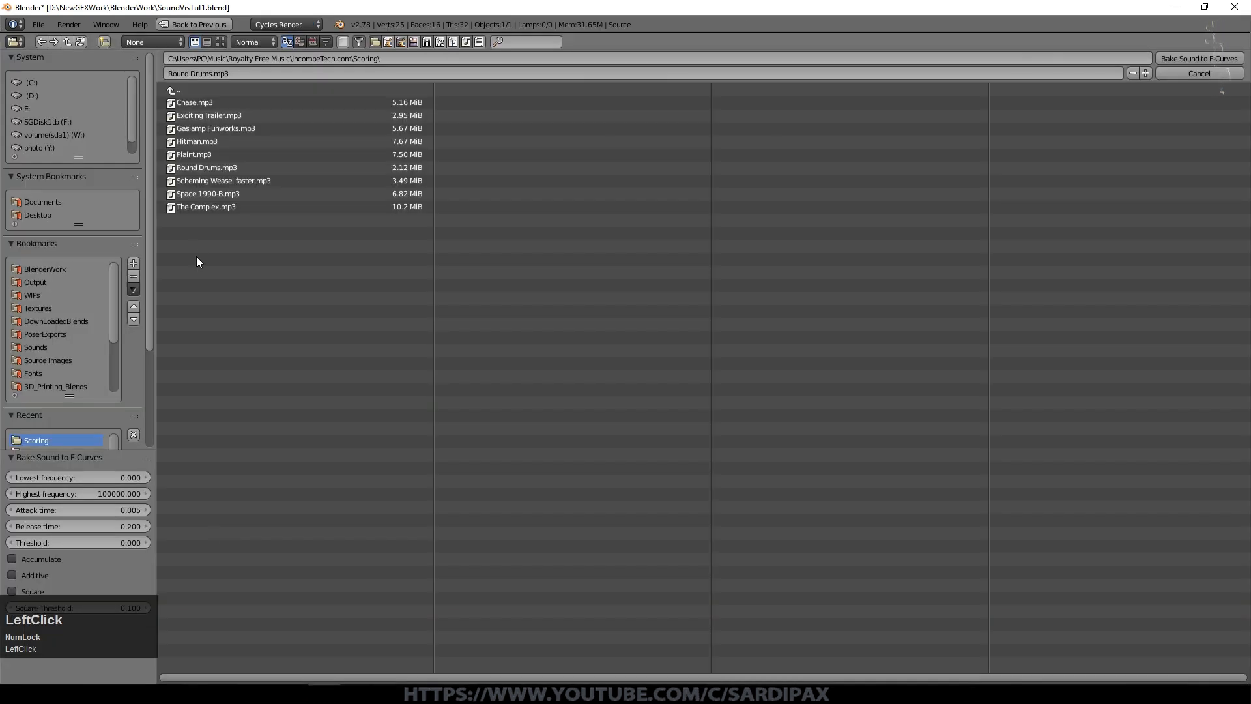
left_click(206, 168)
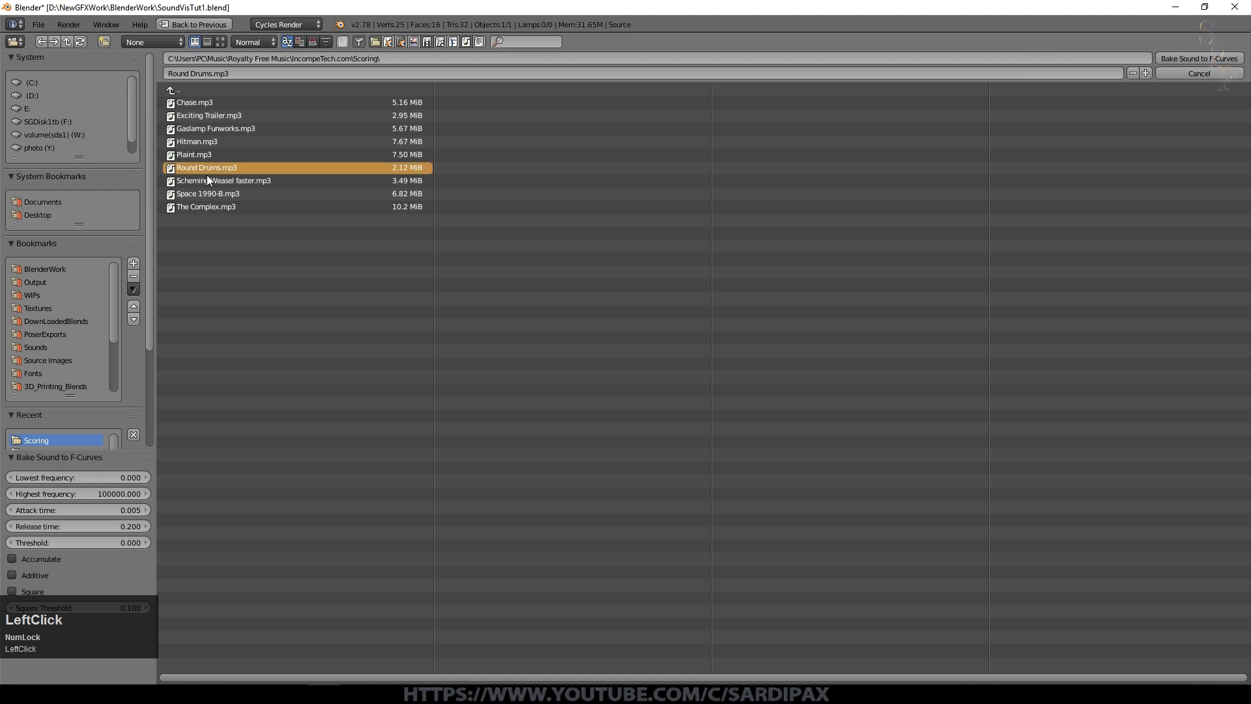
left_click(1182, 60)
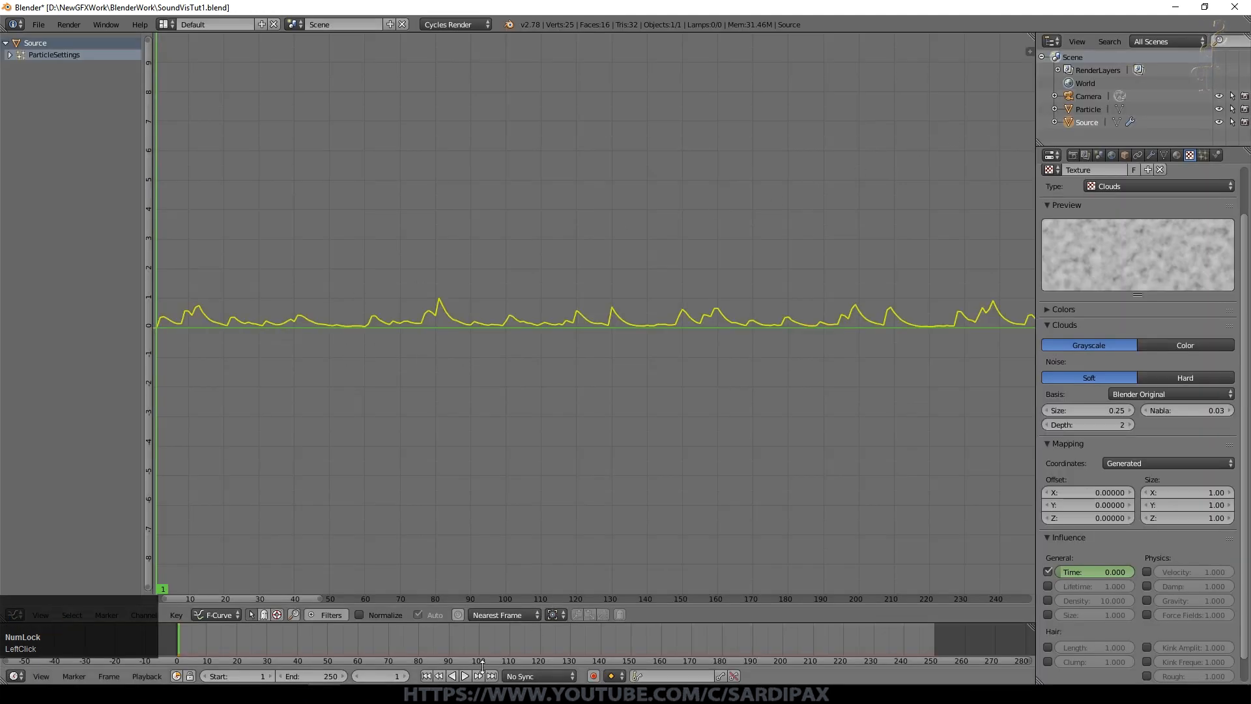
Play the animation to check how the Time influence follows the baked curve, and inspect the curve's peaks up close
left_click(465, 676)
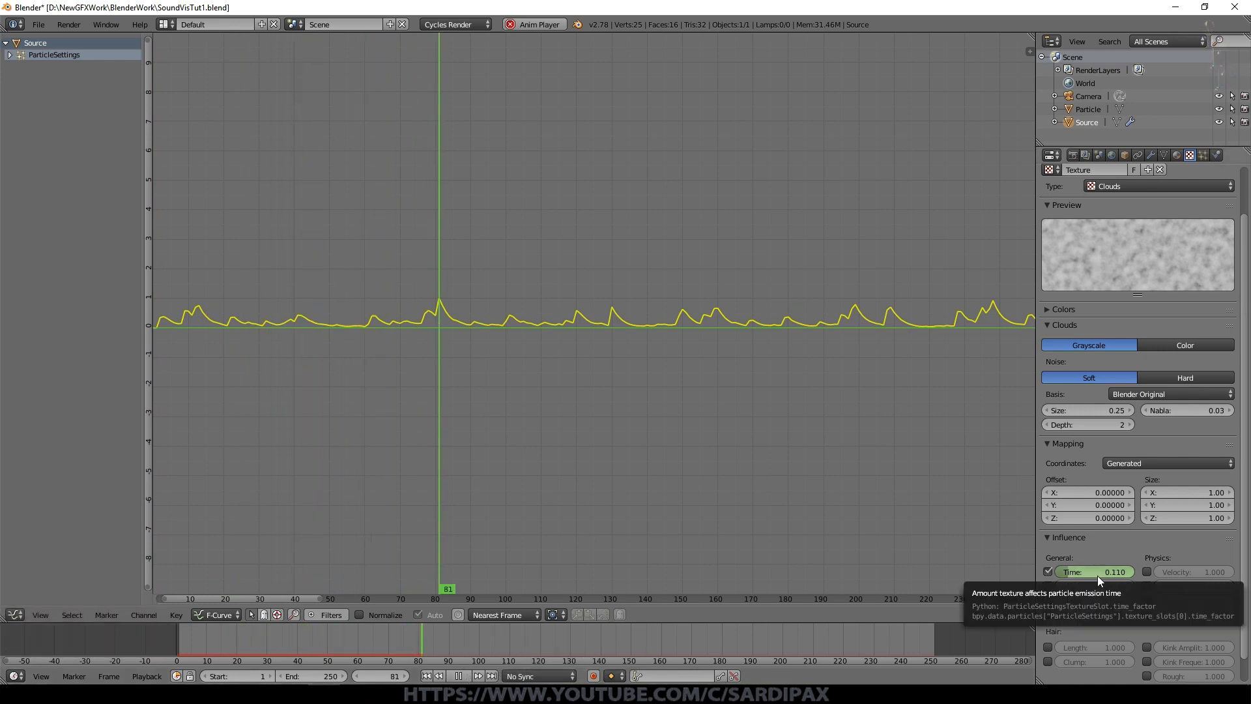
left_click(458, 676)
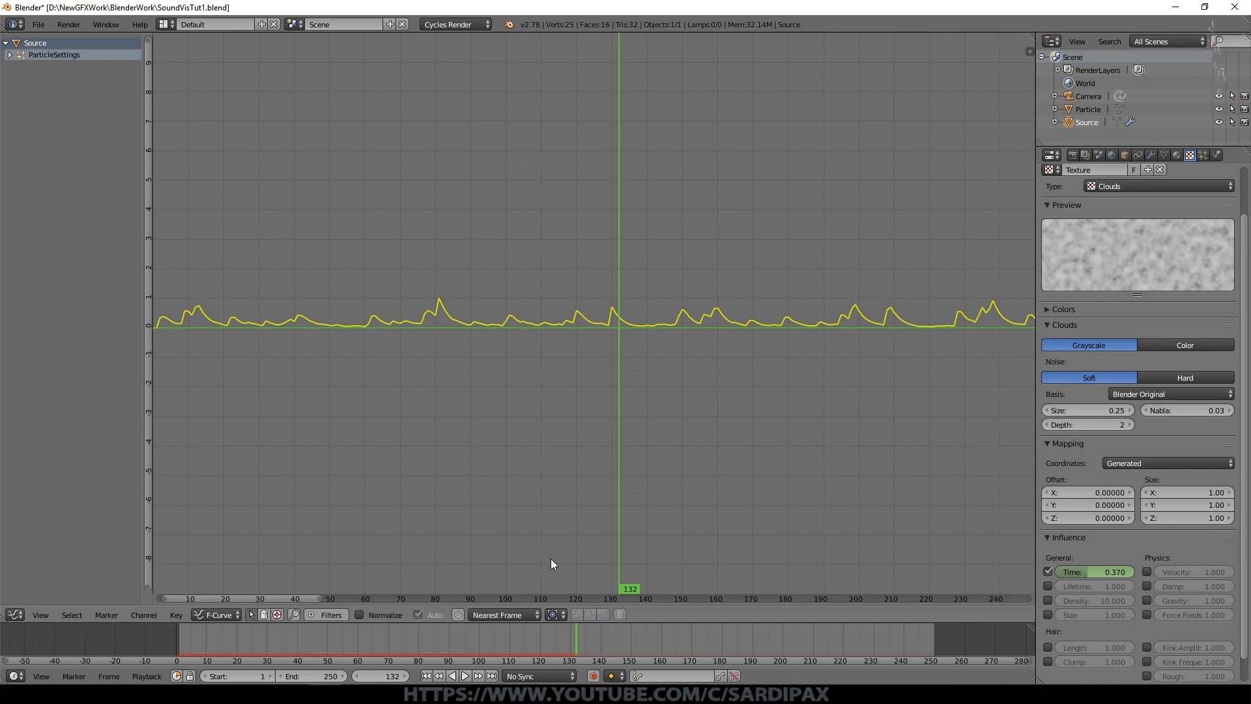
scroll(607, 353, "up", 5)
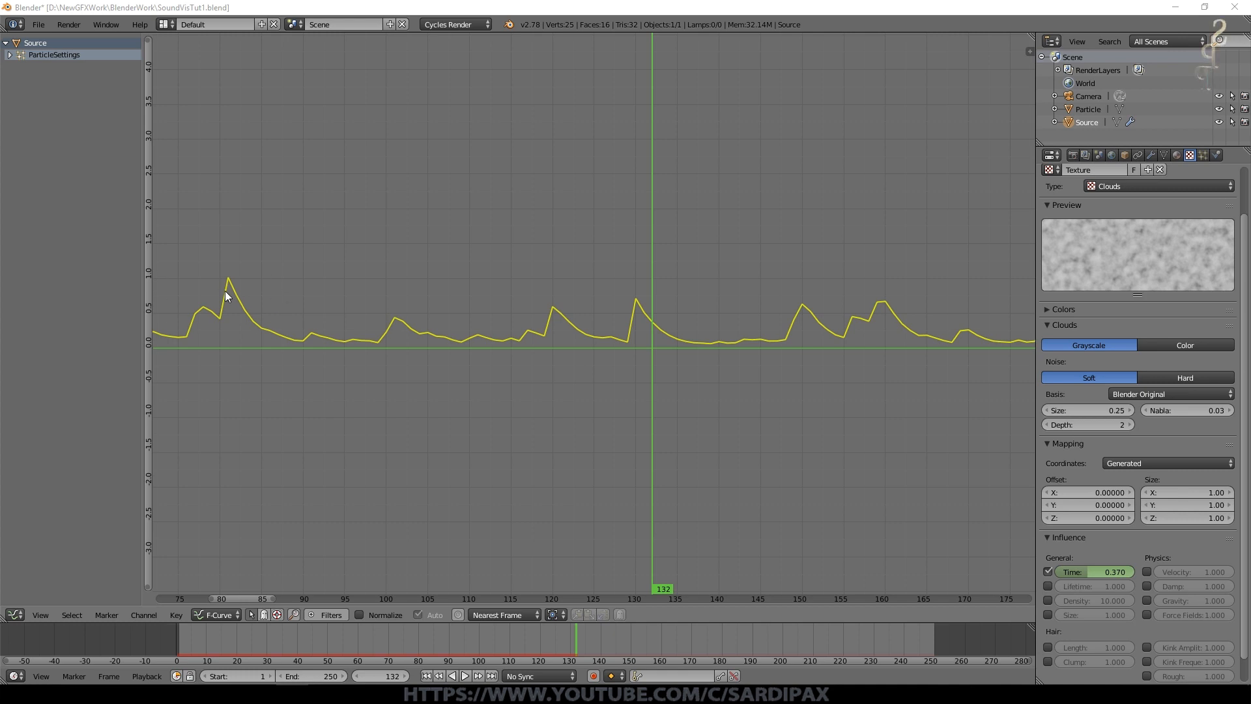
Return to the first frame and add a Limits modifier to the Emission Time Factor curve
key("n")
left_click(799, 425)
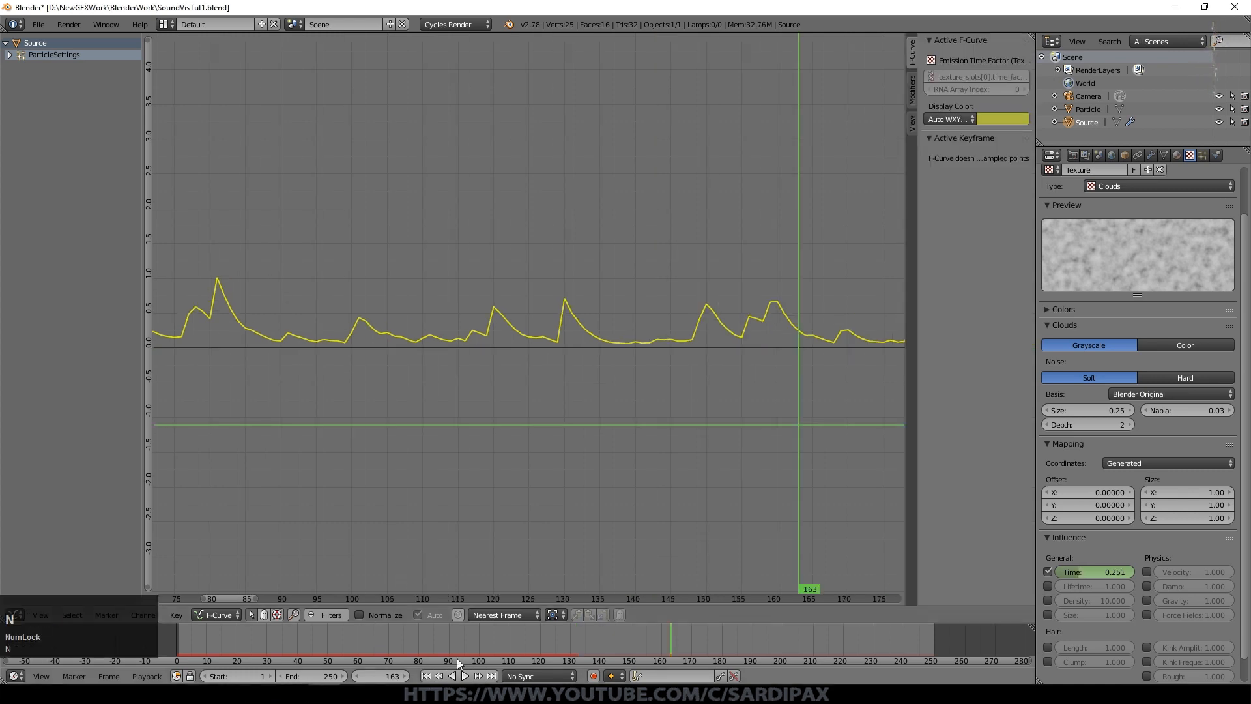
left_click(427, 677)
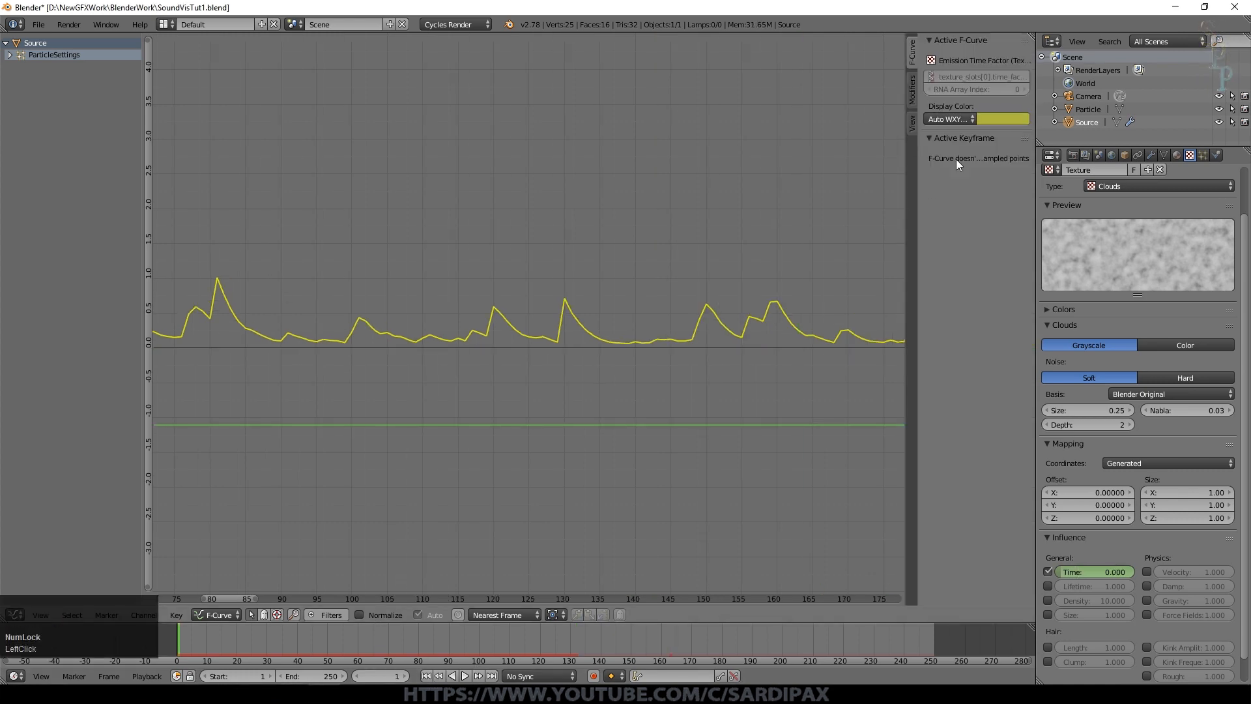
left_click(913, 89)
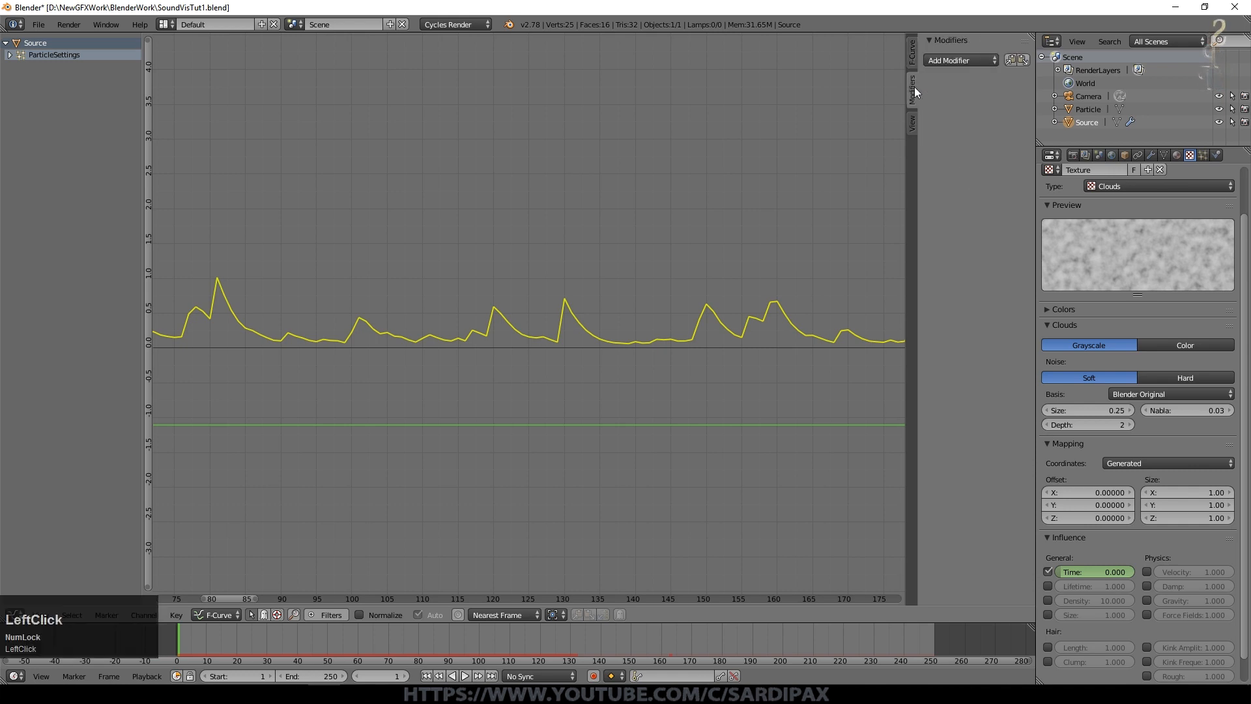
left_click(970, 61)
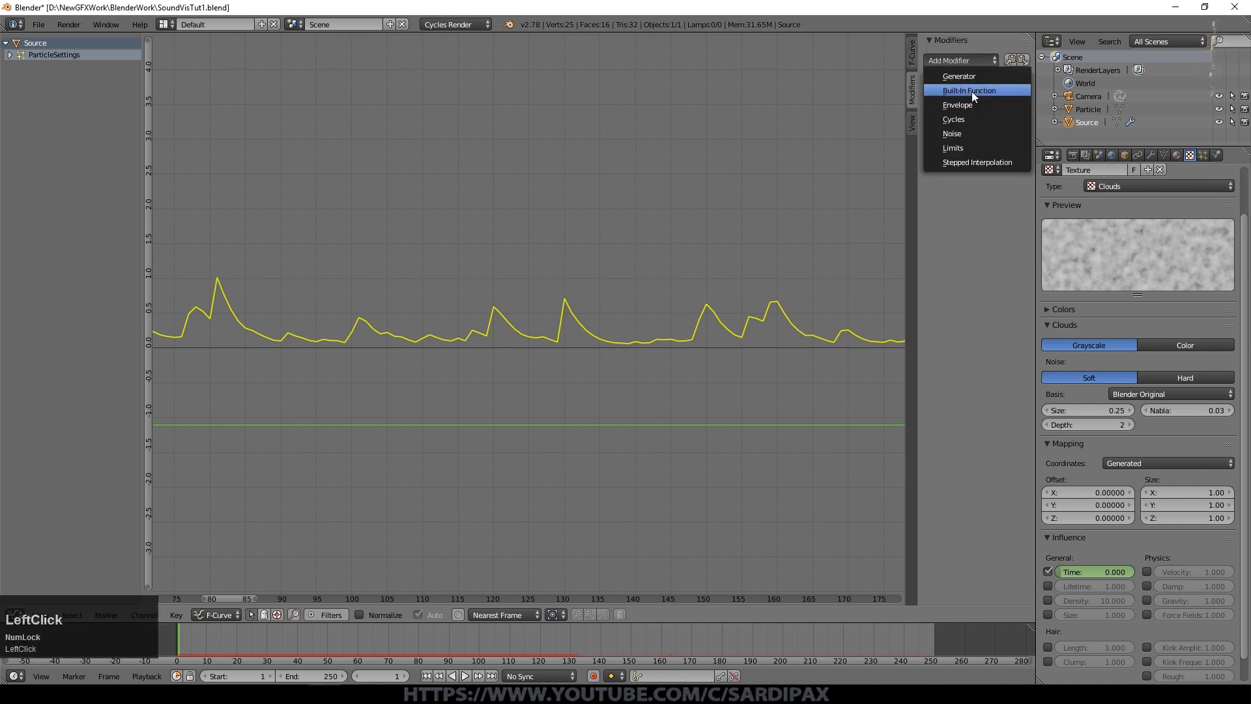
left_click(973, 147)
Set the Limits modifier's maximum Y to 1 and enable its minimum Y limit
left_click(995, 148)
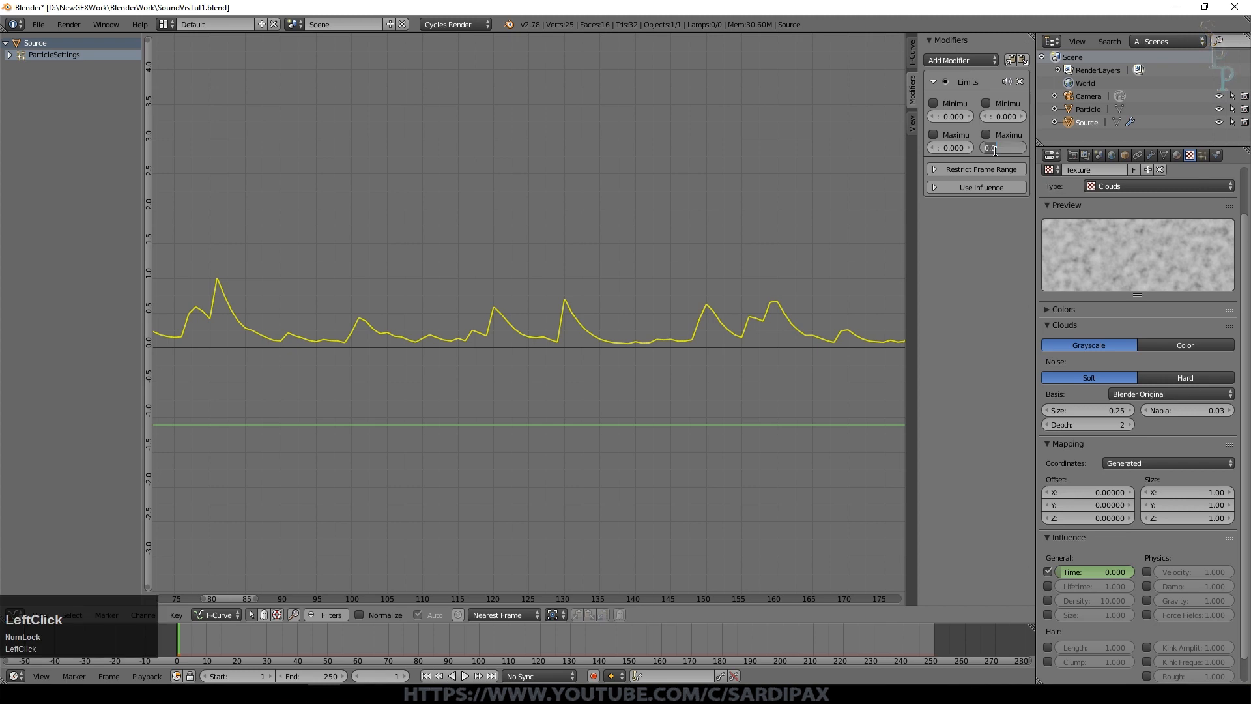
type("1")
key("KP_Enter")
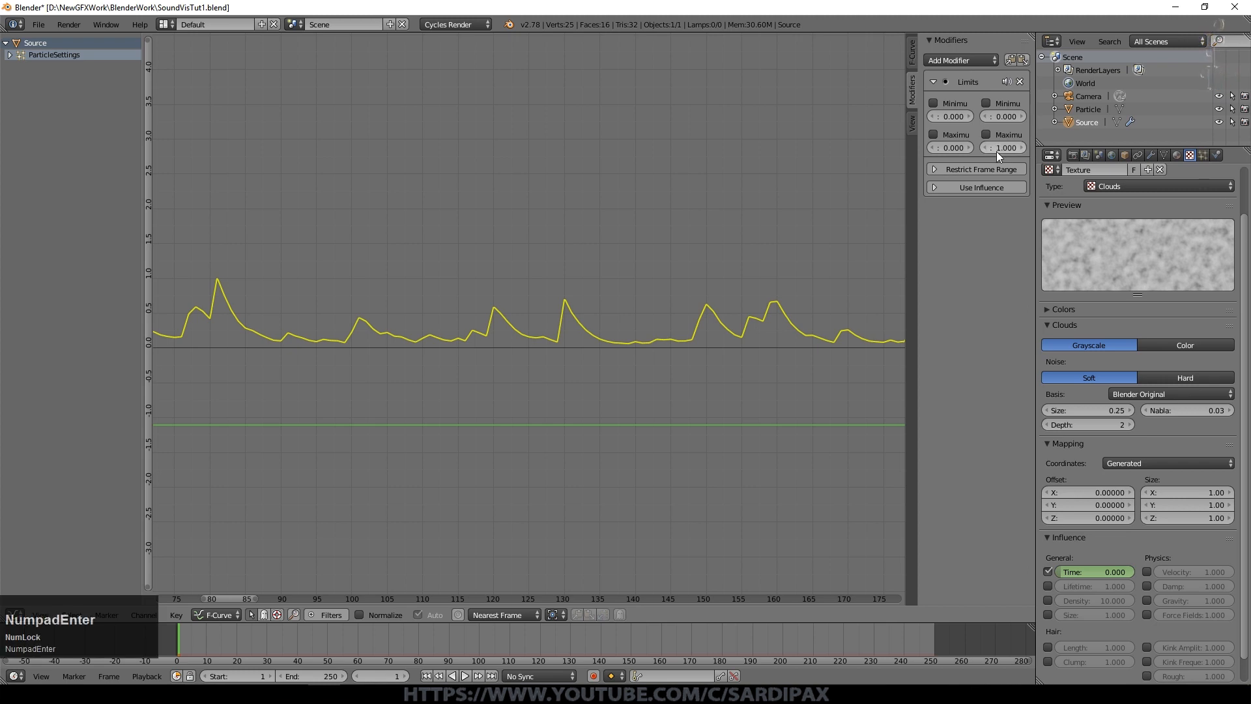
left_click(986, 104)
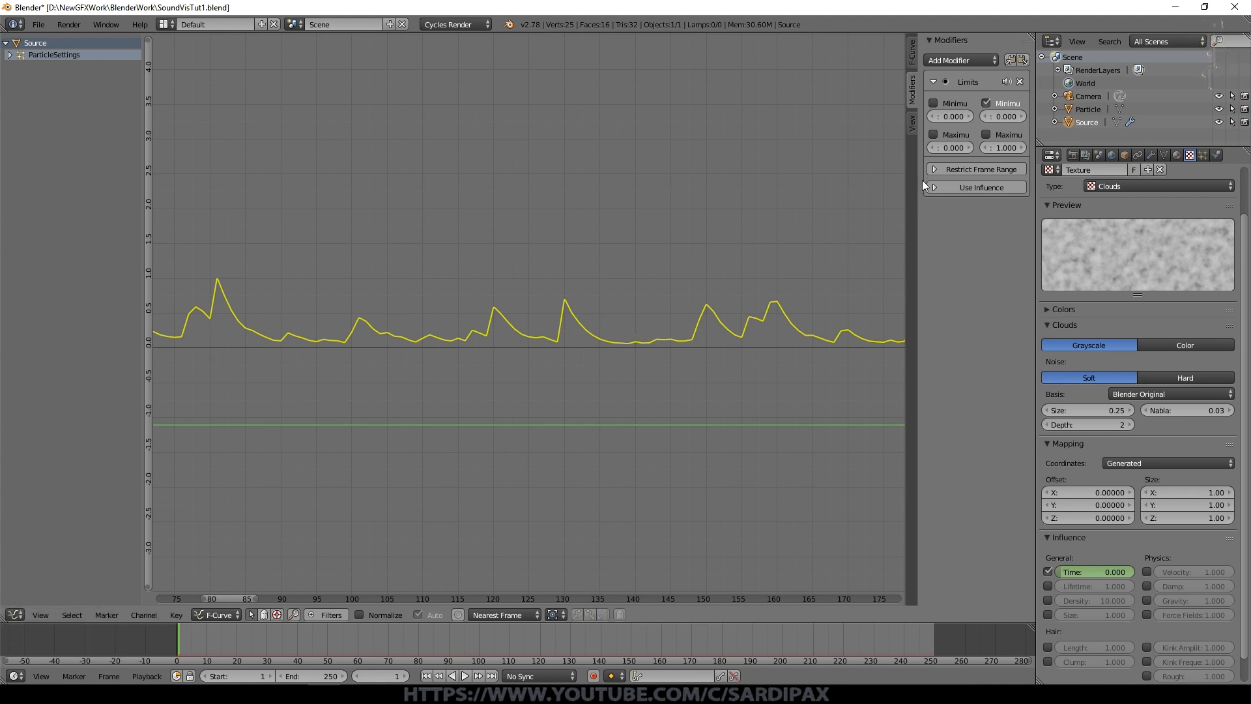
Test the playback briefly, return to frame 1, and enable the maximum Y limit at 1 with the minimum Y at 0
left_click(465, 677)
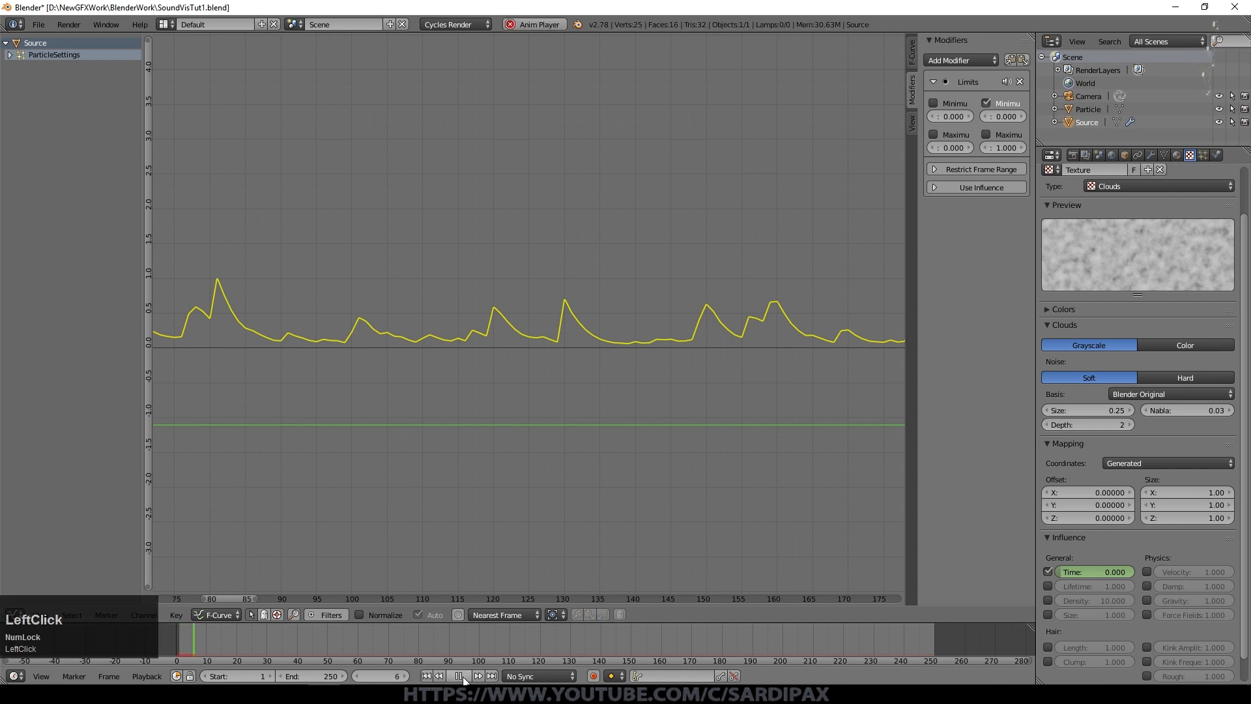
left_click(465, 676)
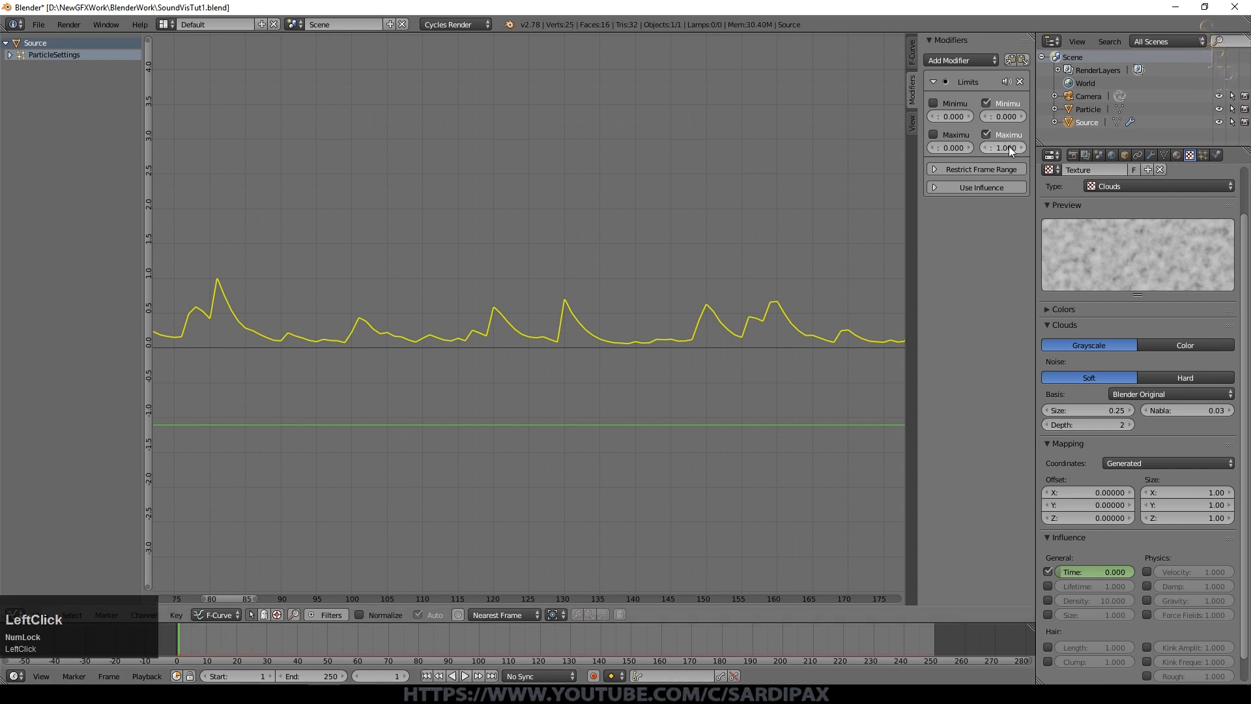
left_click_drag(1009, 147, 1003, 147)
type("1")
key("KP_Enter")
left_click_drag(1000, 119, 981, 119)
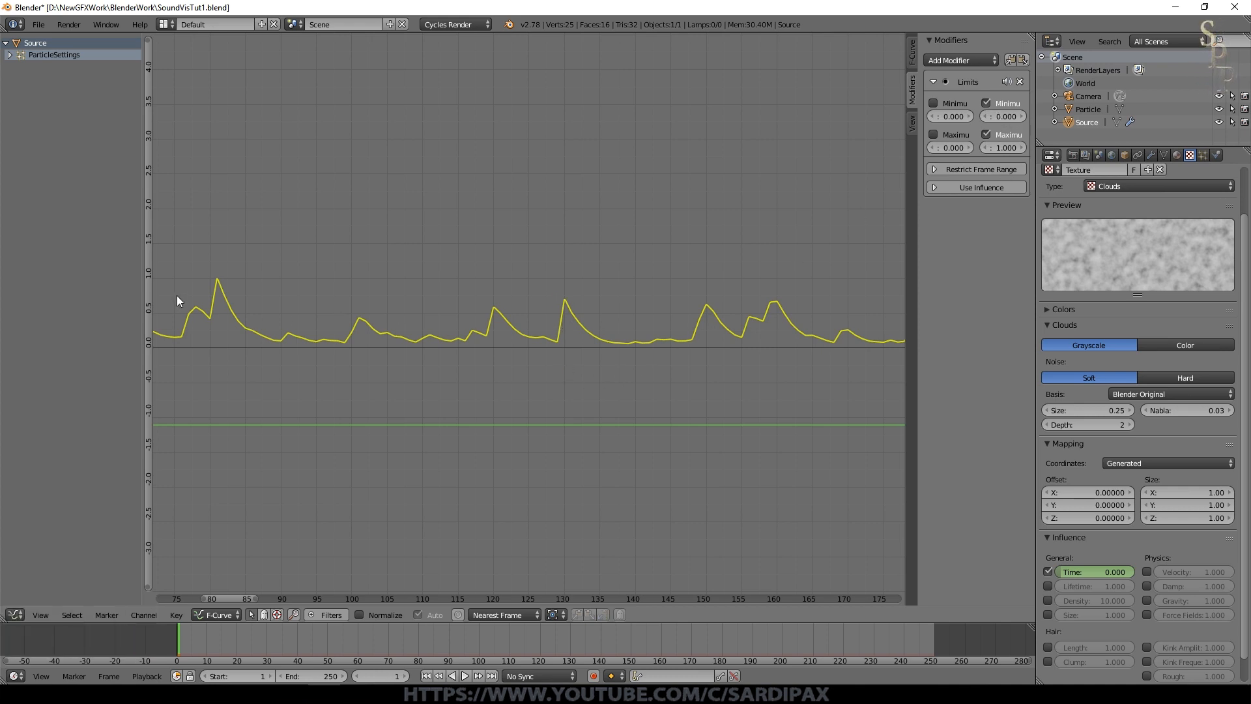
Add an Envelope modifier to the Emission Time Factor curve and set its minimum to 0.025
scroll(655, 302, "down", 4)
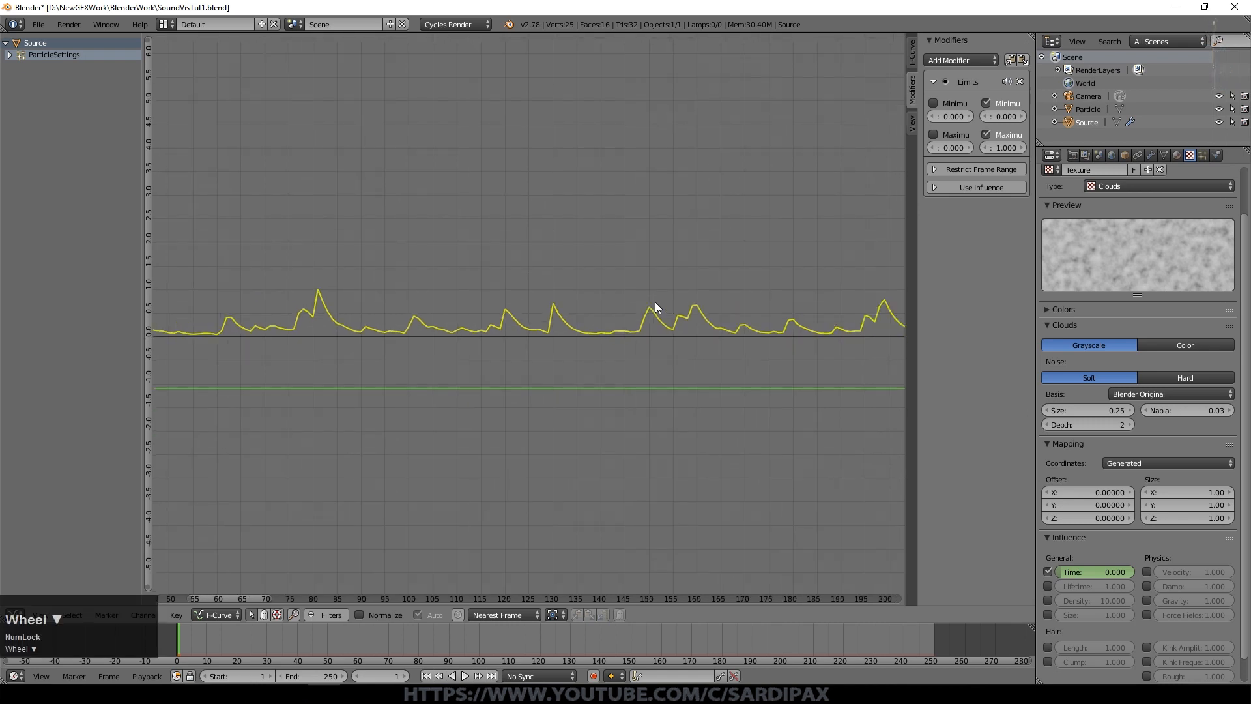
left_click(944, 60)
left_click(964, 108)
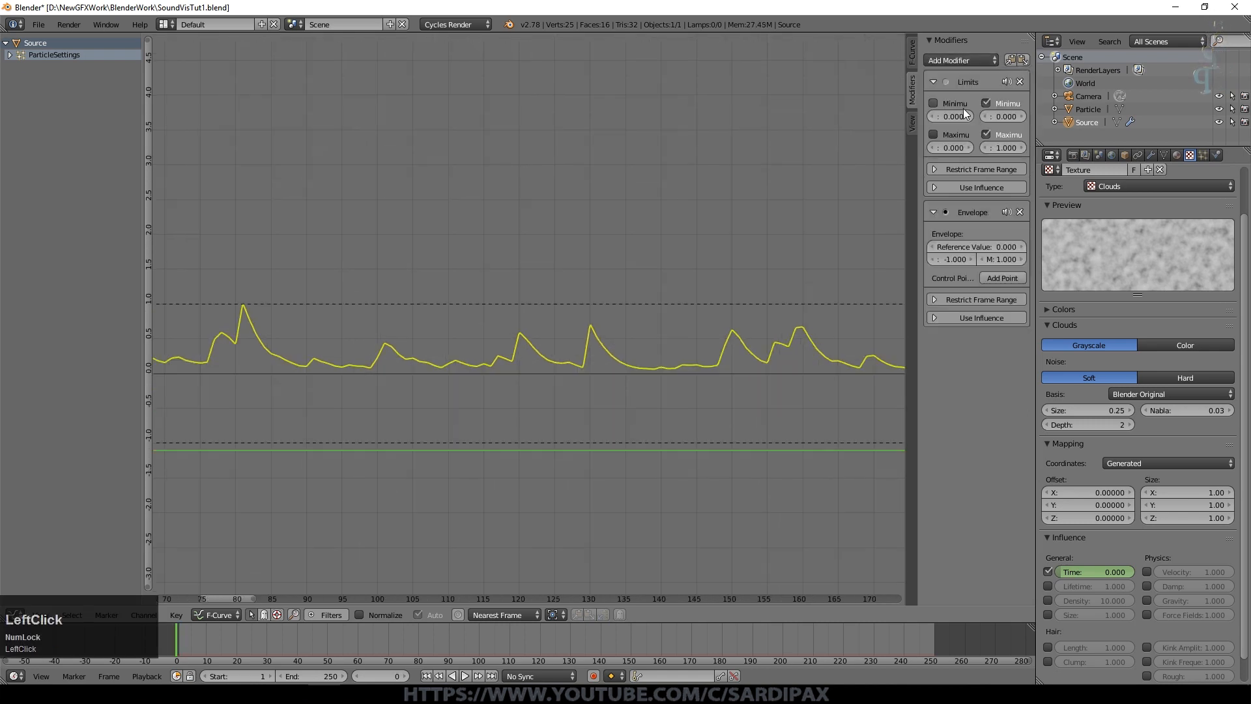
left_click_drag(904, 207, 851, 212)
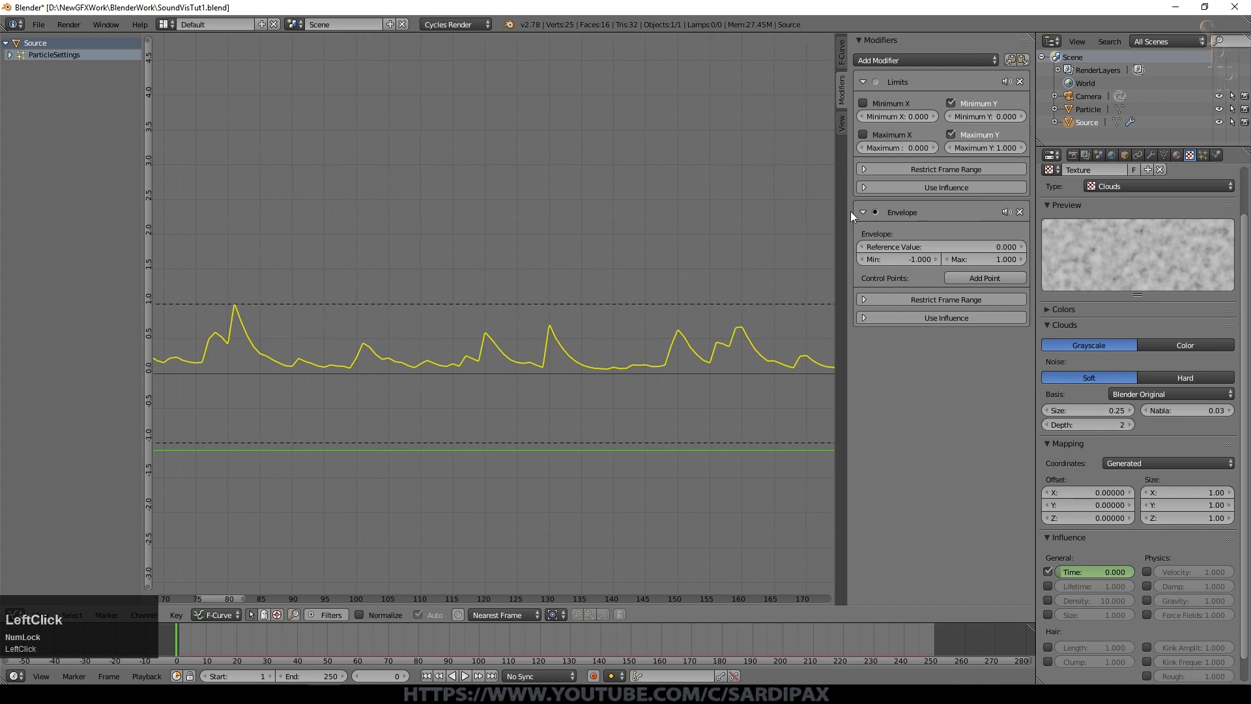
left_click(906, 260)
type("0.025")
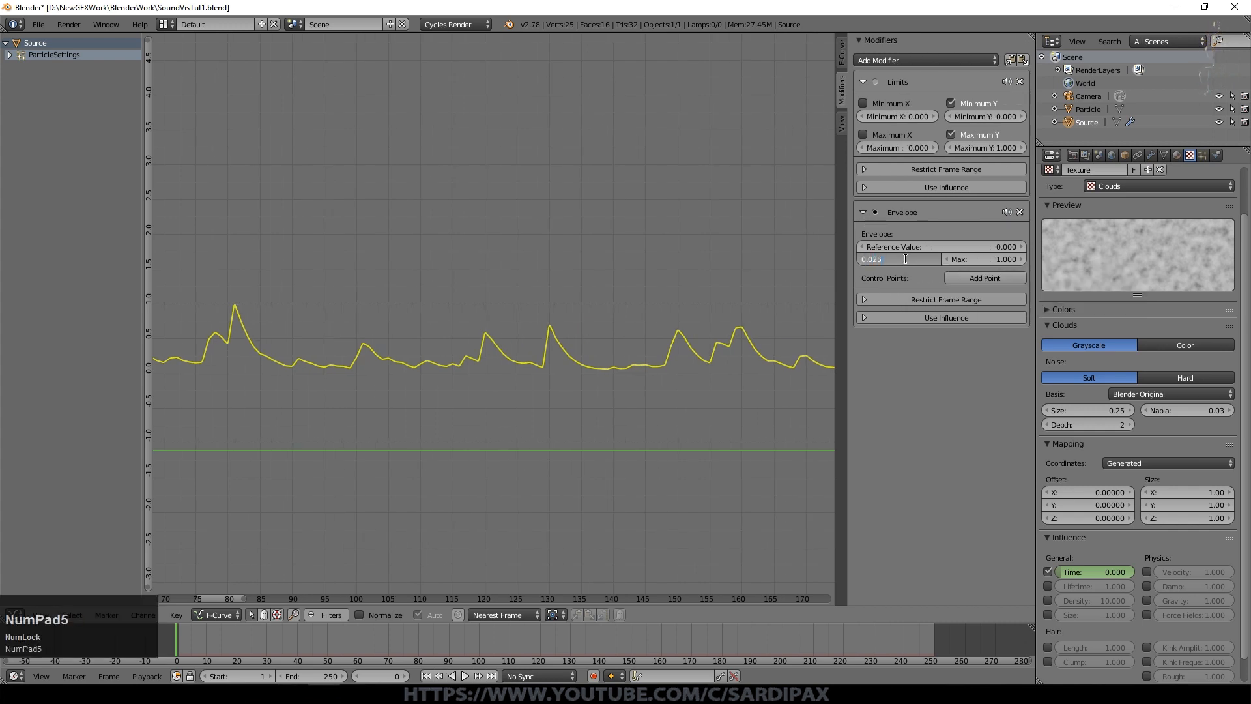
key("KP_Enter")
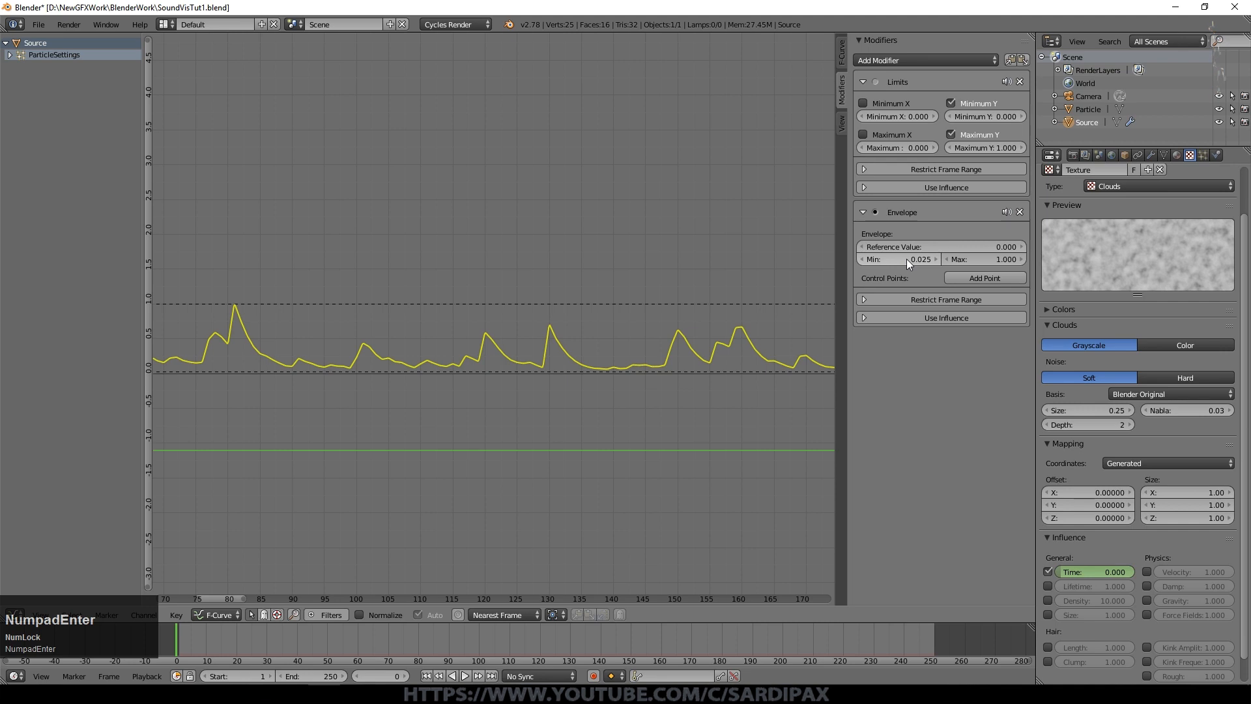
Set the Envelope modifier's maximum to 0.05 and add a control point to it
left_click(976, 261)
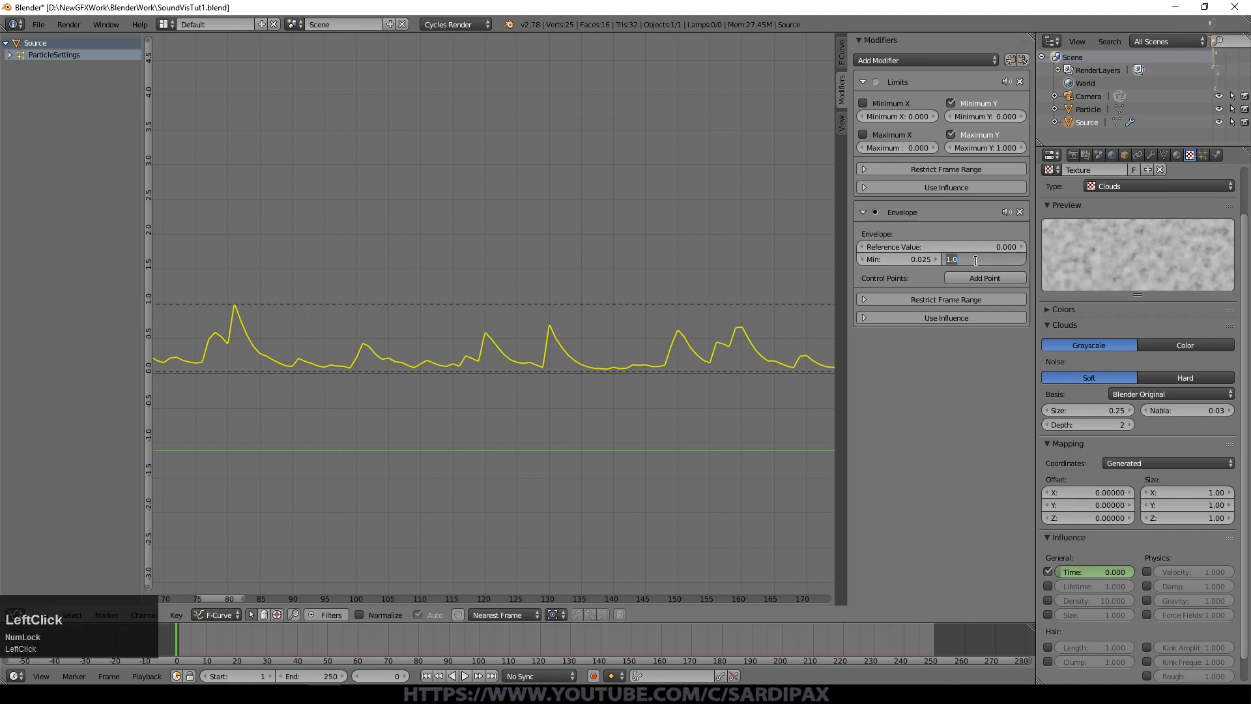
type("05")
key("KP_Enter")
left_click(974, 278)
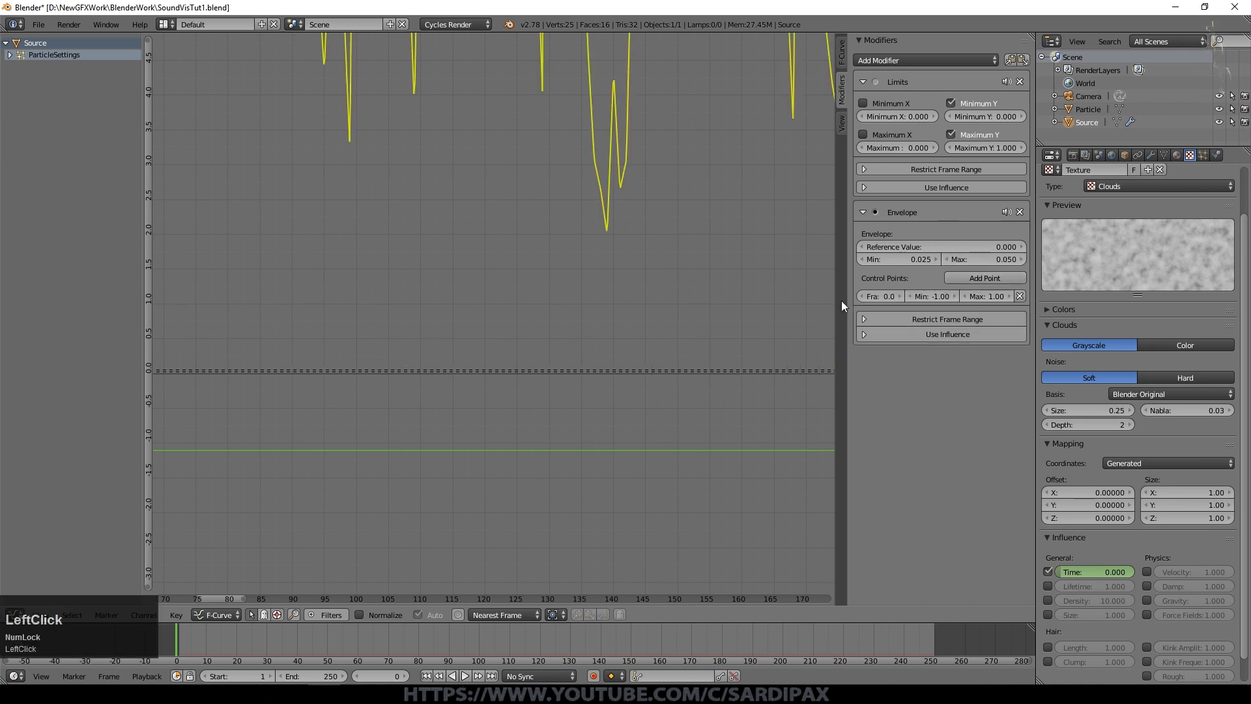
Raise the Envelope modifier's maximum to 0.5 while checking the whole curve
scroll(600, 262, "down", 8)
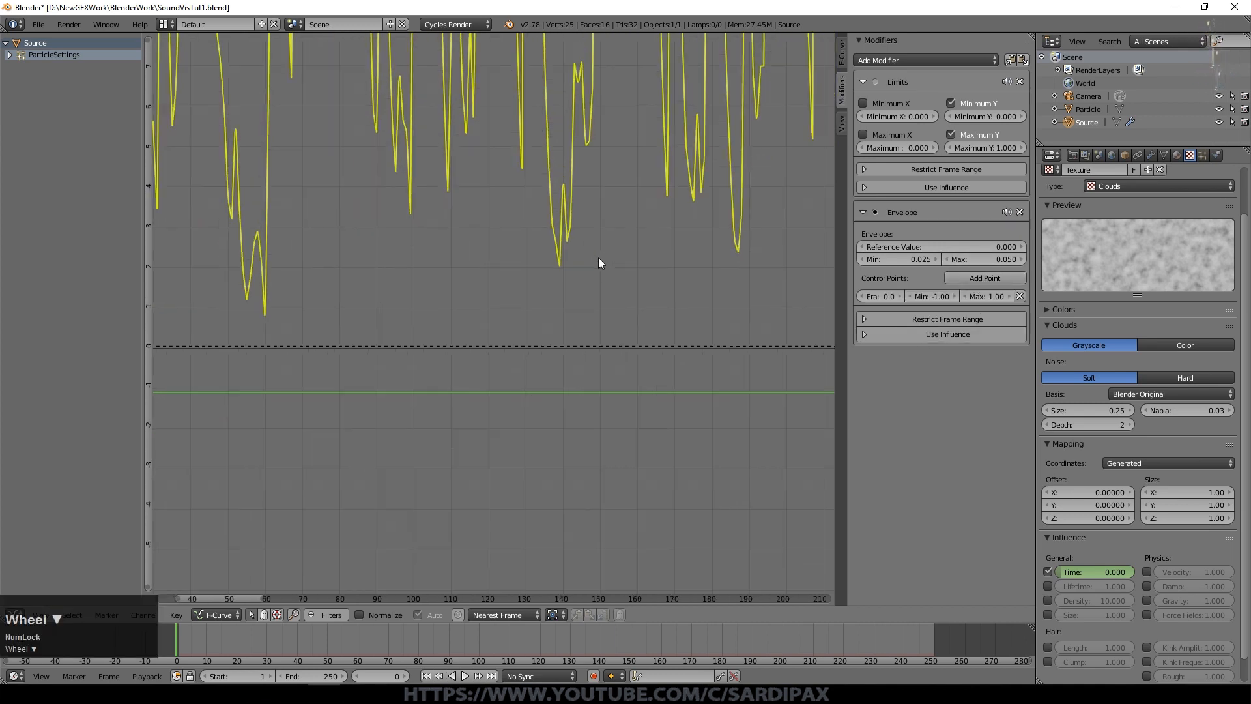
scroll(598, 258, "down", 2)
middle_click_drag(671, 270, 589, 481, "shift")
scroll(574, 438, "down", 8)
scroll(573, 434, "up", 6)
mouse_move(983, 259)
left_mouse_down()
mouse_move(1007, 260)
mouse_move(971, 260)
mouse_move(1001, 259)
left_mouse_up()
left_click(993, 261)
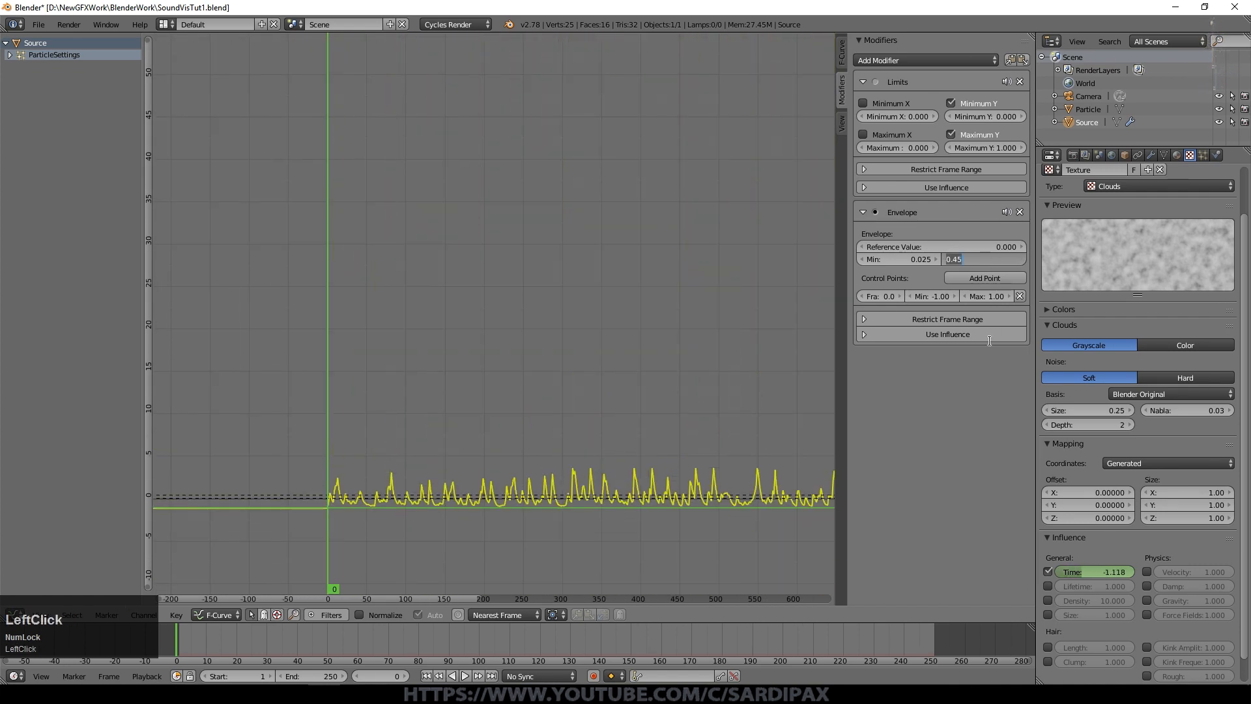
type(".5")
key("KP_Enter")
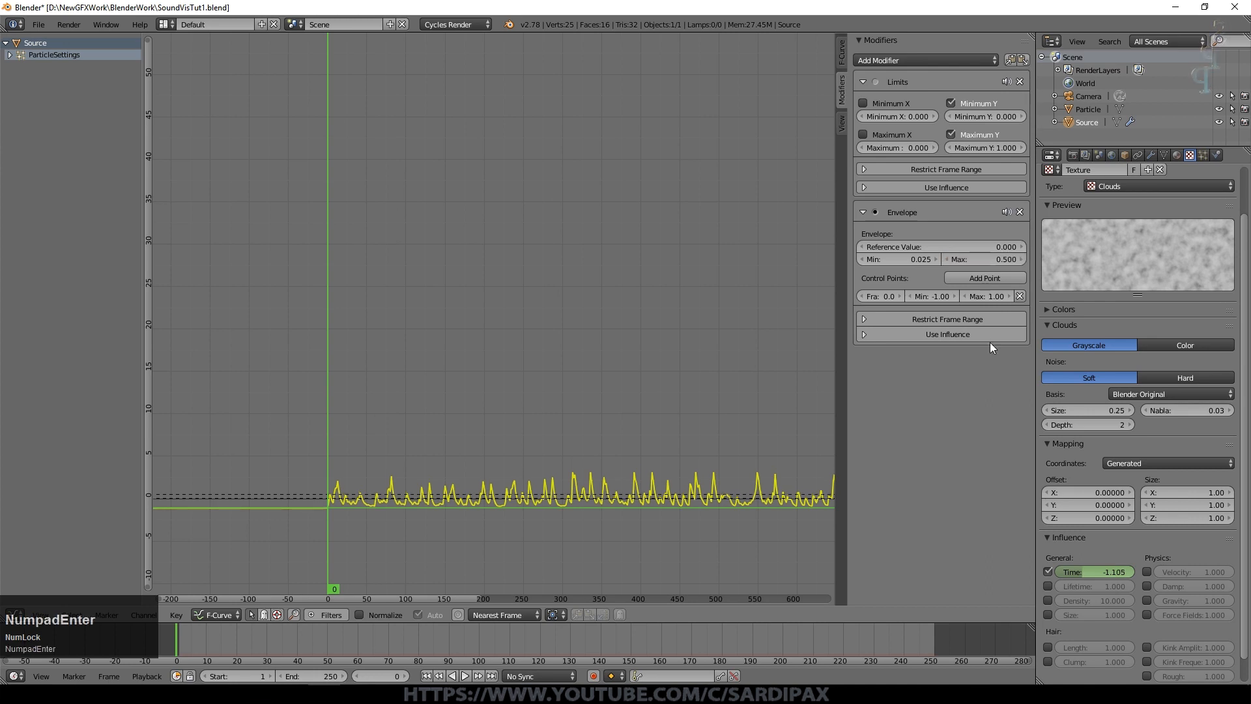
Try a lower Envelope minimum and bring it back to 0.025 while checking the curve's peaks
scroll(519, 460, "up", 5)
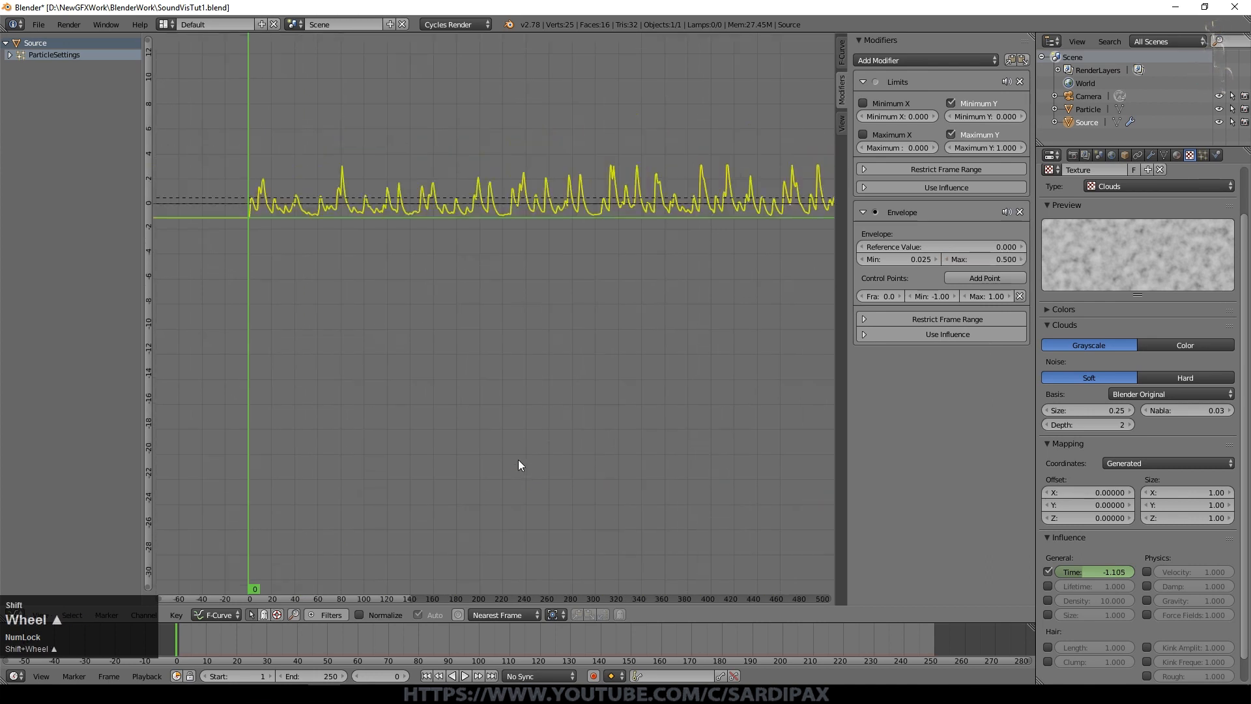
scroll(541, 323, "up", 8)
left_click(866, 258)
left_click(866, 259)
left_click(937, 259)
left_click(937, 259)
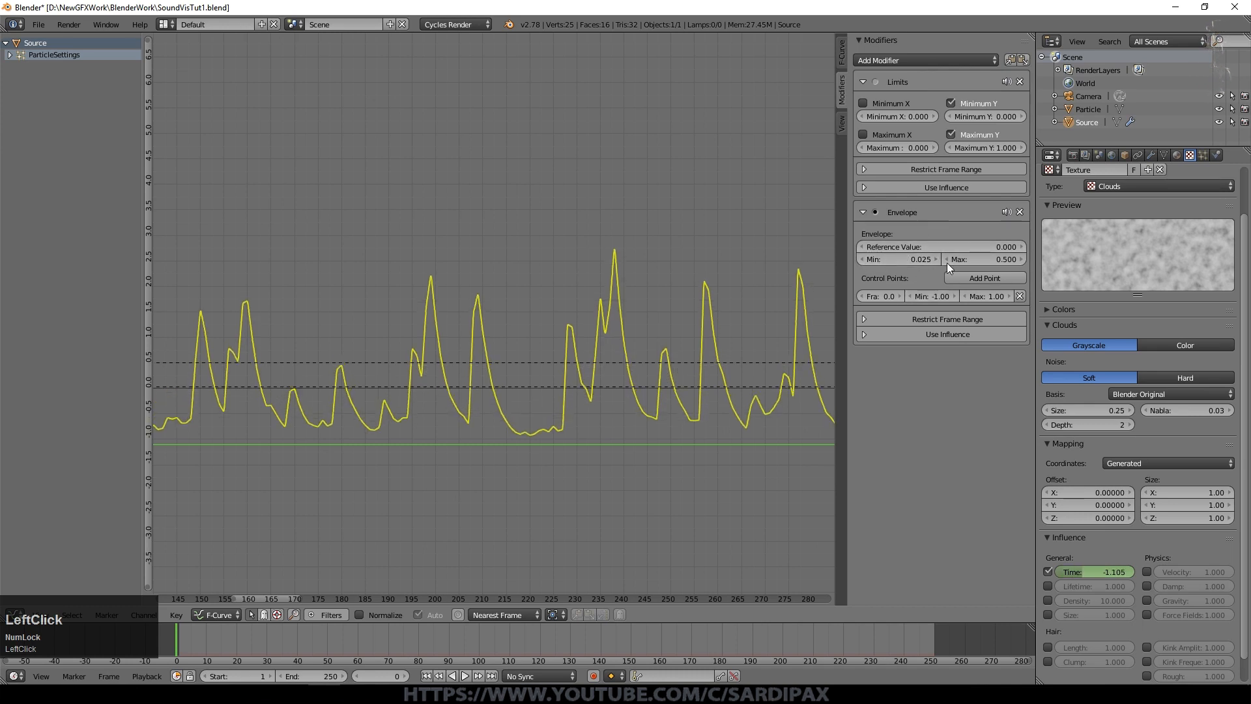
Replace the Limits modifier with a new one below the Envelope, enabling minimum Y at 0 and maximum Y at 1
left_click(1020, 81)
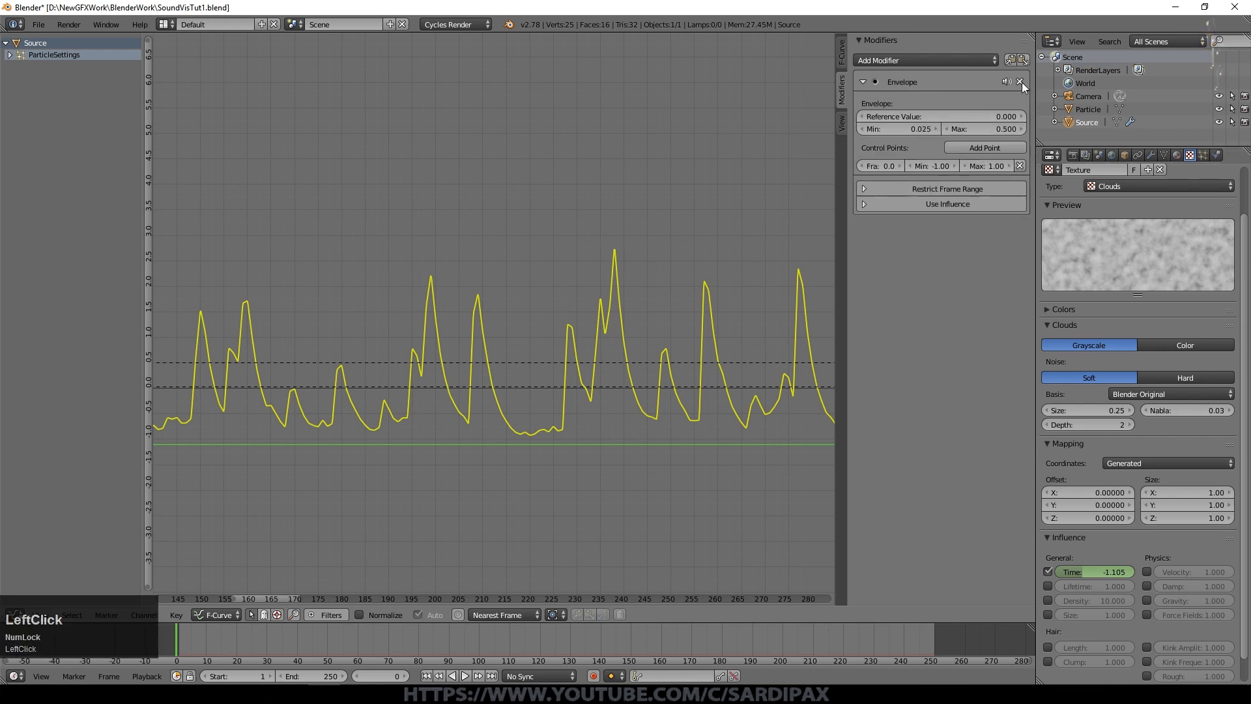
left_click(872, 60)
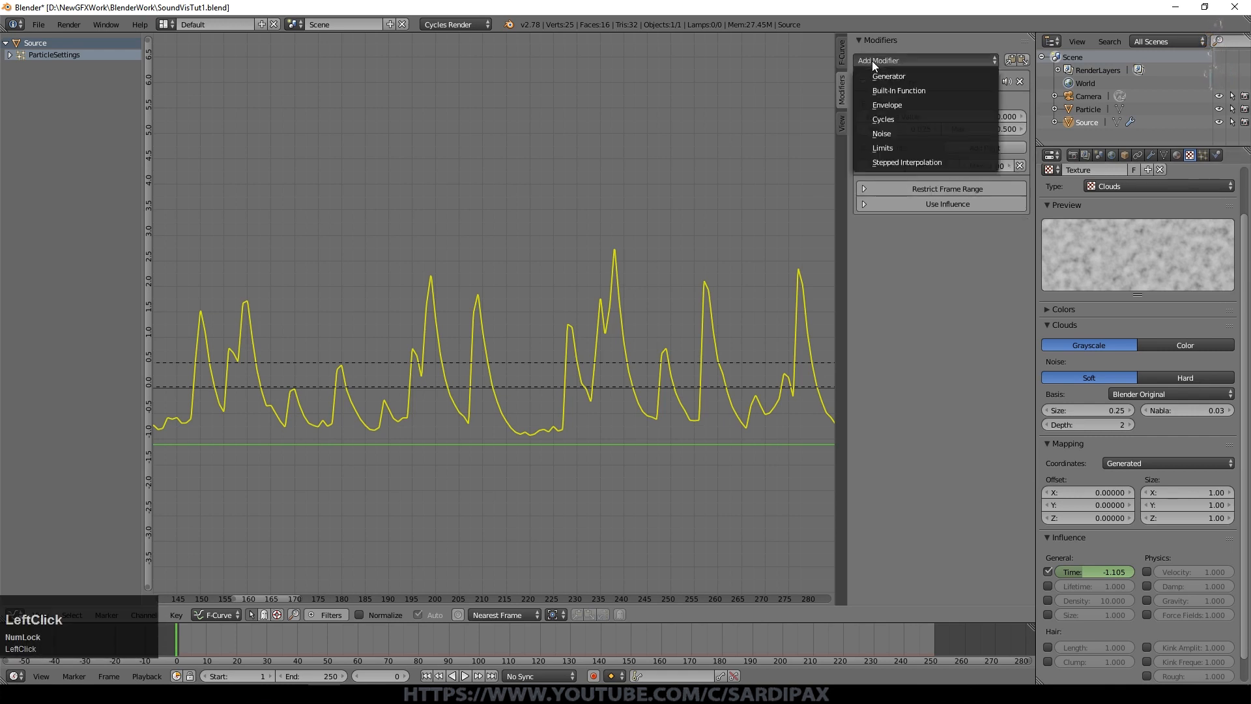
left_click(913, 147)
left_click(951, 251)
left_click(952, 282)
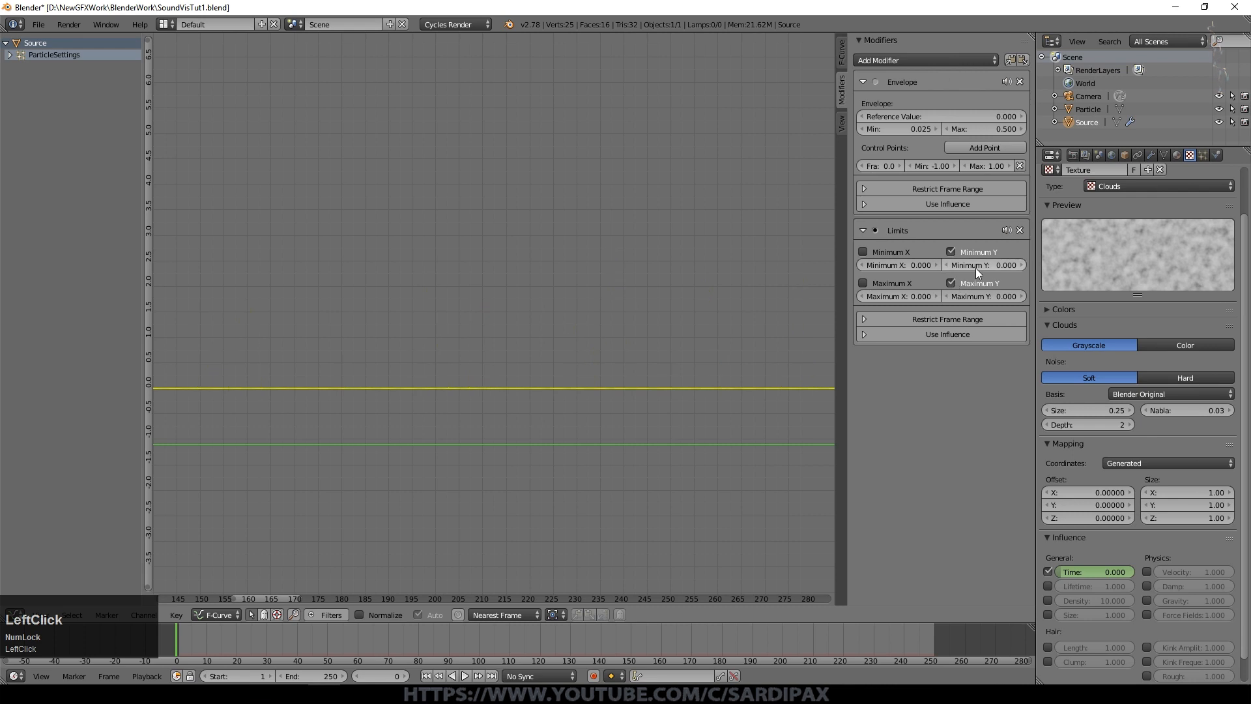
left_click(988, 297)
type("1")
key("KP_Enter")
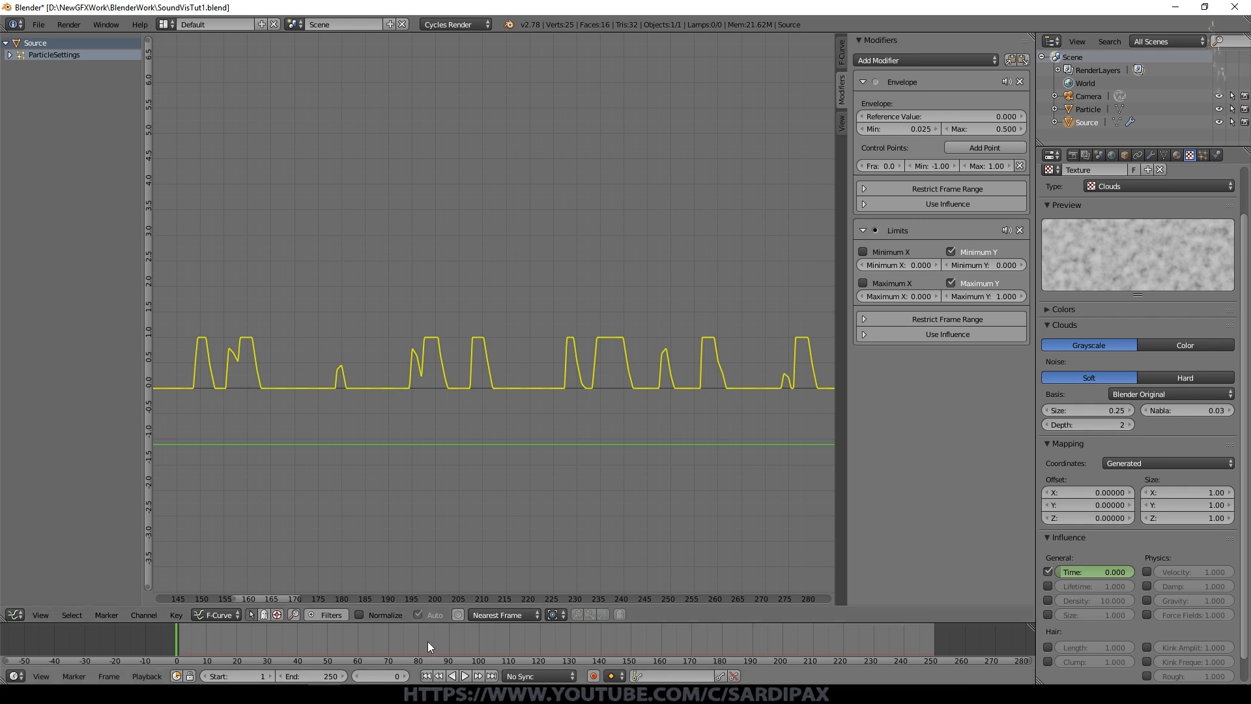
Play the animation from the first frame to check the limited curve against the playhead
left_click(465, 676)
left_click(467, 675)
scroll(453, 642, "down", 7)
scroll(365, 470, "down", 17)
middle_click_drag(319, 434, 565, 428)
scroll(566, 428, "up", 14)
left_click(426, 675)
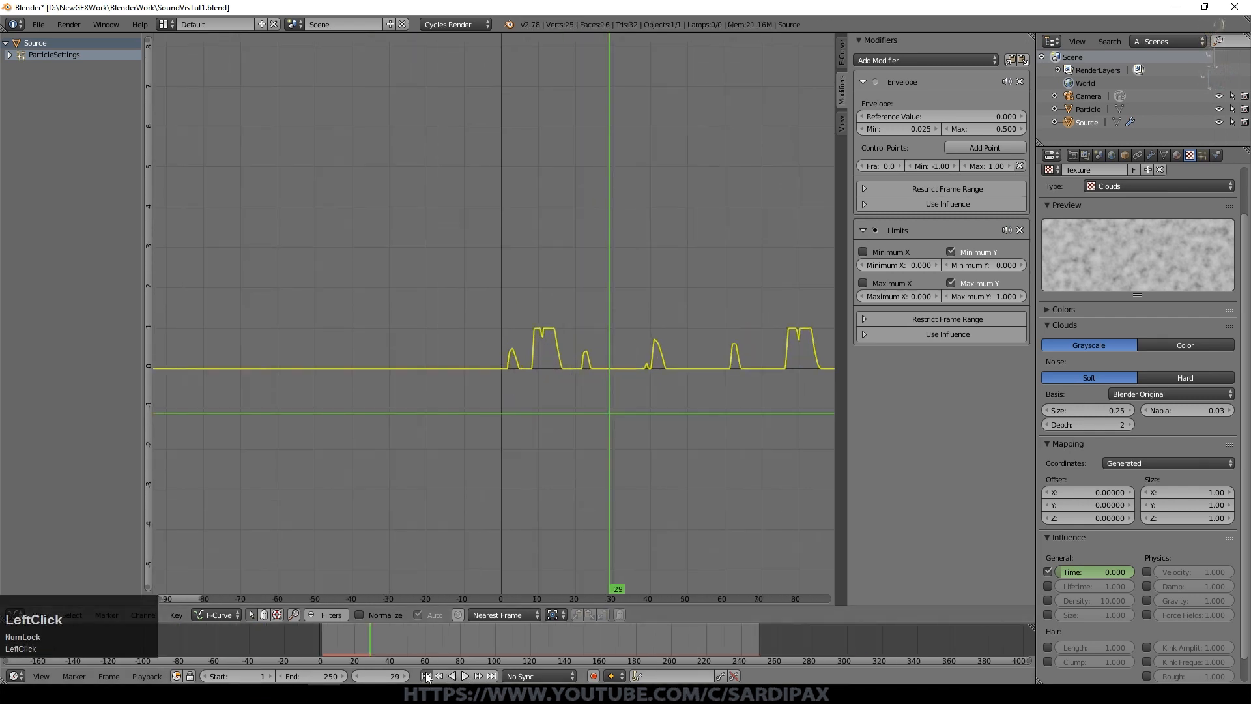
left_click(466, 675)
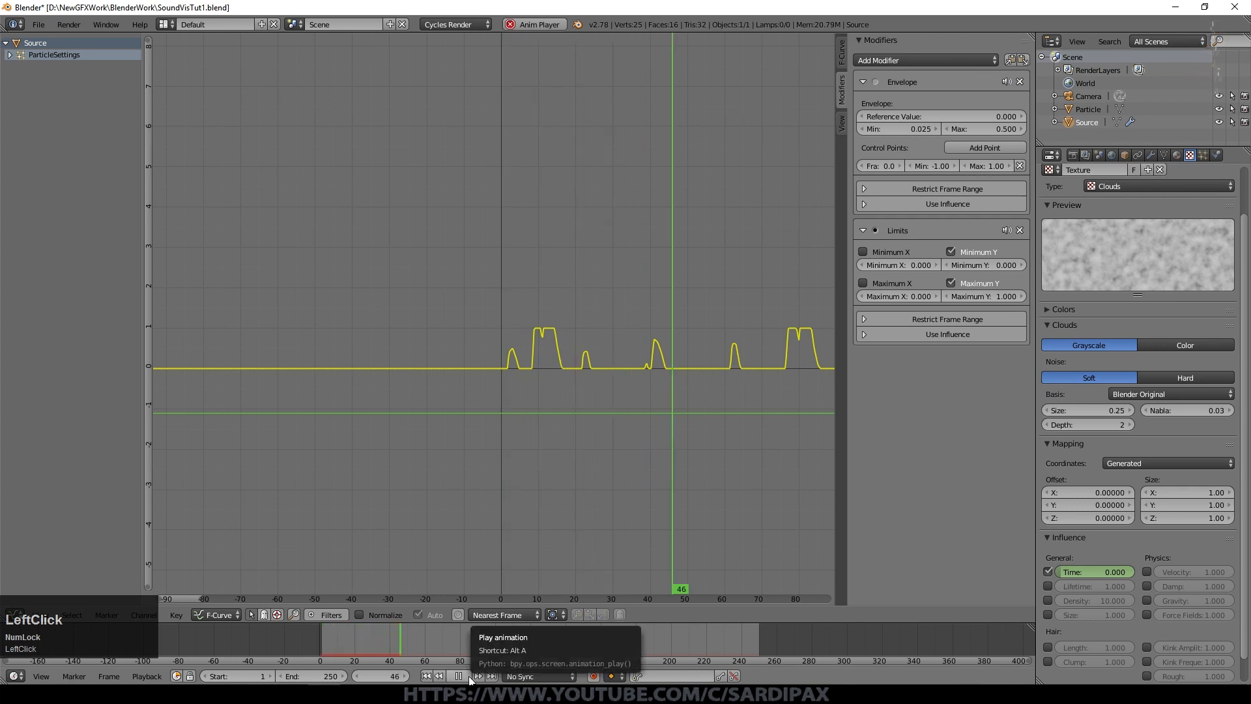
left_click(466, 676)
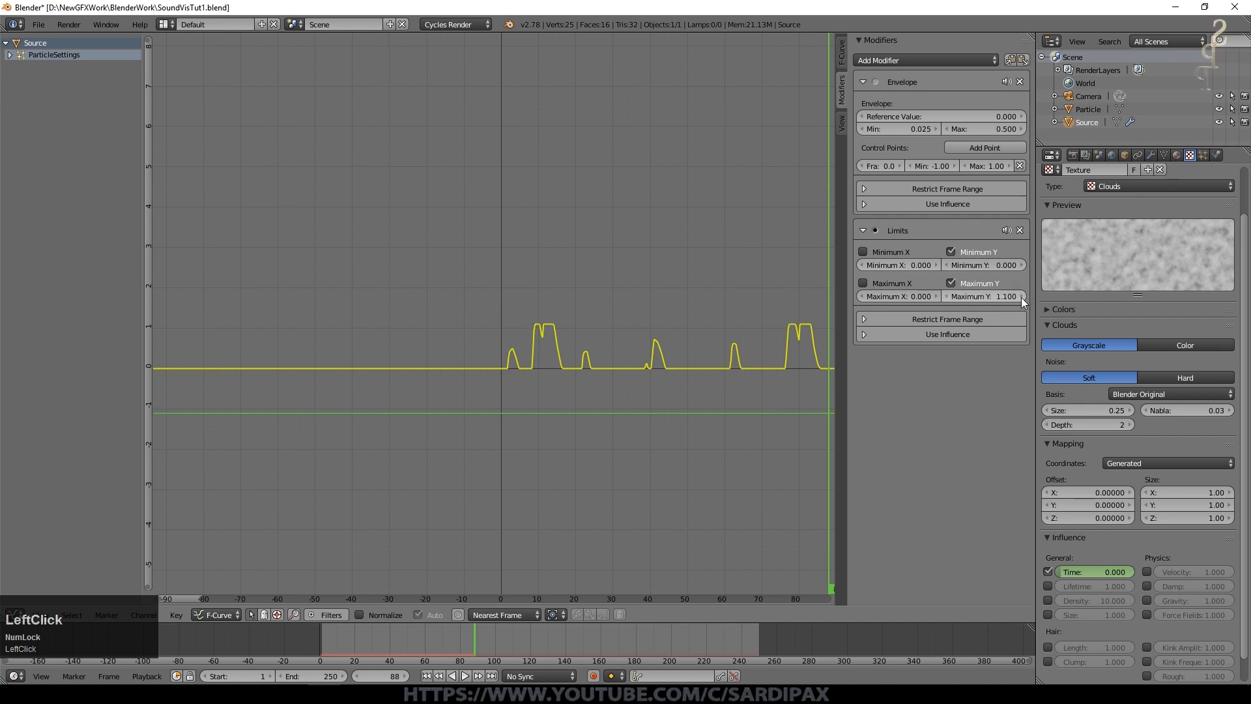
Raise the Envelope modifier's maximum to 0.7, keeping the Limits maximum Y at 1
left_click(949, 127)
left_click(1022, 128)
left_click(1021, 127)
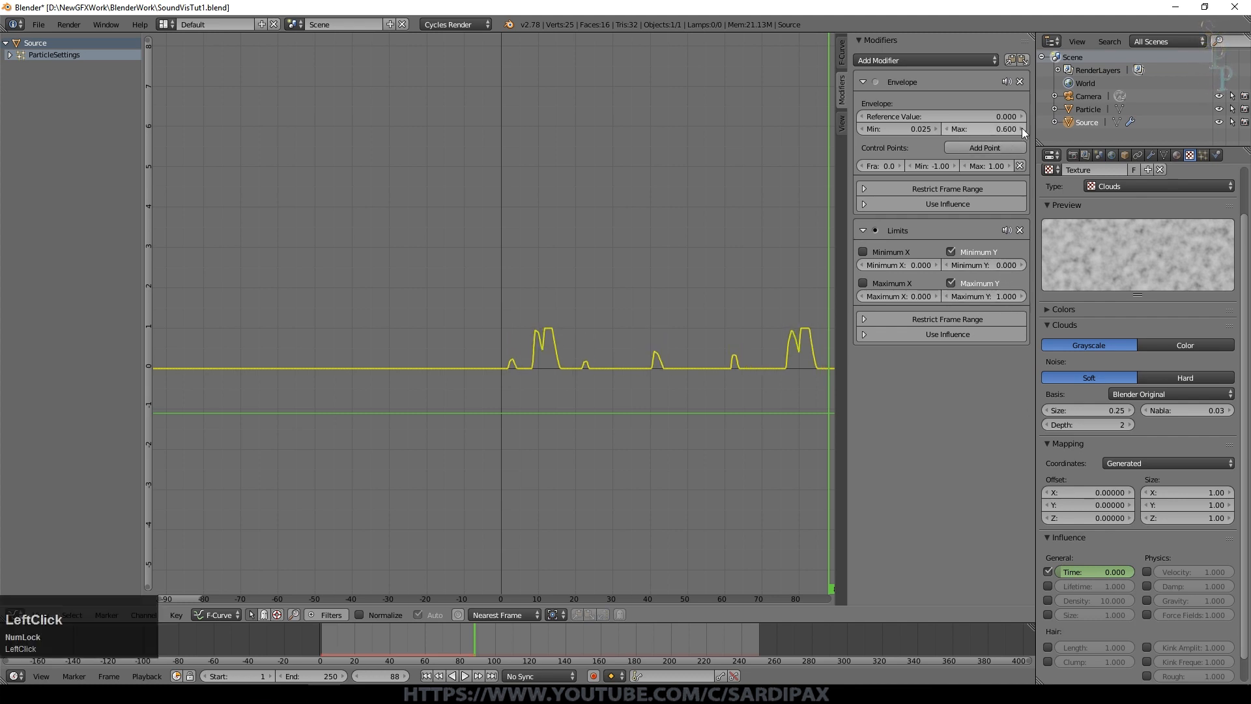
left_click(1022, 128)
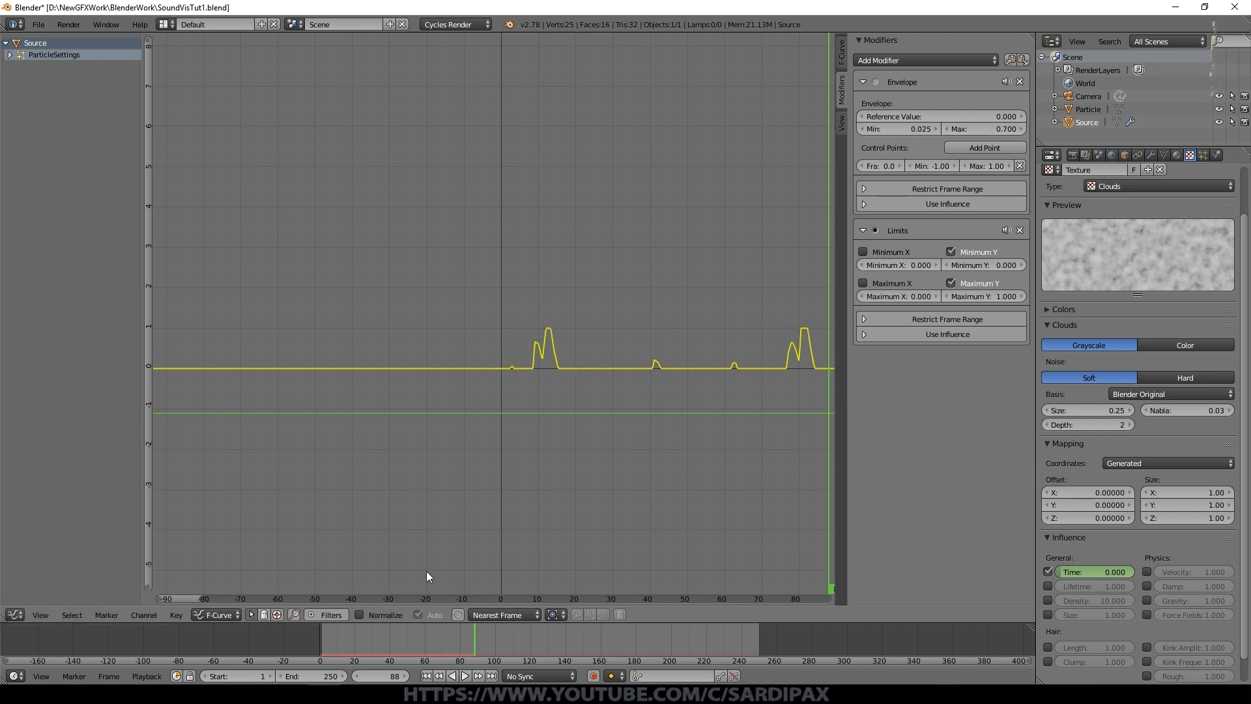
Set the Envelope modifier's minimum to -0.075 and its control point's minimum to -0.80
scroll(672, 333, "down", 6)
scroll(673, 336, "up", 2)
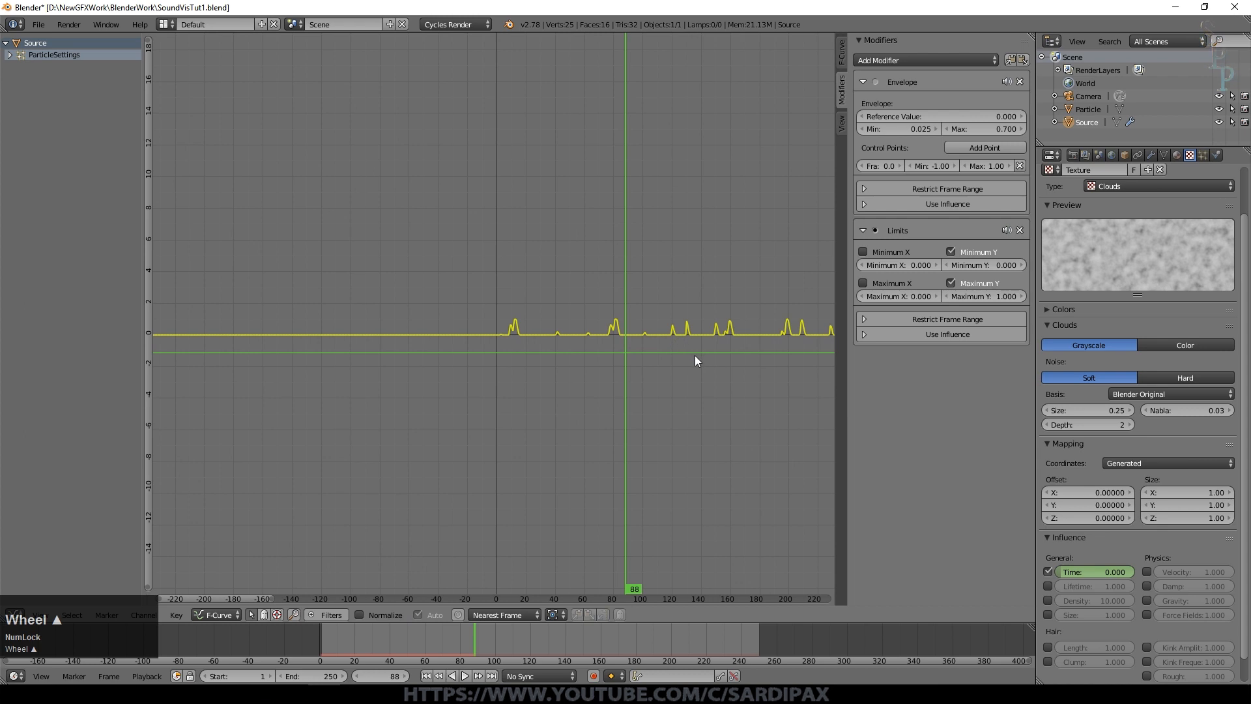
scroll(612, 342, "up", 4)
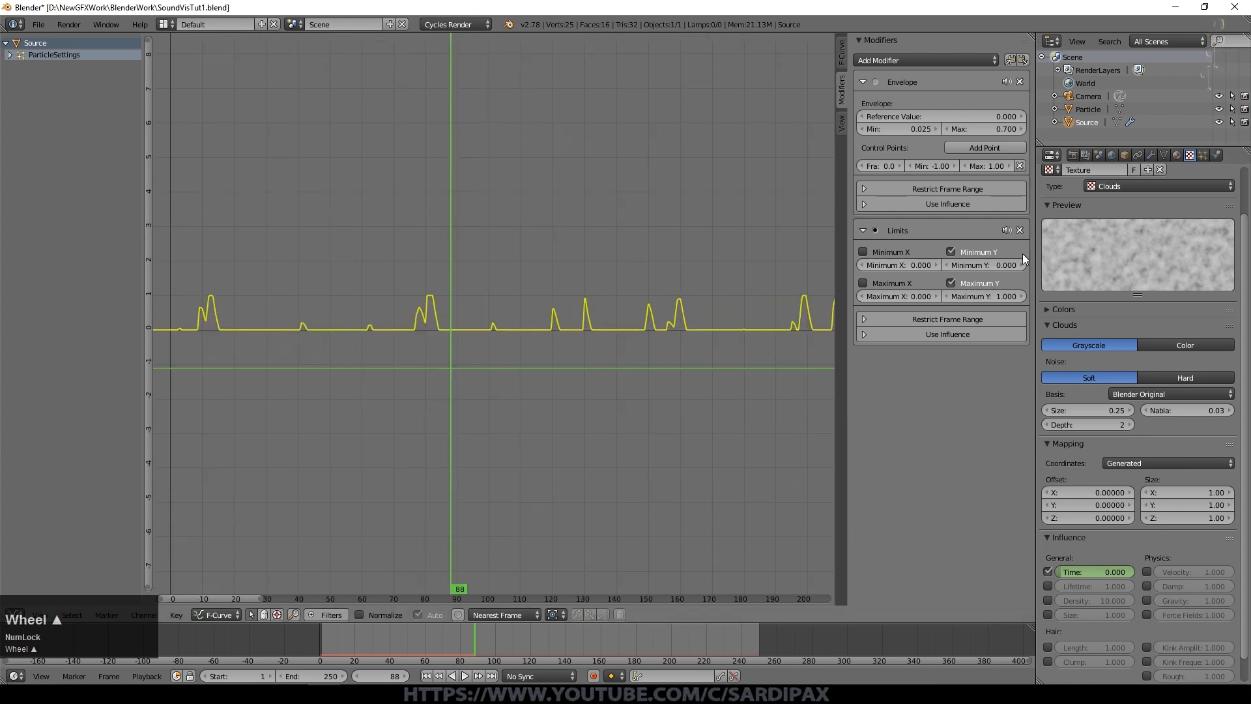
left_click(1020, 129)
left_click(945, 129)
left_click(945, 129)
left_click(863, 129)
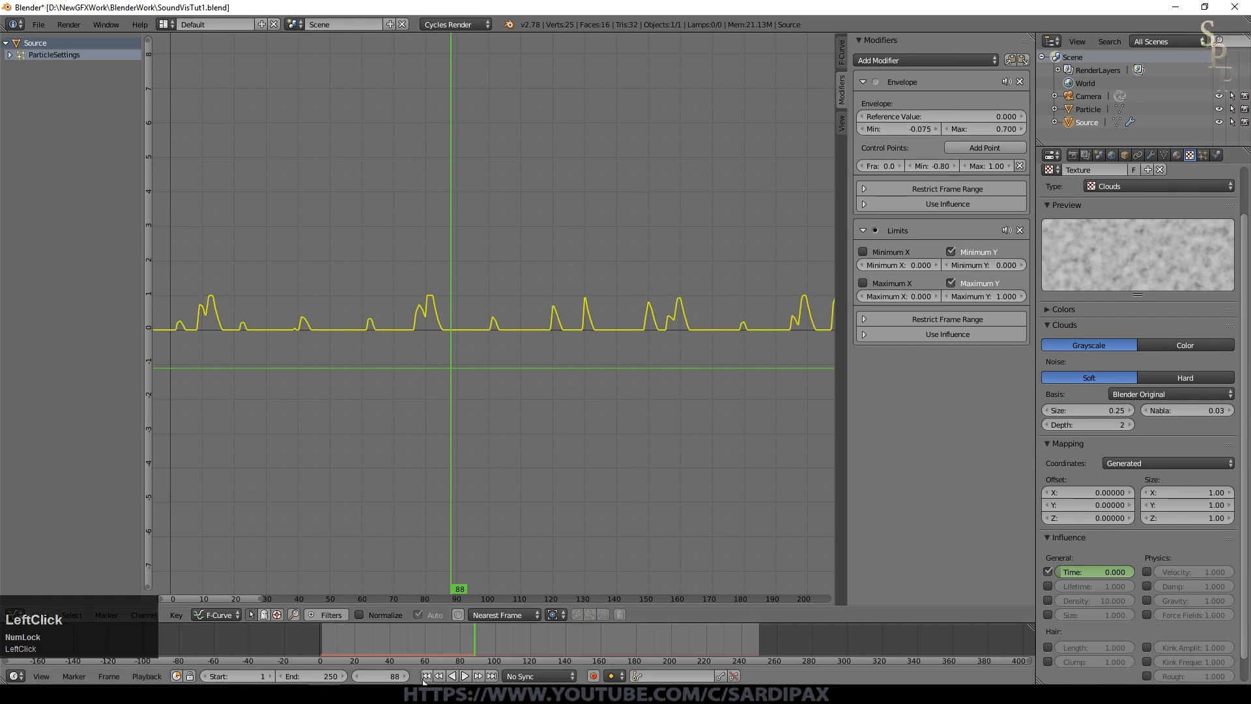
Replay the animation from the first frame to check the narrower pulses
left_click(426, 676)
left_click(465, 676)
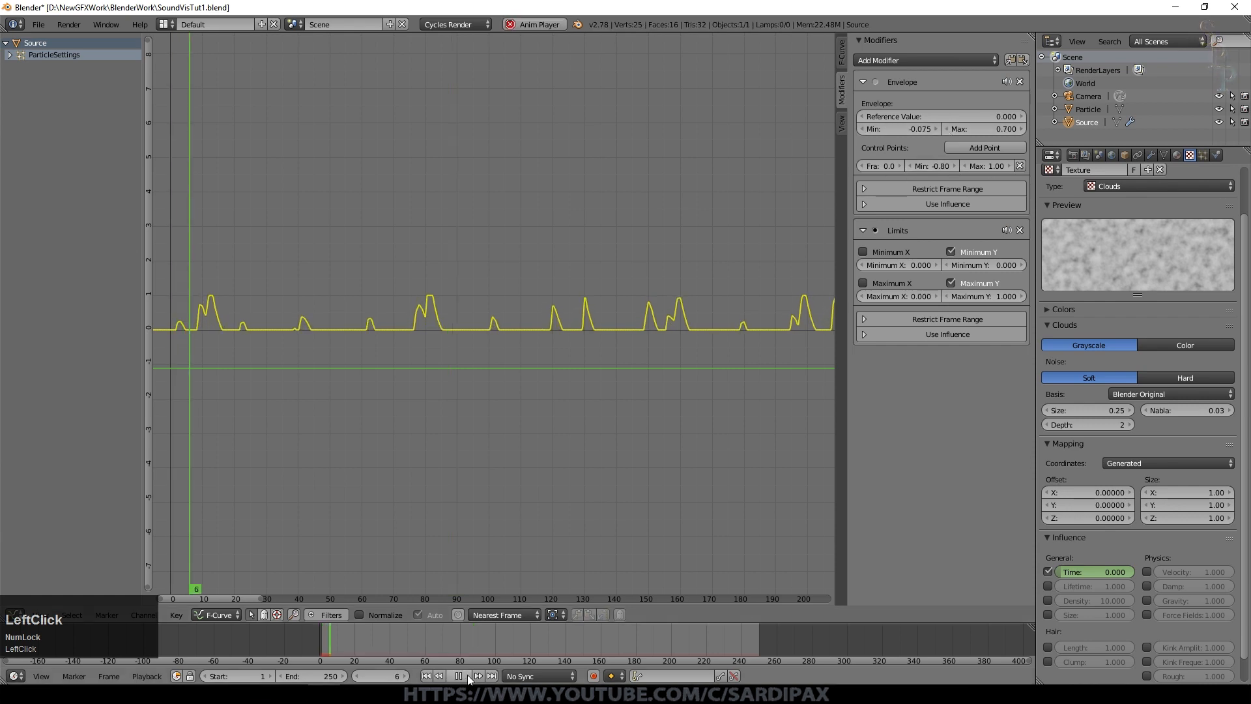
left_click(468, 680)
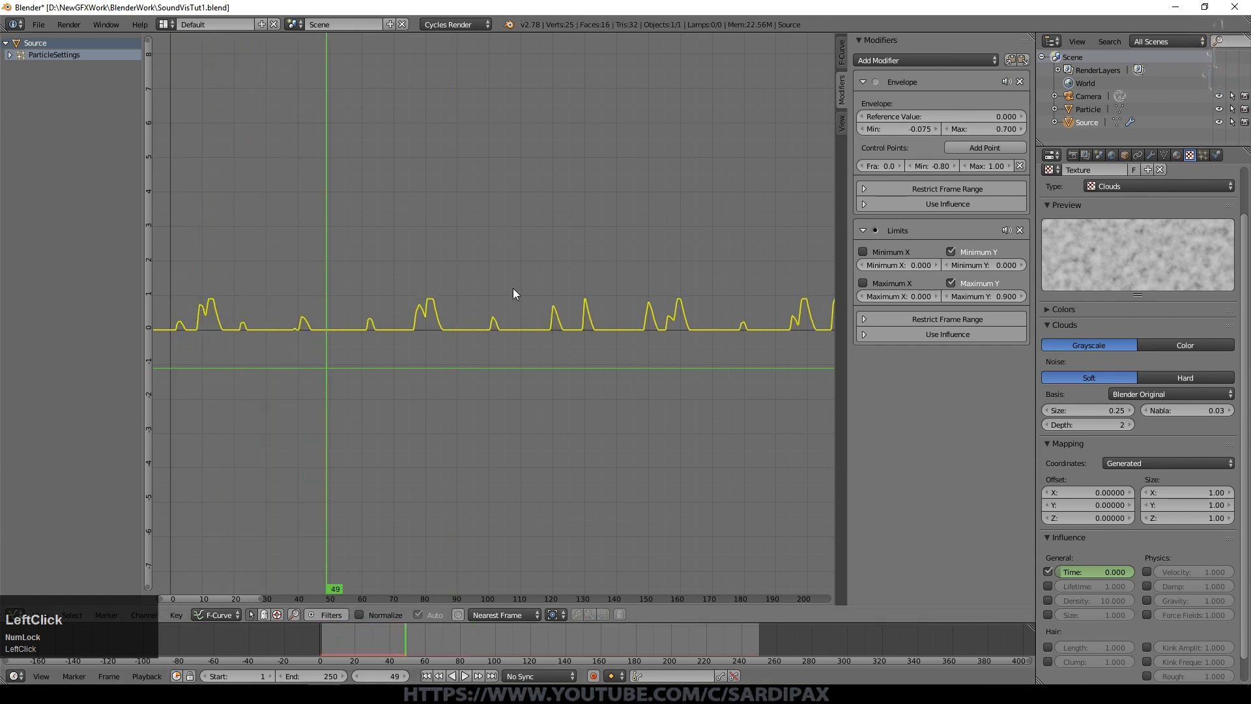
Set the Envelope modifier's maximum to 0.3 and minimum to 0.225, with the Limits maximum Y at 1
left_click(947, 295)
left_click(1021, 129)
left_click(952, 129)
left_click(952, 128)
left_click(952, 129)
left_click(951, 129)
left_click(952, 129)
left_click(934, 129)
left_click(933, 130)
left_click(934, 129)
Play the animation to check the squared-off pulses in the curve, and return to the first frame
left_click(438, 678)
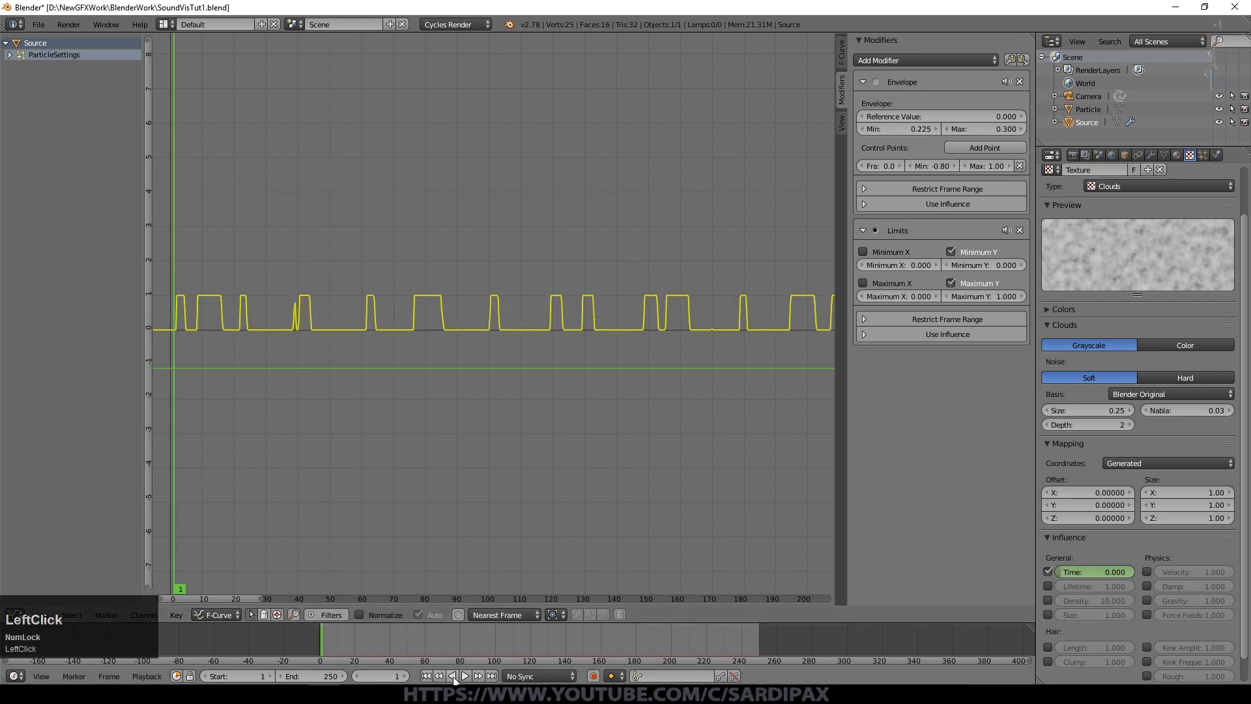
left_click(464, 676)
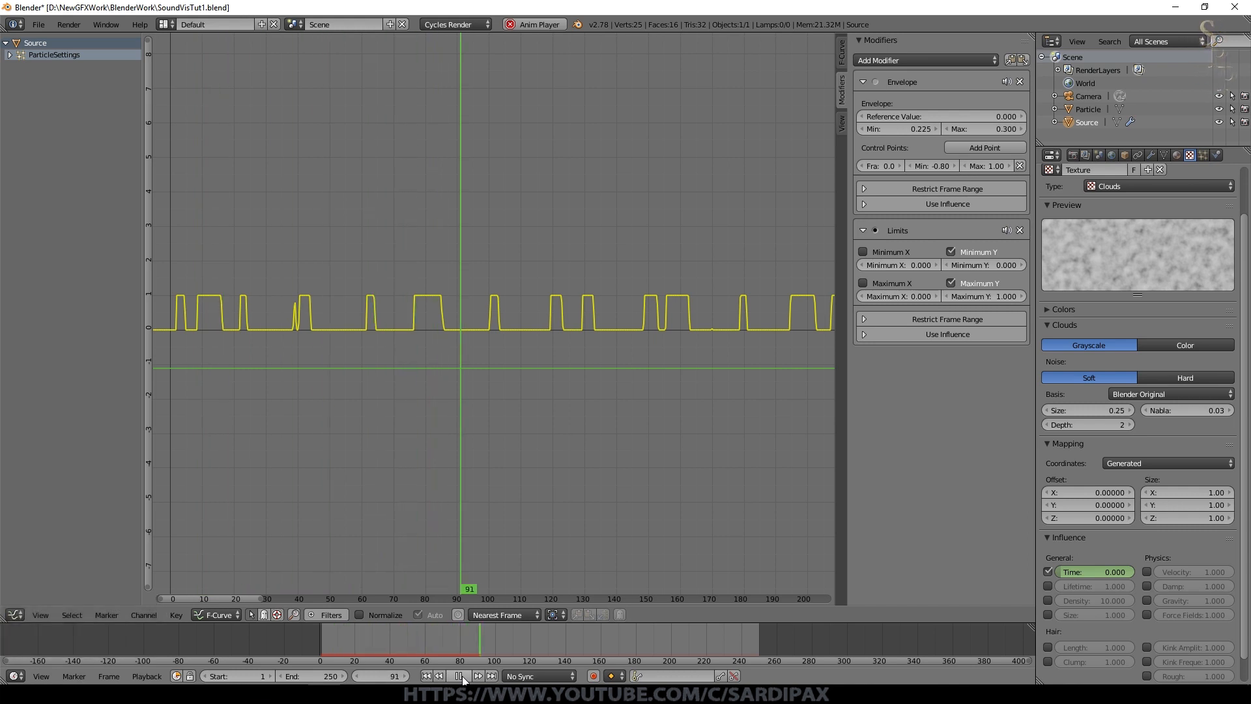
left_click(460, 678)
left_click(426, 676)
Switch the Graph Editor area to the 3D View, preview the particle emission from the strip, and rewind
left_click(15, 615)
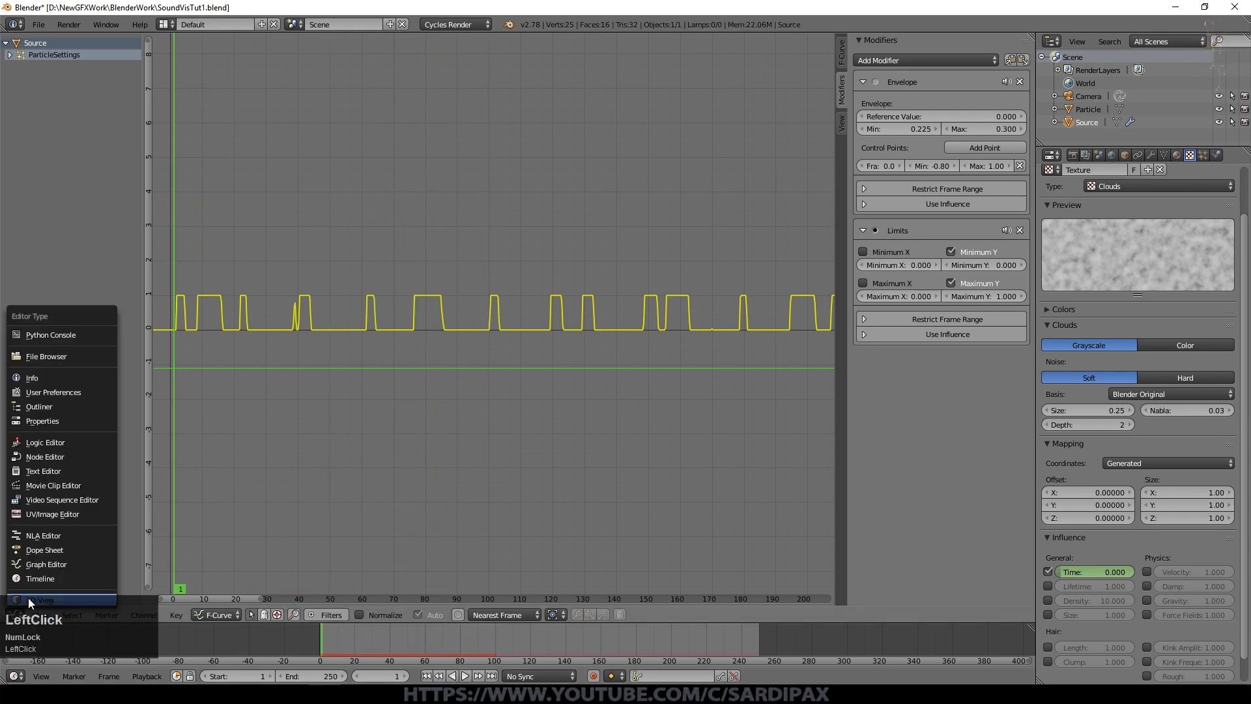
left_click(28, 599)
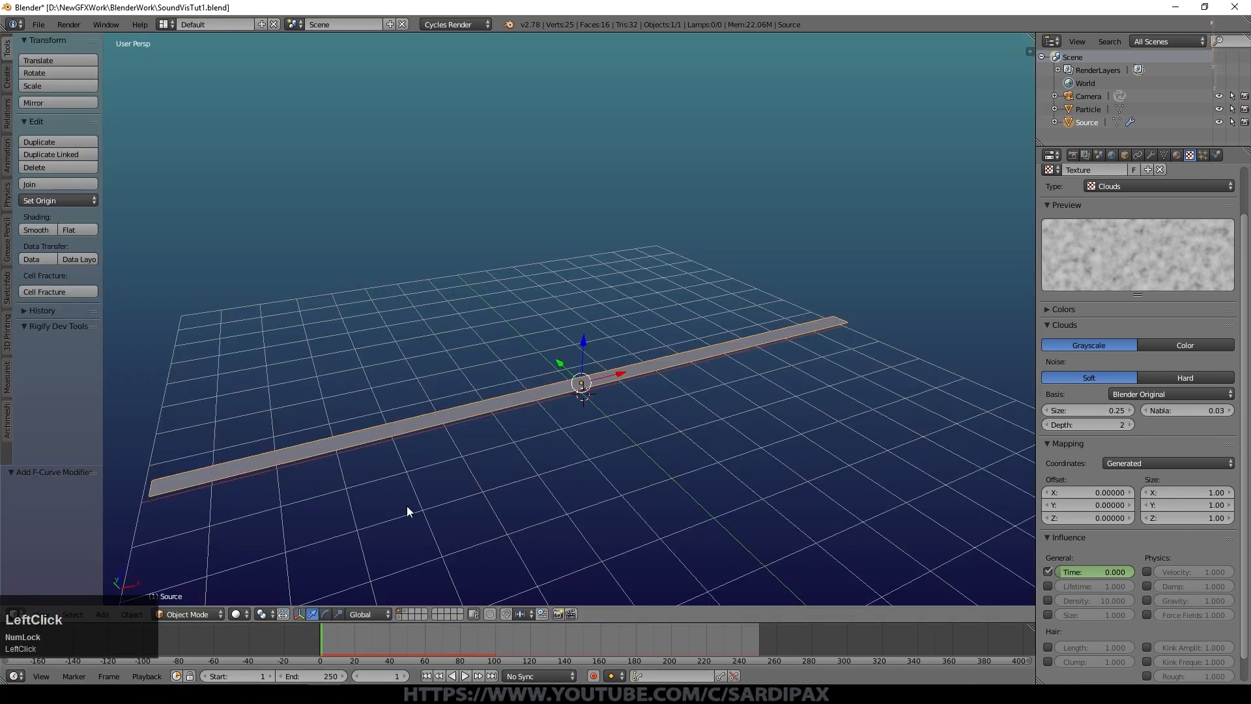
left_click(466, 676)
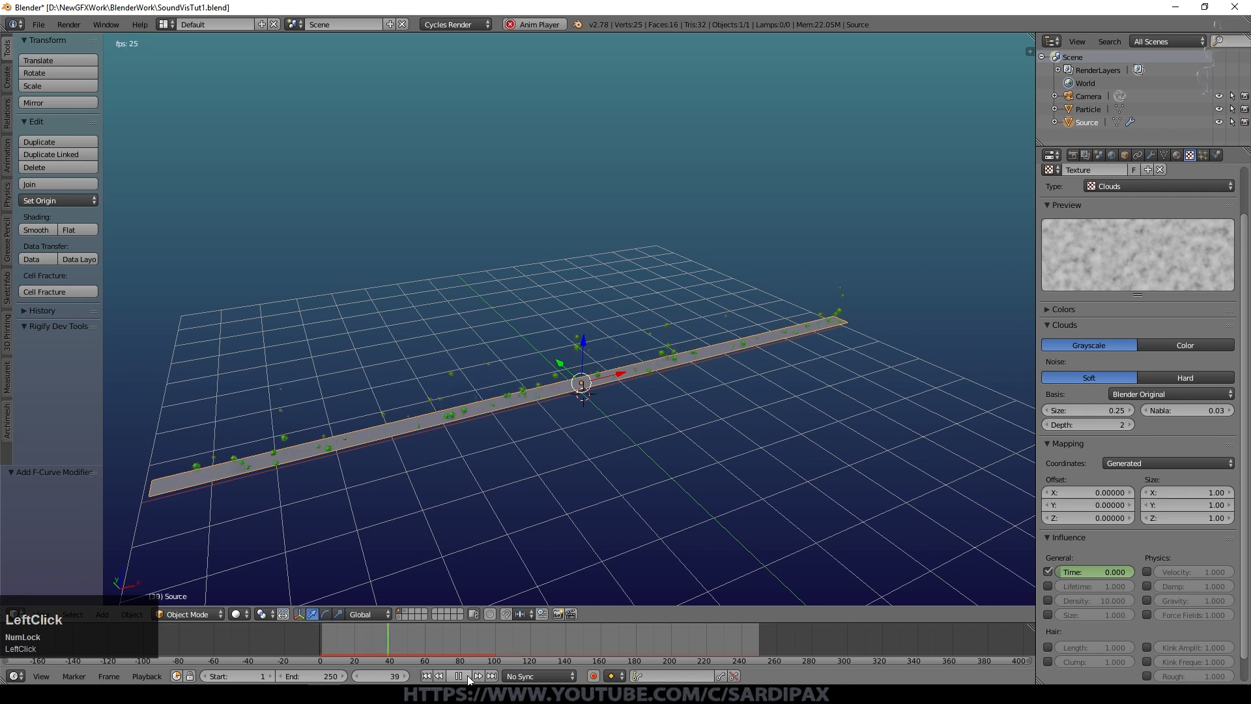
left_click(467, 677)
left_click(426, 677)
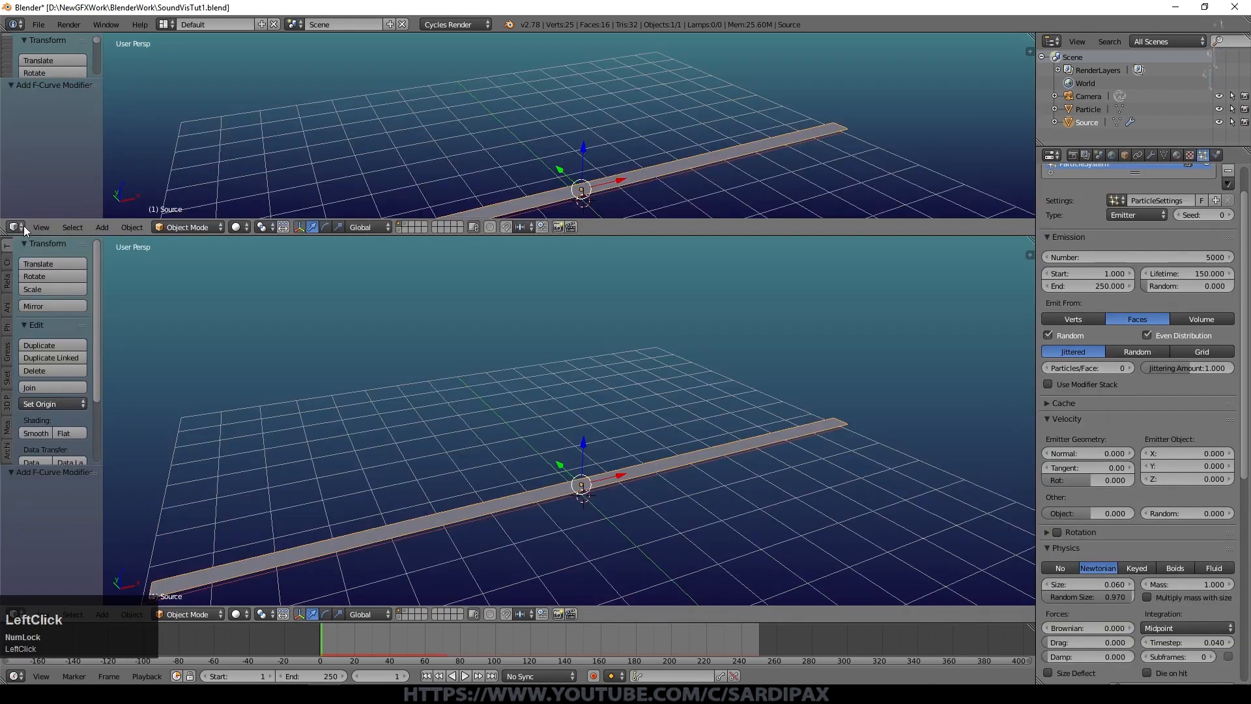
Switch the upper 3D View area to the Graph Editor and show more of the pulse curve
left_click(16, 227)
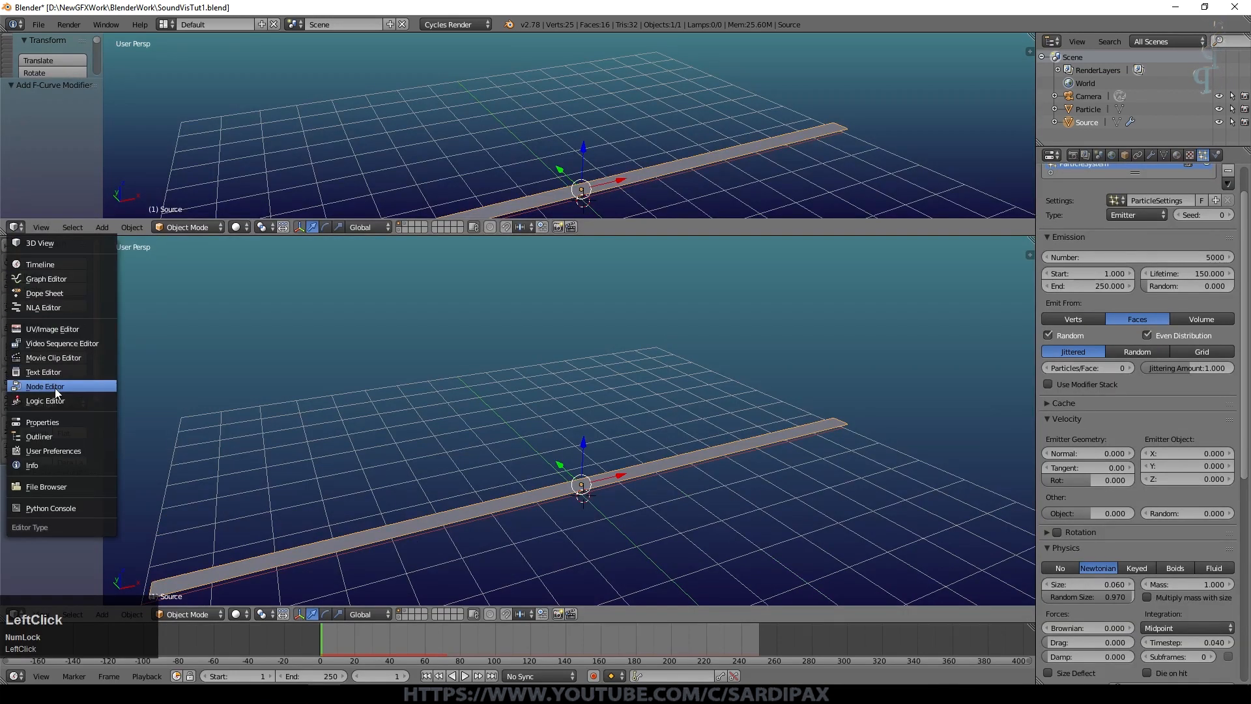
left_click(46, 278)
scroll(1054, 596, "down", 8)
In the particle system's field weights, set Gravity to -0.25 so the particles rise from the strip
scroll(1053, 596, "down", 3)
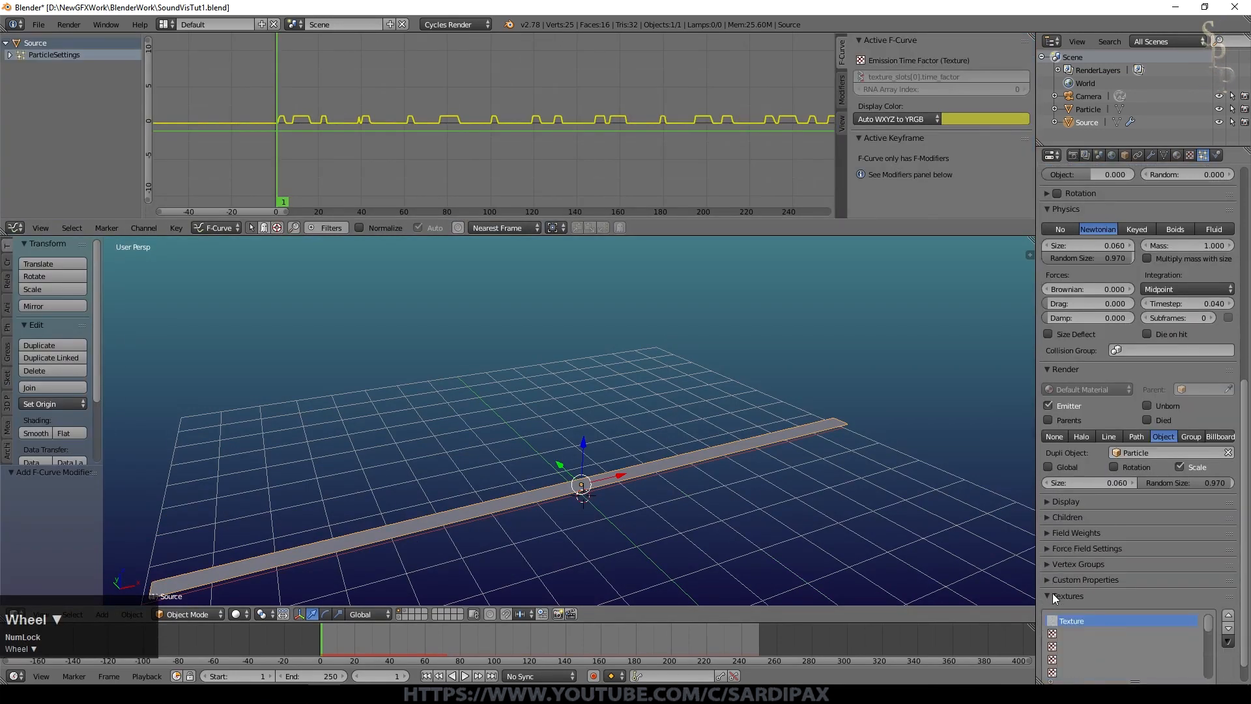
left_click(1043, 531)
left_click(1095, 570)
type(".25")
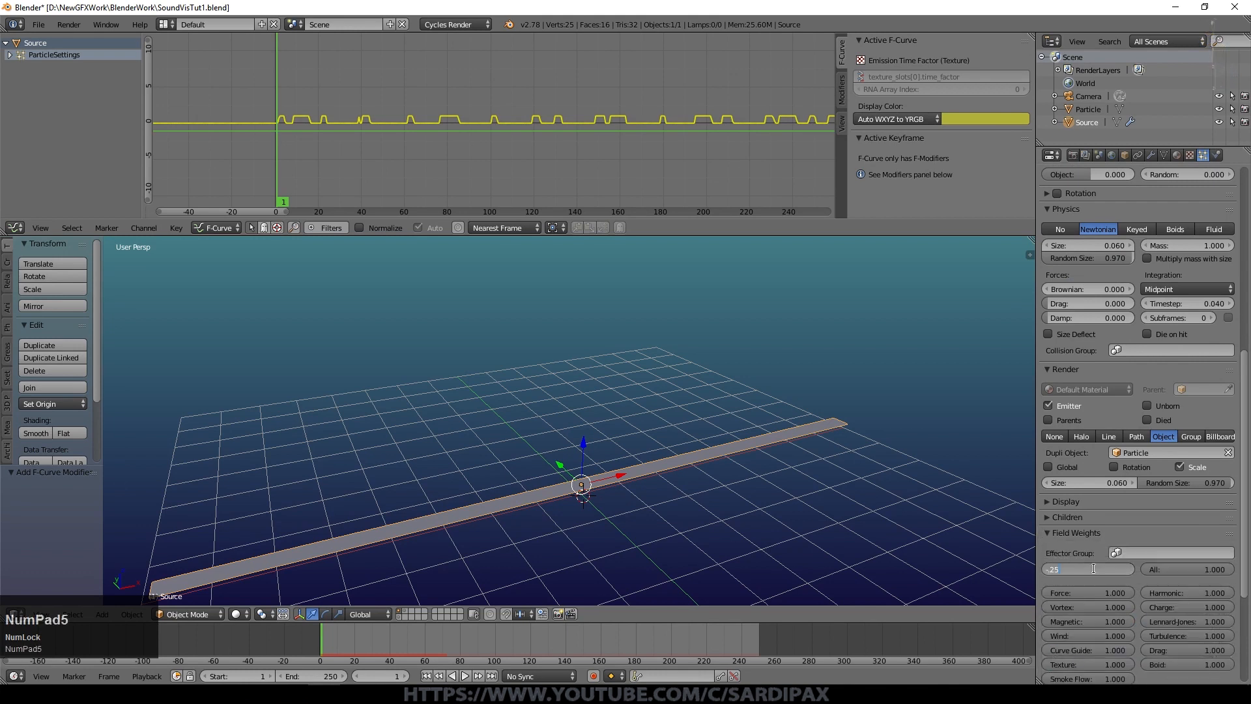
Play the animation to preview the rising particles, check them in the front view, and rewind
left_click(465, 677)
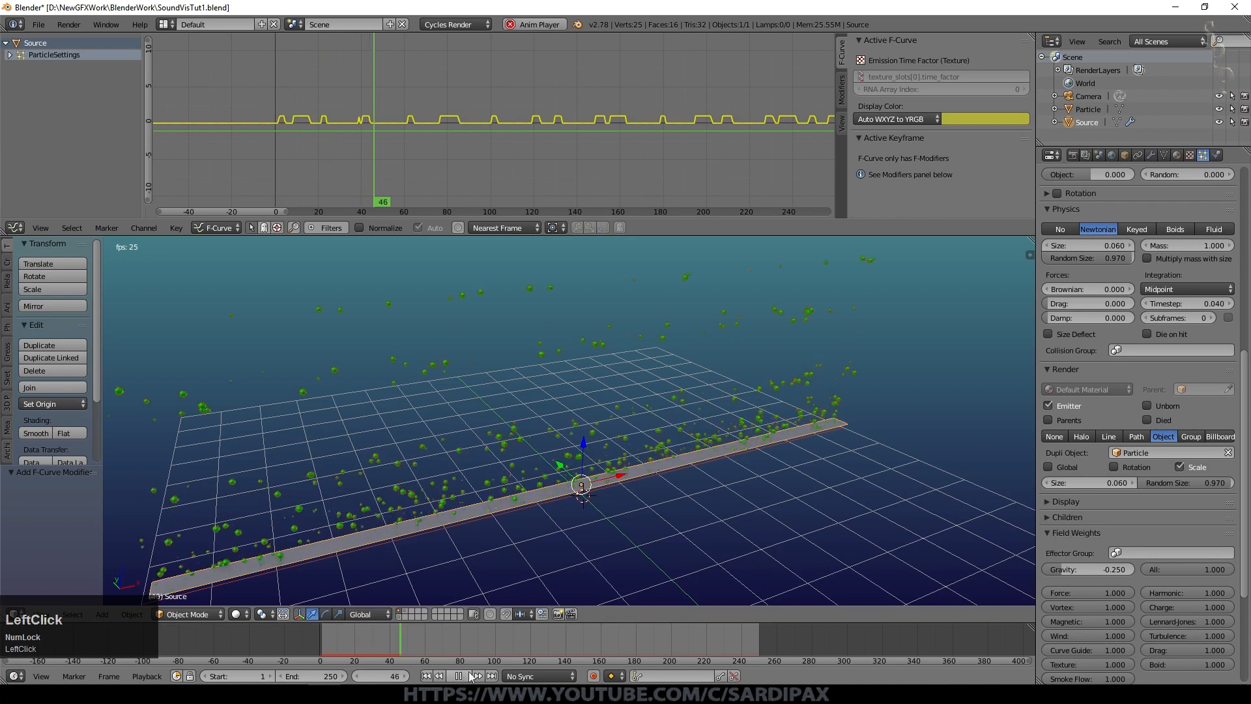
scroll(628, 476, "down", 3)
middle_click_drag(606, 458, 591, 438)
key("KP_1")
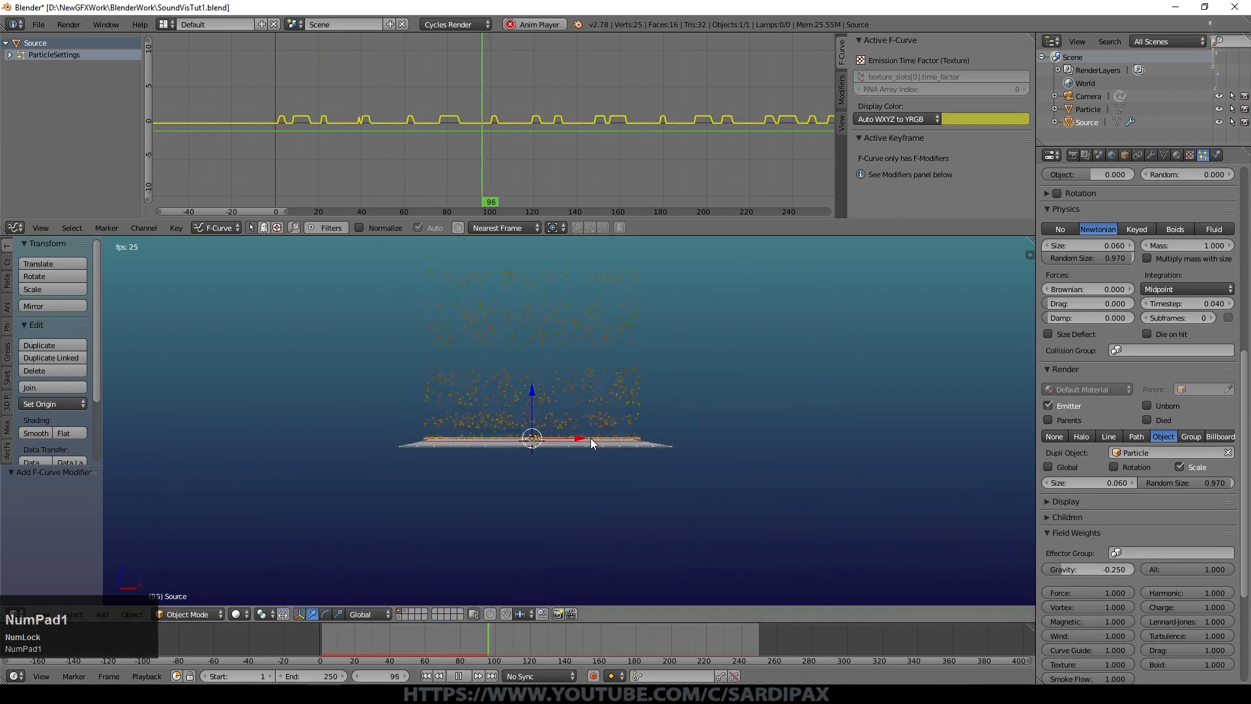
scroll(590, 438, "up", 5)
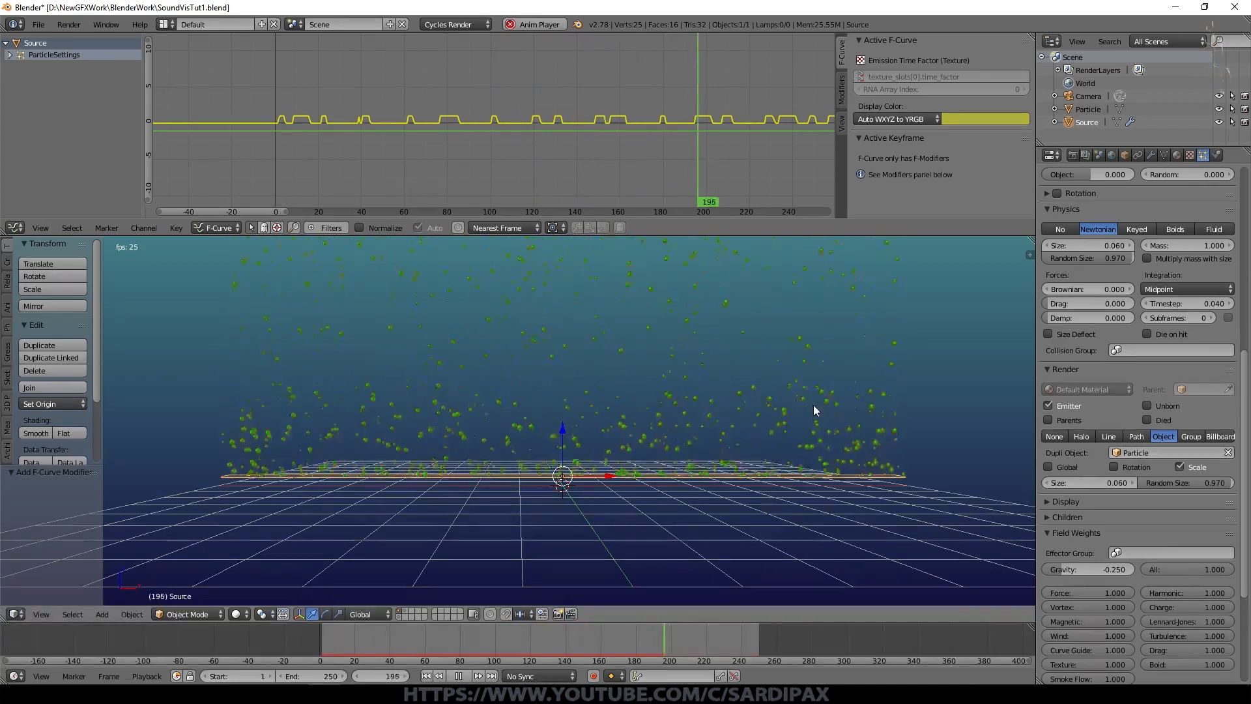
left_click(437, 678)
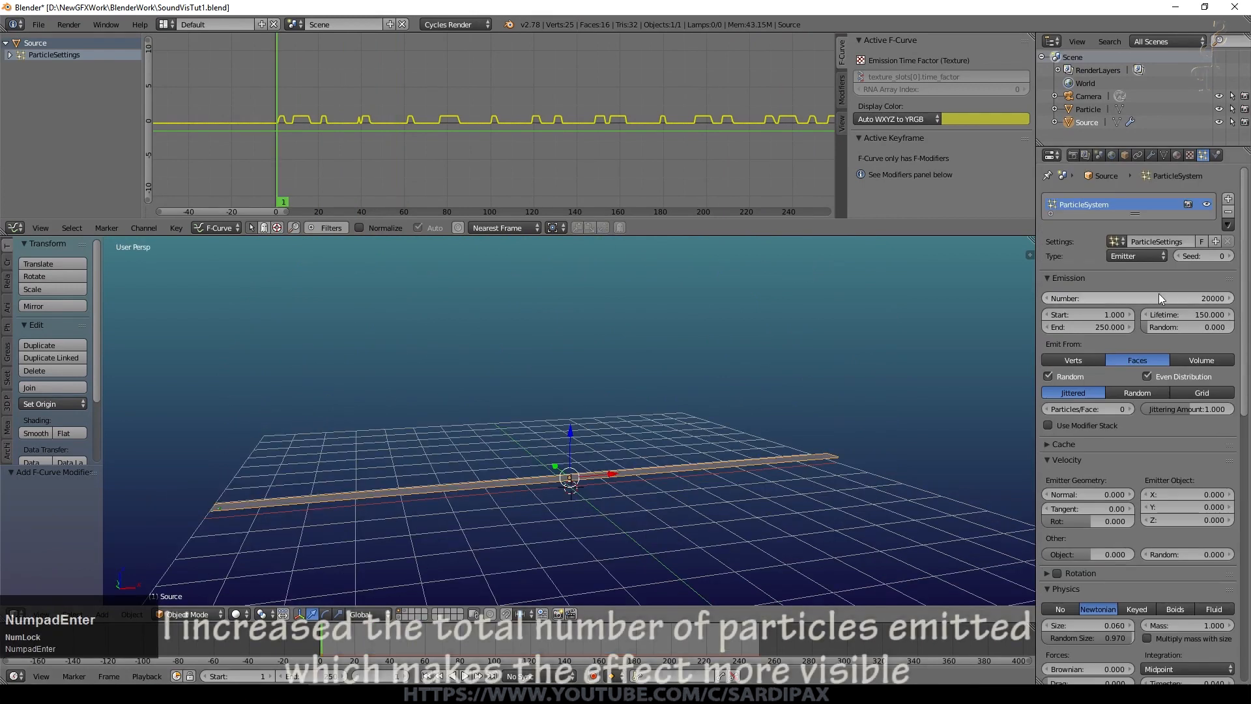
Play part of the animation with 20000 particles and examine the paused pulse bands from several angles
left_click(466, 677)
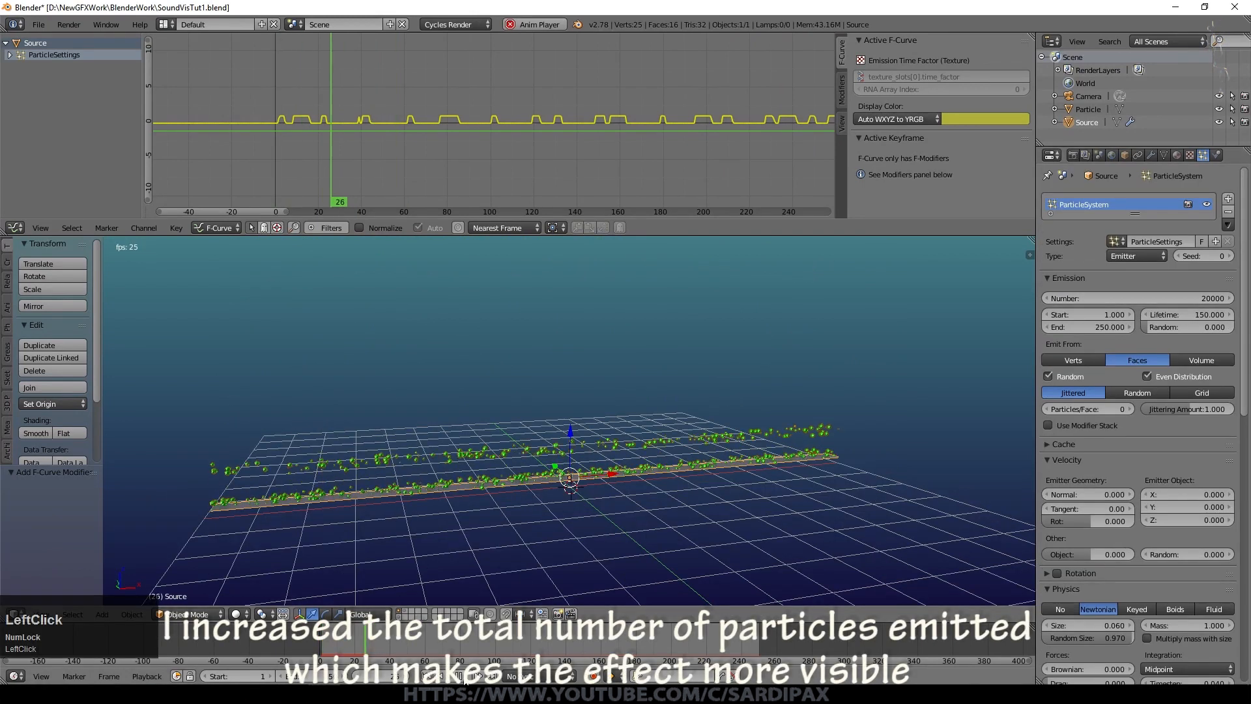
scroll(686, 402, "down", 3)
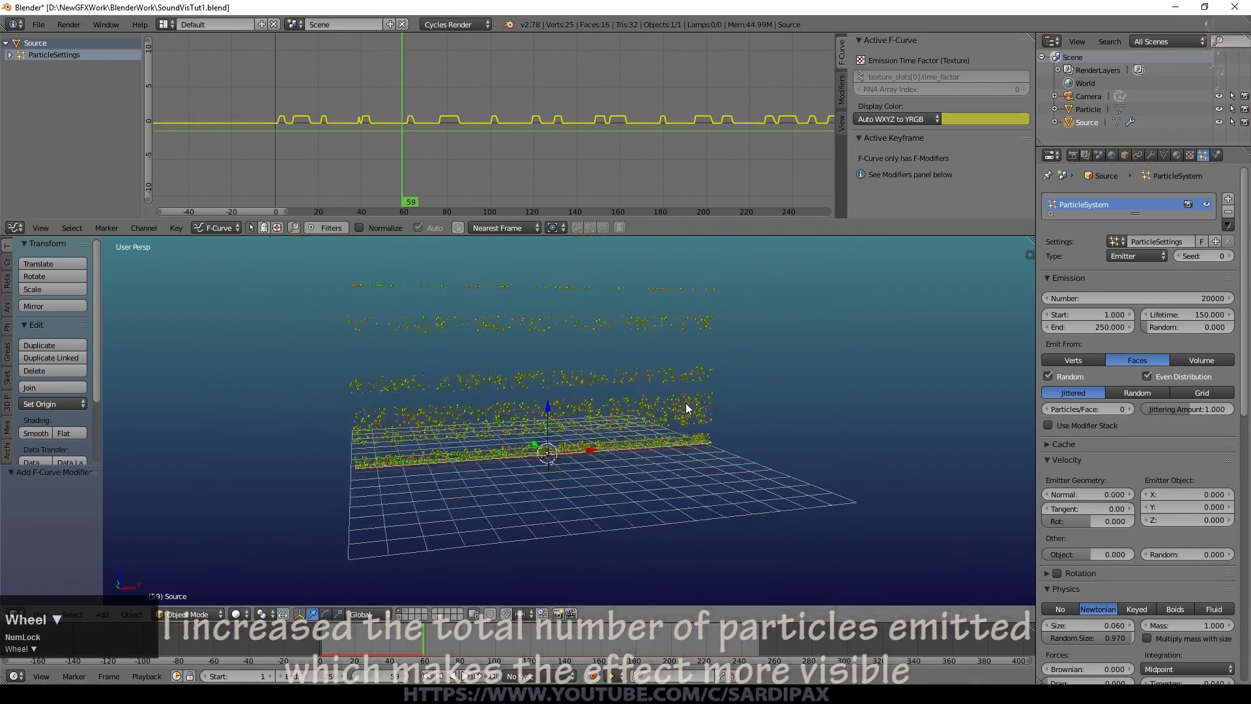
scroll(686, 403, "down", 2)
middle_click_drag(560, 442, 554, 398)
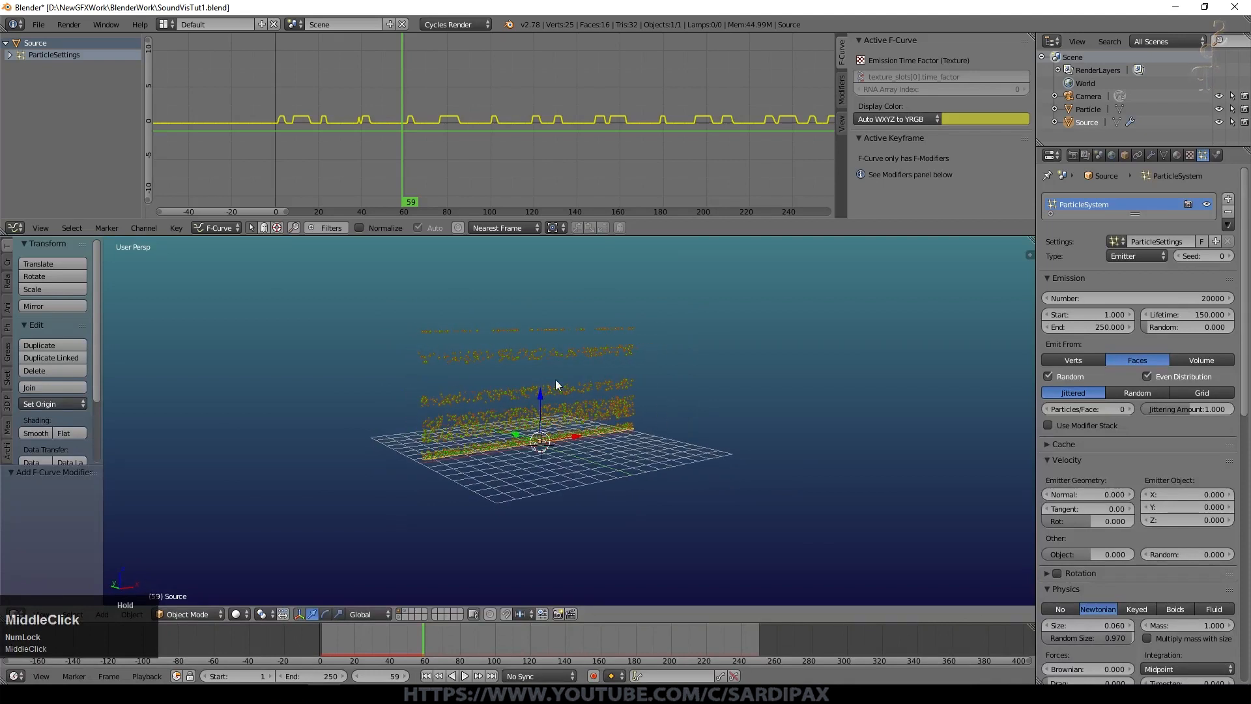
scroll(540, 501, "up", 3)
middle_click_drag(551, 478, 539, 457)
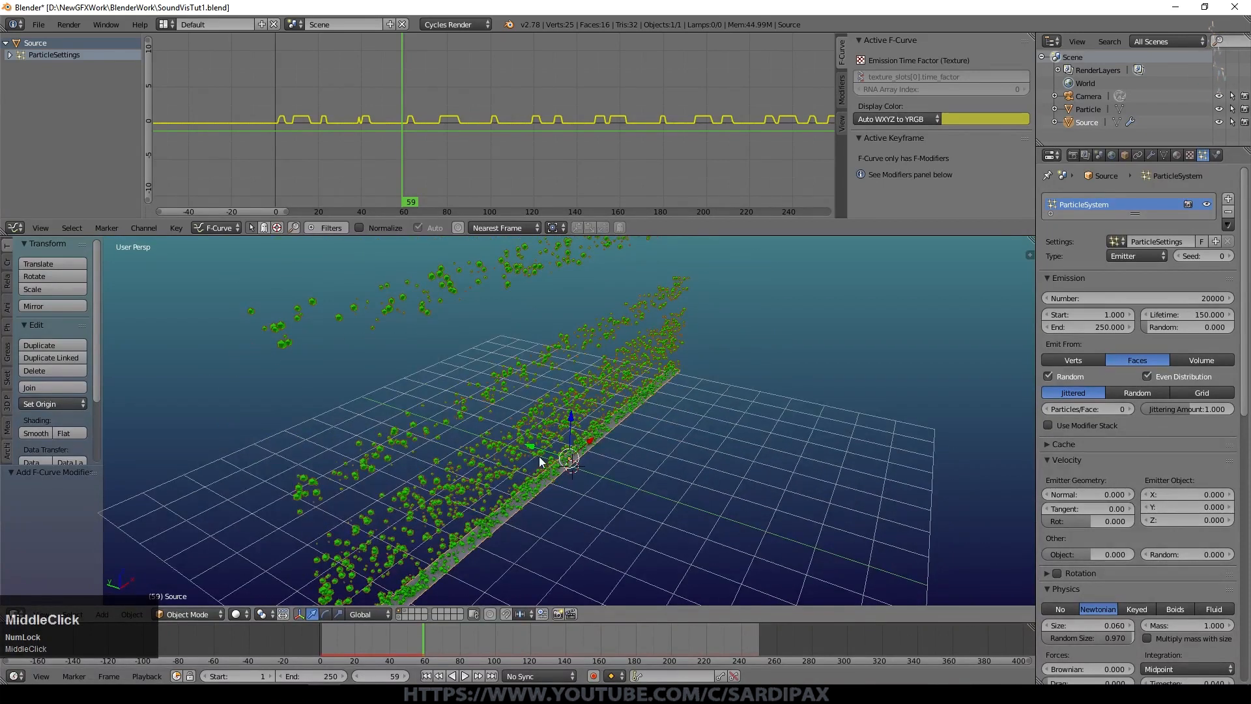
Duplicate the emitter strip twice along the Y axis to form three parallel strips, offsetting the last copy about 1.06
key("shift+d")
left_click(539, 457)
left_click_drag(500, 439, 470, 430)
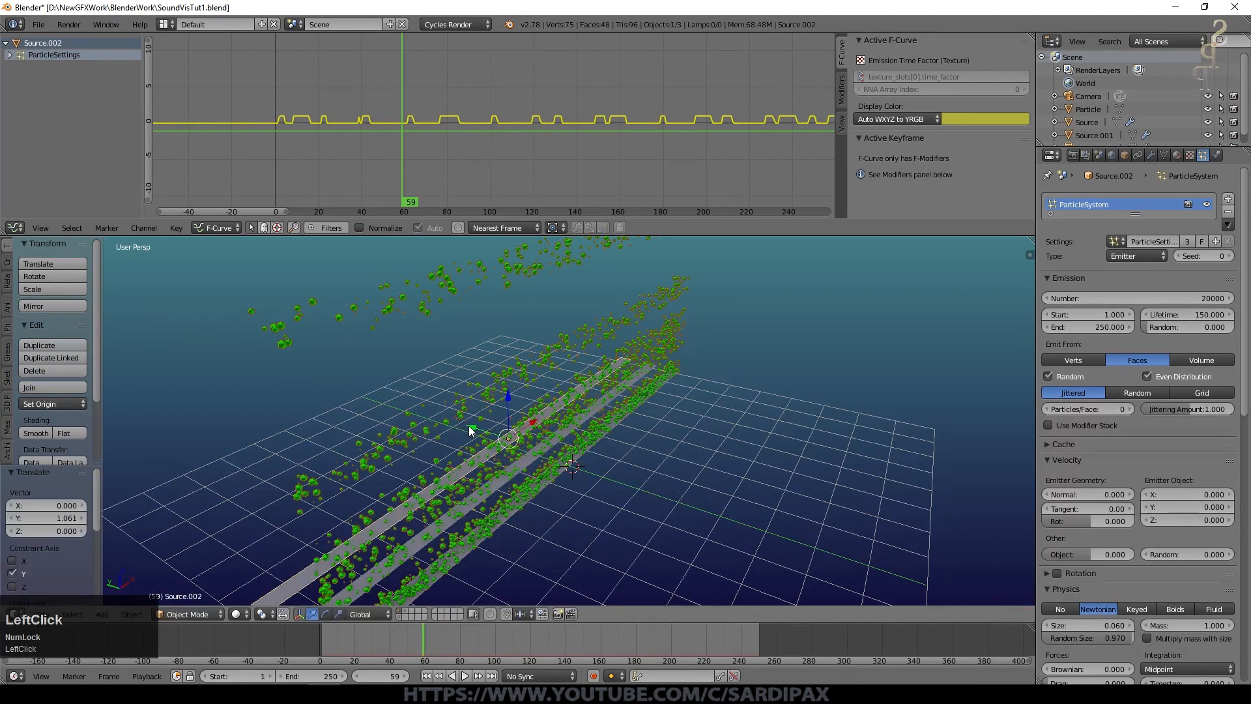
Rewind and play the three strips' emission in the front orthographic view, pausing to compare the pulses
key("shift+Left")
key("KP_1")
key("KP_5")
scroll(565, 560, "up", 3)
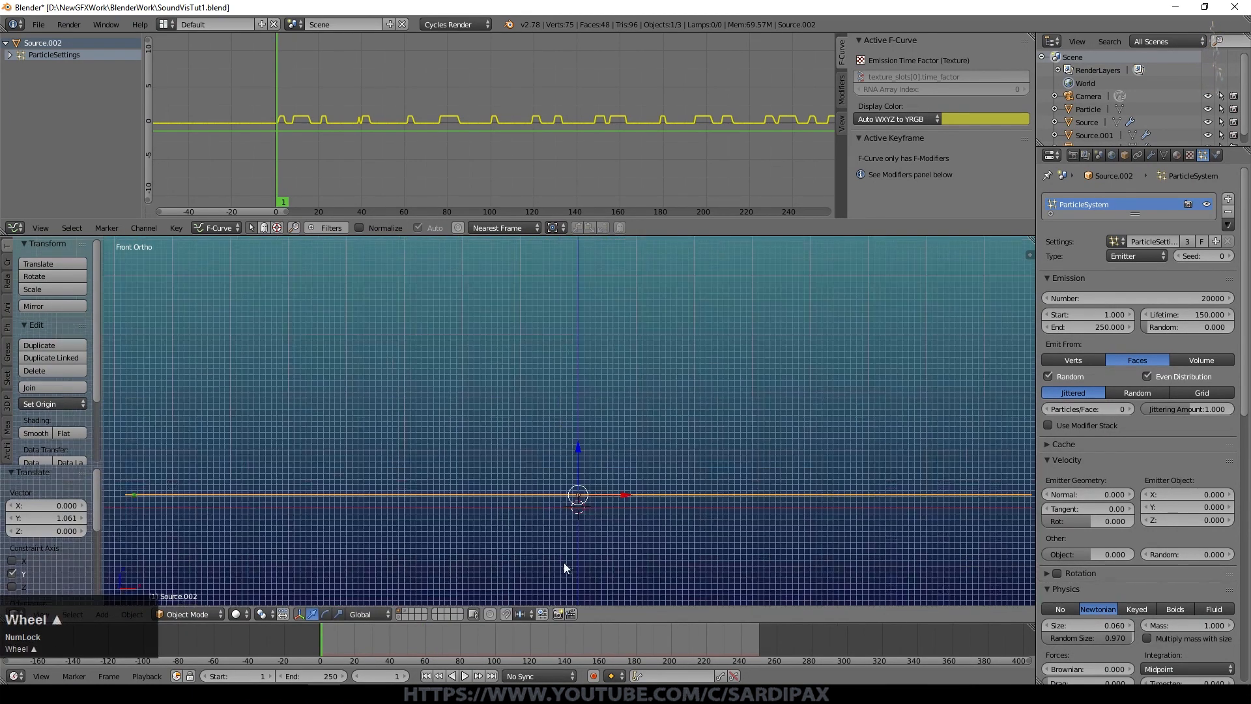
left_click(464, 676)
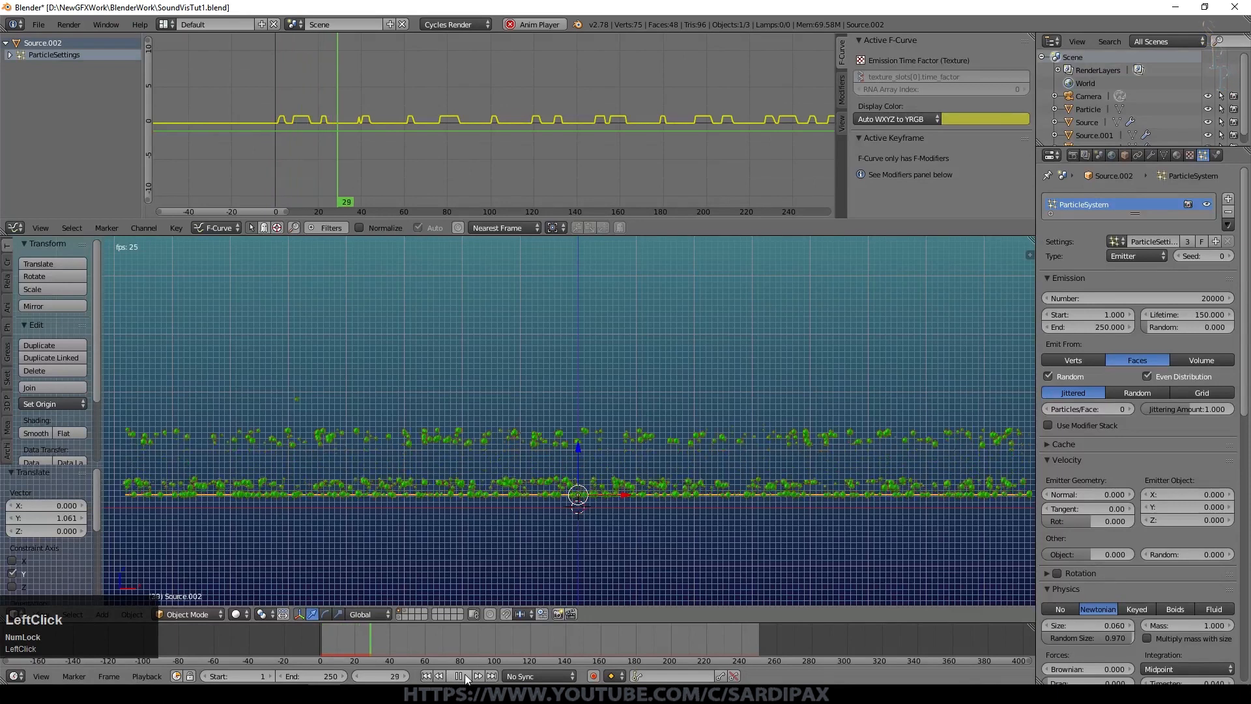
left_click(460, 676)
scroll(531, 522, "down", 3)
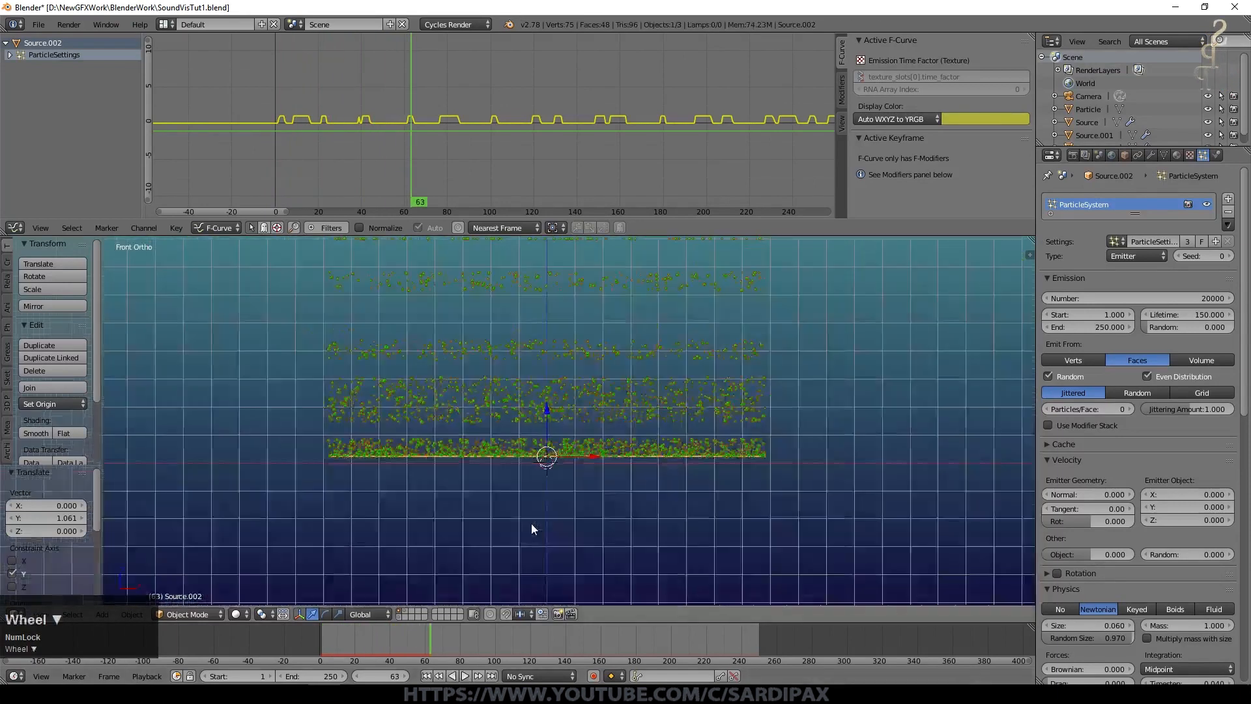
Inspect the three strips' particle columns end-on and replay the start of the emission from the first frame
middle_click_drag(483, 479, 626, 414)
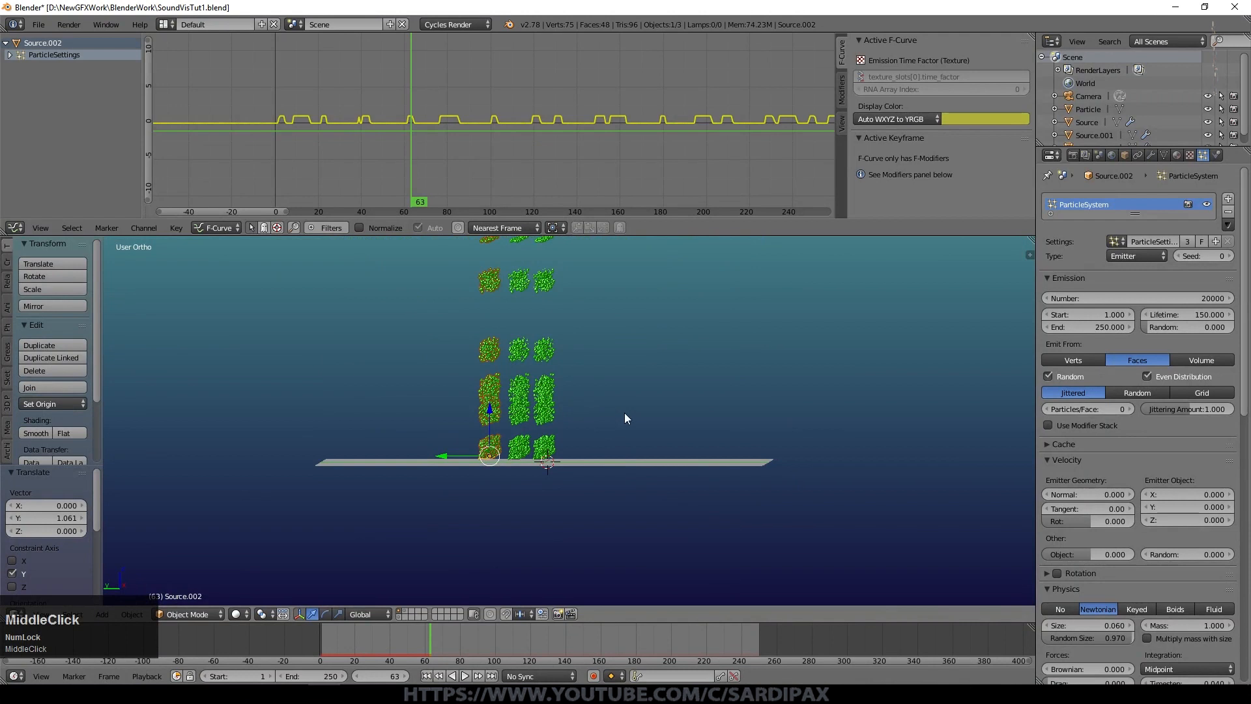
scroll(625, 414, "up", 3)
left_click(426, 675)
left_click(464, 676)
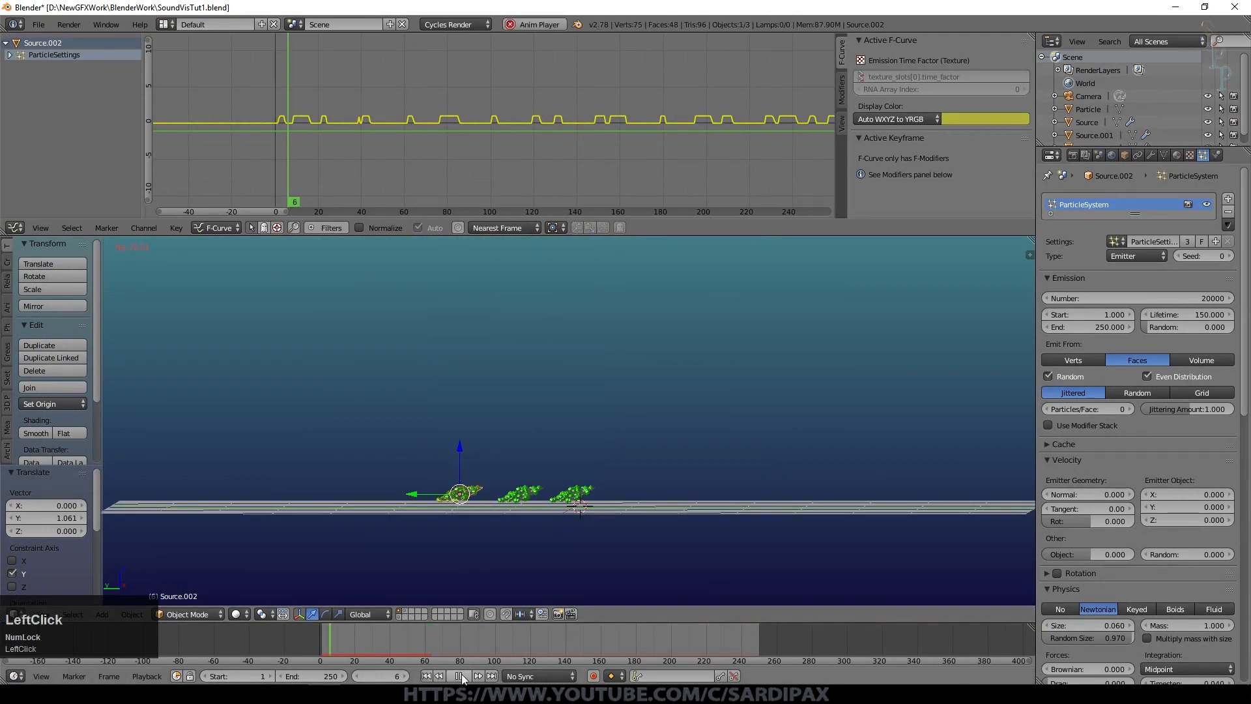
left_click(460, 676)
Replay the emission from the first frame in an angled view showing all three strips and the full grid
middle_click_drag(580, 509, 613, 498)
scroll(612, 498, "down", 4)
left_click(426, 676)
left_click(464, 676)
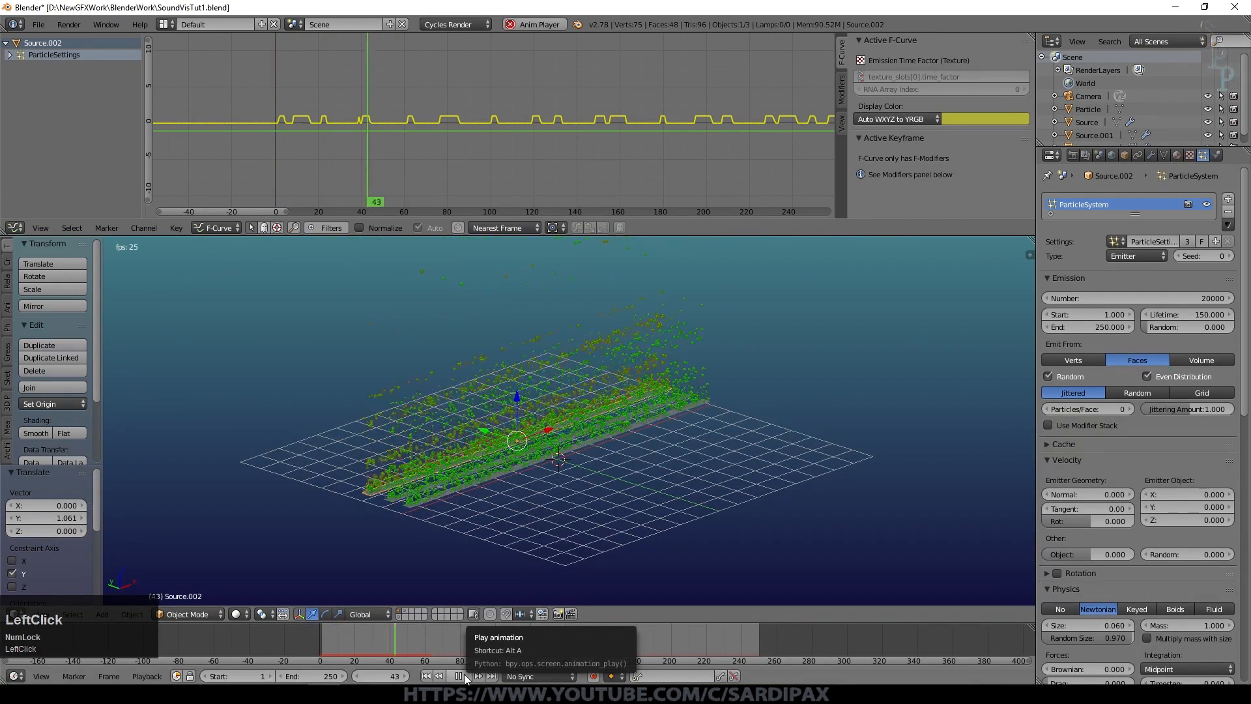
scroll(424, 332, "down", 4)
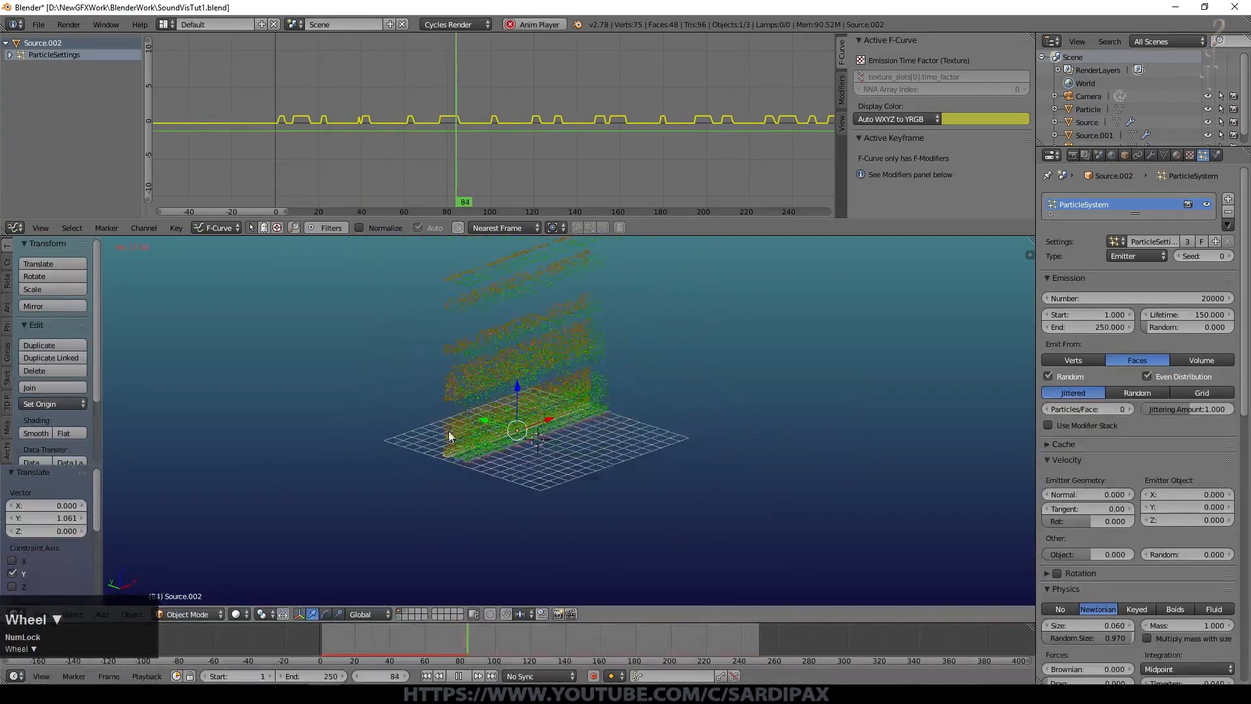
scroll(548, 448, "up", 2)
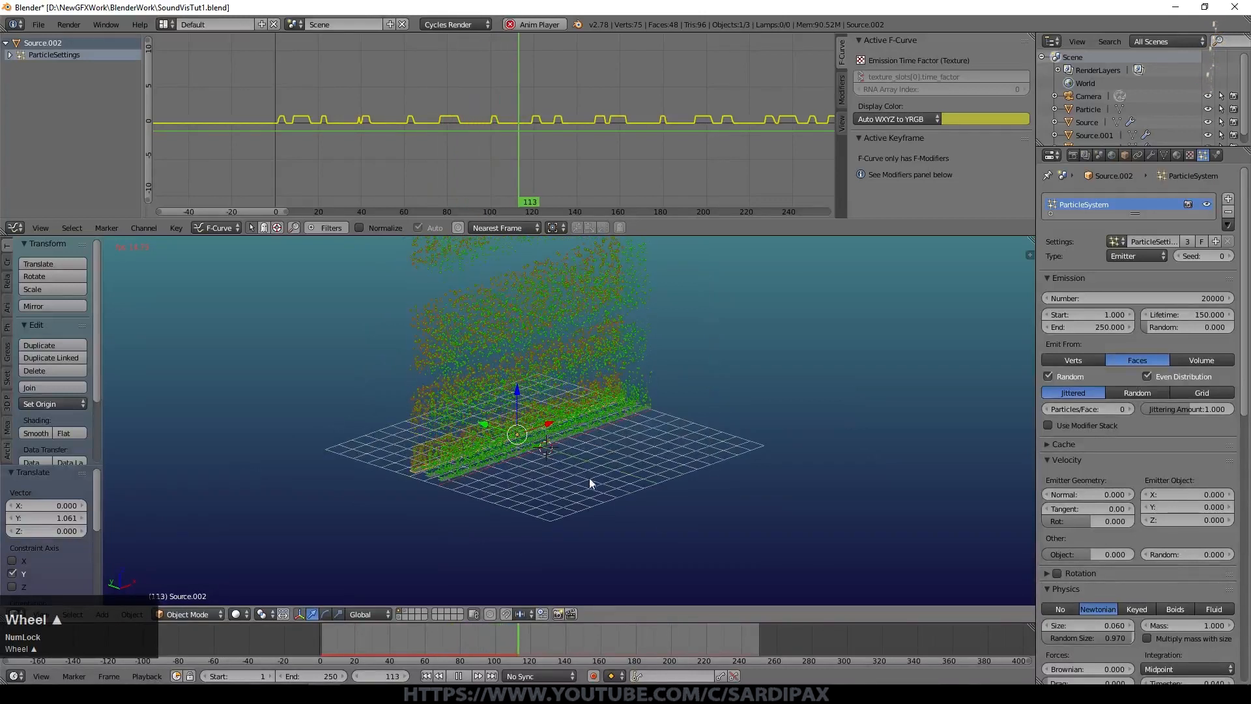
left_click(464, 678)
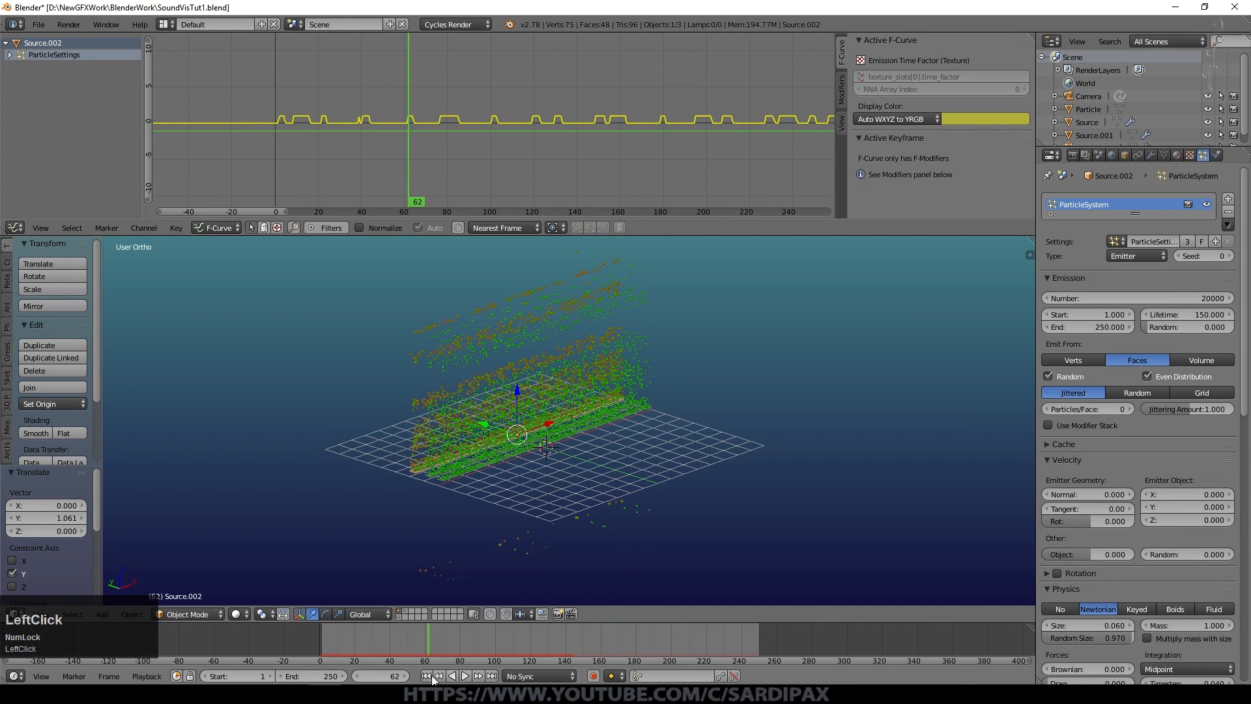
Replay the opening pulses of the three strips once more and return to the first frame
left_click(429, 676)
scroll(1231, 257, "up", 1)
left_click(1230, 256)
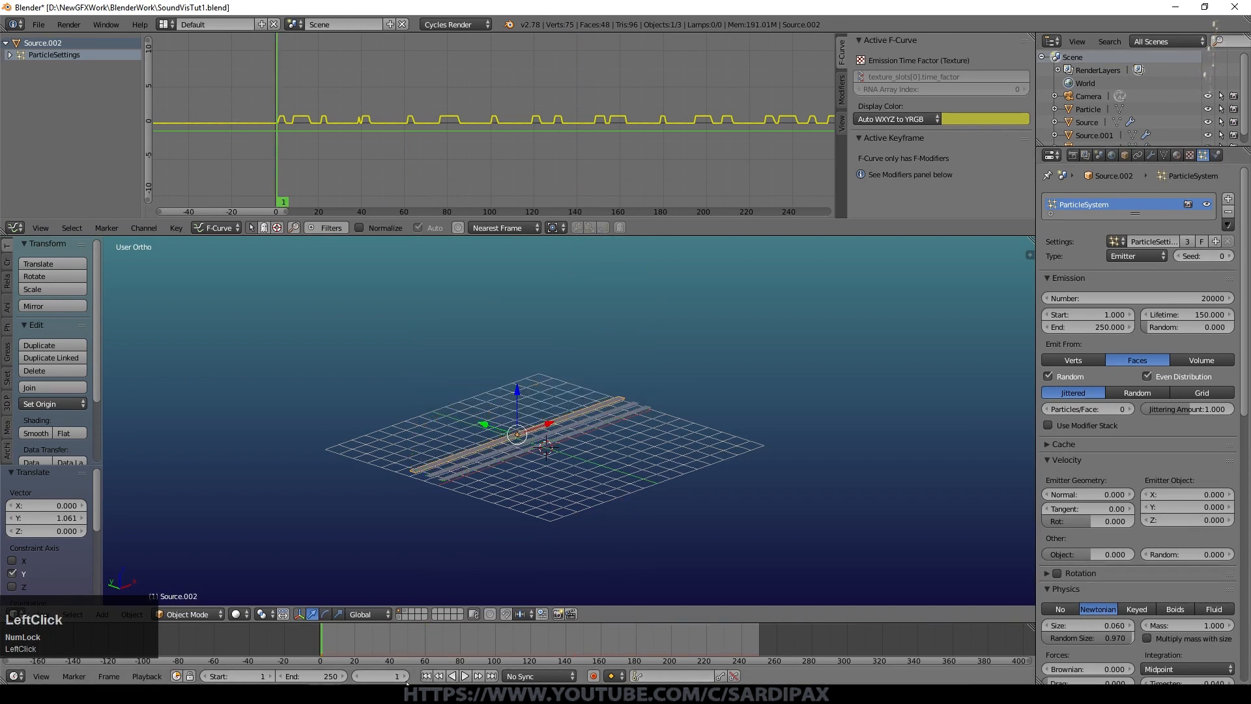
left_click(465, 676)
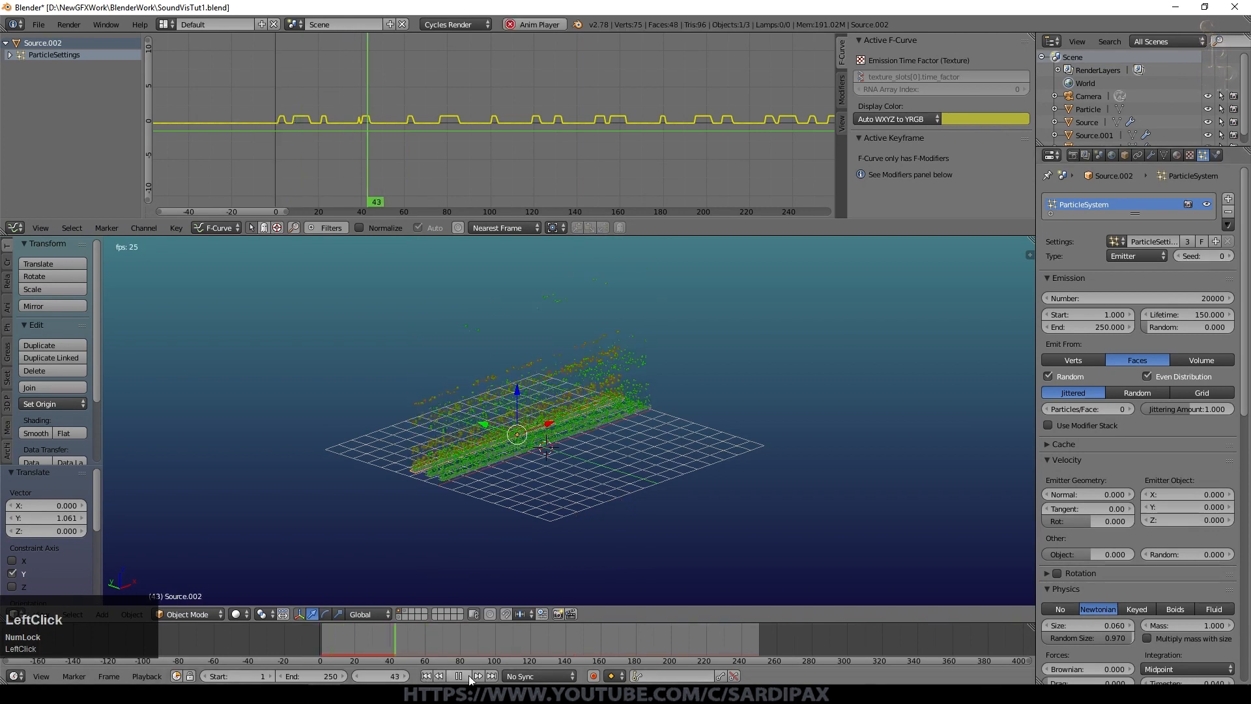
left_click(469, 676)
left_click(426, 676)
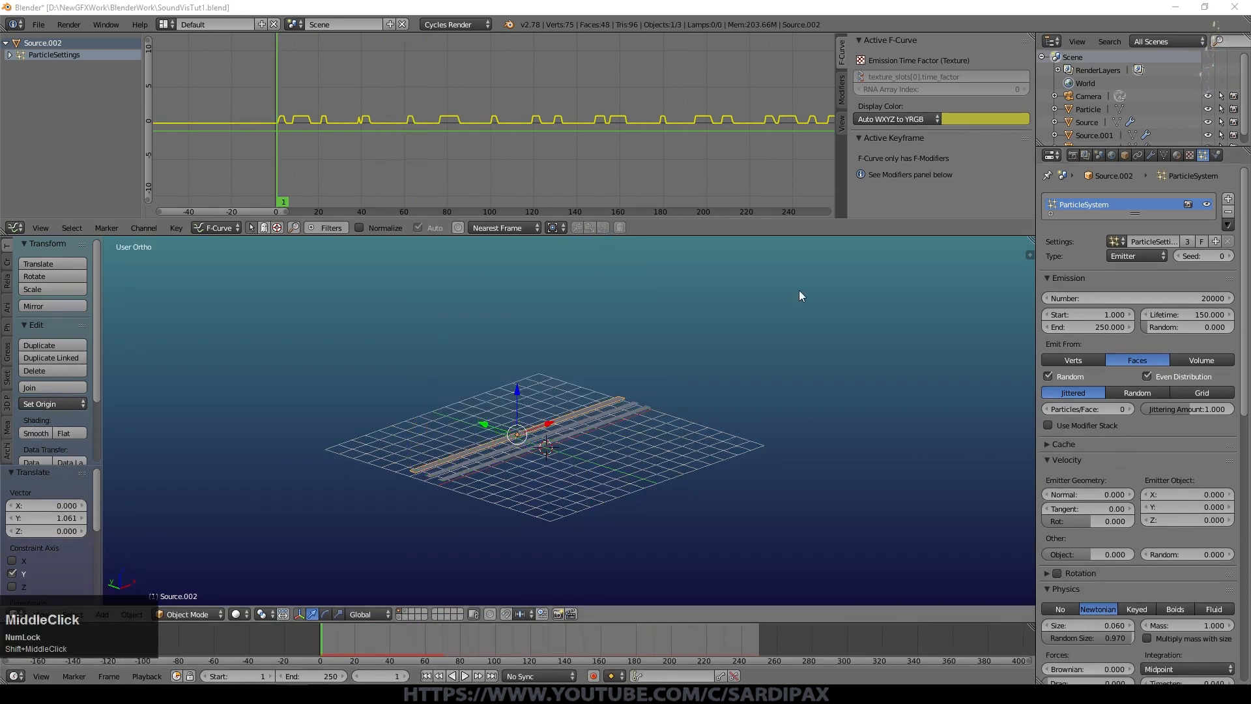
Show the strip's material properties, hide the Graph Editor's sidebar, and switch that area to the Node Editor
scroll(1147, 425, "down", 8)
scroll(839, 362, "up", 5)
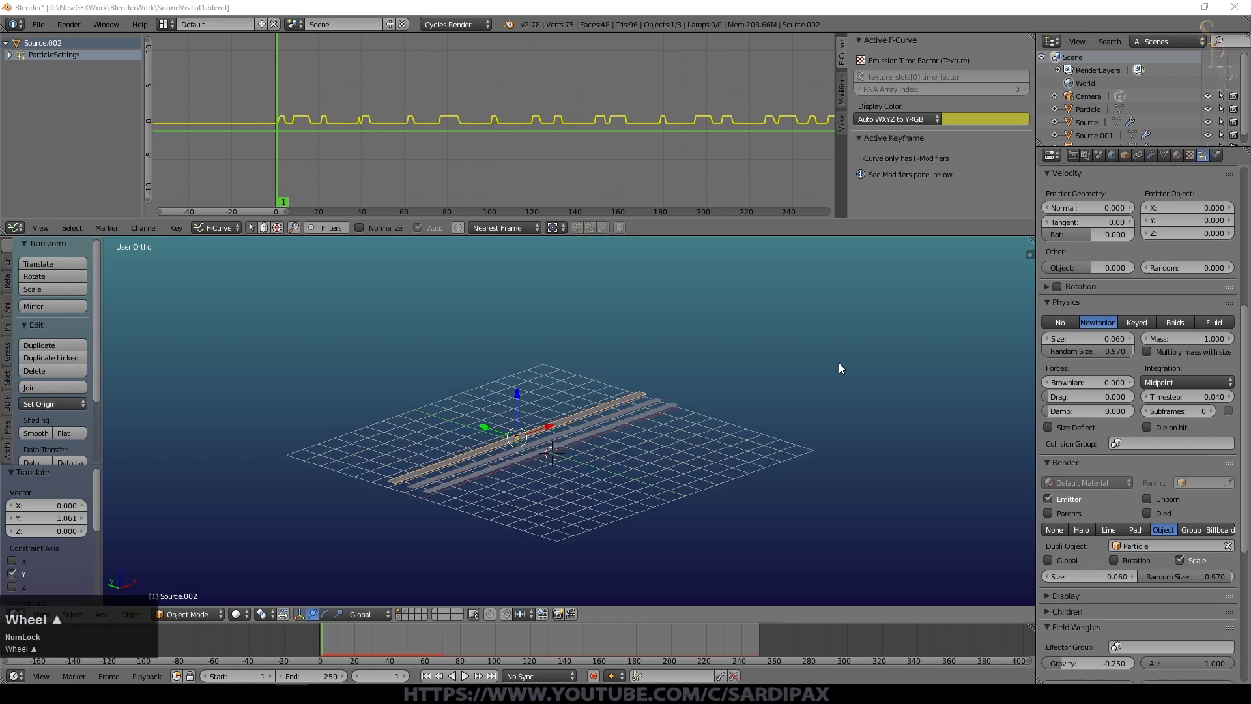
left_click(1176, 155)
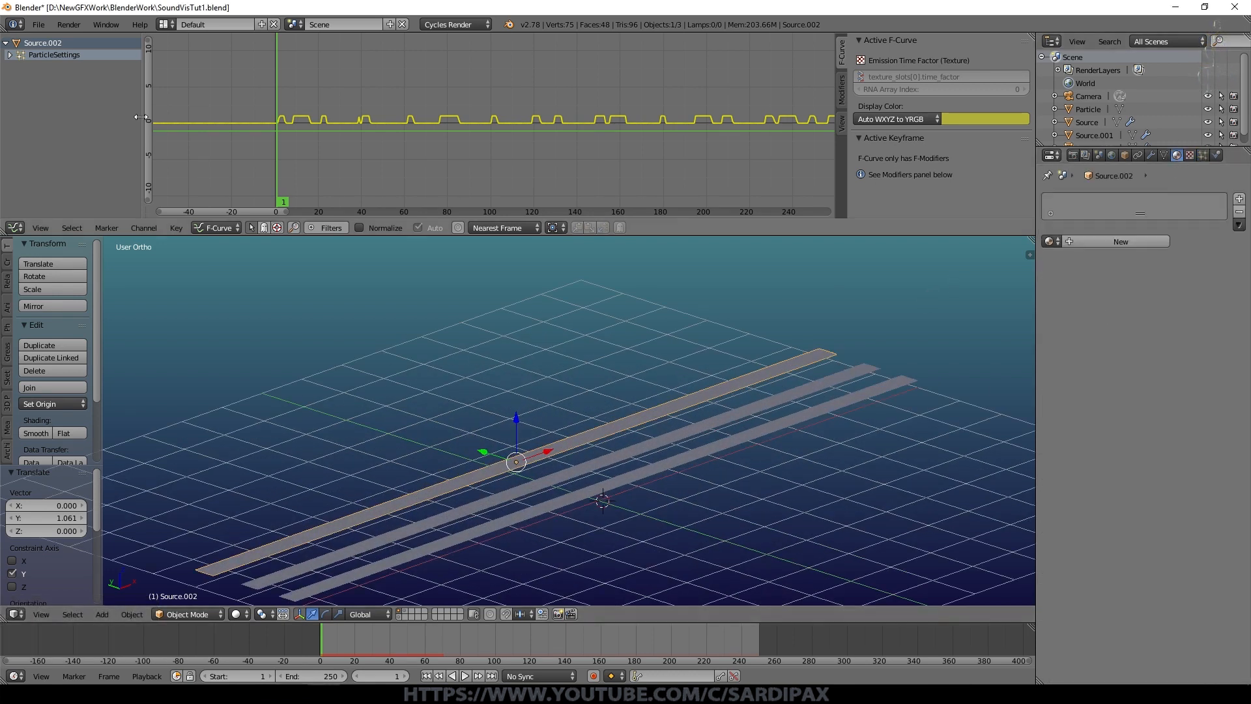
key("n")
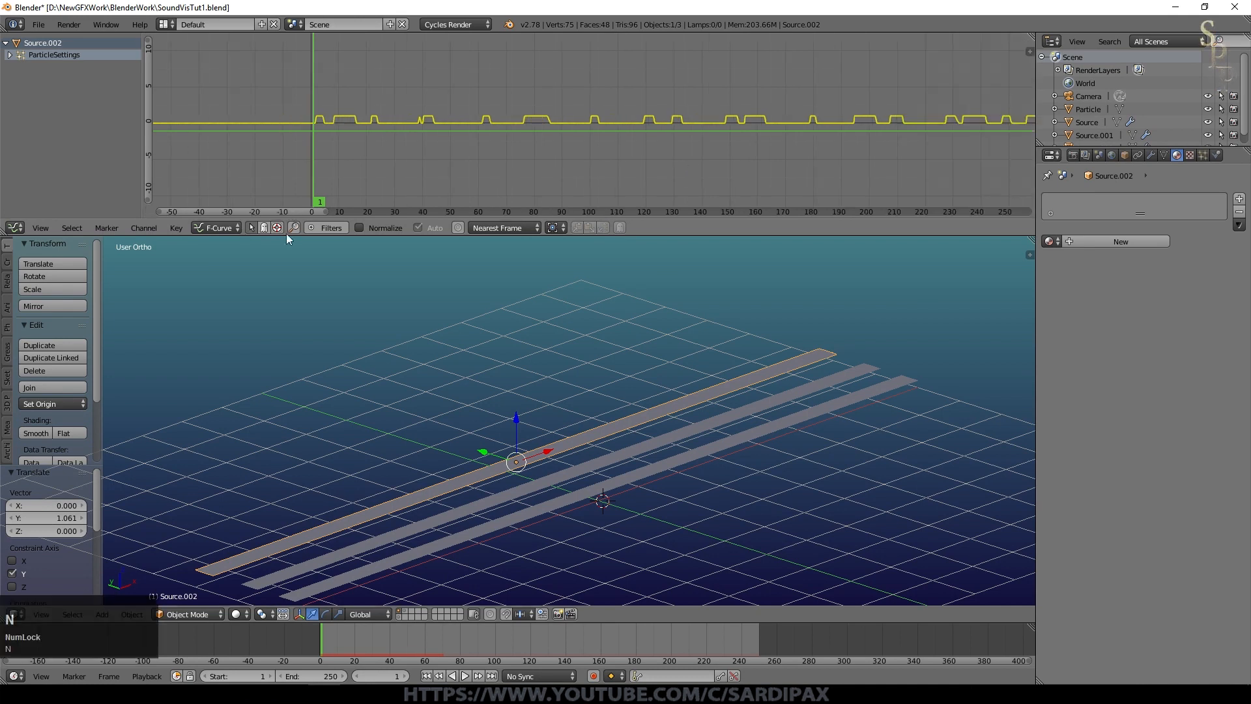
left_click(14, 228)
left_click(46, 388)
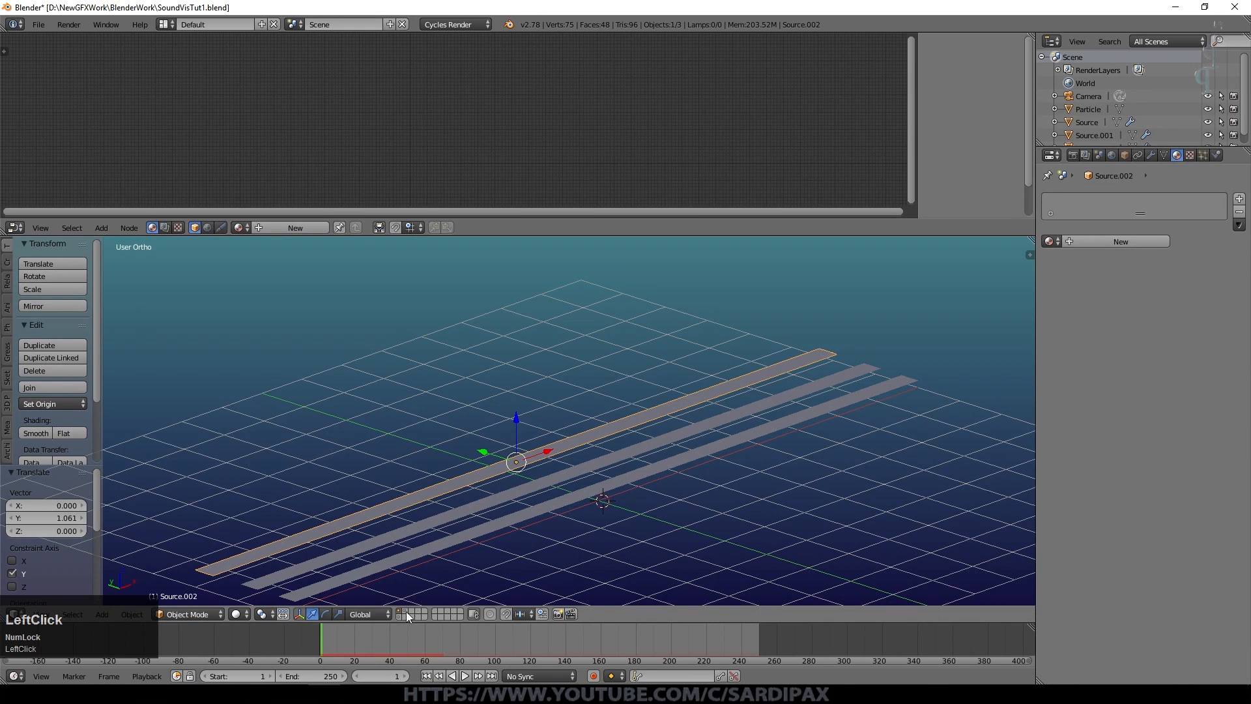
Disable rendering of the emitter in the strip's particle system Render settings
left_click(1203, 155)
scroll(1112, 326, "down", 15)
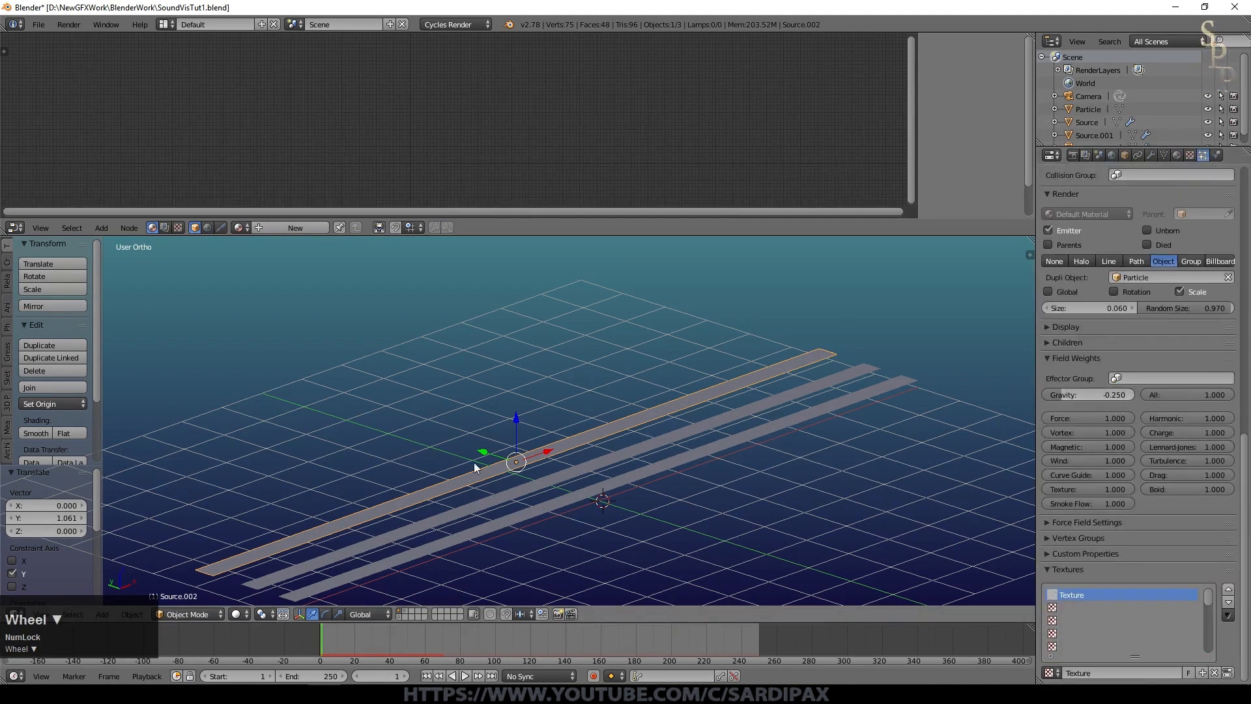
scroll(1066, 357, "up", 6)
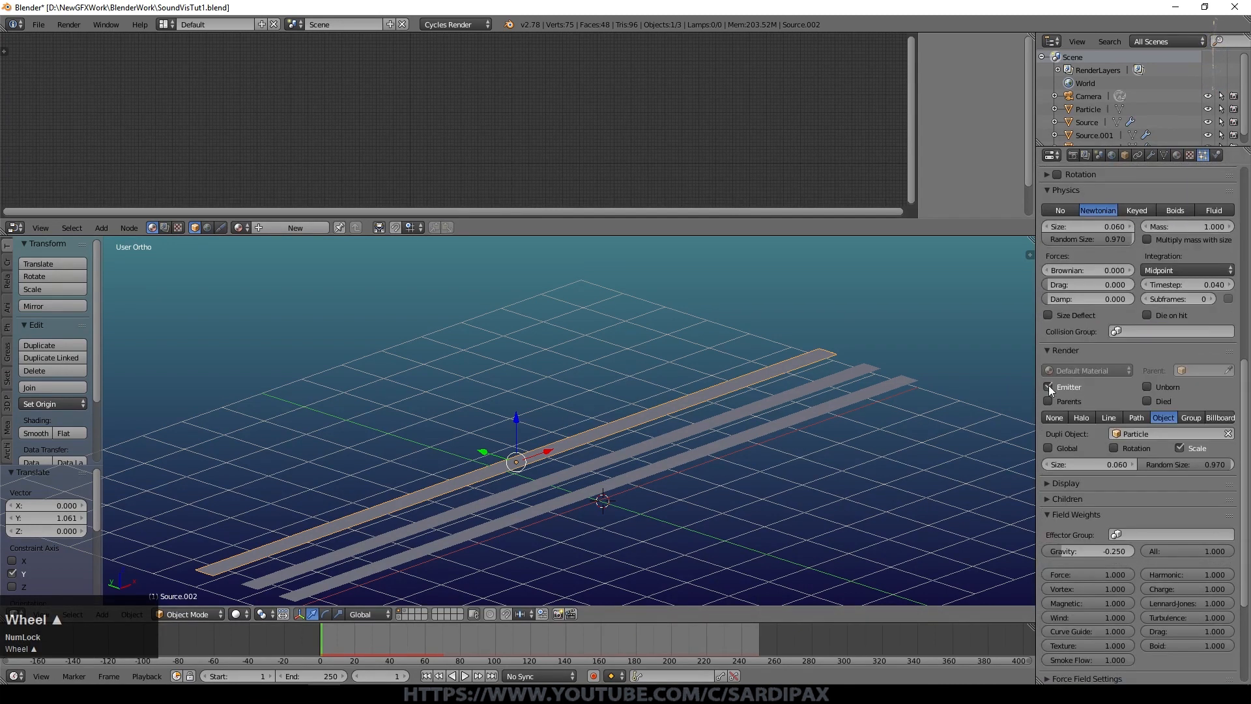
left_click(1047, 386)
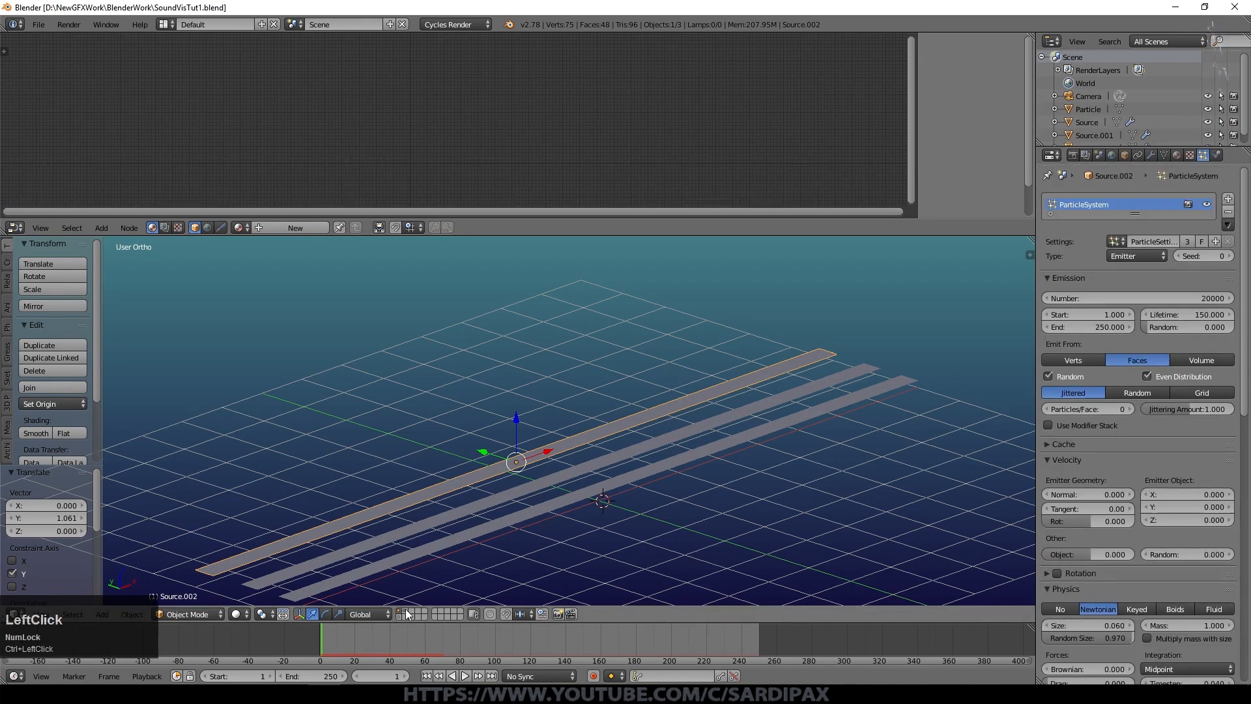
Show the second layer, select the green Particle object, and switch the viewport to Rendered shading
left_click(405, 611)
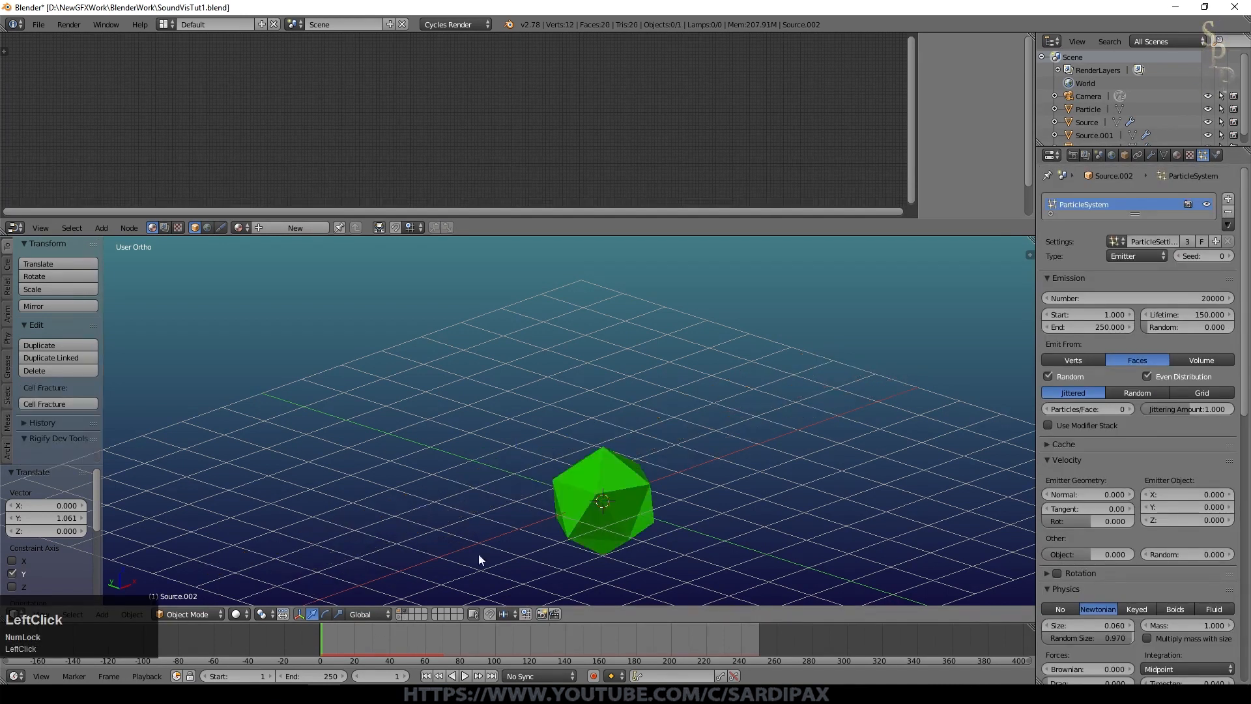
right_click(570, 505)
left_click(237, 614)
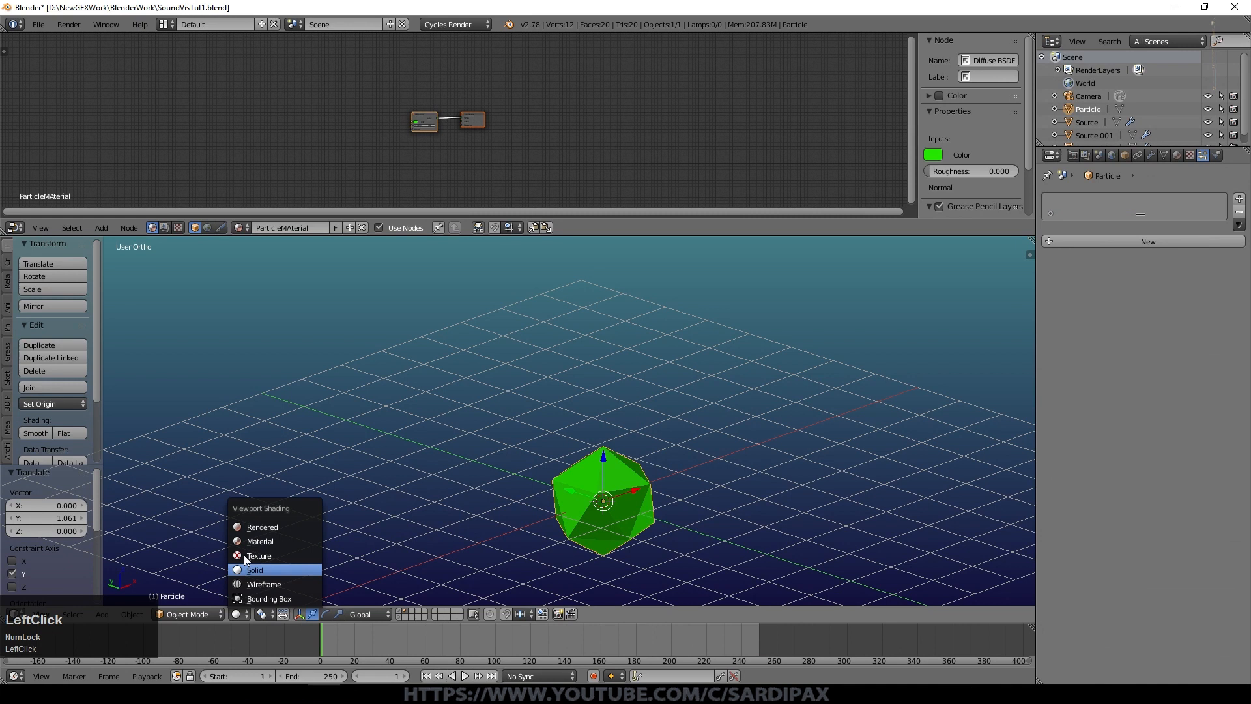
left_click(246, 527)
left_click(971, 598)
Add a Particle Info input node to ParticleMAterial, placing it to the left of the Diffuse BSDF node
scroll(412, 123, "up", 5)
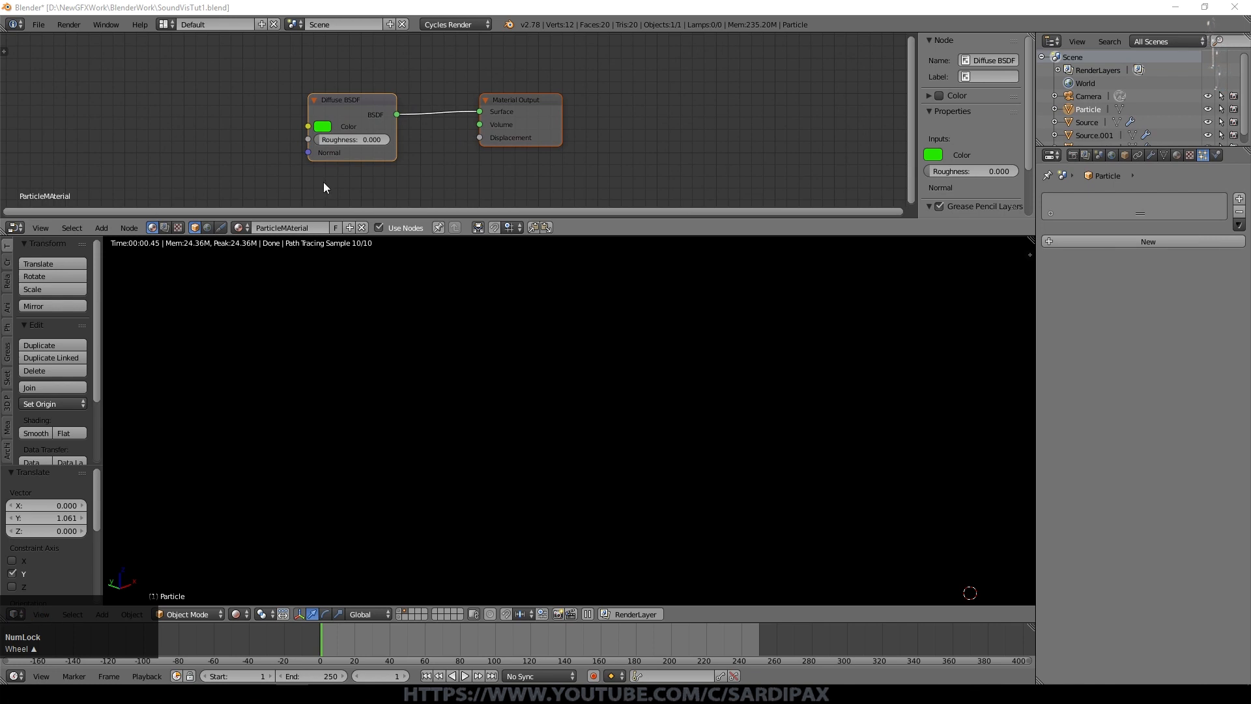
left_click(101, 227)
mouse_move(123, 202)
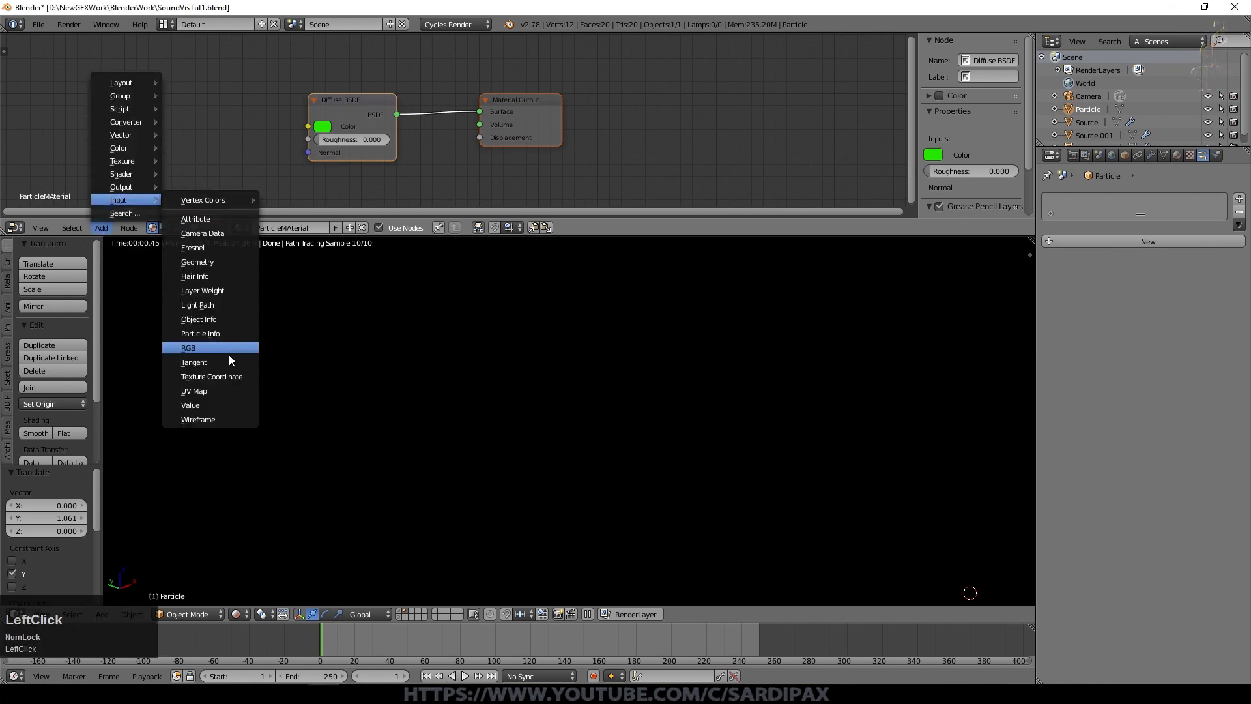
left_click(200, 334)
left_click(90, 114)
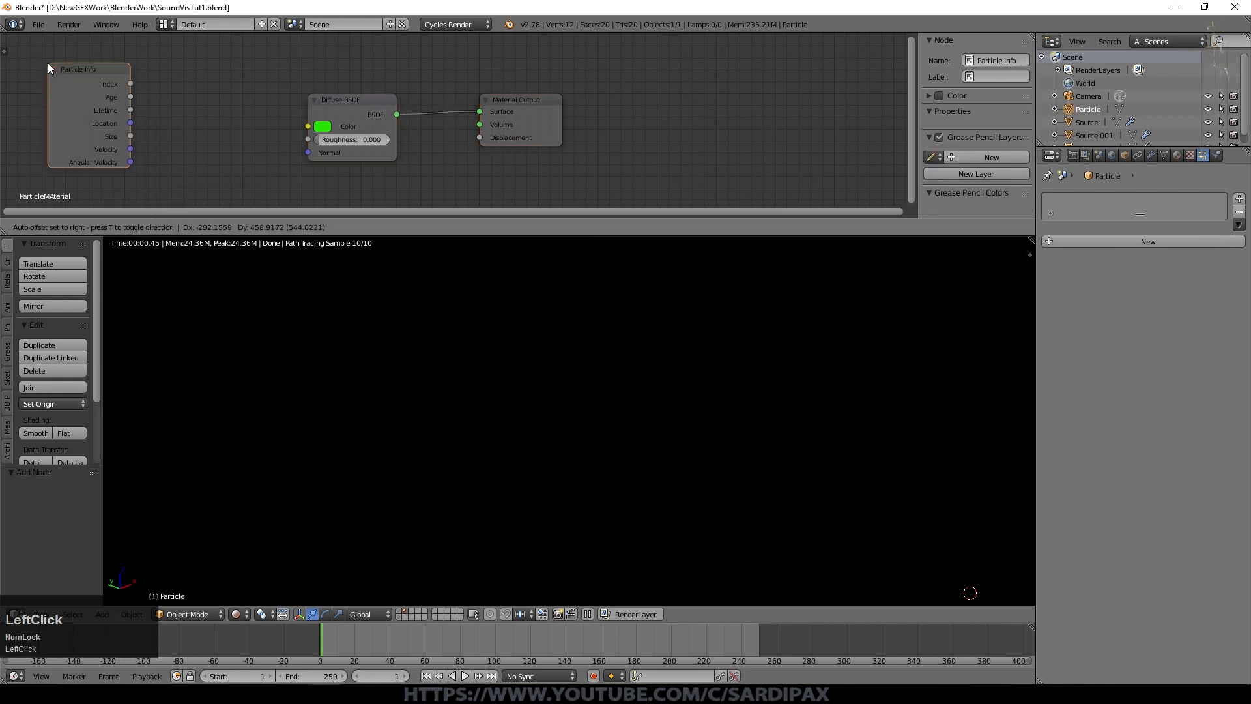
Add a Math node set to Divide and connect the Particle Info's Age and Lifetime to its two inputs
left_click(102, 227)
mouse_move(126, 122)
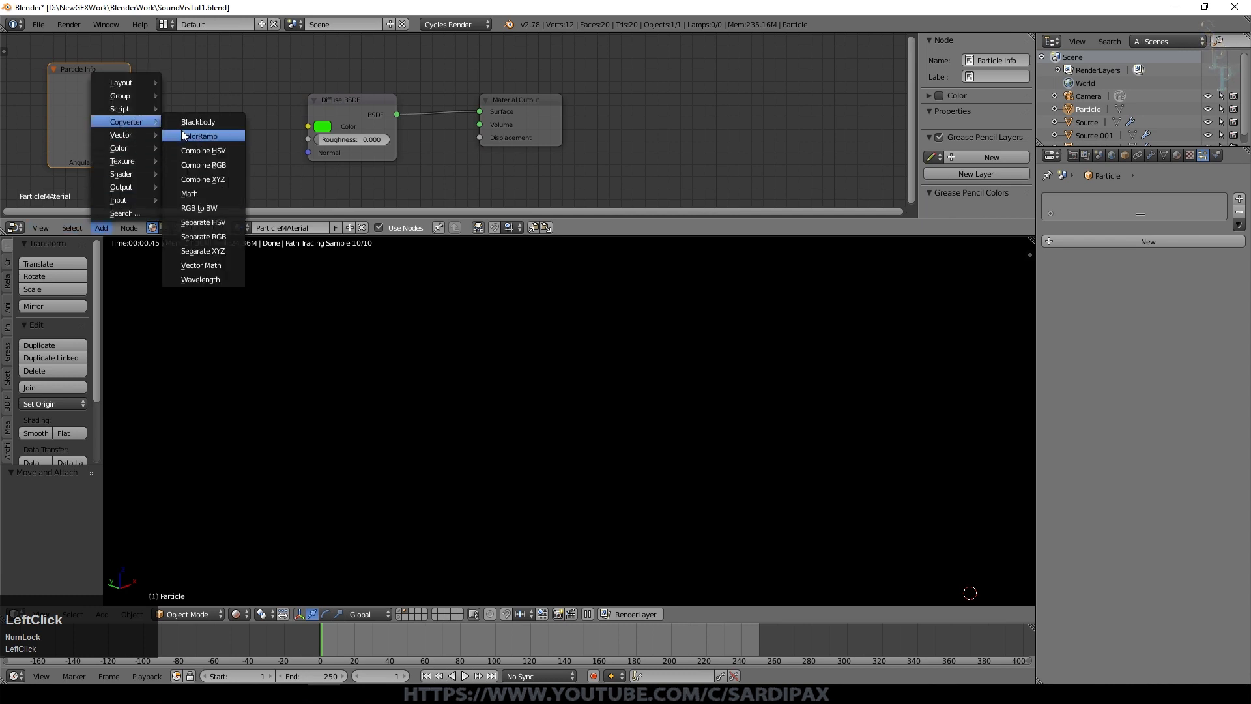
left_click(200, 189)
left_click(185, 82)
left_click(185, 82)
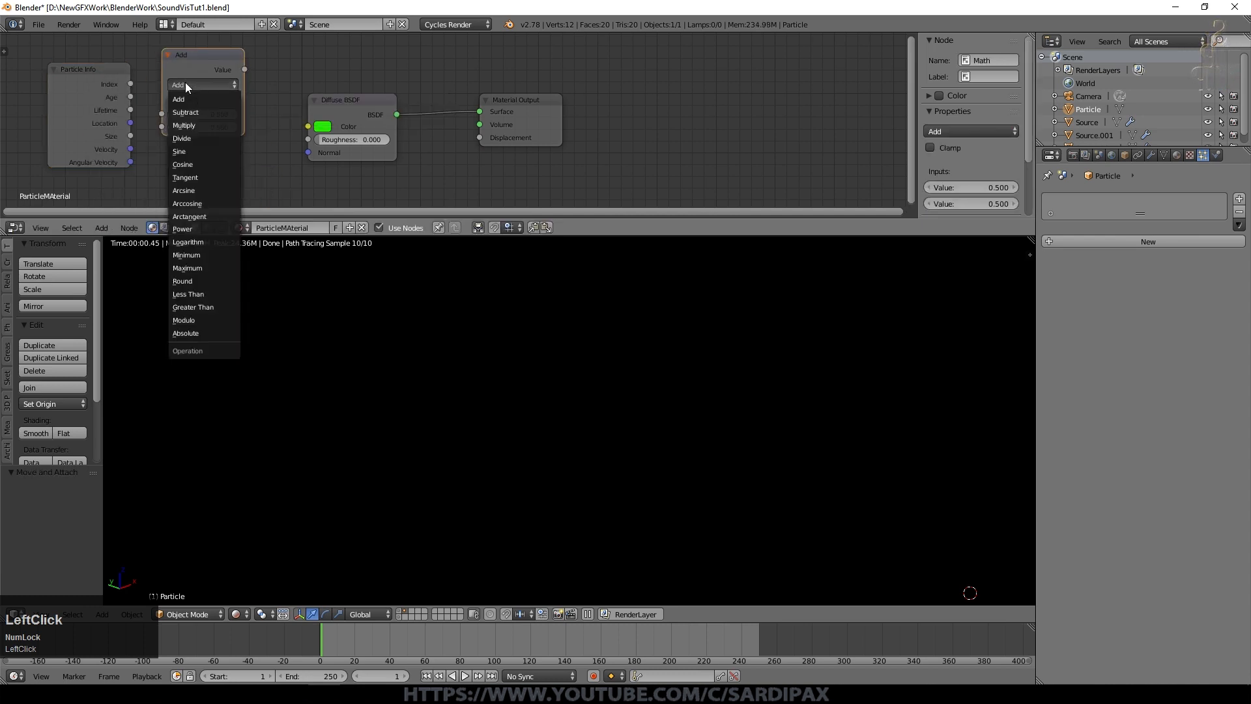
left_click(193, 118)
left_click_drag(134, 93, 162, 127)
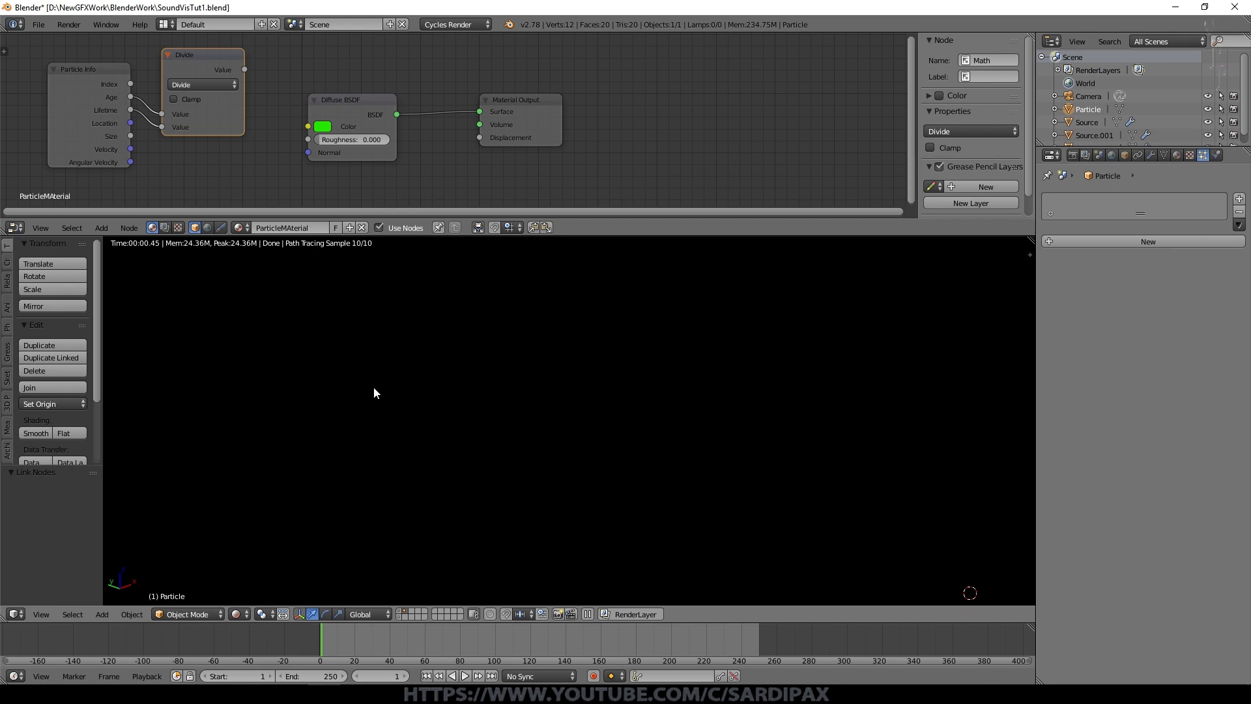
Add a ColorRamp in space made before the Diffuse BSDF and connect the Divide node's value to its Fac
left_click_drag(511, 103, 616, 82)
left_click_drag(370, 101, 456, 86)
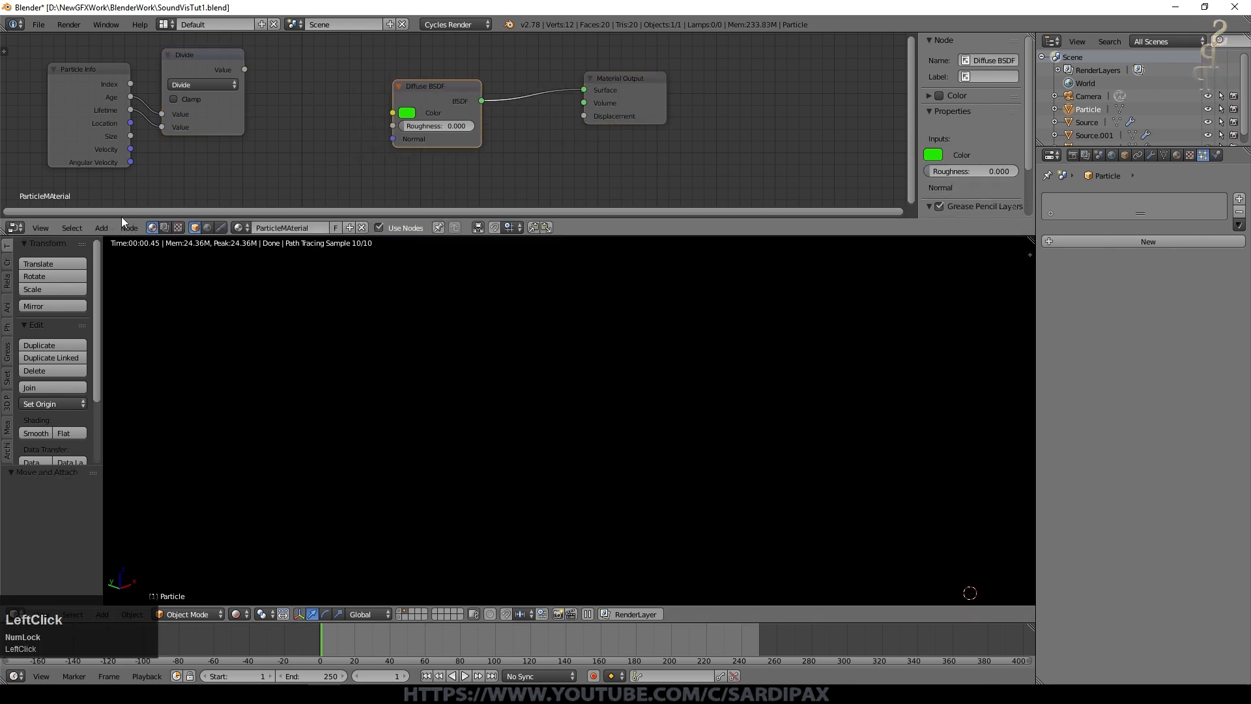
left_click(101, 227)
mouse_move(138, 120)
left_click(209, 131)
left_click_drag(644, 78, 792, 85)
left_click_drag(450, 86, 600, 125)
left_click_drag(332, 51, 388, 54)
left_click_drag(245, 70, 315, 159)
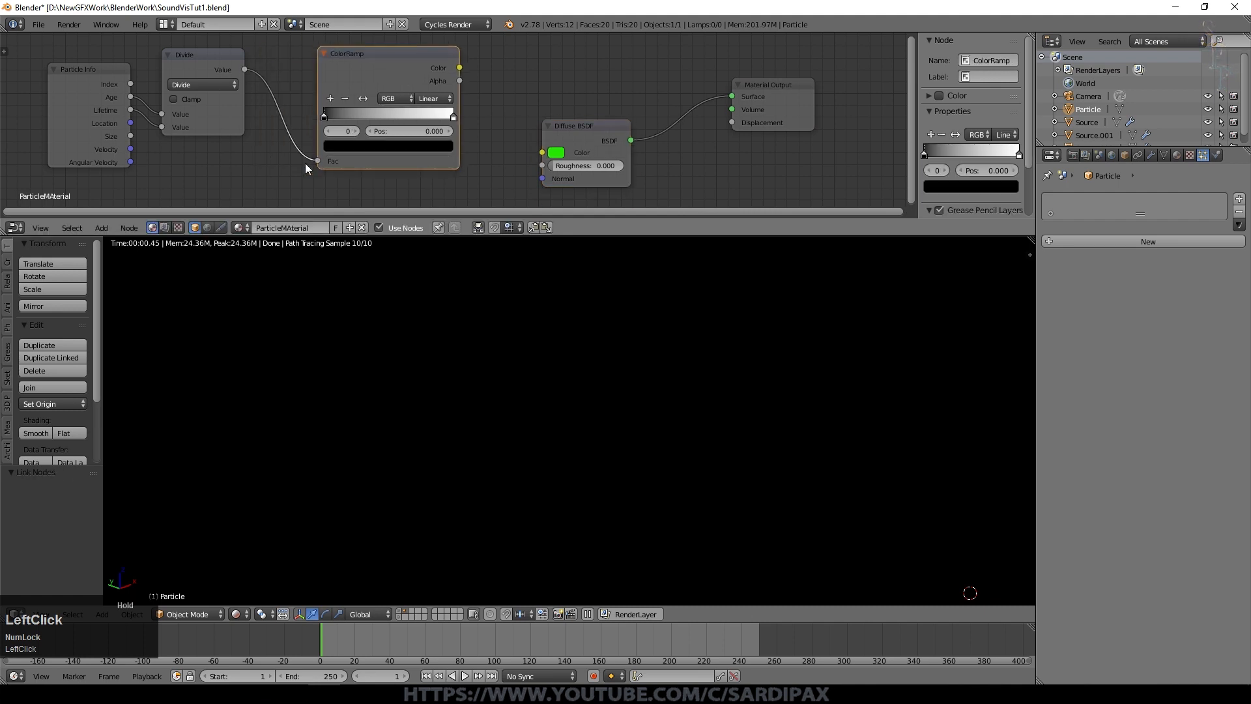
Set the ColorRamp to B-Spline interpolation and bring both stops near the middle, with the black stop at about 0.445
scroll(382, 139, "up", 2)
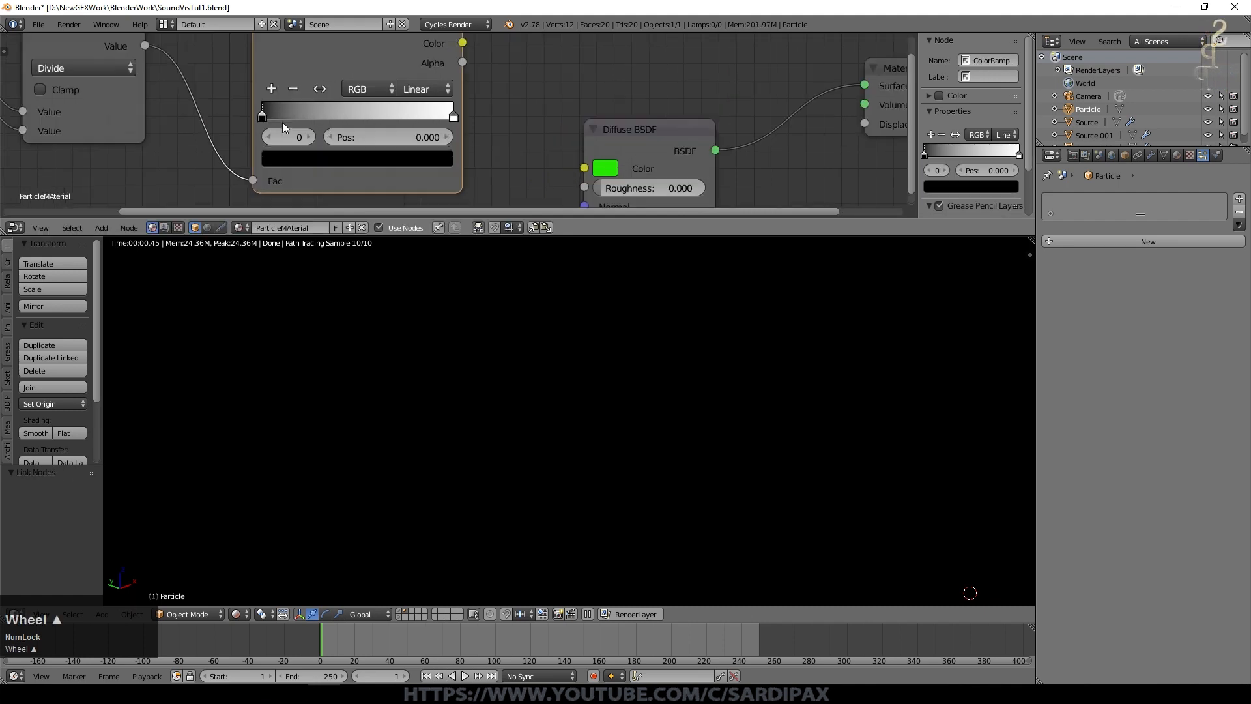
left_click(437, 88)
left_click(422, 168)
left_click_drag(265, 118, 356, 116)
left_click_drag(453, 116, 347, 117)
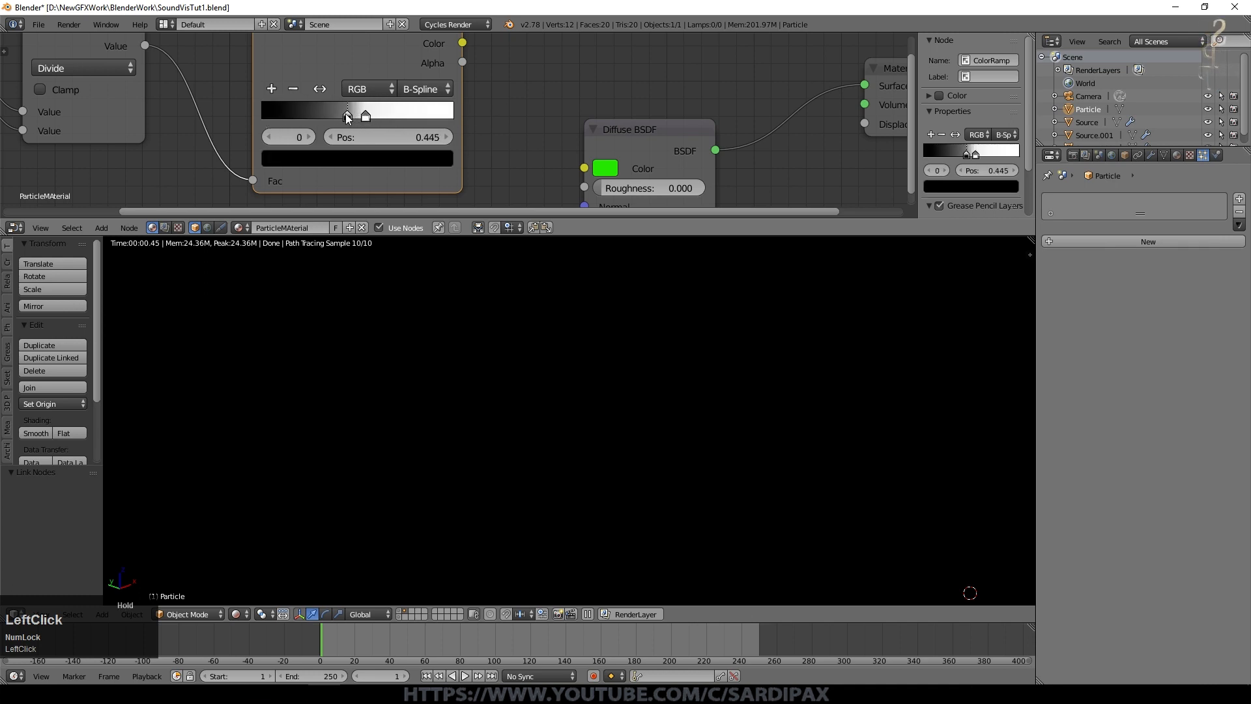
Replace the Diffuse BSDF with a green Emission shader and duplicate it below as a white Emission
scroll(545, 126, "down", 4)
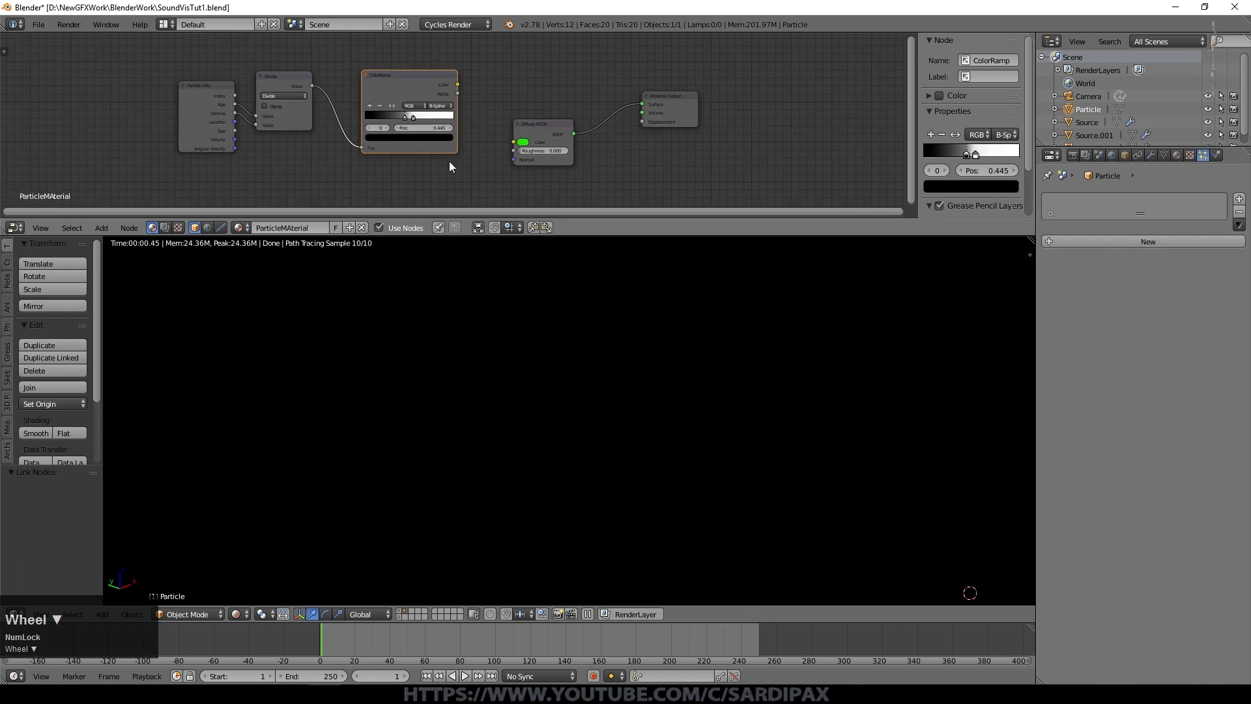
left_click(540, 129)
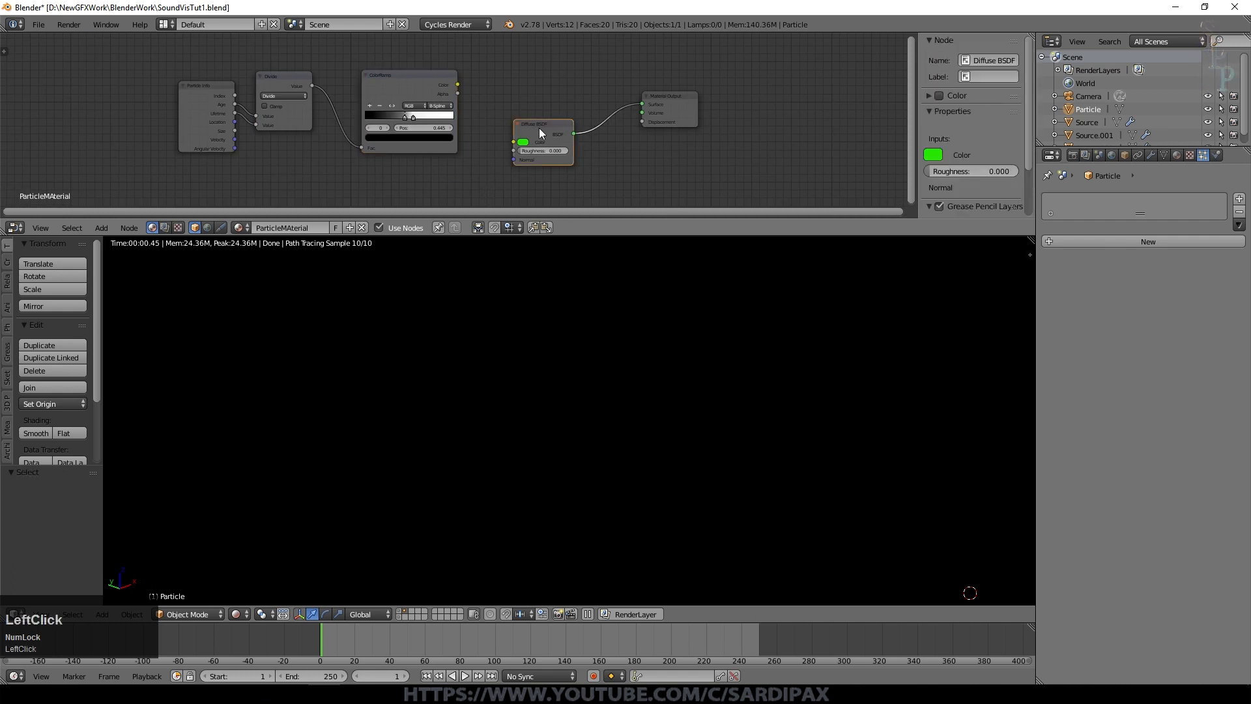
key("Delete")
left_click(102, 227)
mouse_move(122, 174)
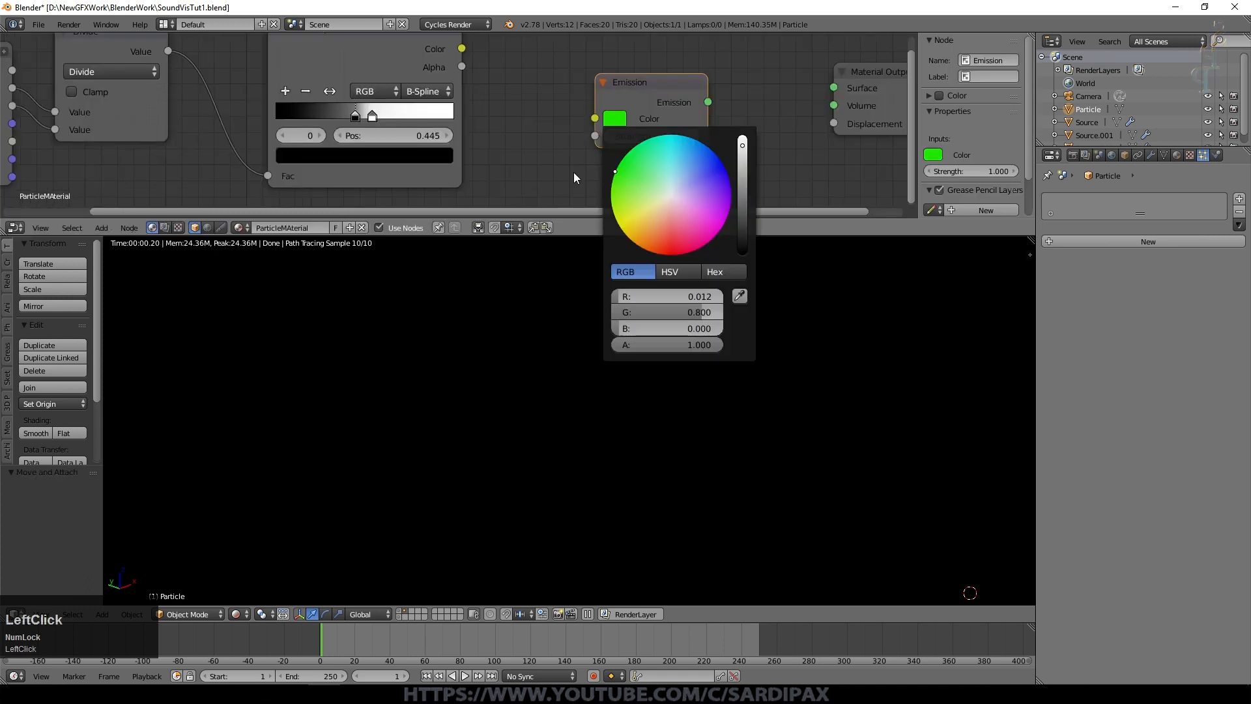
left_click(609, 202)
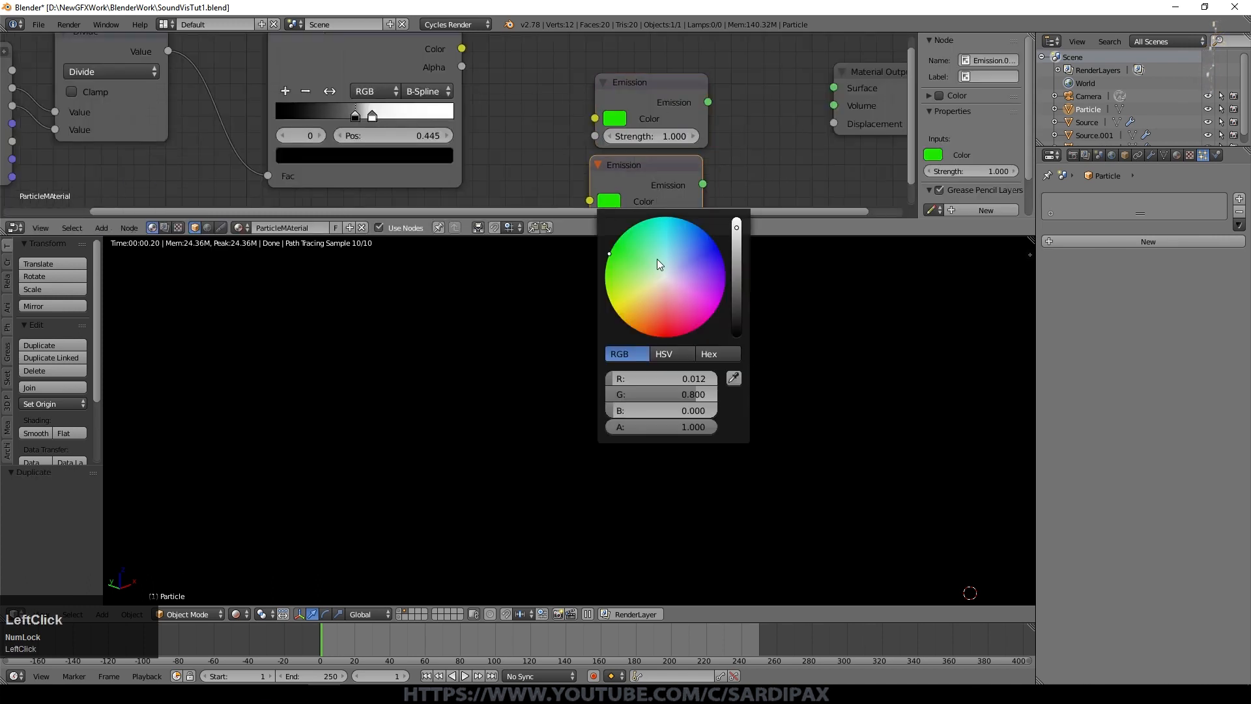
mouse_move(608, 369)
left_mouse_down()
mouse_move(714, 378)
mouse_move(724, 395)
mouse_move(782, 411)
left_mouse_up()
Add a Mix Shader combining the green and white Emission shaders and connect it to the Material Output's Surface
scroll(743, 95, "down", 6)
left_click_drag(743, 95, 808, 57)
left_click(101, 228)
mouse_move(122, 174)
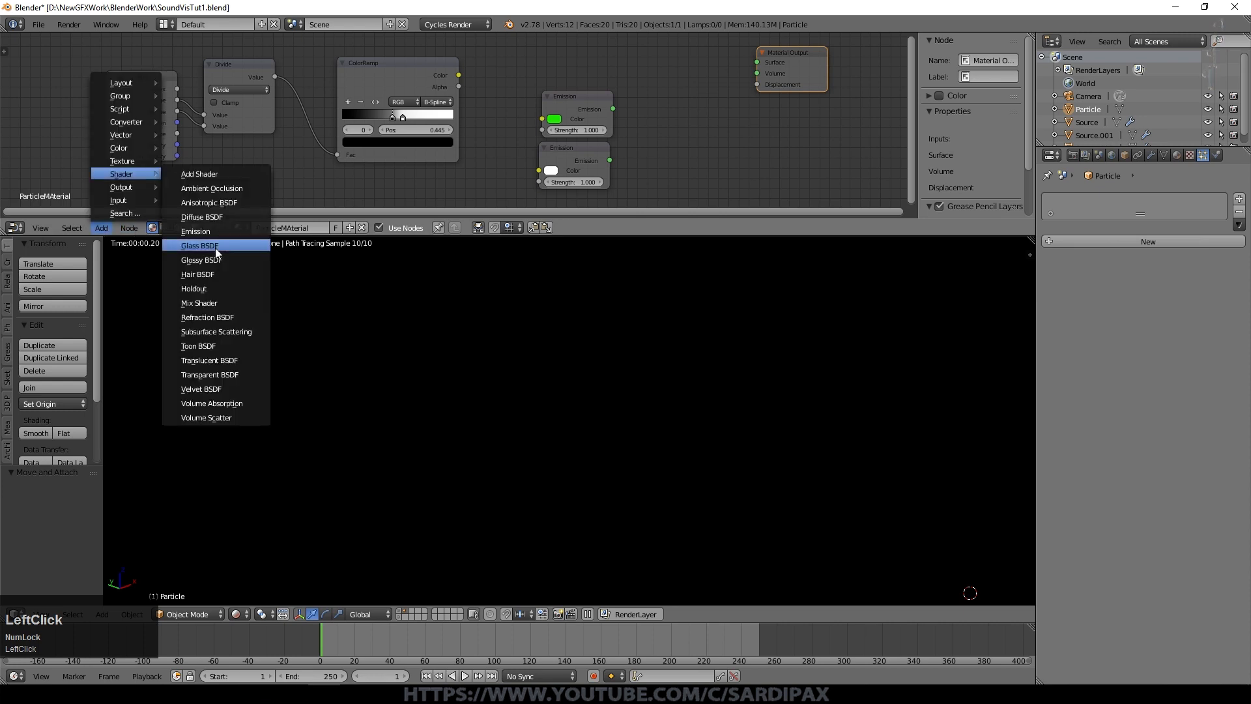
left_click(221, 303)
left_click(658, 78)
left_click_drag(612, 109, 654, 132)
left_click_drag(756, 65, 757, 66)
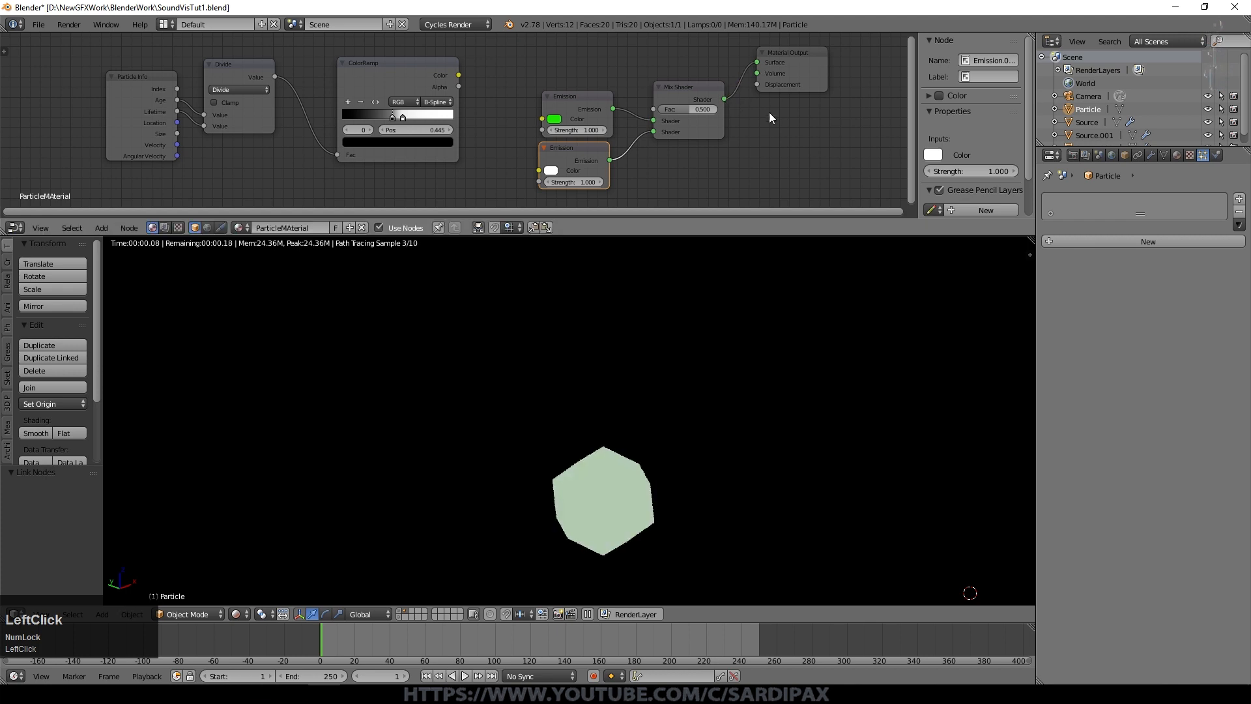
Test the Mix Shader's factor, and connect the ColorRamp's Color output to its Fac input
left_click_drag(682, 89, 712, 87)
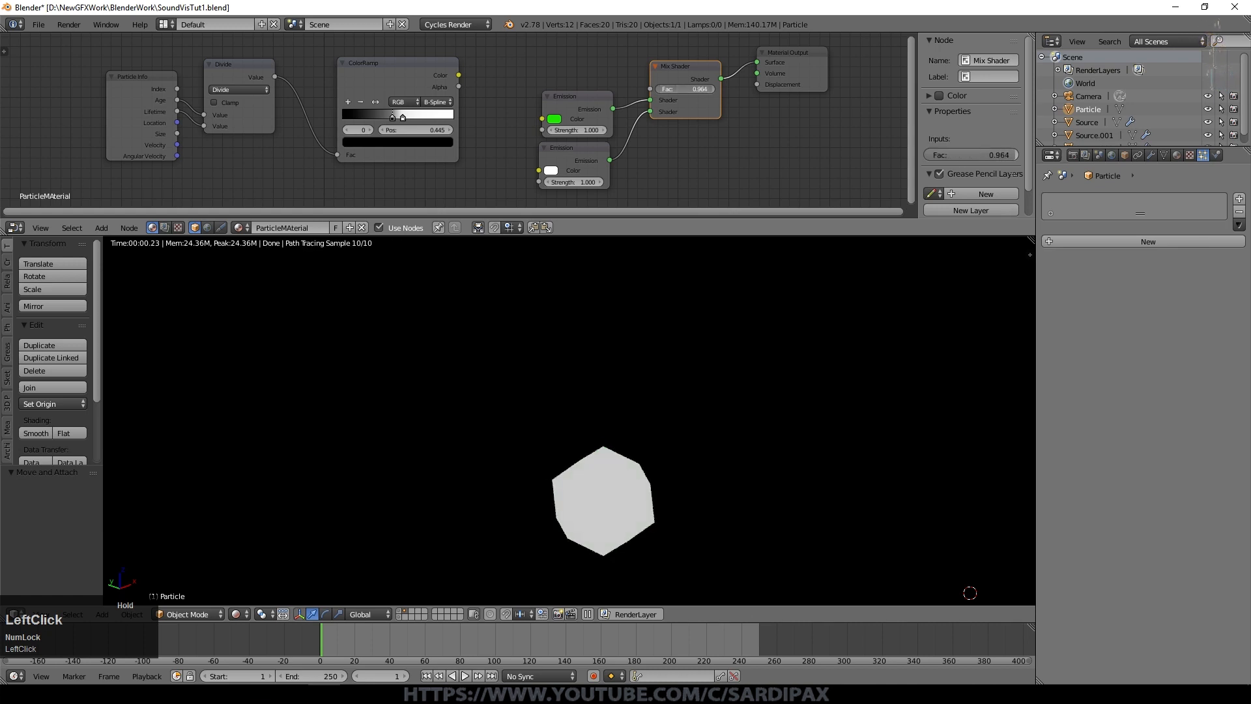
left_click_drag(458, 75, 470, 76)
left_click_drag(625, 83, 652, 89)
scroll(625, 146, "down", 3)
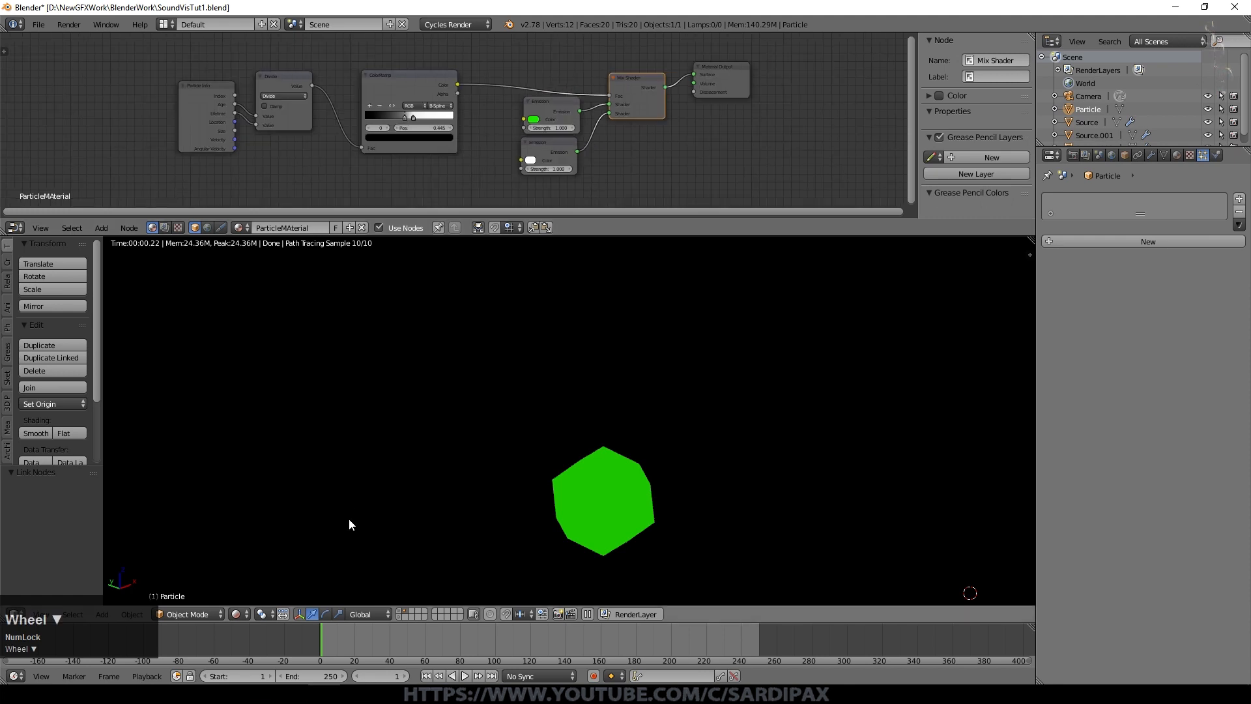
Show the first layer, play the animation to frame 91, and examine the particles' colour gradient from several views
left_click(399, 612)
left_click(464, 676)
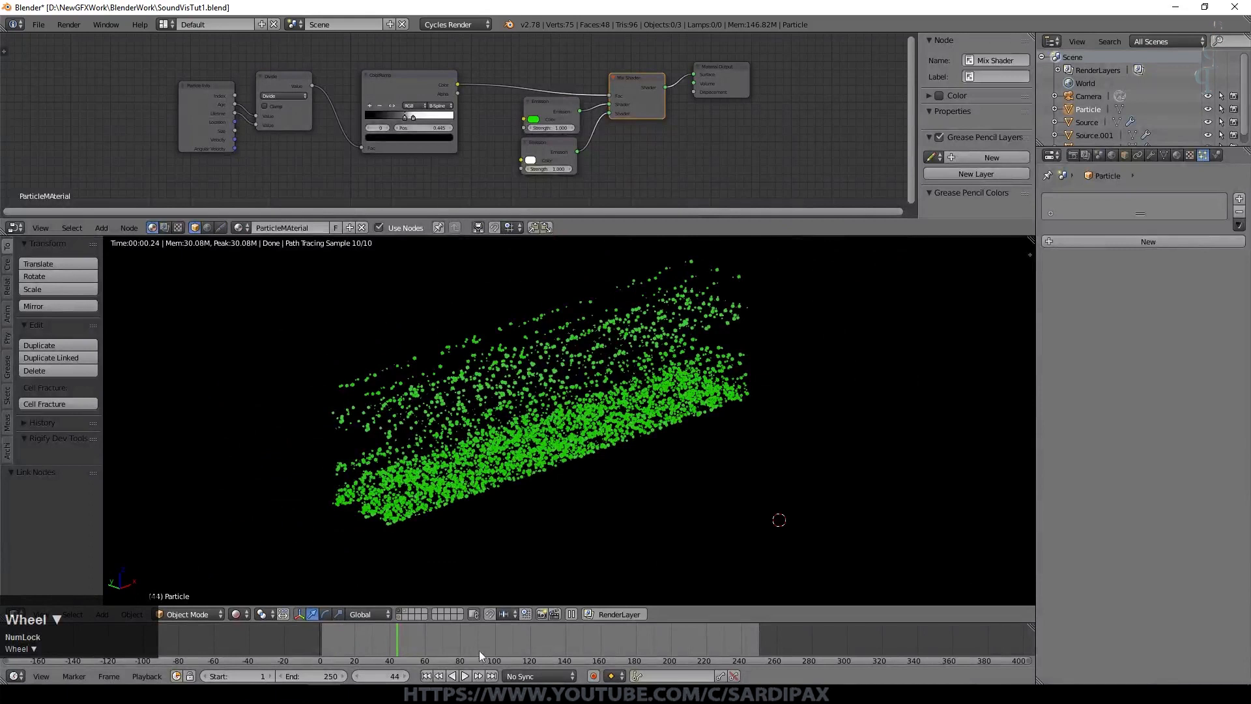
left_click(464, 678)
scroll(515, 340, "down", 5)
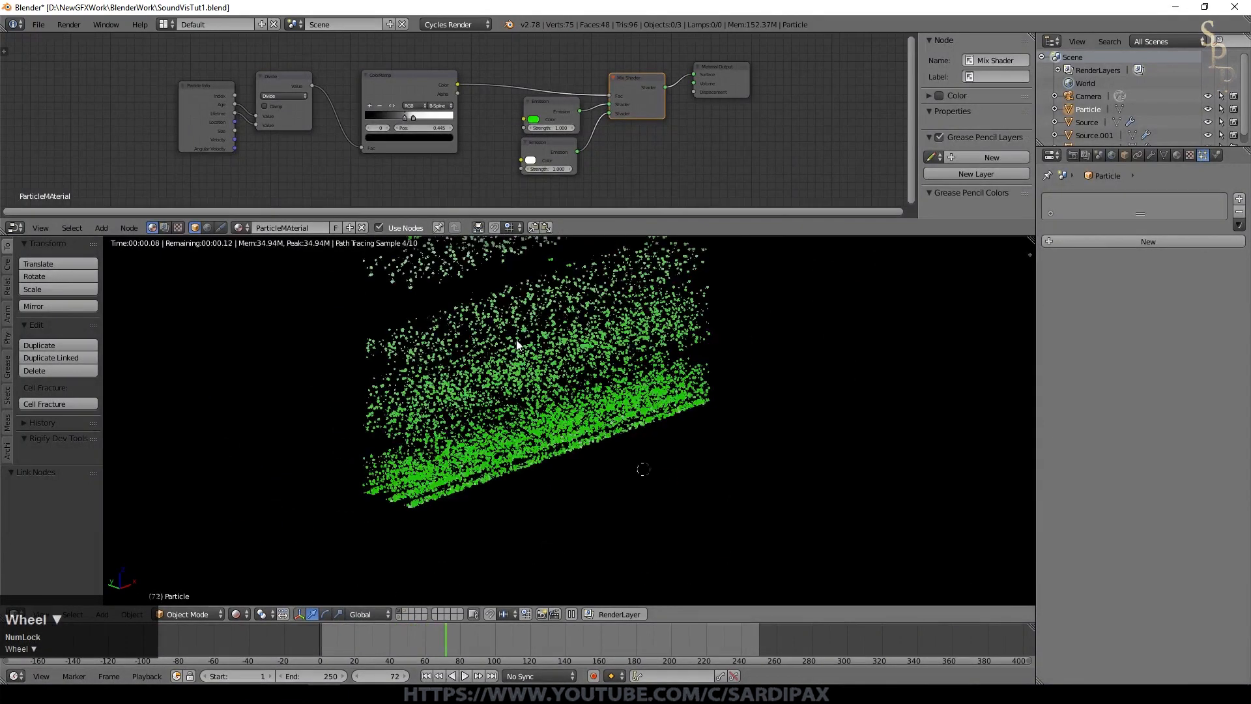
middle_click_drag(623, 417, 565, 396)
key("KP_1")
left_click(467, 679)
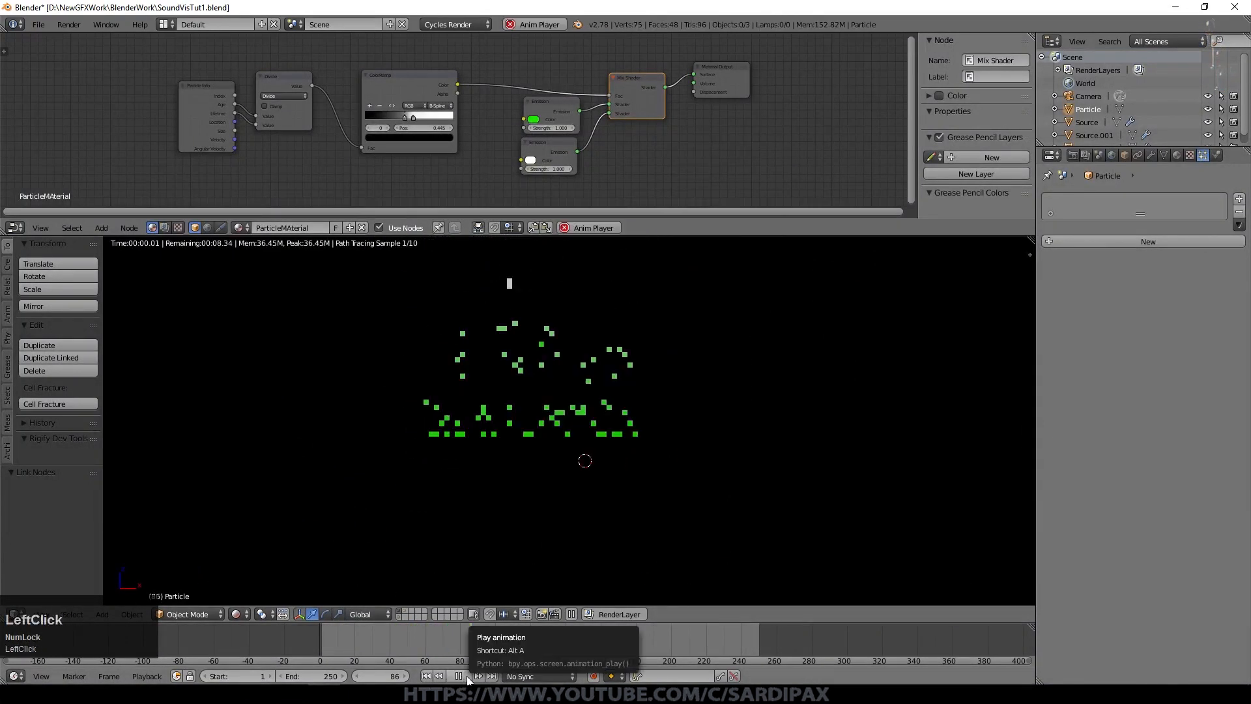
left_click(467, 679)
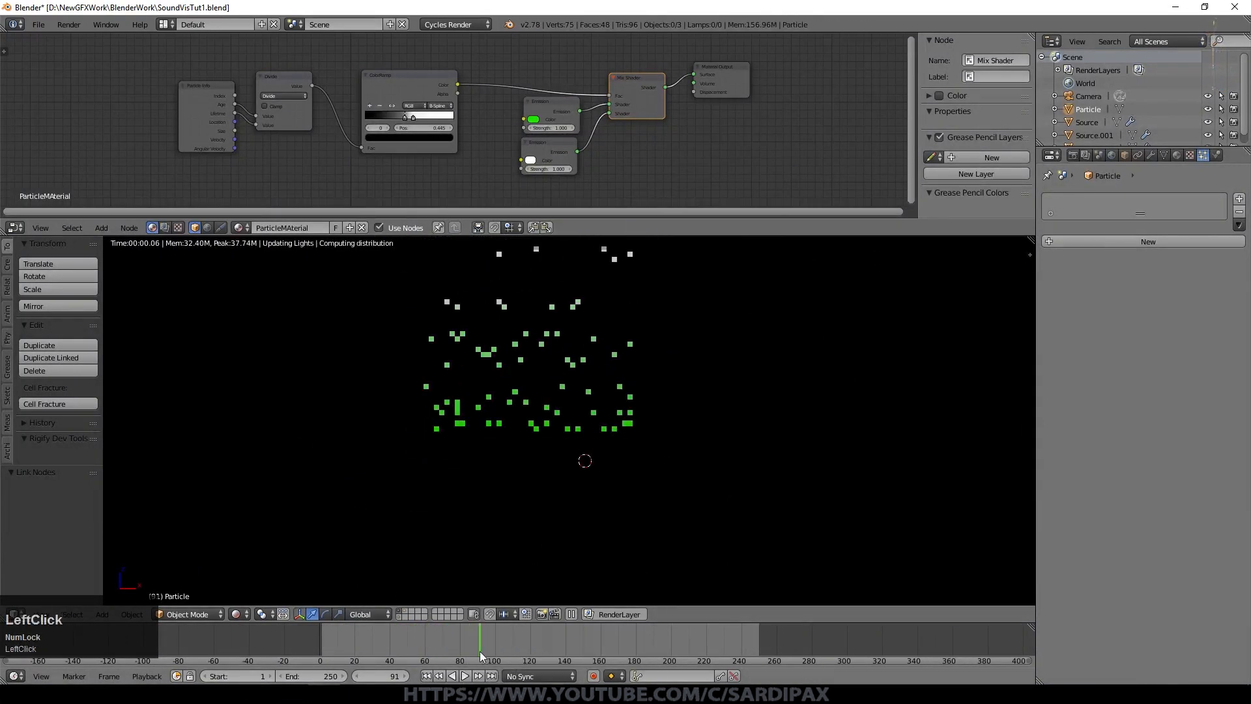
middle_click_drag(658, 311, 472, 266)
scroll(471, 266, "up", 2)
scroll(504, 357, "up", 2)
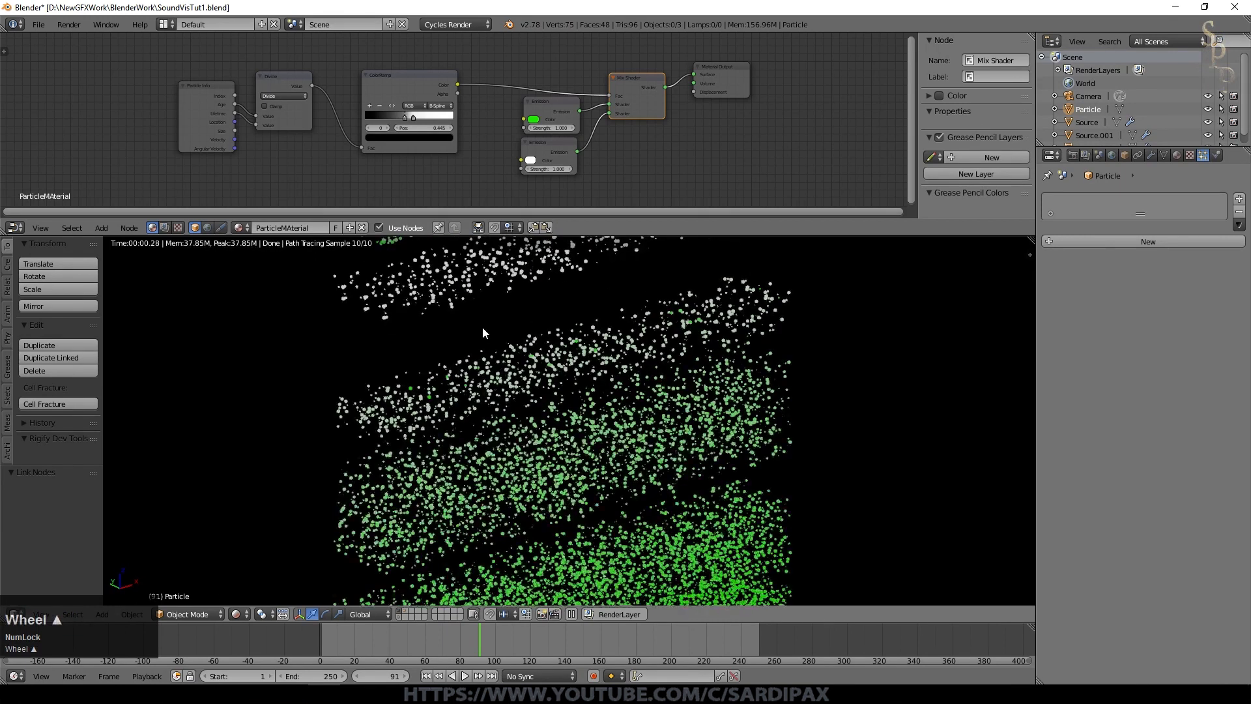
scroll(483, 329, "up", 1)
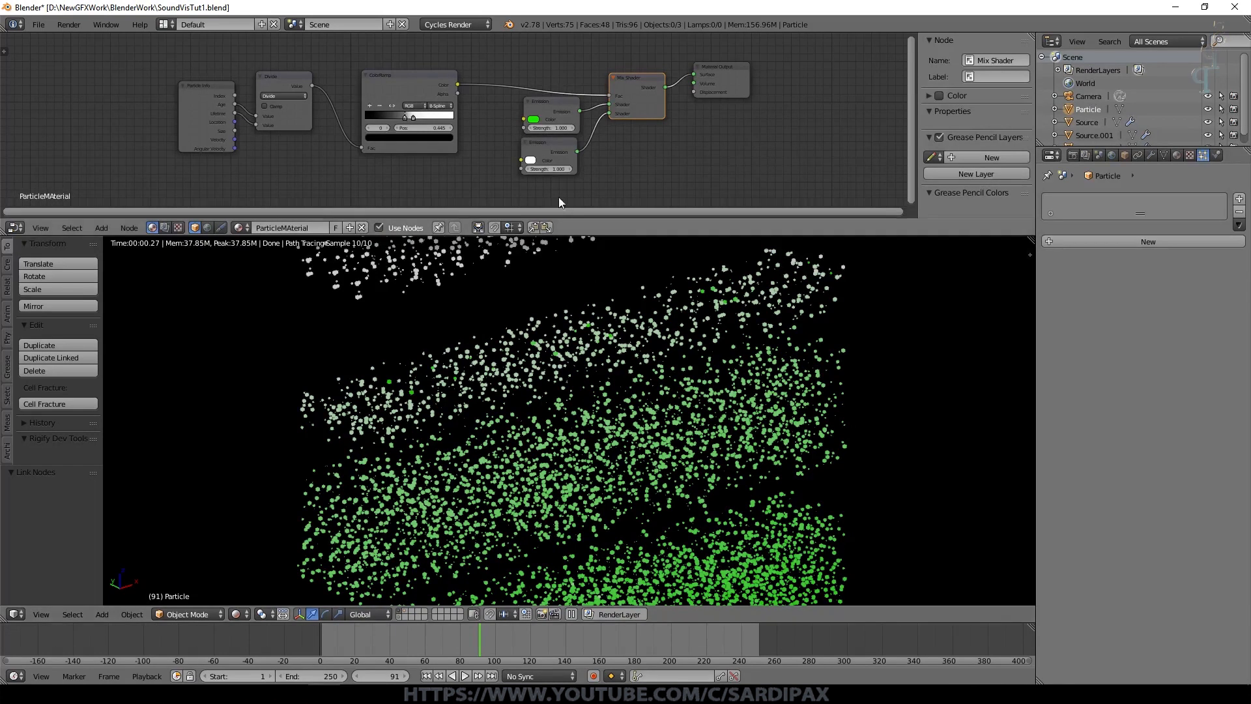
Set the green Emission shader's strength to 3
left_click(533, 159)
mouse_move(555, 89)
left_mouse_down()
mouse_move(564, 104)
mouse_move(539, 131)
mouse_move(582, 132)
mouse_move(539, 140)
mouse_move(583, 140)
left_mouse_up()
left_click(555, 128)
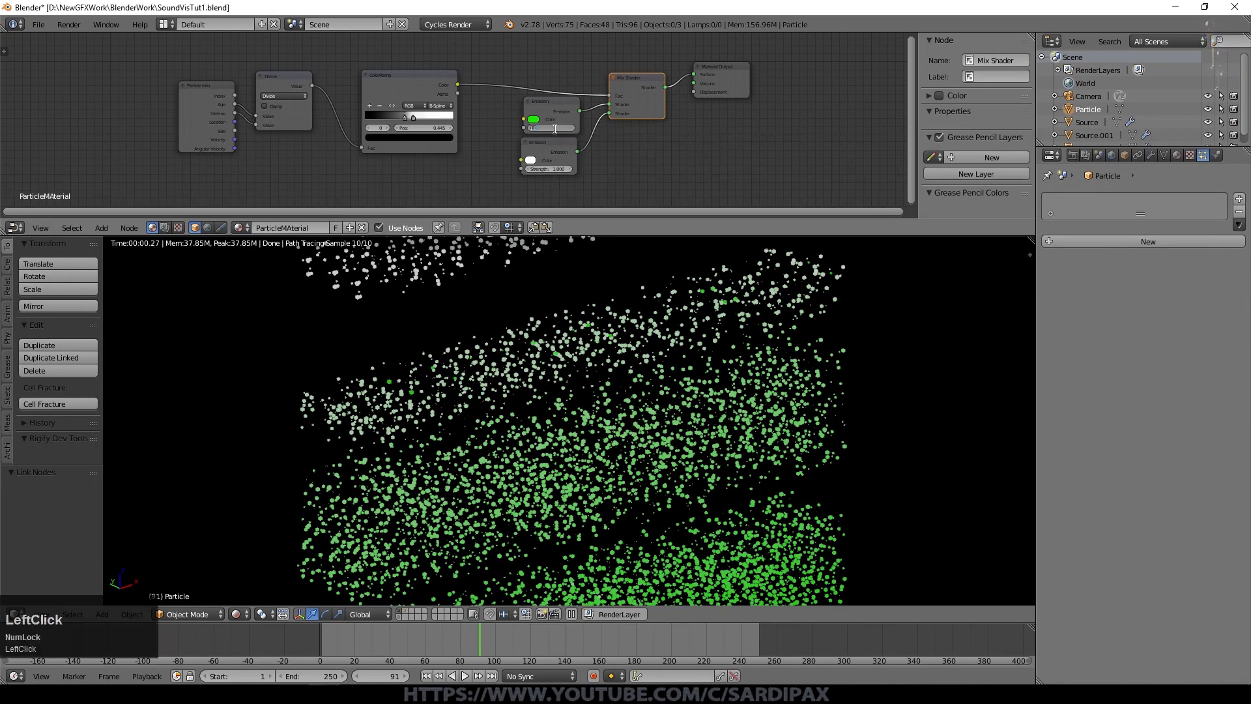
type("3")
key("KP_Enter")
scroll(756, 415, "down", 2)
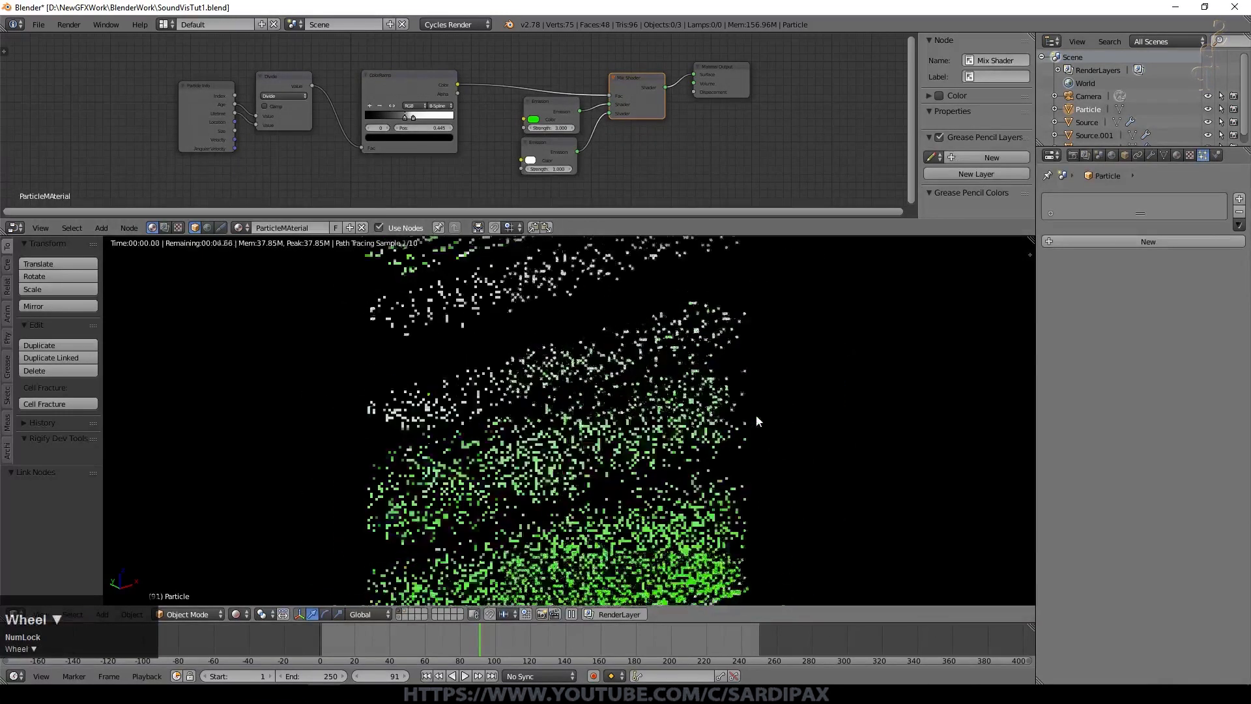
scroll(756, 416, "down", 2)
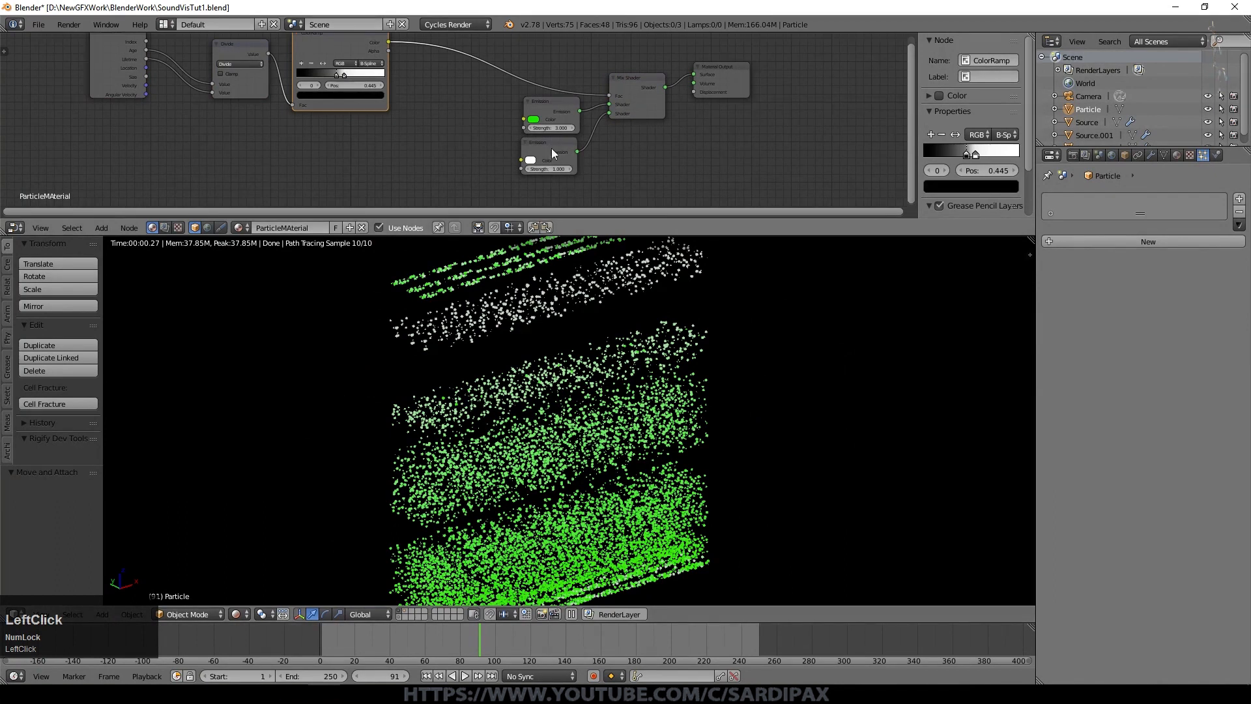
Move the white Emission node lower and place a duplicate of the ColorRamp below the original
left_click_drag(551, 153, 581, 191)
scroll(577, 548, "up", 2)
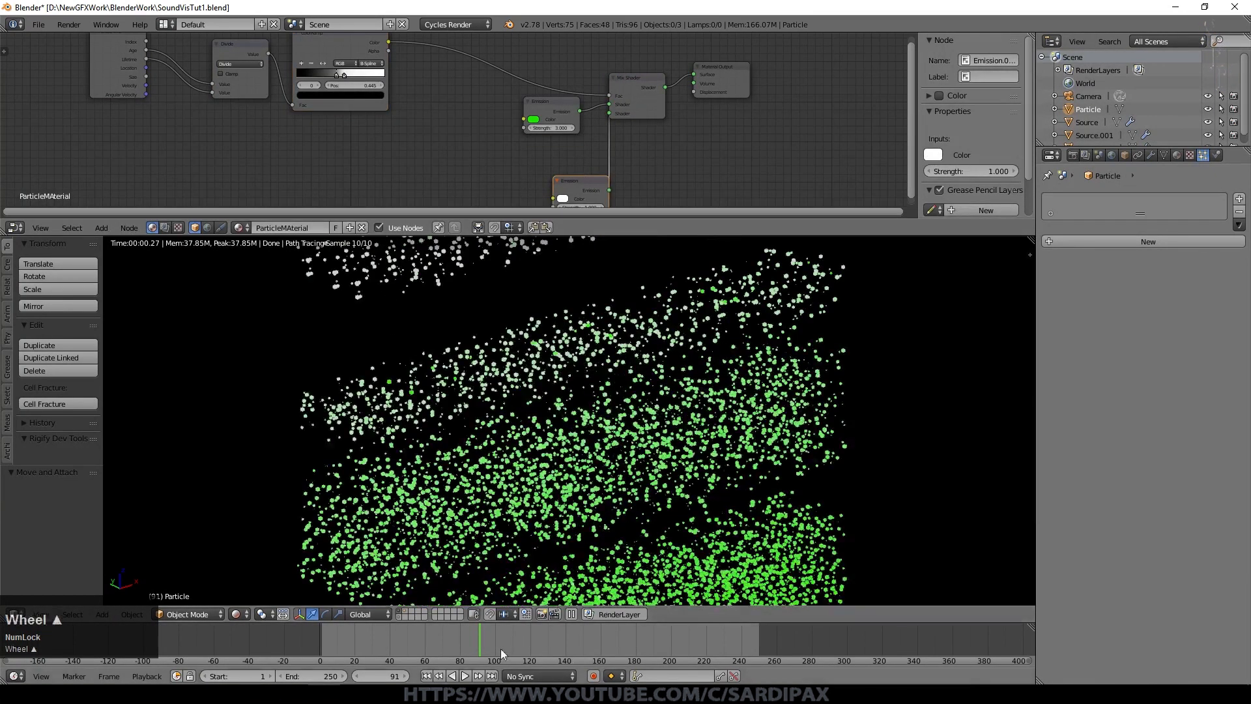
left_click(324, 42)
key("shift+d")
left_click(326, 143)
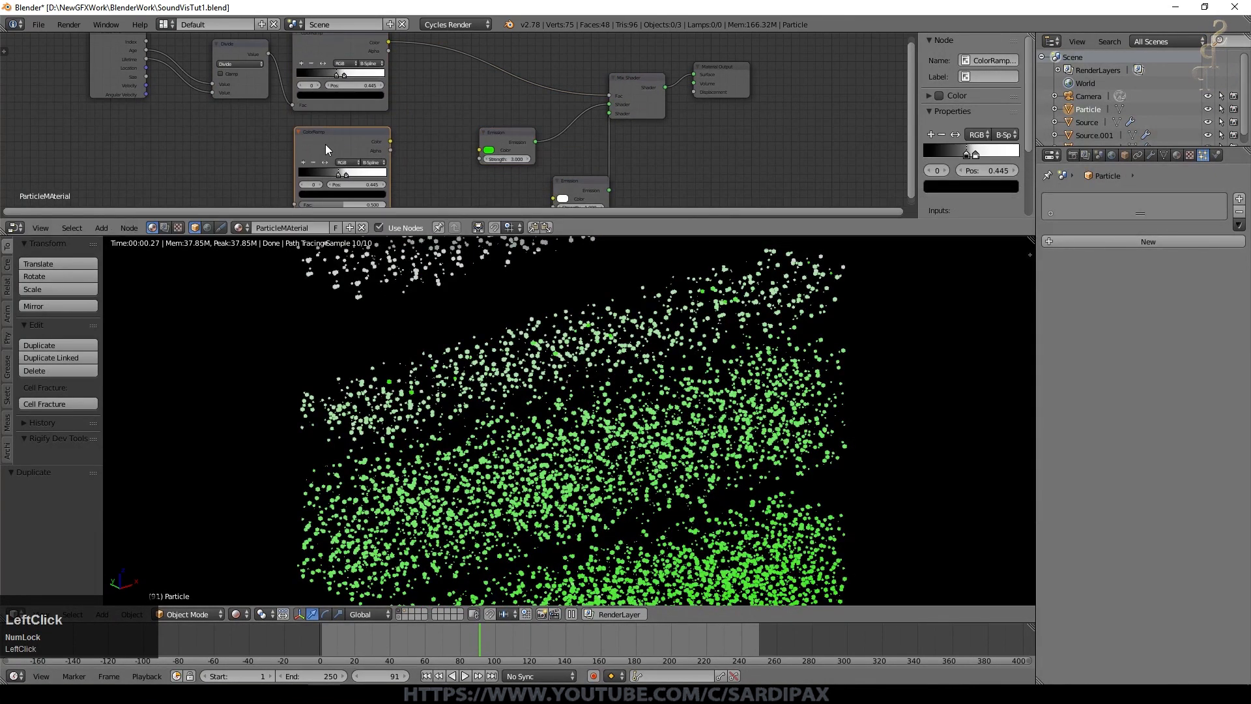
Adjust the original ColorRamp's stops to a narrow transition, with the white stop at about 0.464
mouse_move(340, 73)
left_mouse_down()
mouse_move(360, 76)
mouse_move(339, 76)
left_mouse_up()
left_click(340, 76)
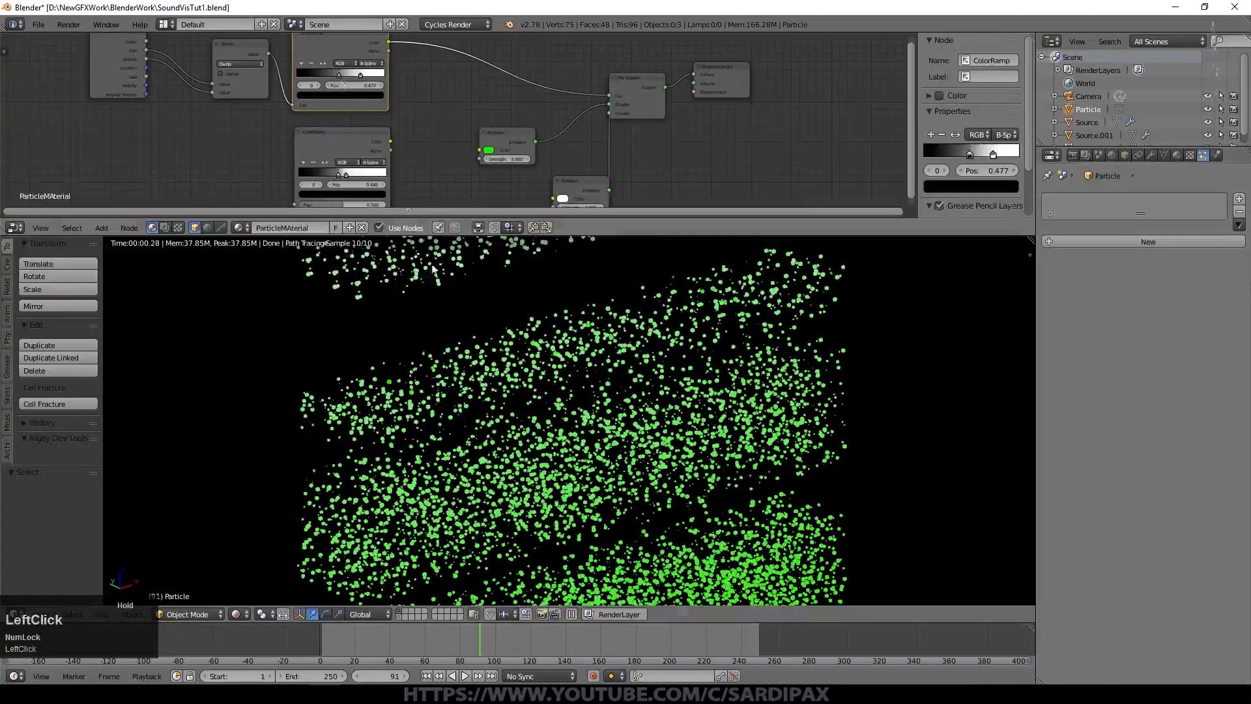
scroll(451, 307, "down", 3)
scroll(450, 306, "up", 3)
mouse_move(336, 76)
left_mouse_down()
mouse_move(361, 78)
mouse_move(345, 84)
left_mouse_up()
left_click(329, 75)
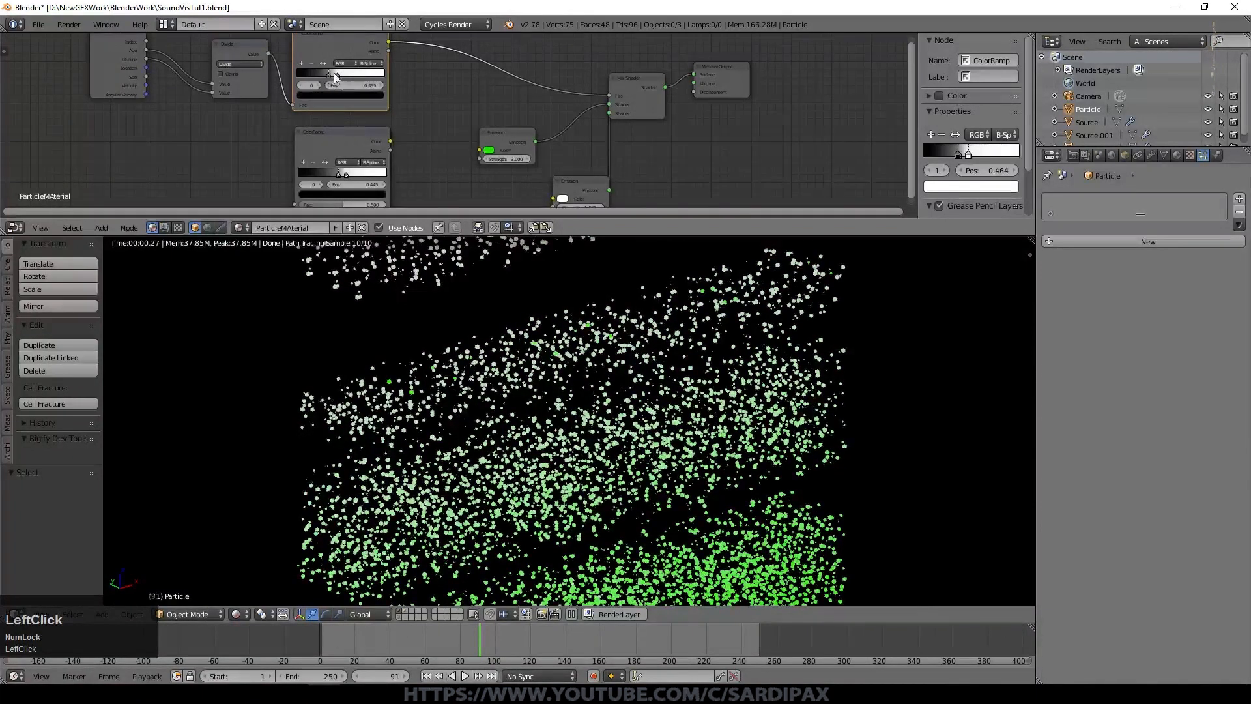
Replace the white Emission with a Diffuse BSDF connected to the Mix Shader's second shader input
left_click(569, 180)
key("Delete")
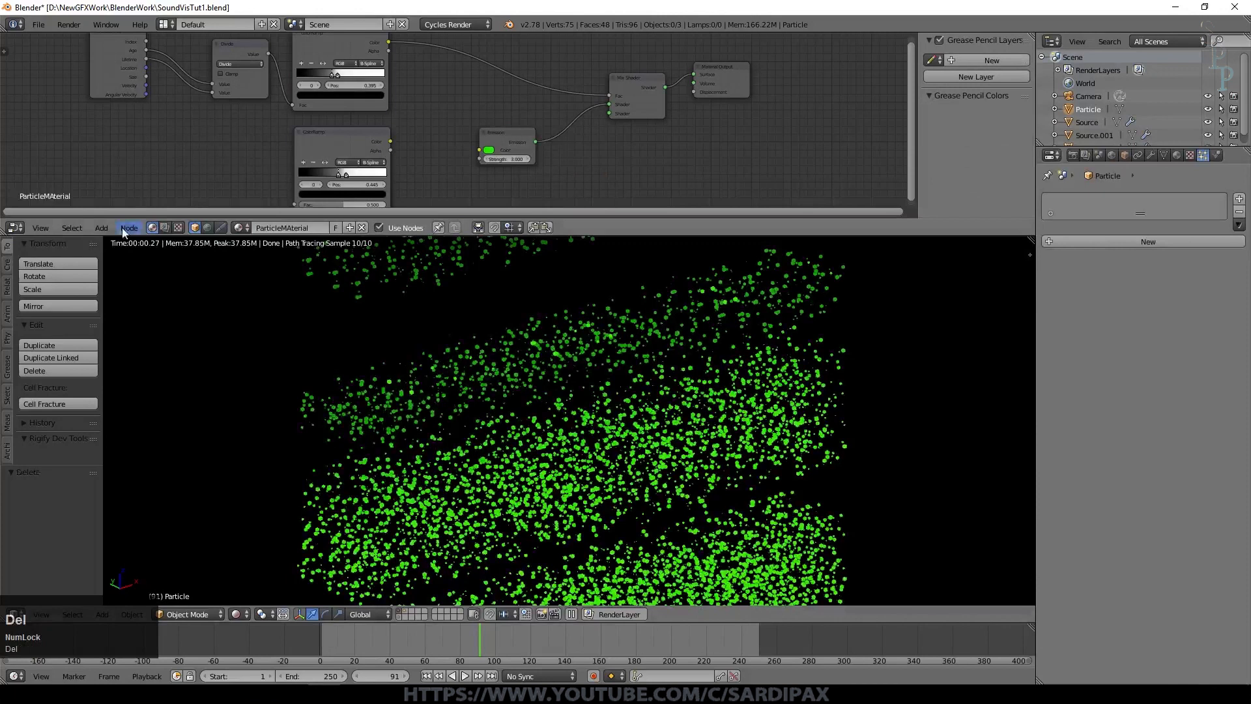
left_click(101, 227)
mouse_move(132, 174)
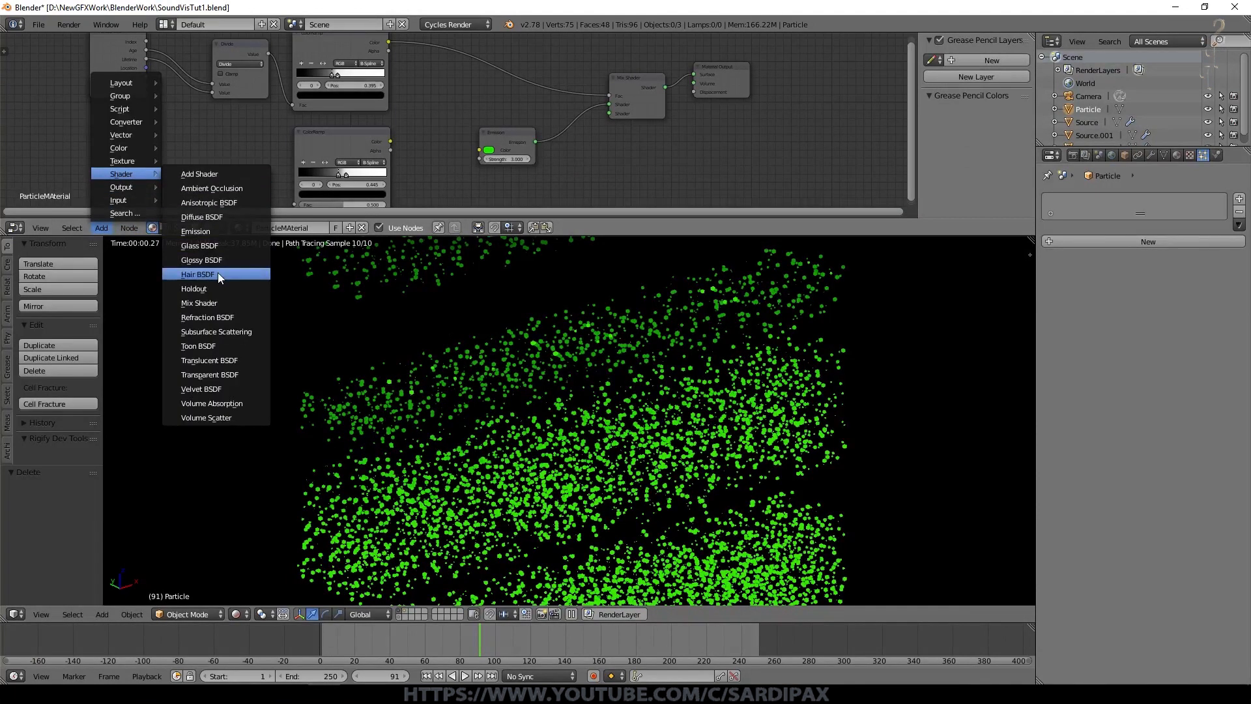
left_click(202, 217)
scroll(491, 314, "down", 3)
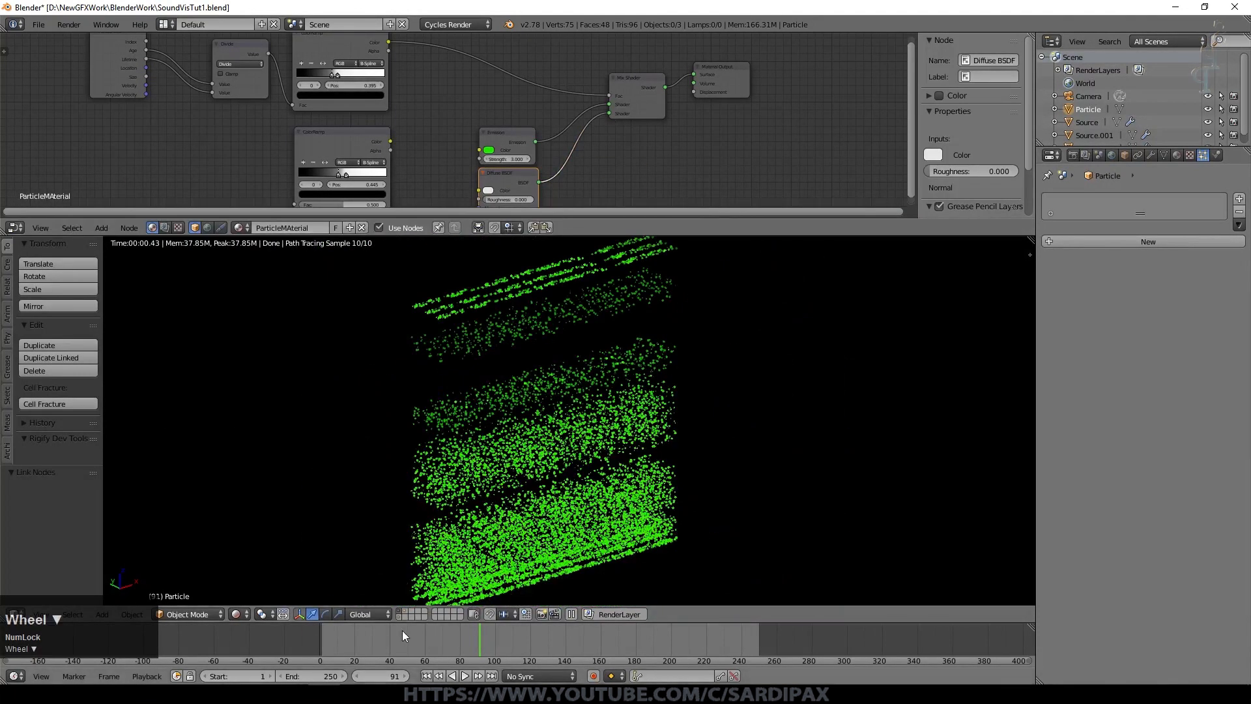
Return to frame 1, check the Source.001 strip's particle seed, and play the animation to frame 117
left_click(365, 640)
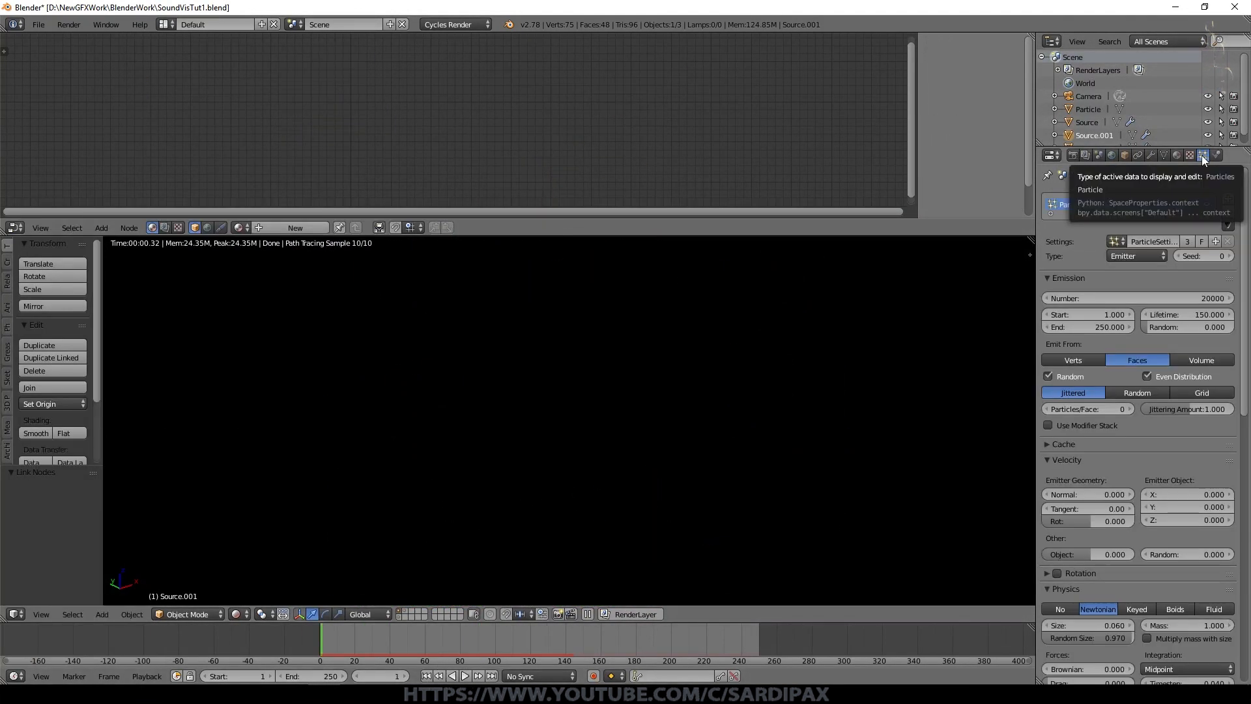
left_click(1181, 255)
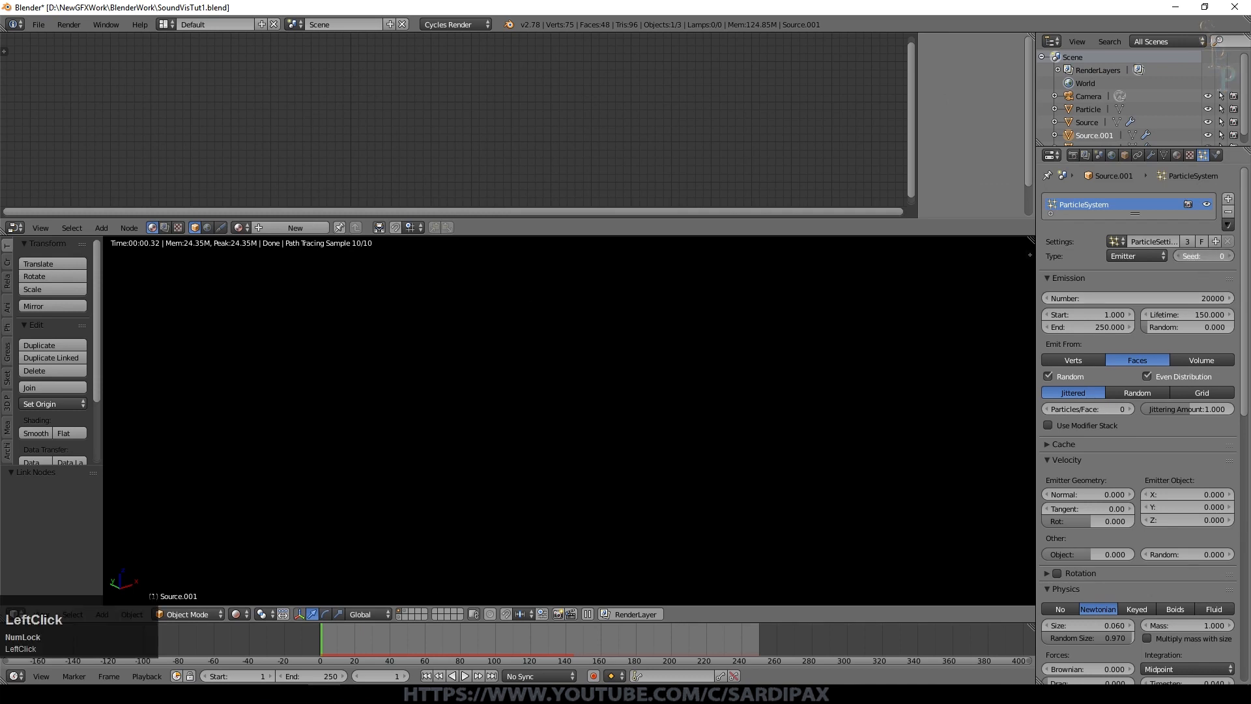
left_click(462, 677)
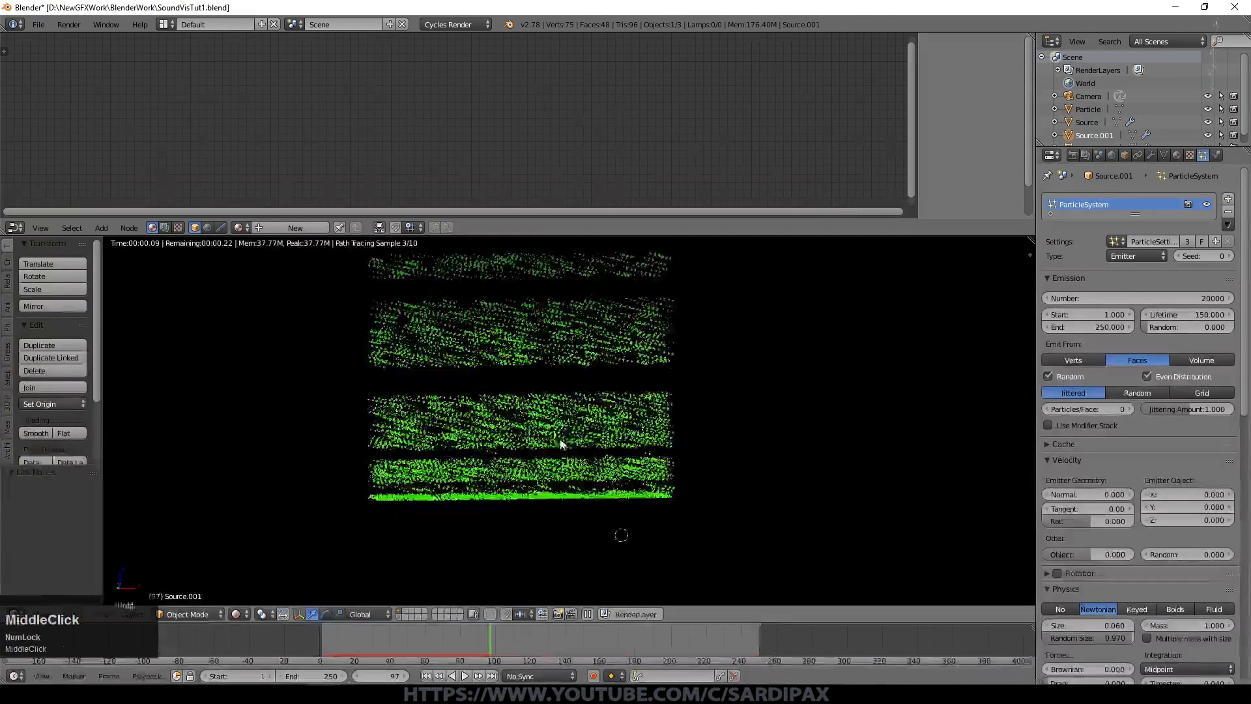
middle_click_drag(561, 444, 564, 241)
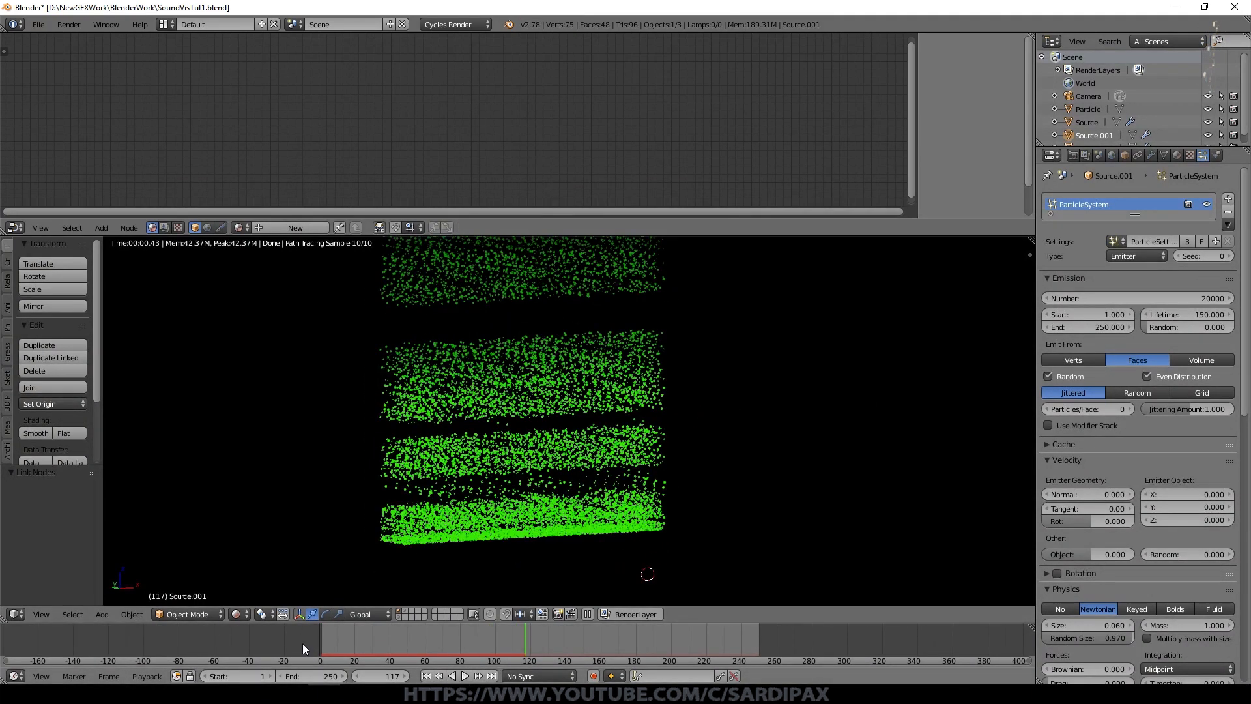
Assign the existing ParticleMAterial to the Source strip, using solid shading to select it and returning the 3D view to rendered shading
left_click(241, 615)
left_click(272, 561)
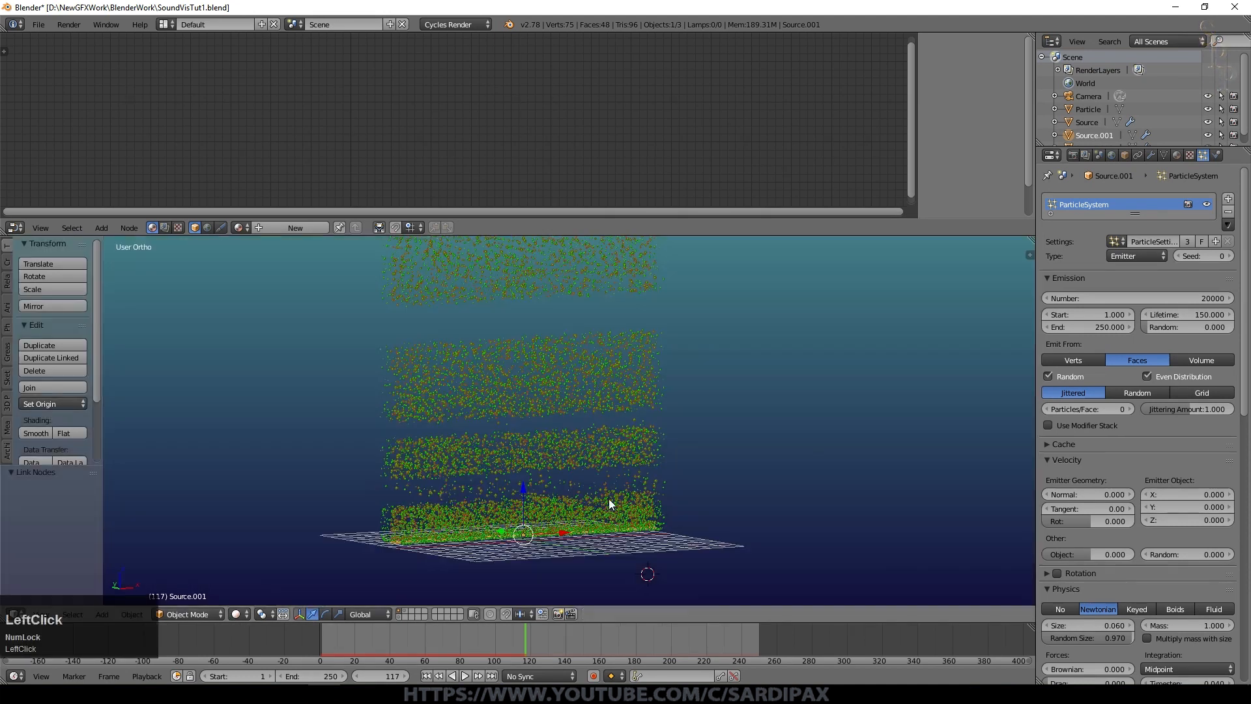
middle_click_drag(756, 562, 693, 559)
right_click(596, 525)
left_click(1177, 155)
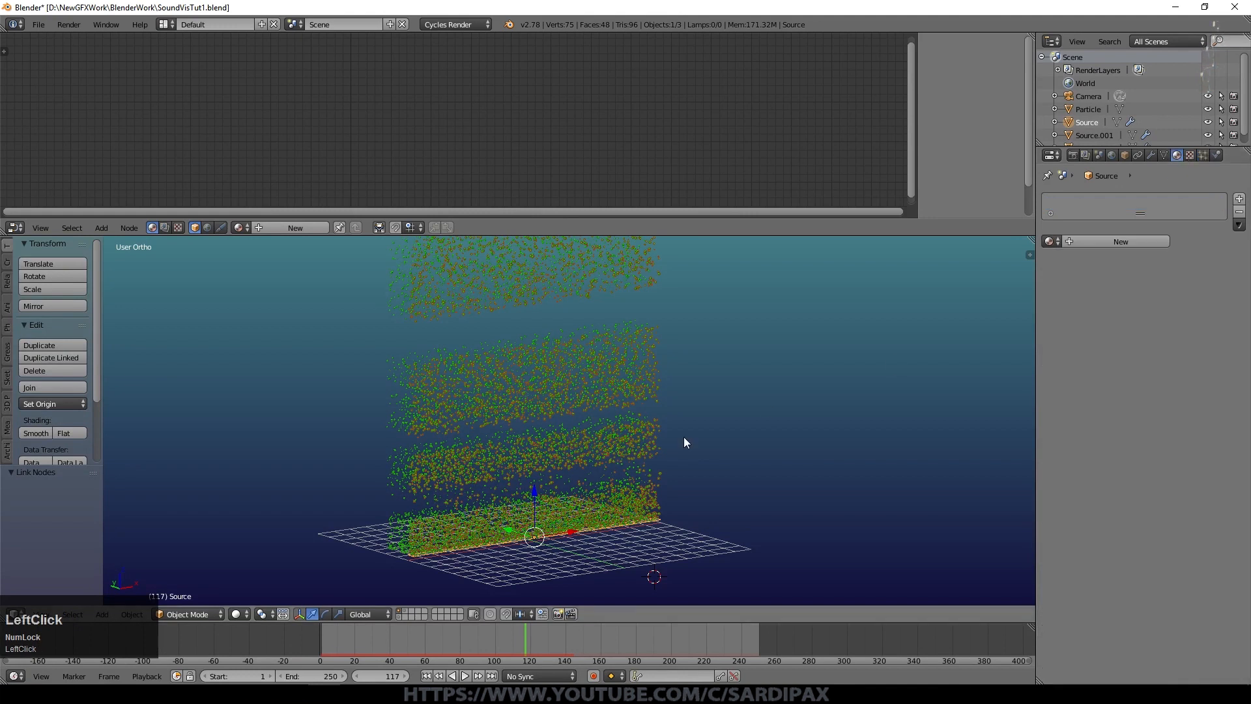
left_click(1129, 242)
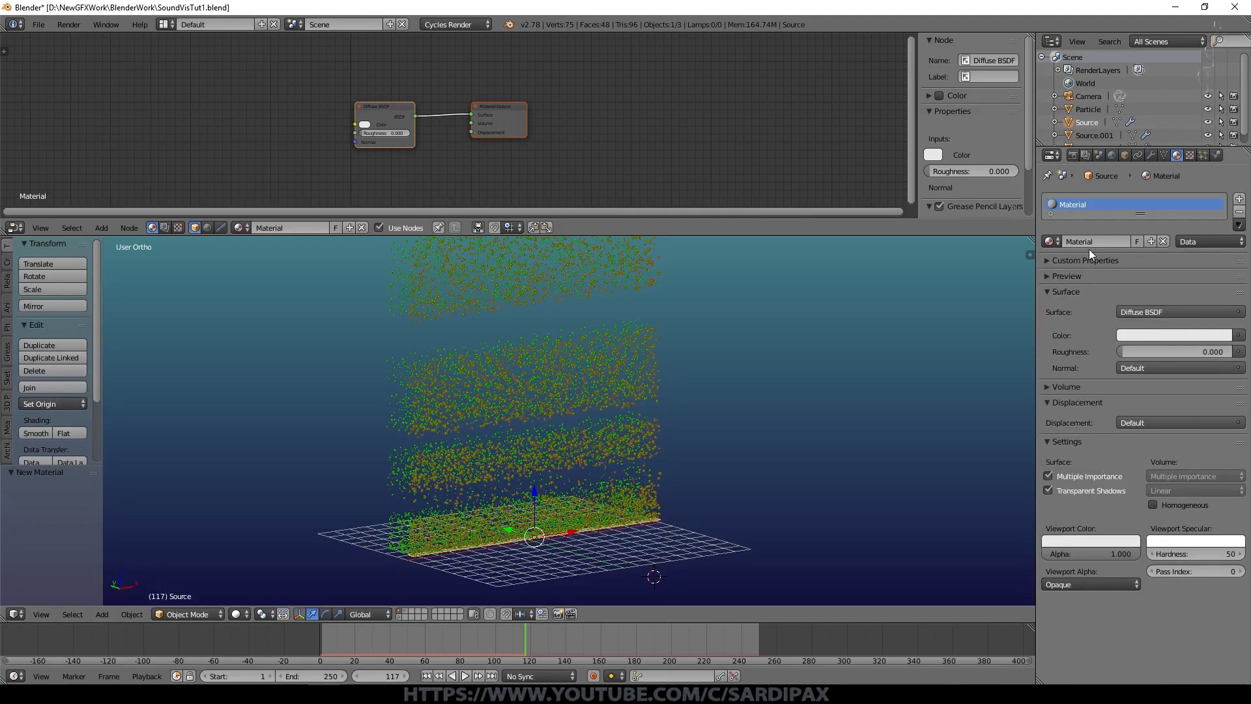
left_click(1050, 242)
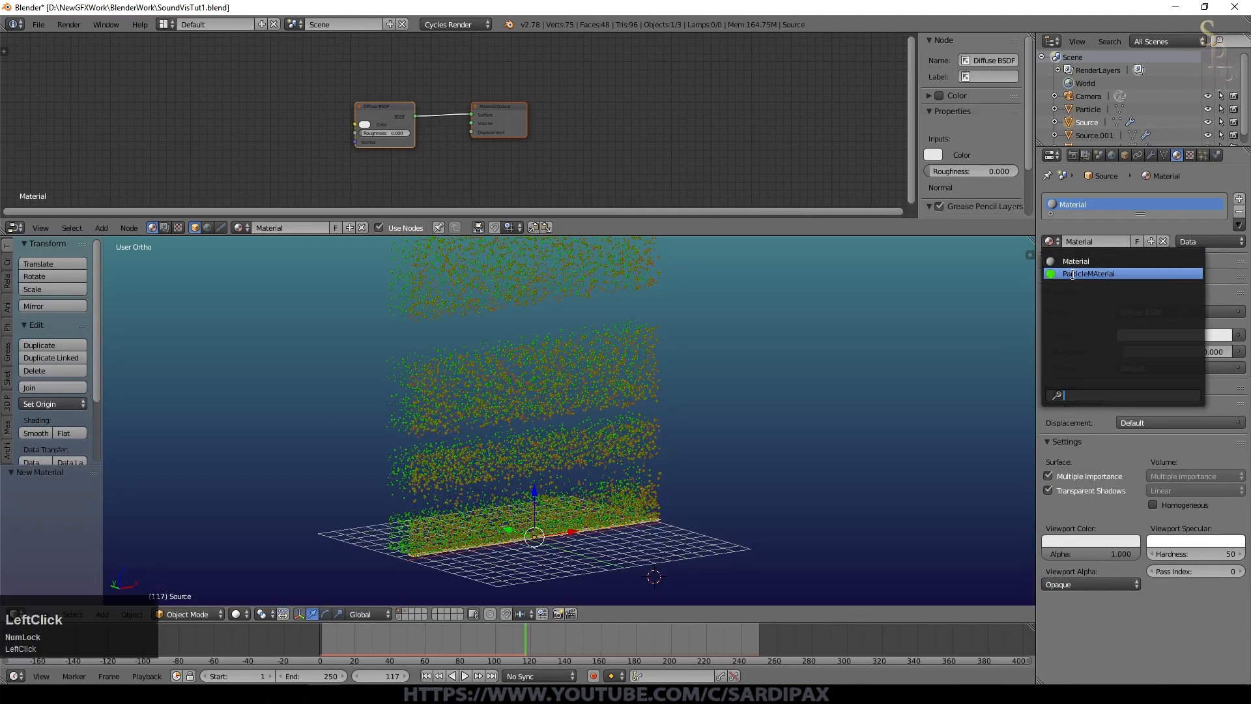
left_click(1073, 275)
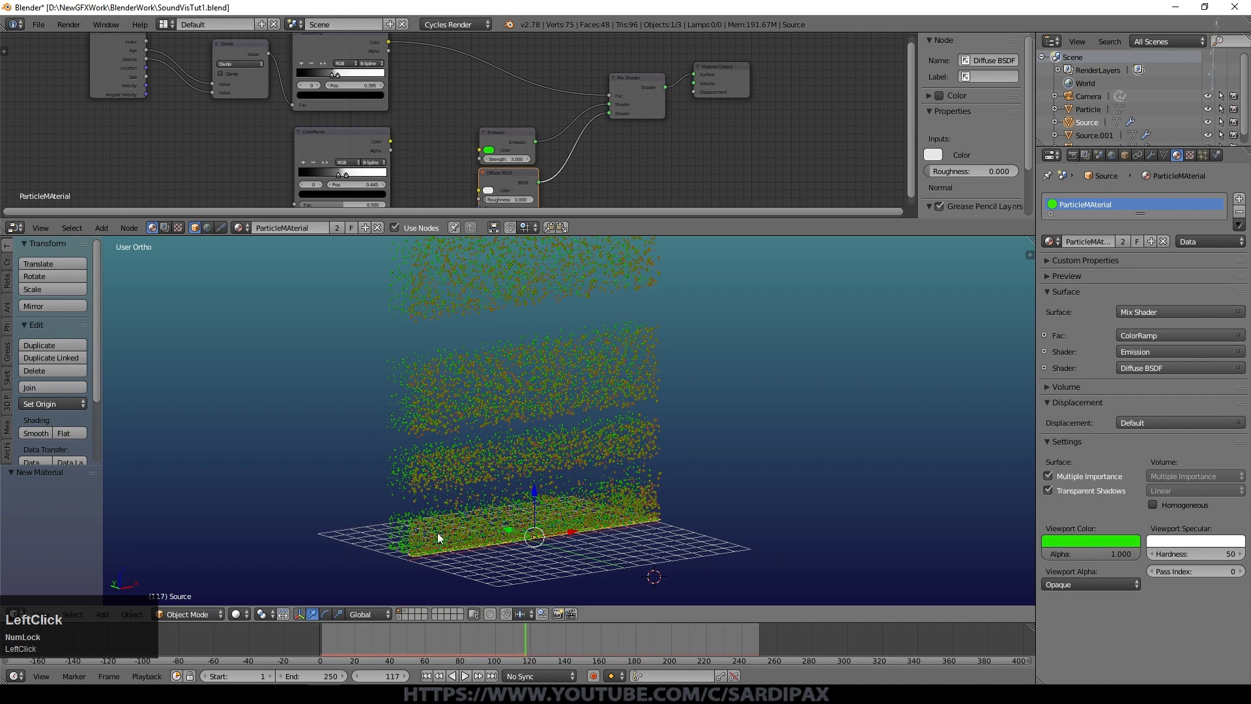
left_click(236, 614)
left_click(264, 522)
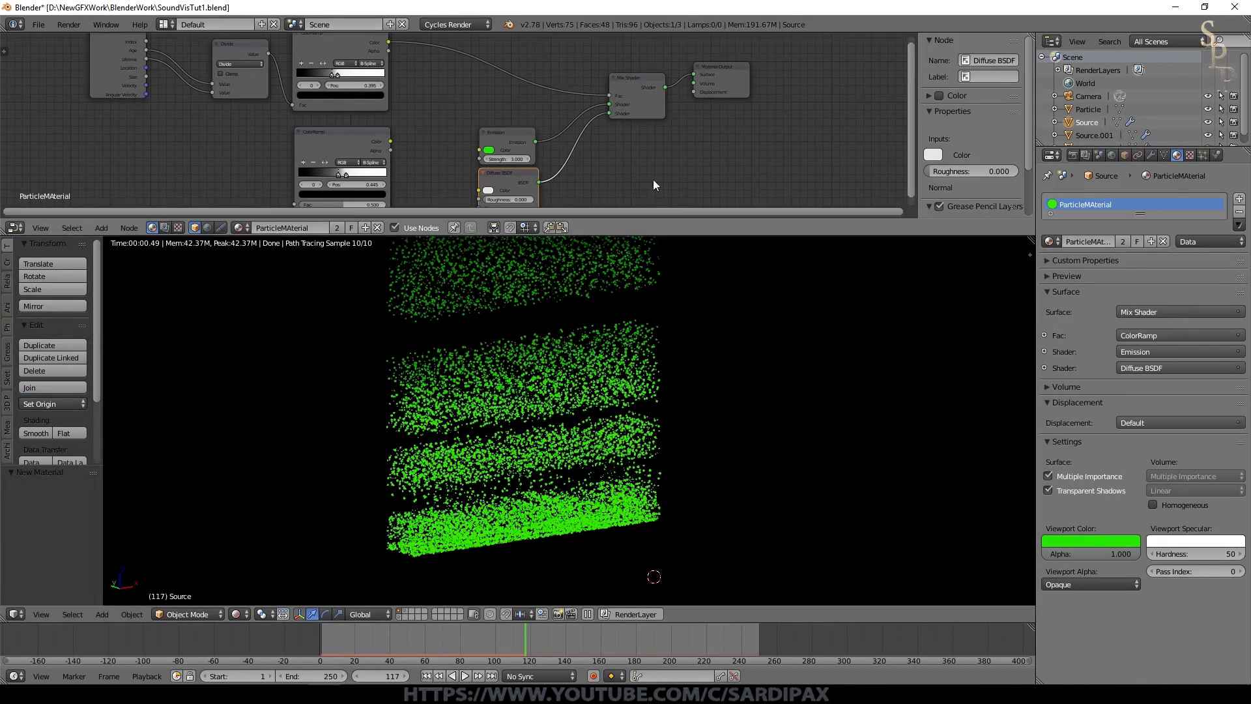
Spread the lower ColorRamp to four stops: first at 0.000, two new middle stops, and the white stop at about 0.868
scroll(620, 162, "up", 3)
left_click_drag(501, 174, 579, 175)
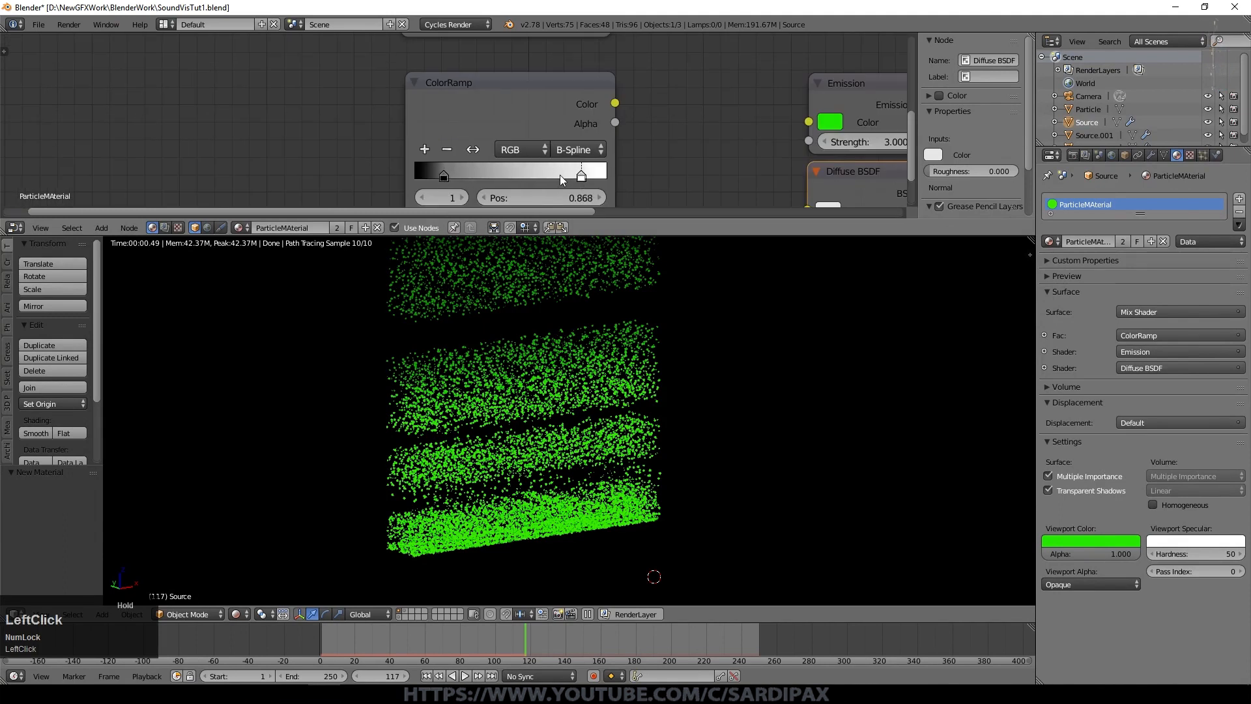
left_click(424, 149)
left_click(424, 150)
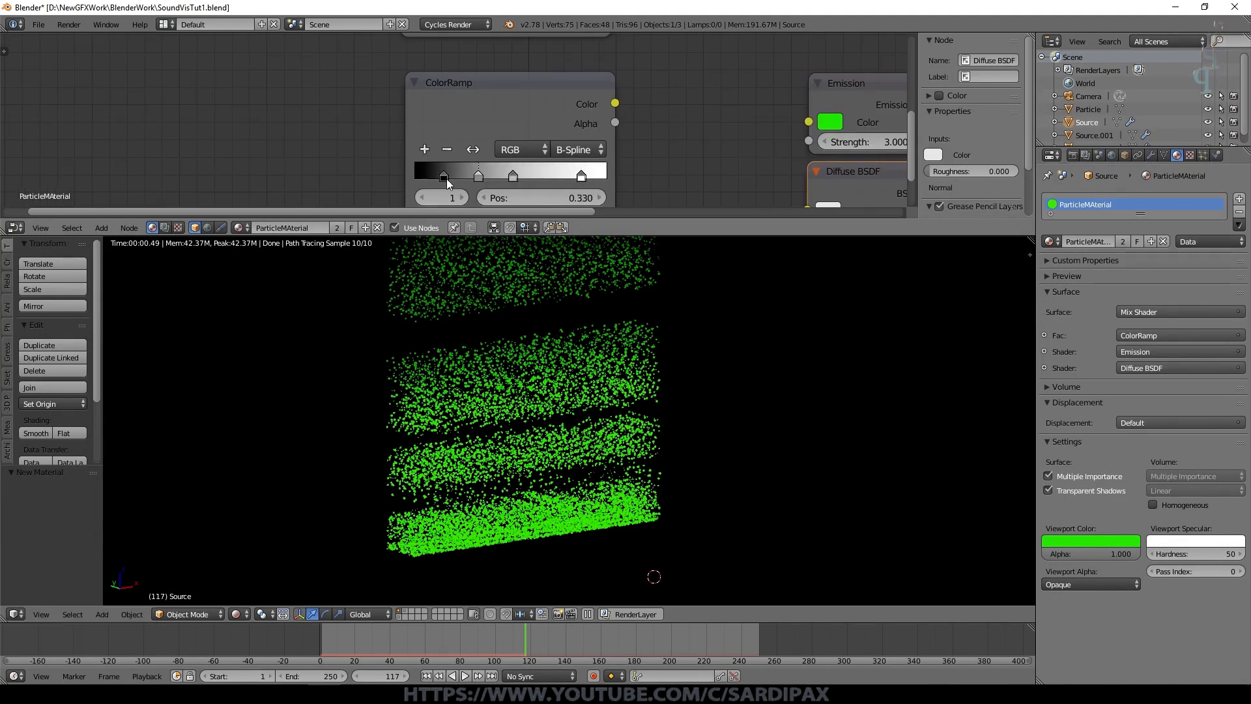
left_click_drag(447, 178, 329, 167)
left_click_drag(328, 167, 283, 153)
middle_click_drag(567, 179, 626, 129)
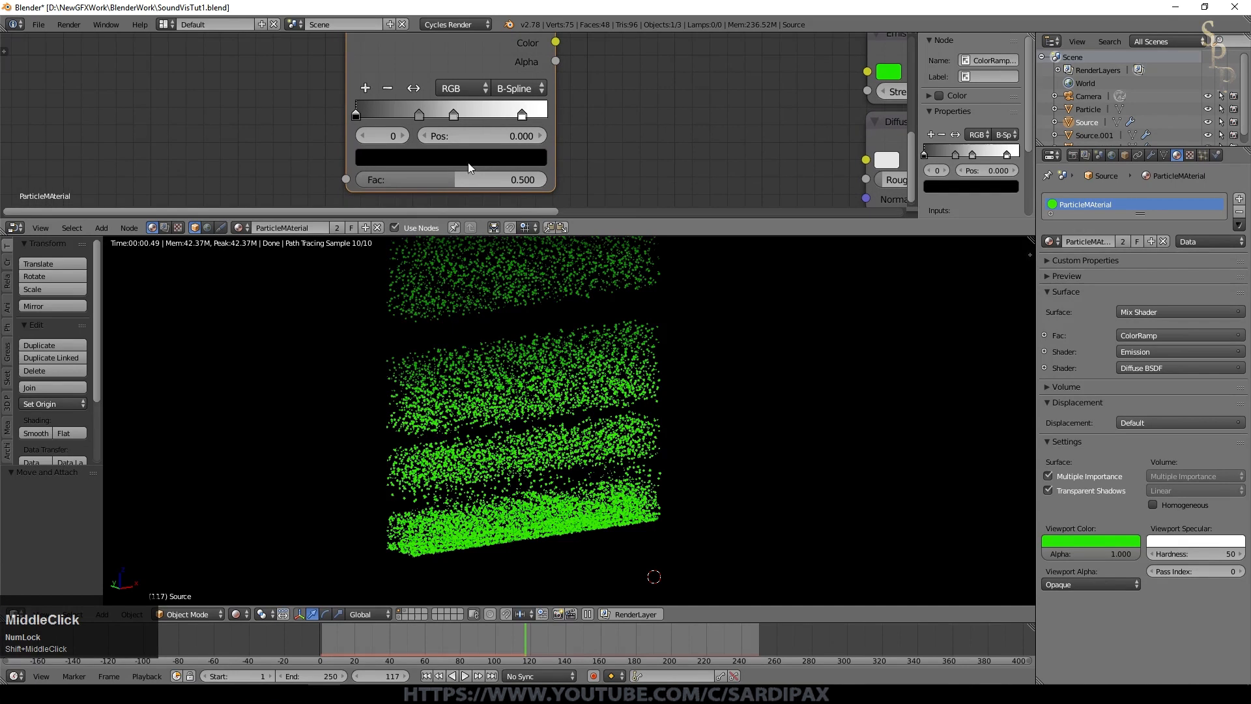
Color the lower ColorRamp's first stop red and its second stop orange
left_click(468, 162)
left_click_drag(505, 193, 506, 172)
left_click_drag(423, 289, 419, 300)
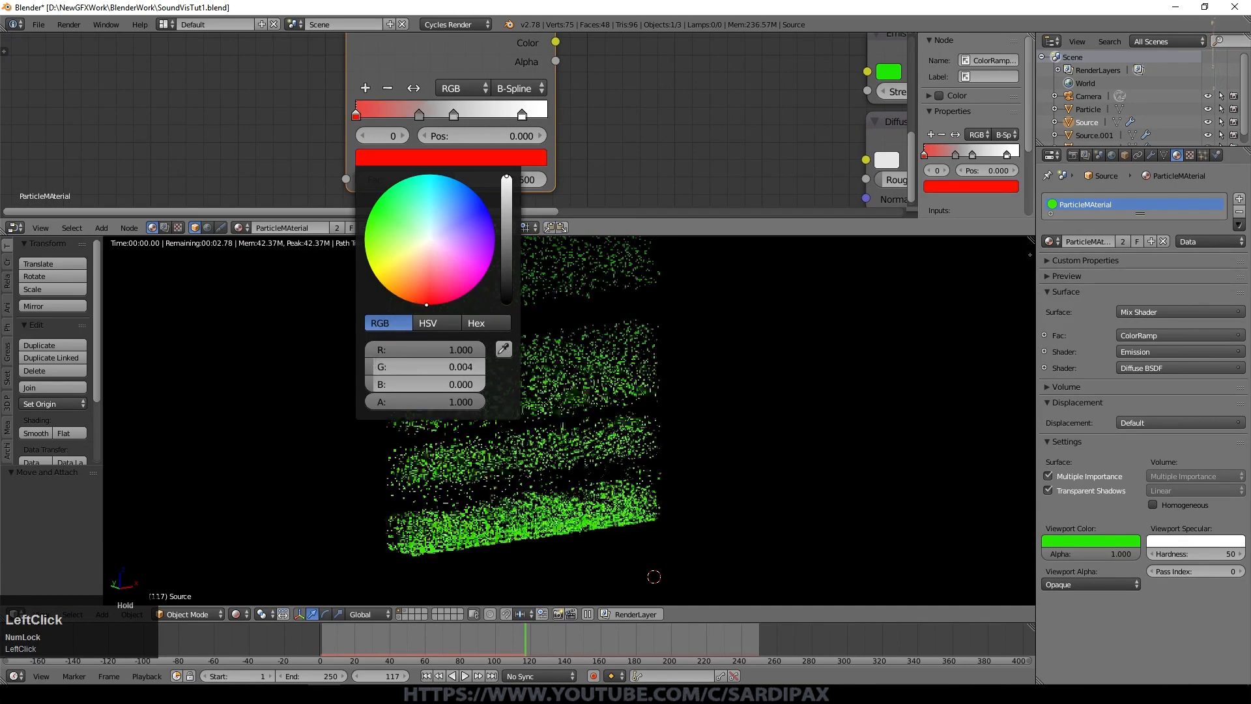
left_click(420, 115)
left_click(448, 160)
left_click_drag(507, 197, 506, 172)
left_click_drag(410, 290, 404, 299)
Color the lower ColorRamp's third stop yellow, then shift the fourth stop closer to it and color it green
left_click(454, 119)
left_click(454, 116)
left_click(455, 159)
left_click_drag(507, 196, 506, 173)
left_click_drag(395, 277, 377, 279)
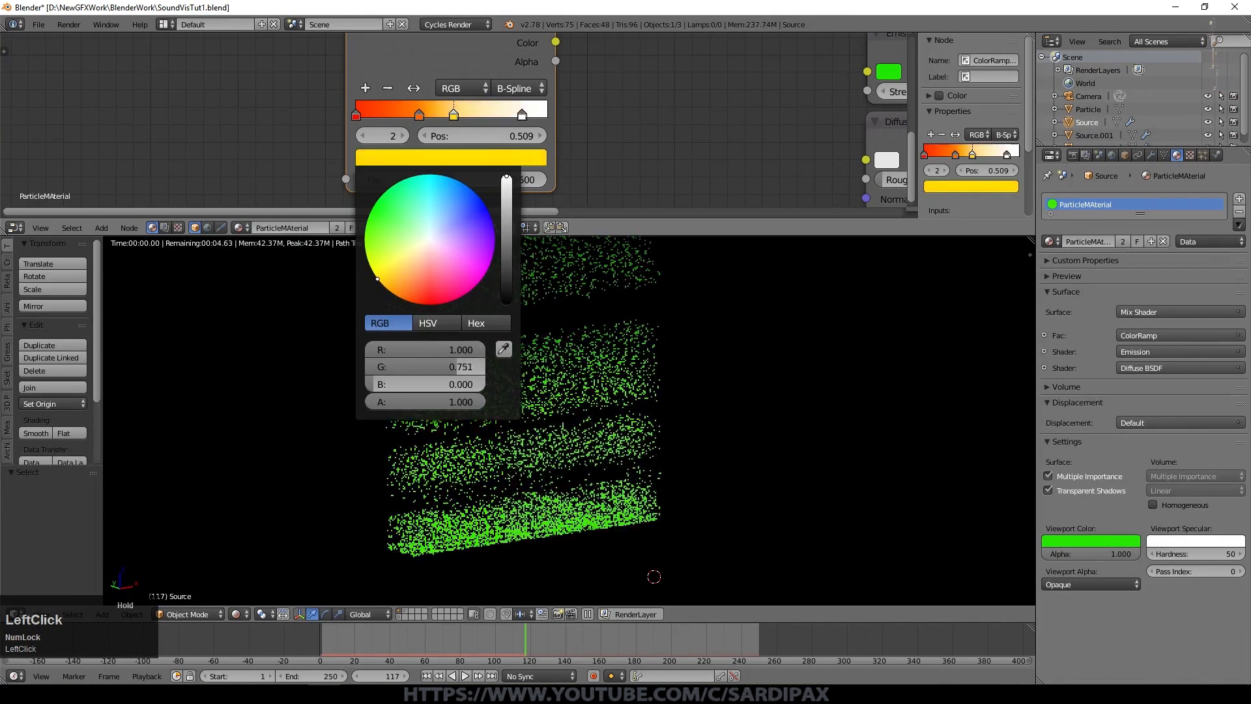
left_click_drag(522, 116, 486, 115)
left_click(451, 158)
left_click_drag(384, 215, 371, 215)
Add a blue fifth stop at the ramp's far end and space the stops evenly, with the orange one at about 0.252
left_click(365, 89)
left_click_drag(480, 119, 598, 121)
left_click(508, 164)
left_click_drag(510, 207, 520, 192)
left_click_drag(539, 122, 553, 121)
left_click_drag(471, 122, 457, 122)
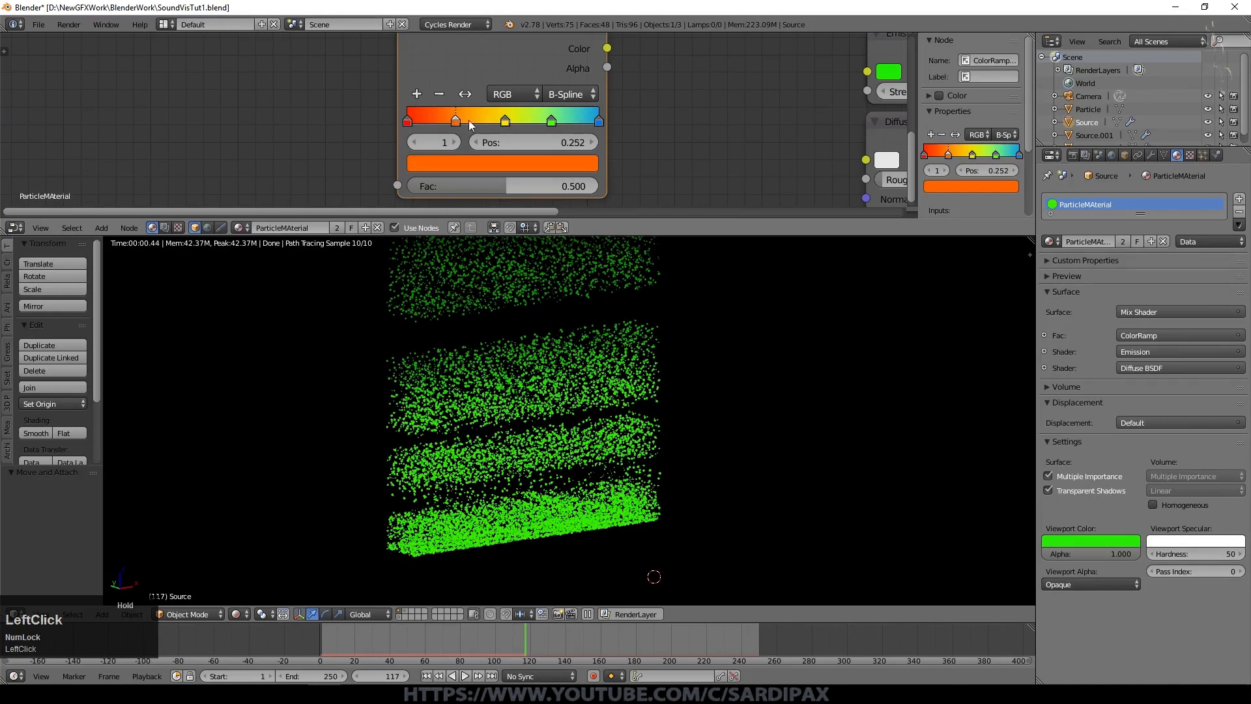
Connect the lower ColorRamp's Color output to the Emission shader's Color and reposition the Particle Info node
scroll(349, 112, "down", 2)
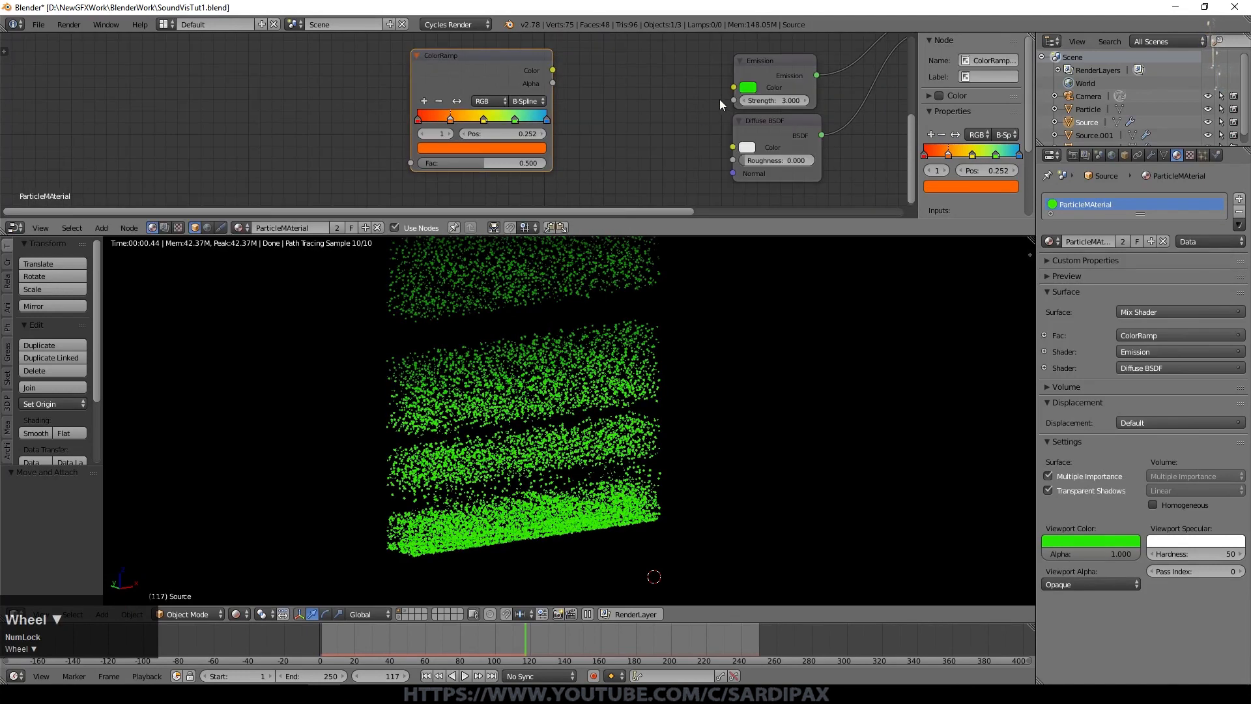
left_click_drag(553, 70, 734, 87)
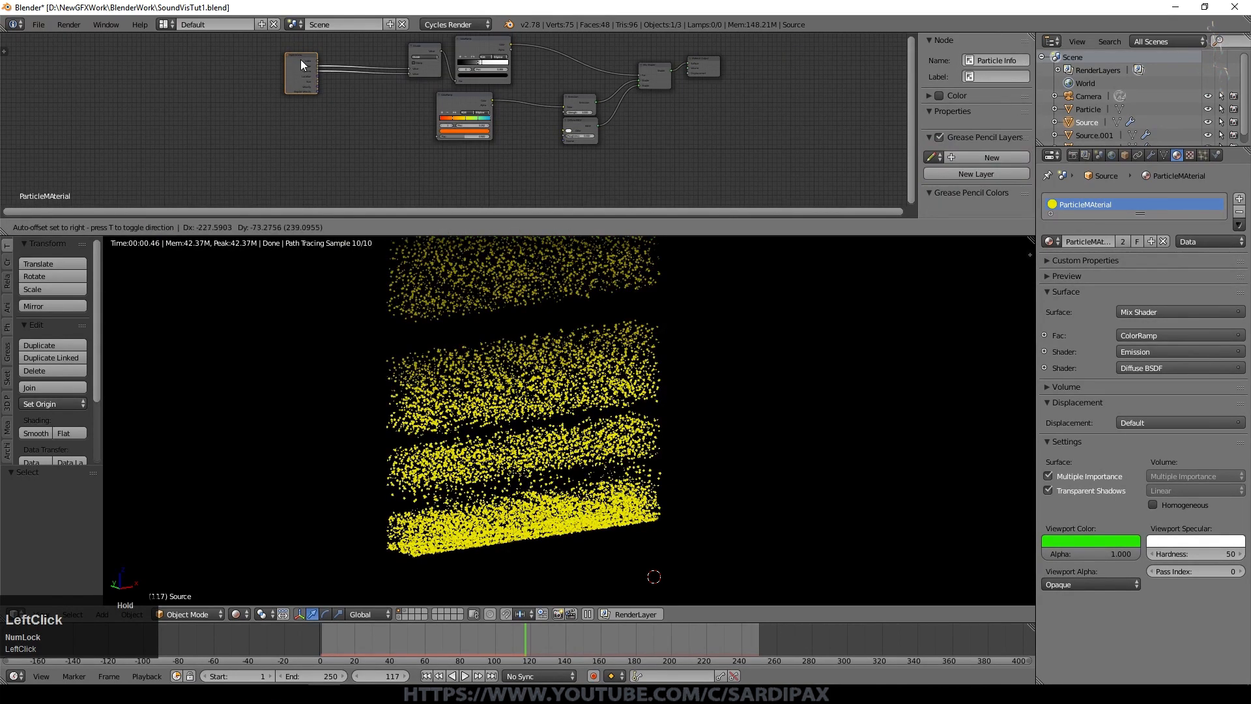
left_click(323, 73)
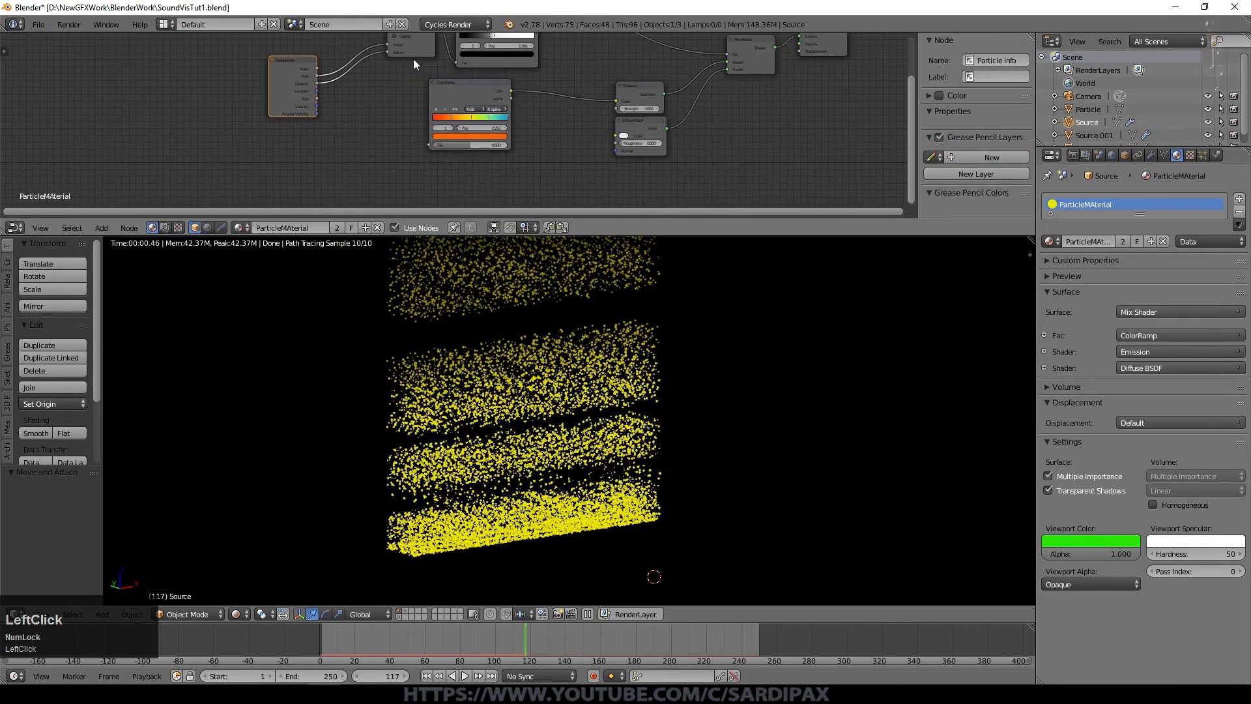
Try driving the rainbow ColorRamp's Fac with the Divide node's output, then remove that link
left_click_drag(399, 43, 427, 83)
left_click_drag(437, 146, 435, 145)
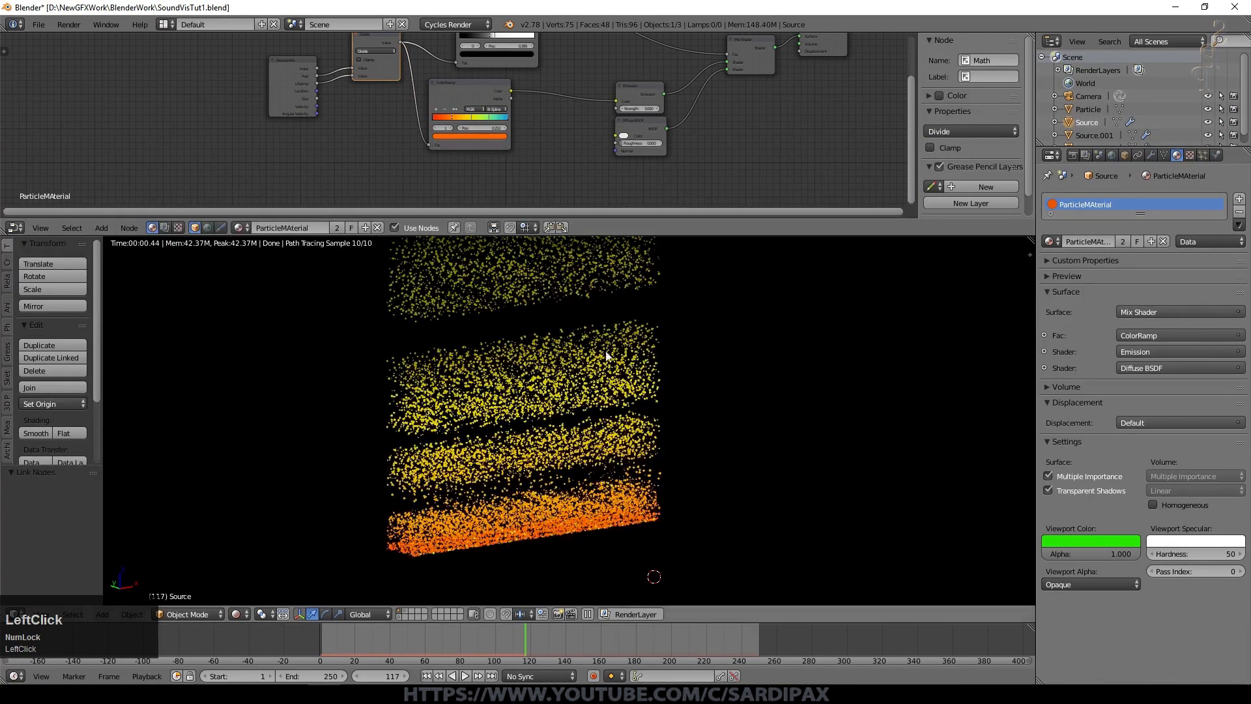
scroll(606, 532, "down", 2)
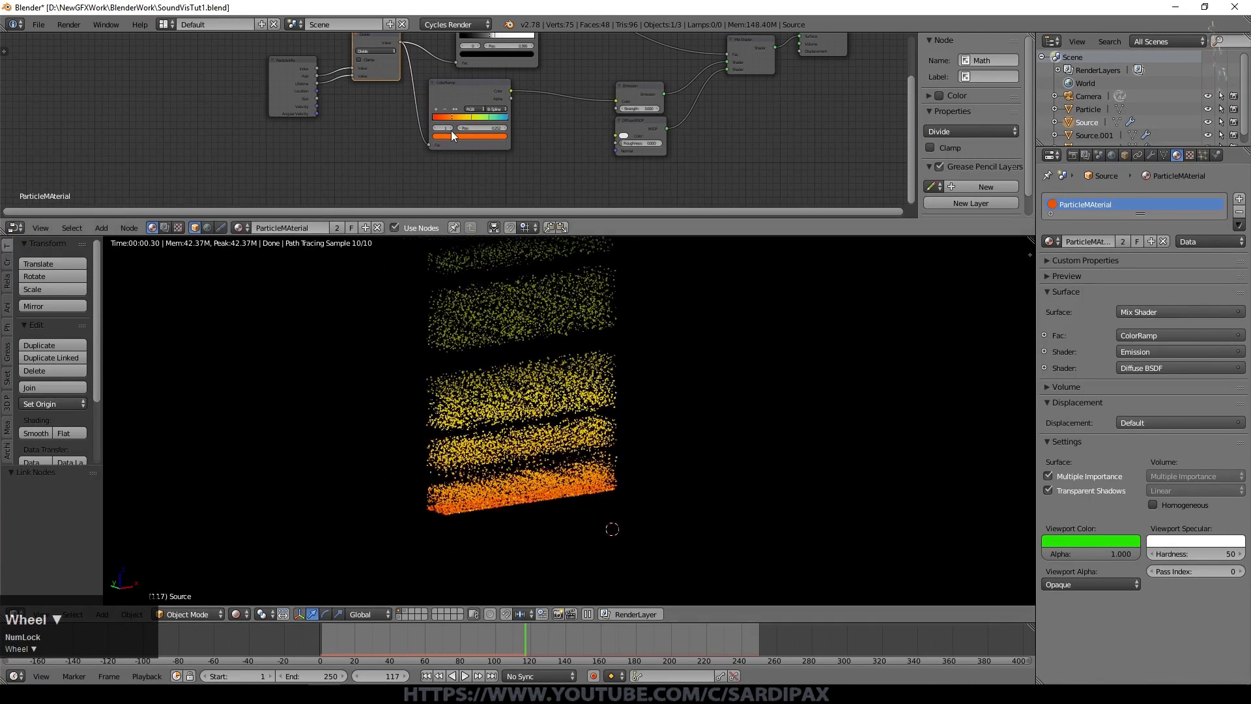
left_click_drag(430, 144, 416, 57)
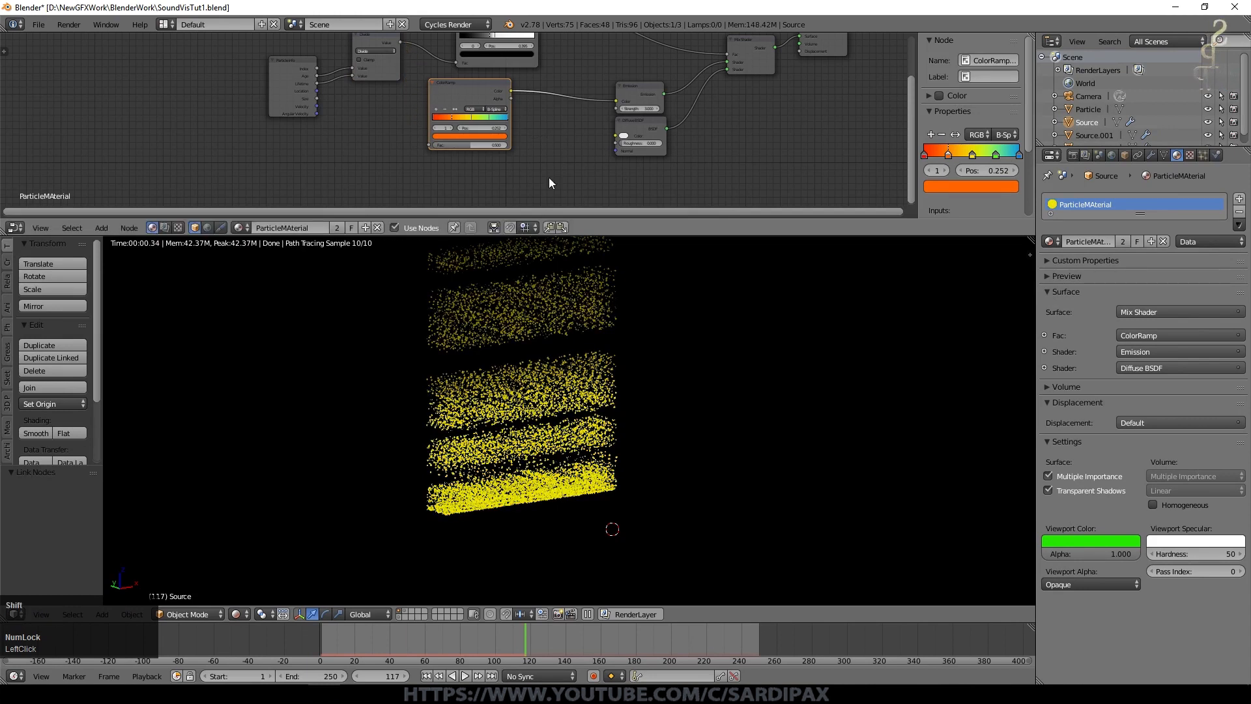
Duplicate the Divide node, place the copy beside the rainbow ColorRamp, and set its operation to Add
middle_click_drag(549, 178, 750, 195)
left_click(587, 82)
key("shift+d")
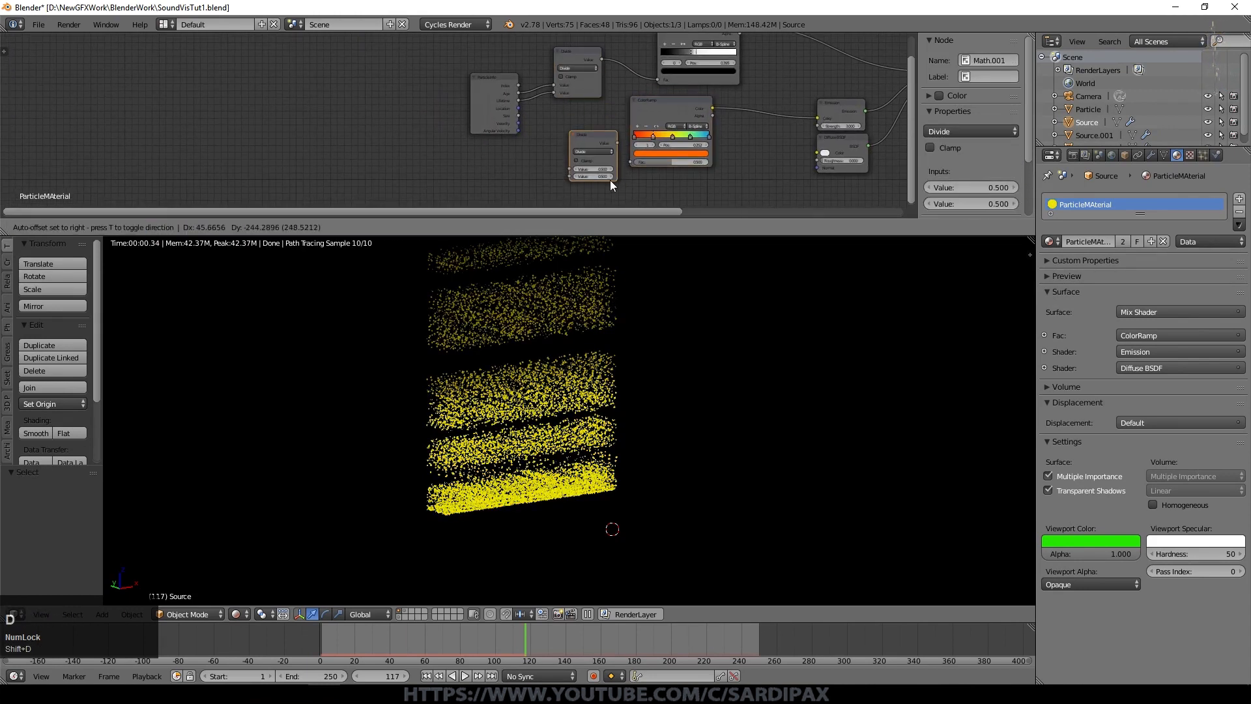
left_click(594, 194)
scroll(652, 196, "up", 1)
scroll(684, 151, "up", 2)
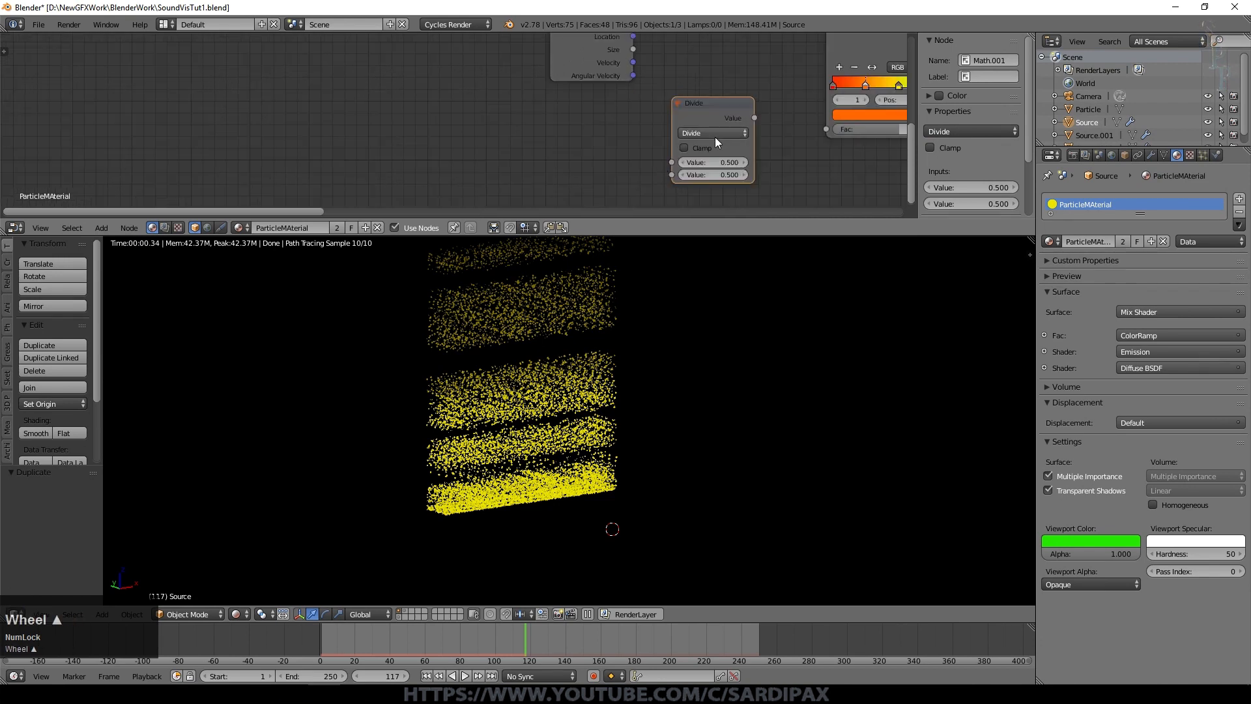
left_click(717, 135)
left_click(717, 147)
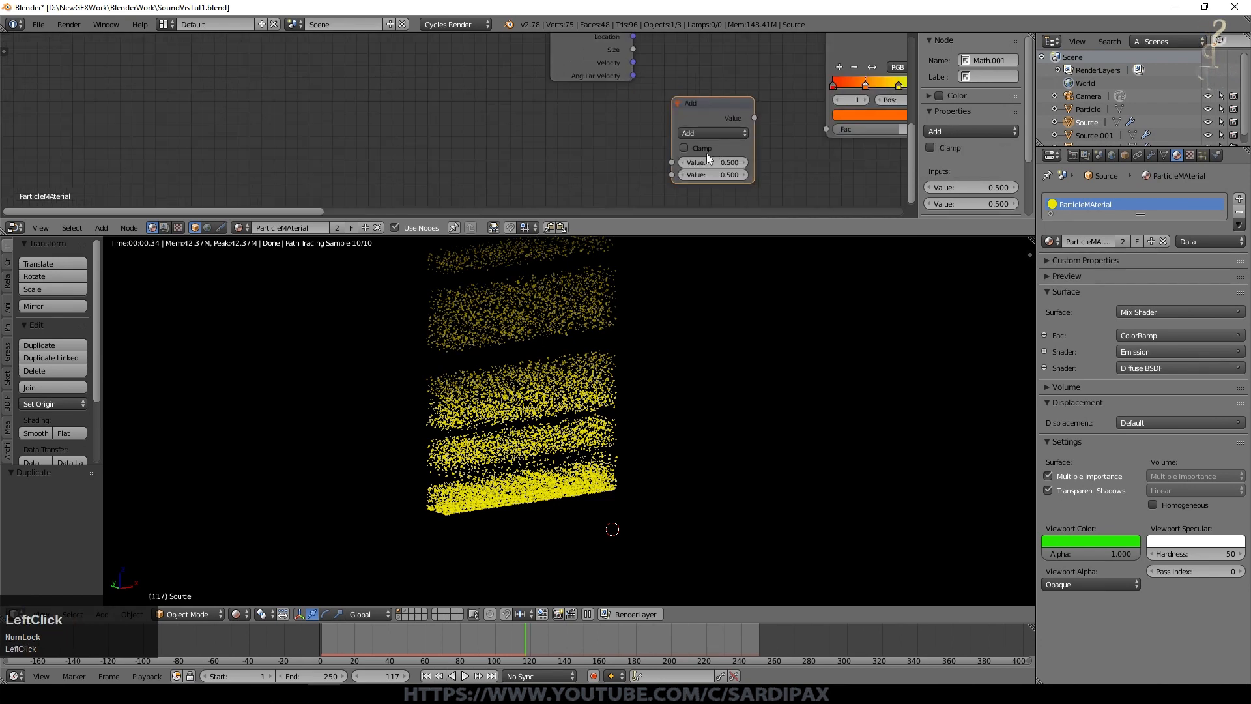
Duplicate the Add node as a Multiply node, feed it into Add's first value, and link Add to the rainbow ColorRamp's Fac
key("shift+d")
left_click(619, 122)
left_click(607, 136)
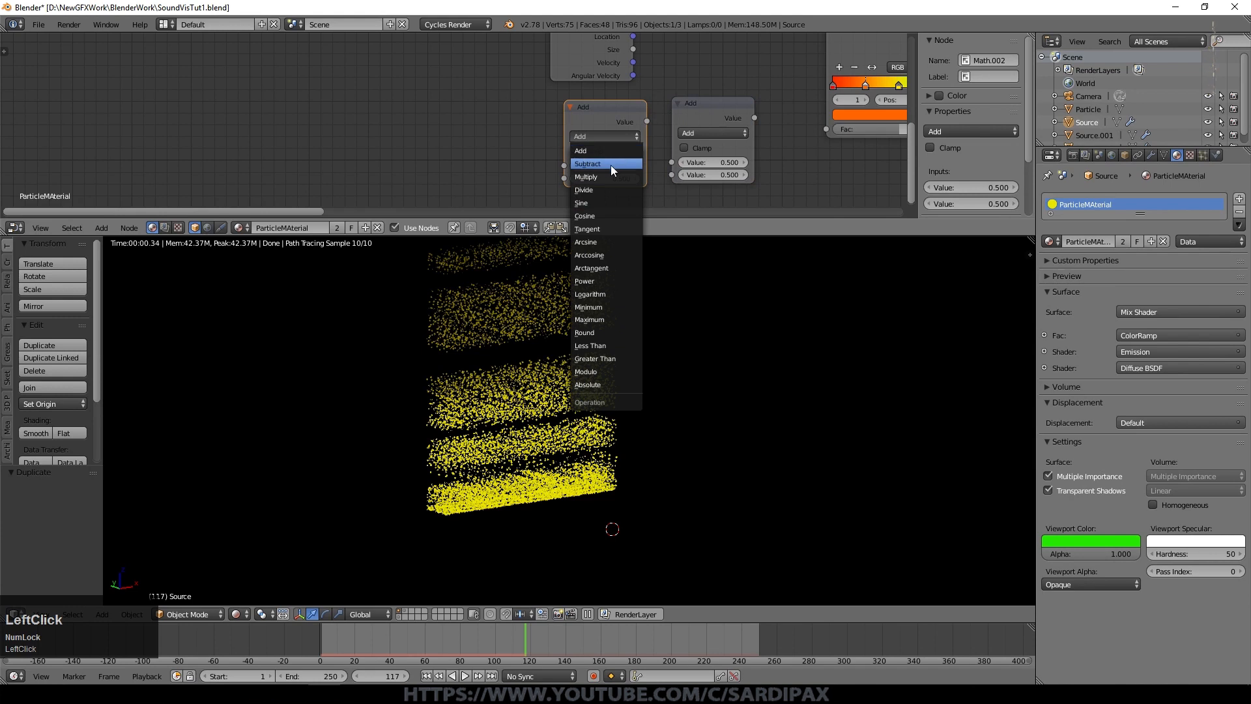
left_click(609, 172)
left_click_drag(647, 122, 673, 163)
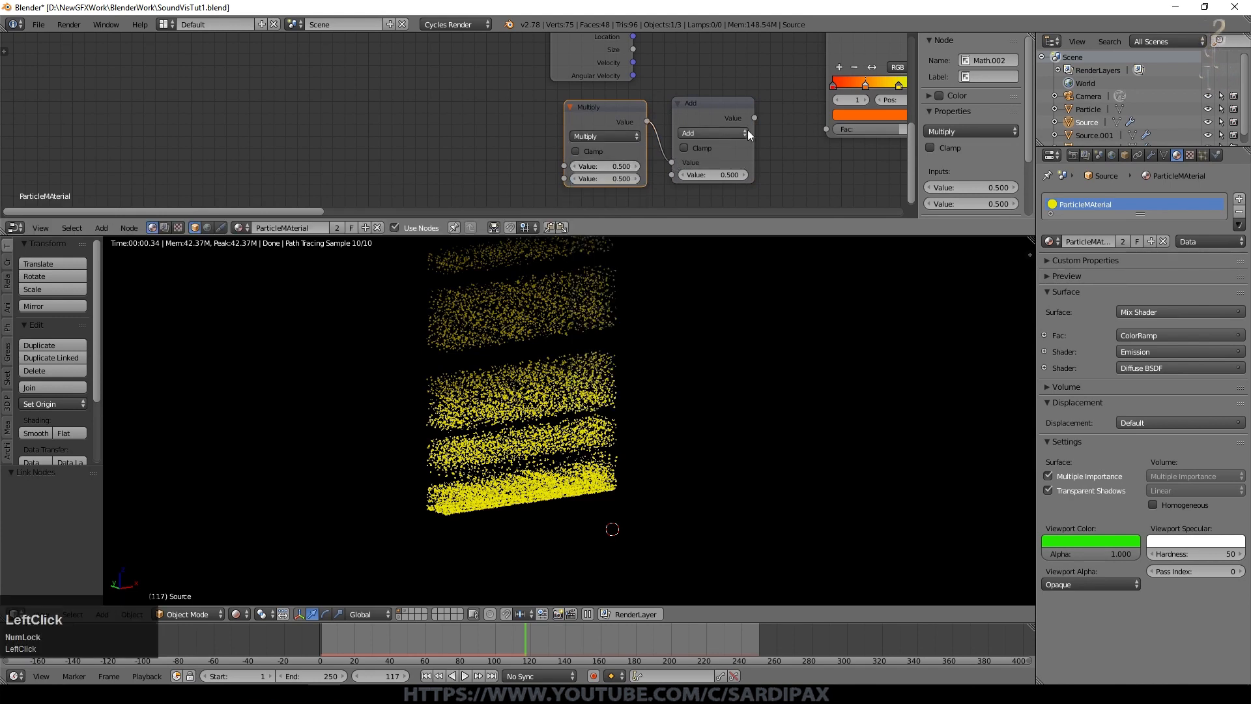
left_click_drag(754, 117, 826, 129)
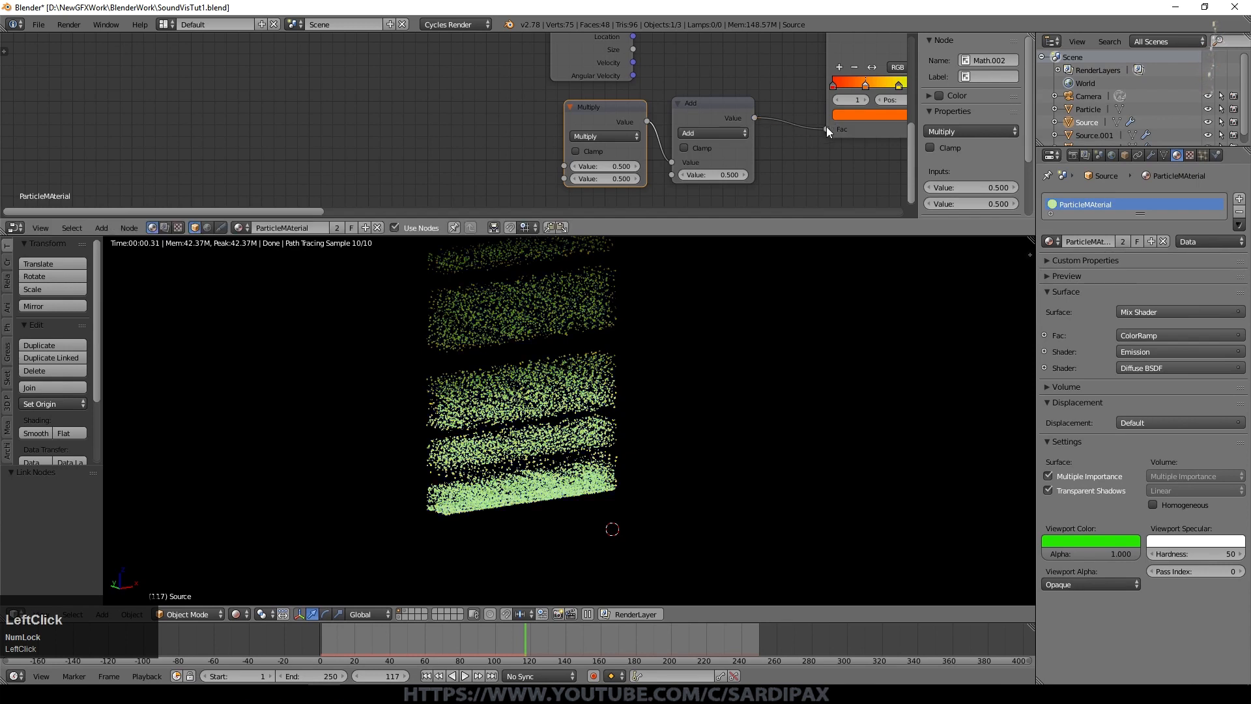
Add a Value node connected to Multiply's first input and set Multiply's second value to 7.6
left_click(101, 227)
mouse_move(119, 202)
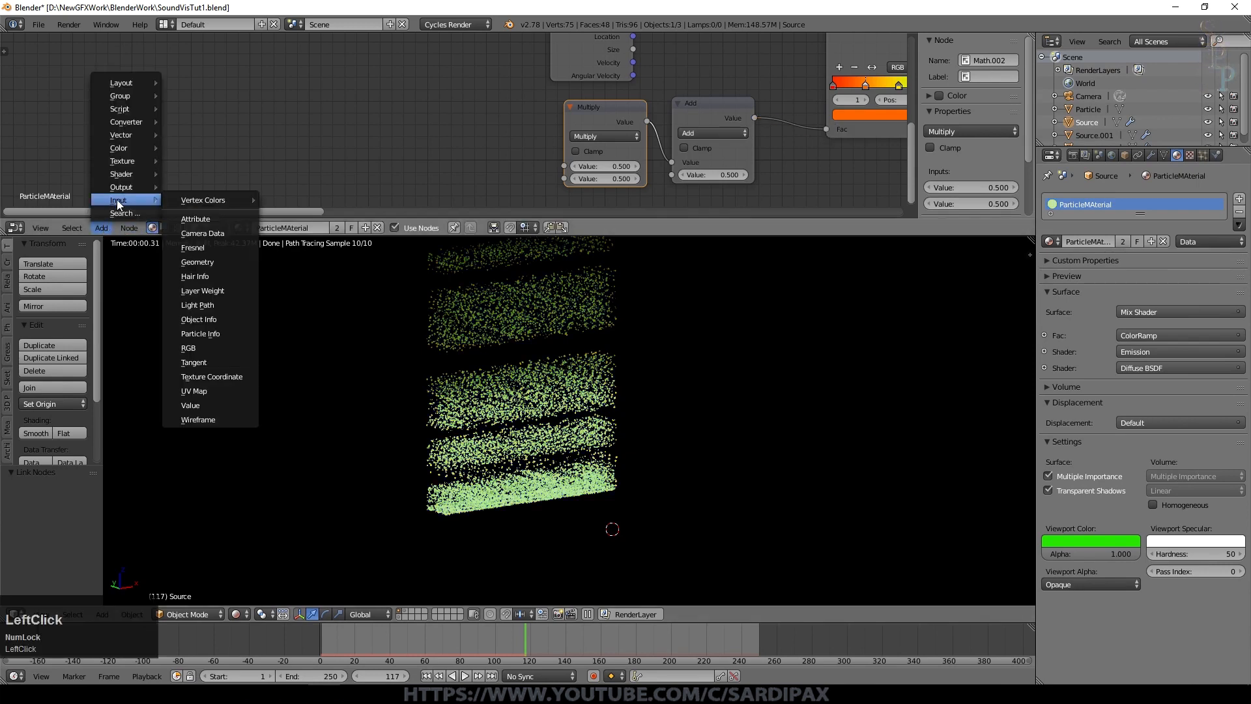
left_click(195, 406)
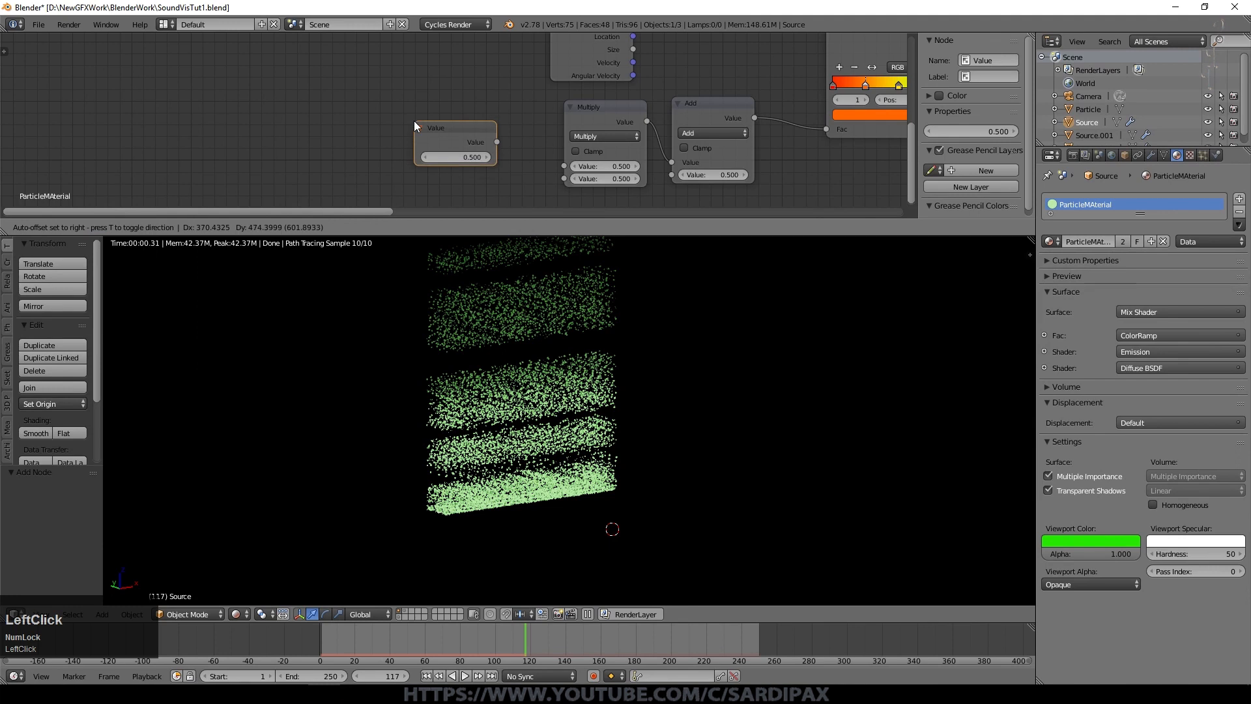
left_click(465, 153)
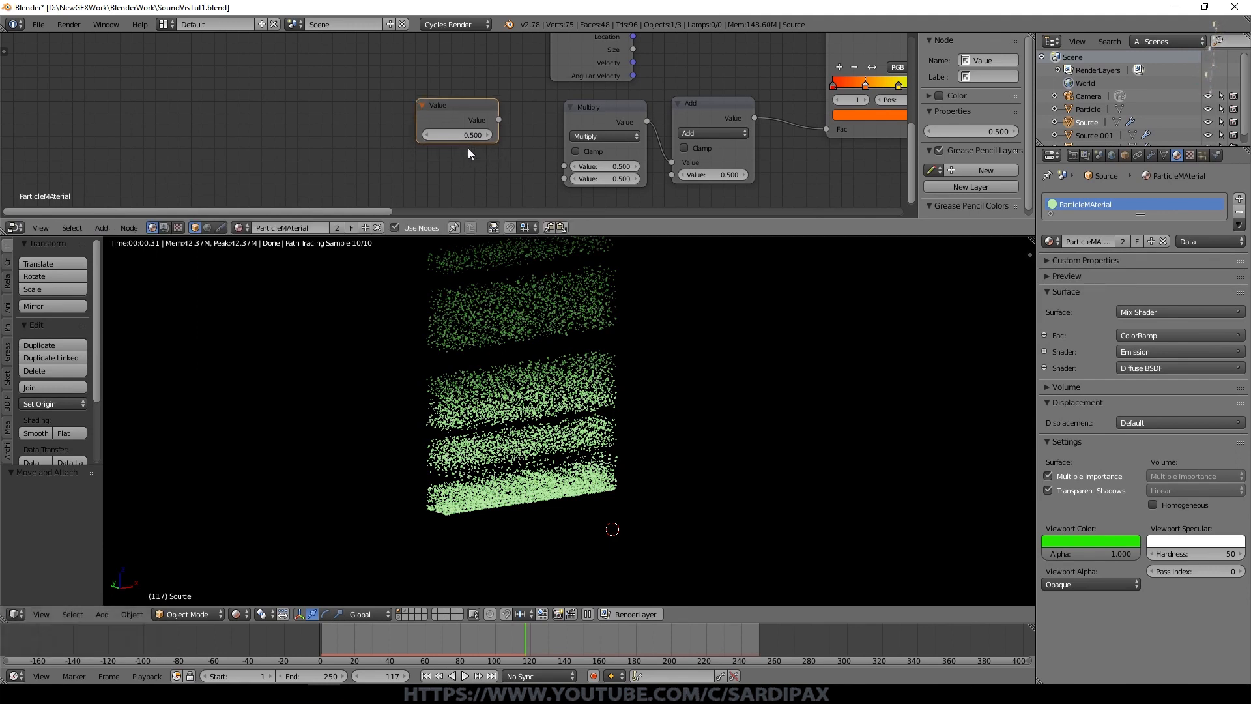
left_click_drag(499, 120, 564, 164)
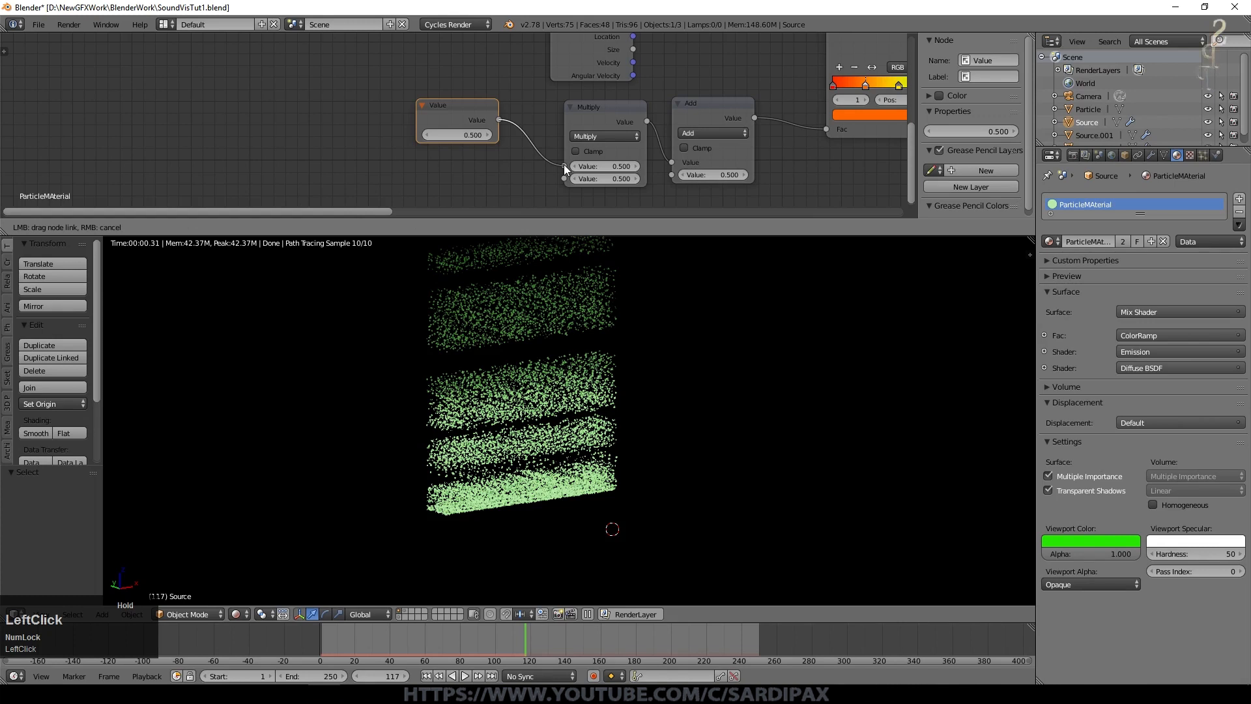
left_click(603, 179)
type("7.6")
key("Return")
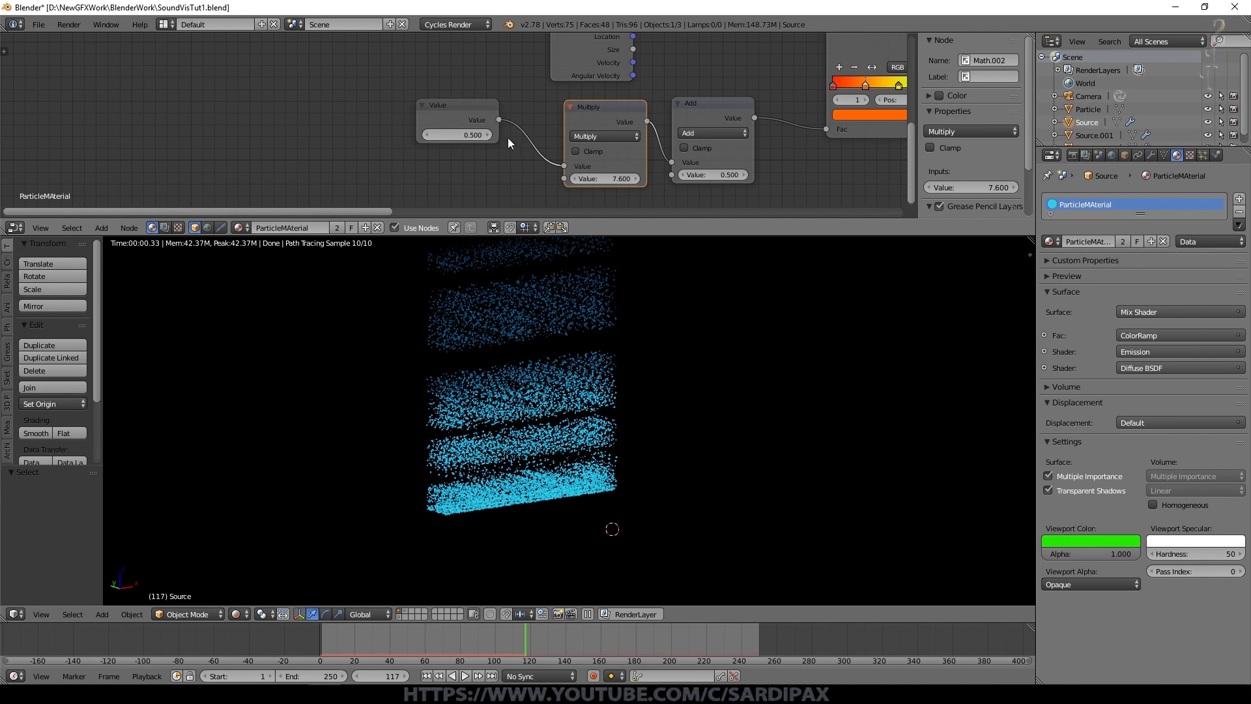
Move the Add node slightly lower and place a new Math node set to Sine below the Value node
left_click(711, 124)
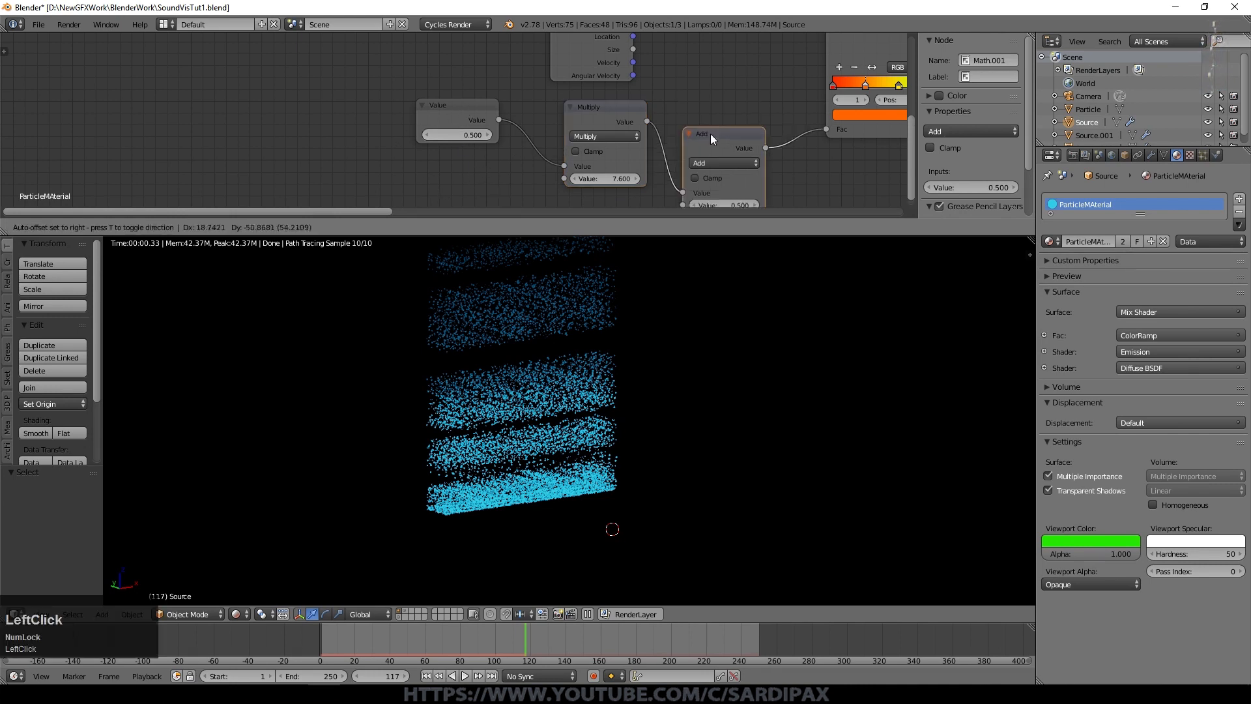
middle_click_drag(487, 198, 444, 95)
left_click(101, 228)
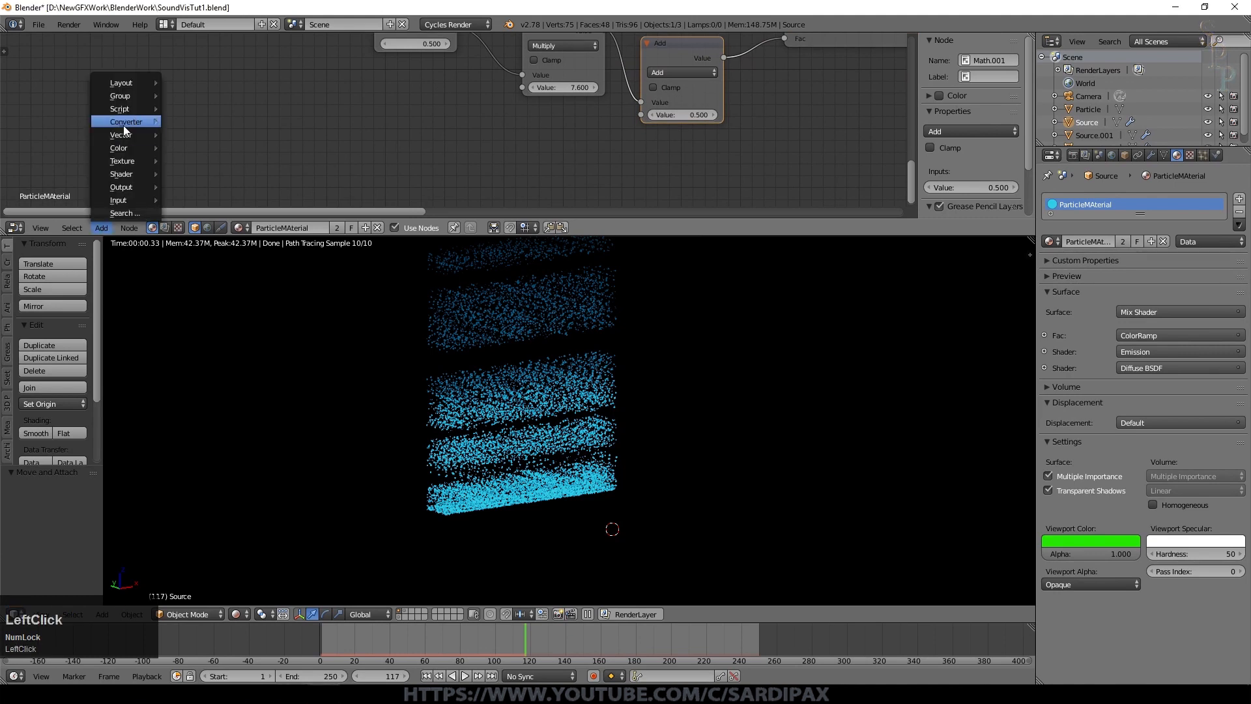
mouse_move(123, 124)
left_click(205, 152)
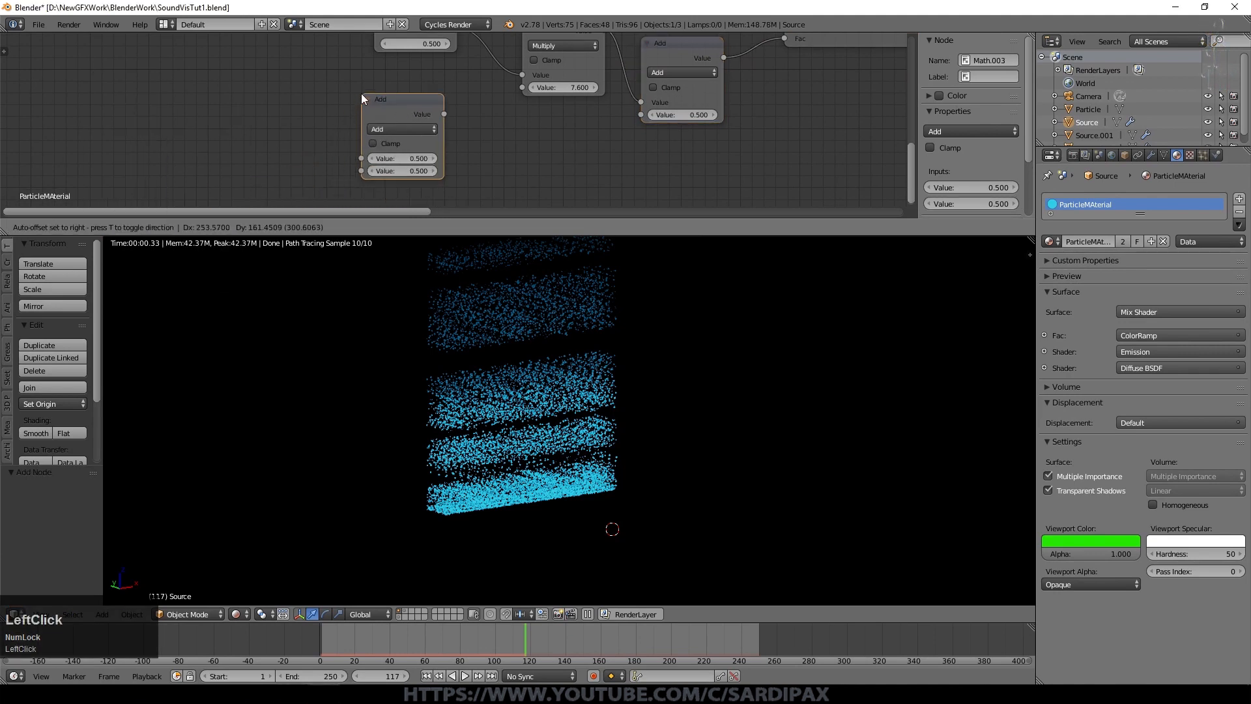
left_click(391, 83)
left_click(393, 129)
left_click(404, 194)
Set the Sine node's second value to 1 and connect its output to Multiply's second input
left_click(412, 172)
type("1")
key("KP_Enter")
scroll(412, 174, "up", 1)
left_click_drag(442, 112, 541, 79)
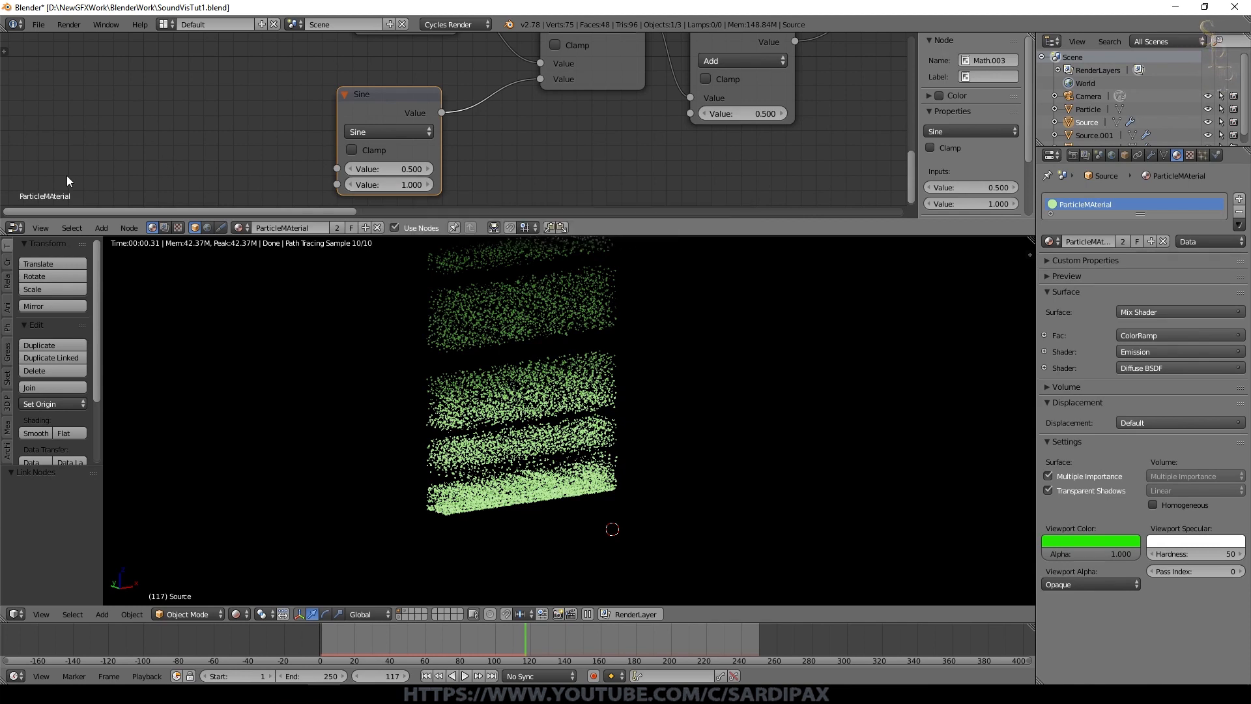
Add a Geometry node and a Separate XYZ node to the left of Sine, linking Position to the Separate XYZ Vector input
left_click(98, 227)
mouse_move(118, 200)
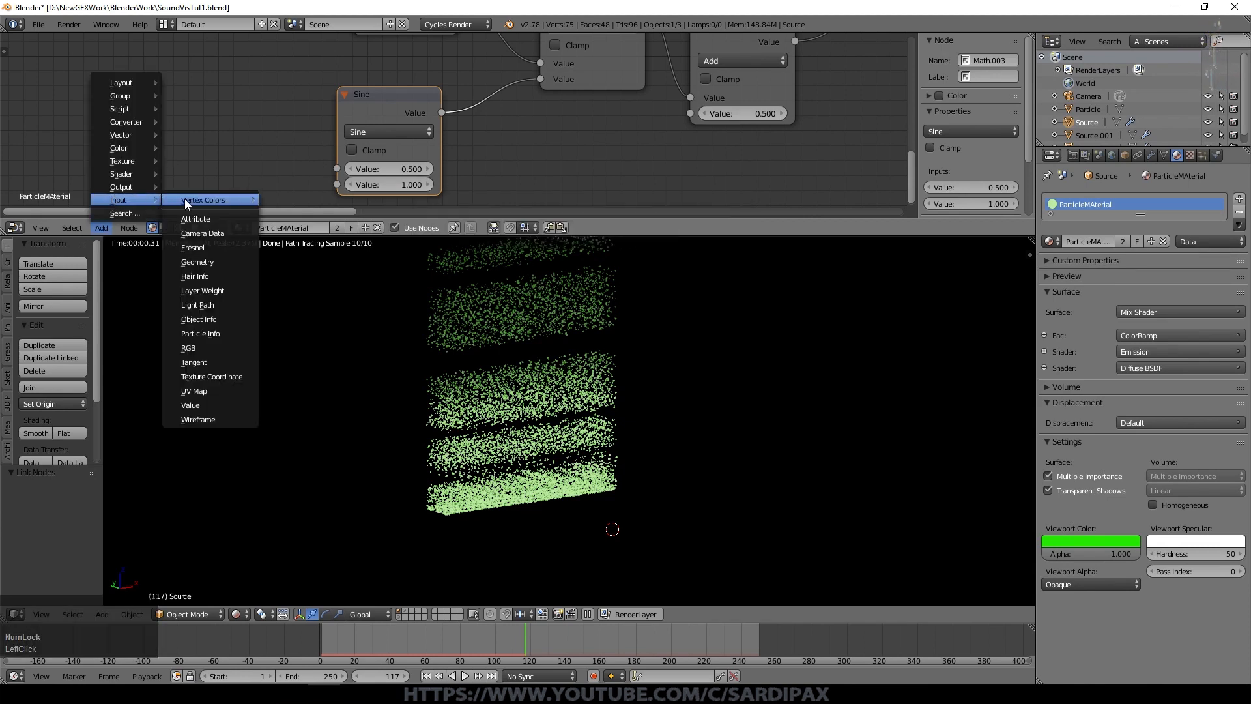
left_click(211, 262)
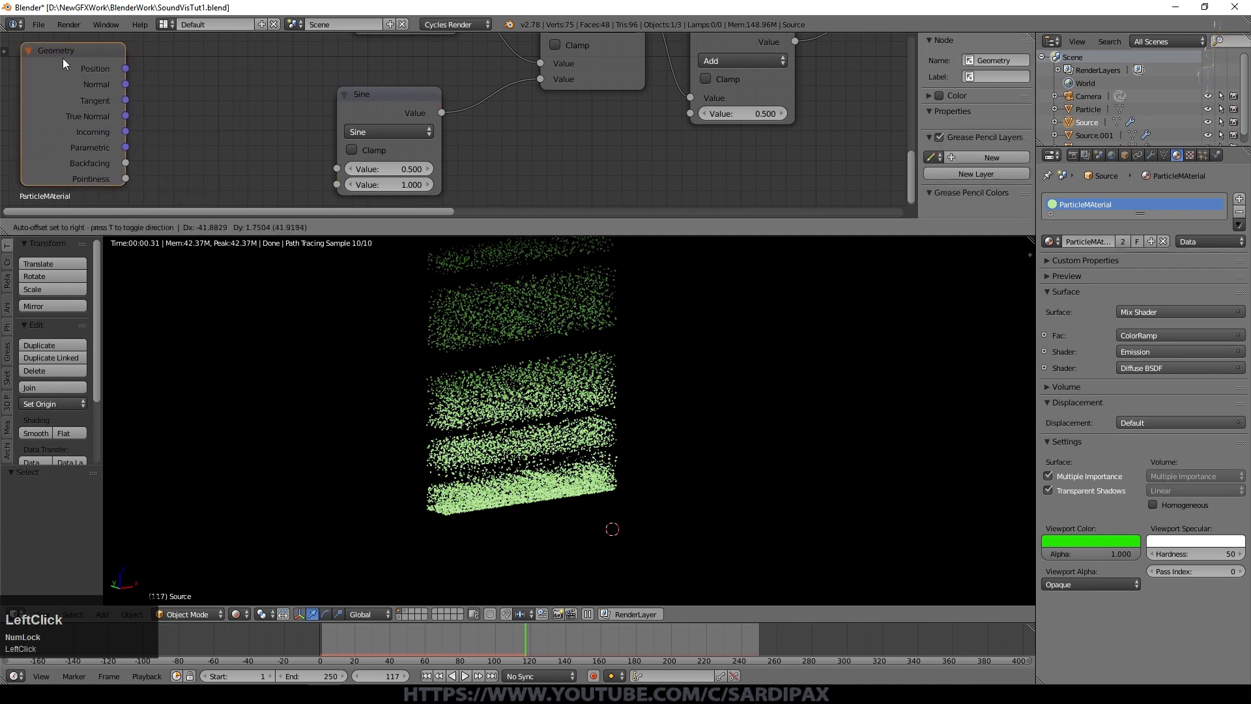
left_click(63, 58)
left_click(102, 227)
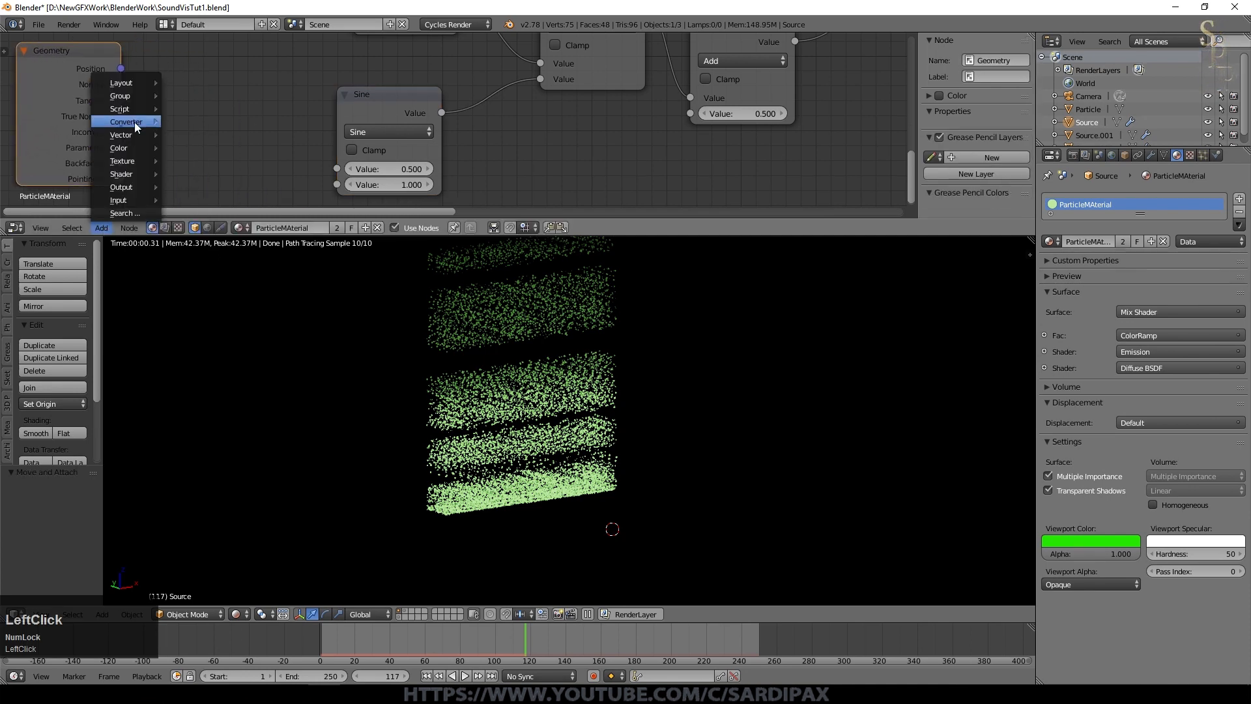
mouse_move(134, 123)
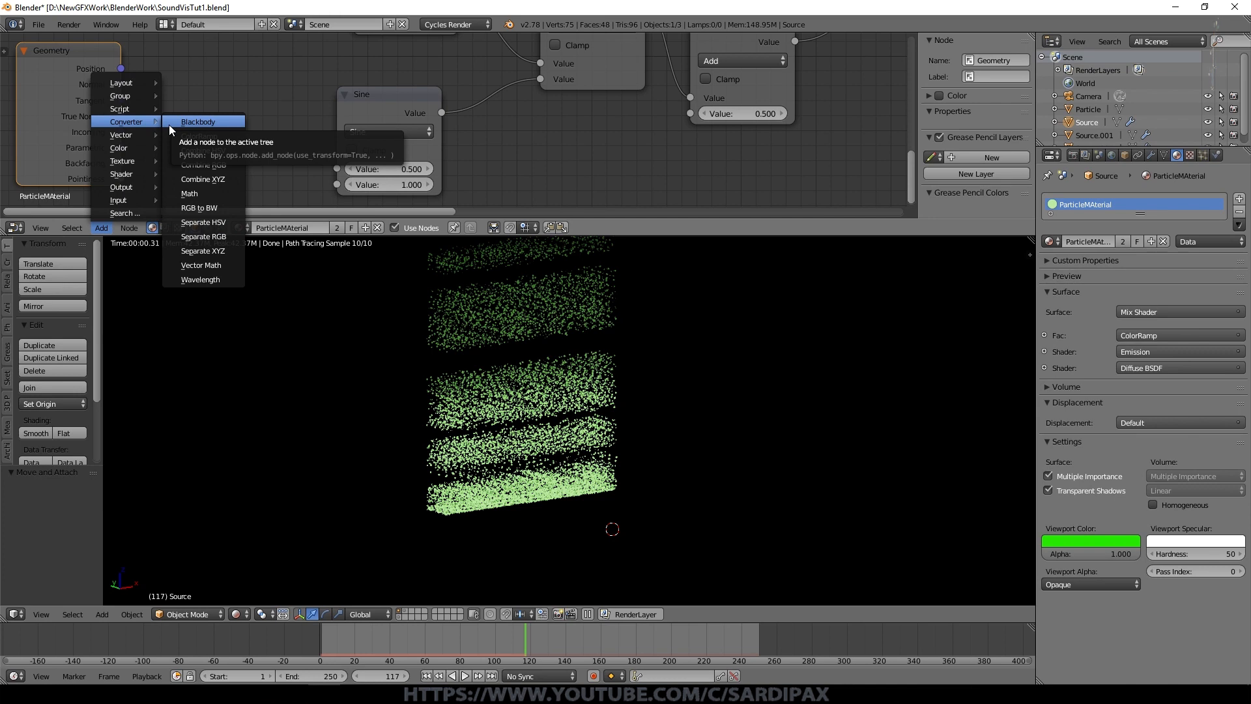
left_click(203, 251)
left_click(175, 41)
left_click_drag(121, 69, 184, 110)
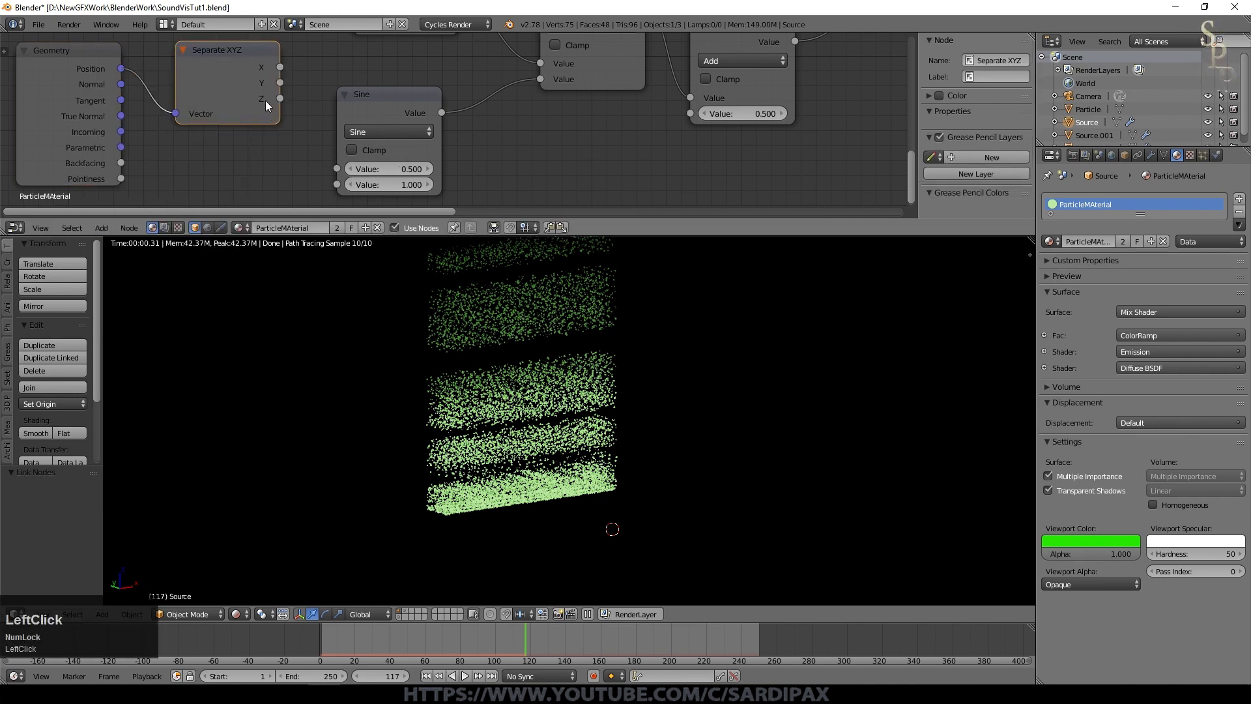
Link the Separate XYZ node's Z output to Sine's first value and move the Sine node closer to it
left_click_drag(279, 98, 337, 167)
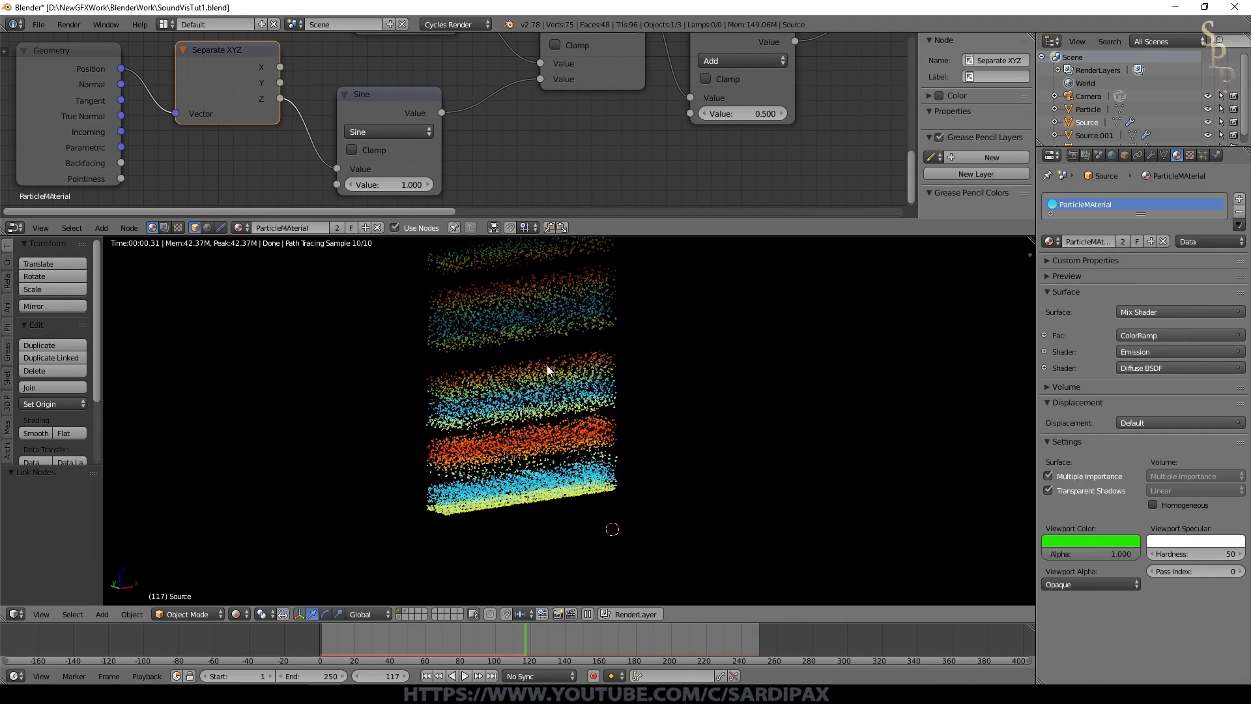
left_click_drag(374, 102, 348, 90)
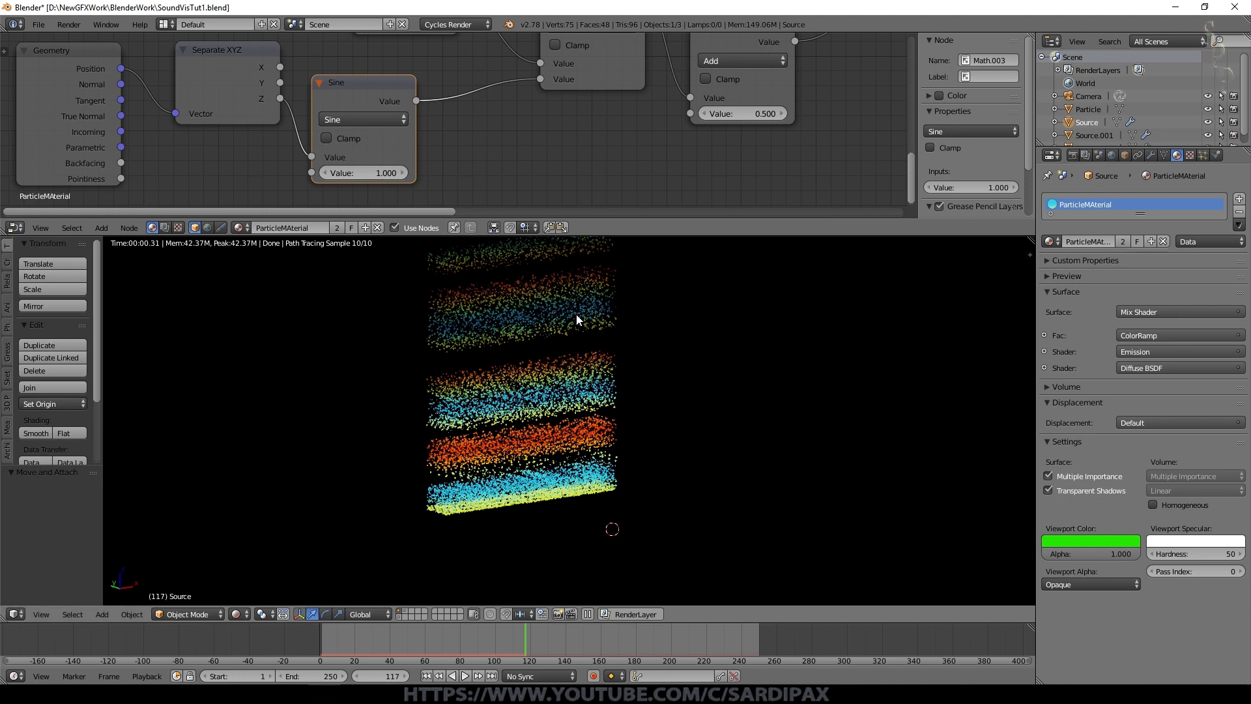
middle_click_drag(658, 323, 651, 363, "shift")
Reroute Sine's output from Multiply to Add's second value and set Multiply's second value to 0.9
scroll(382, 84, "down", 3)
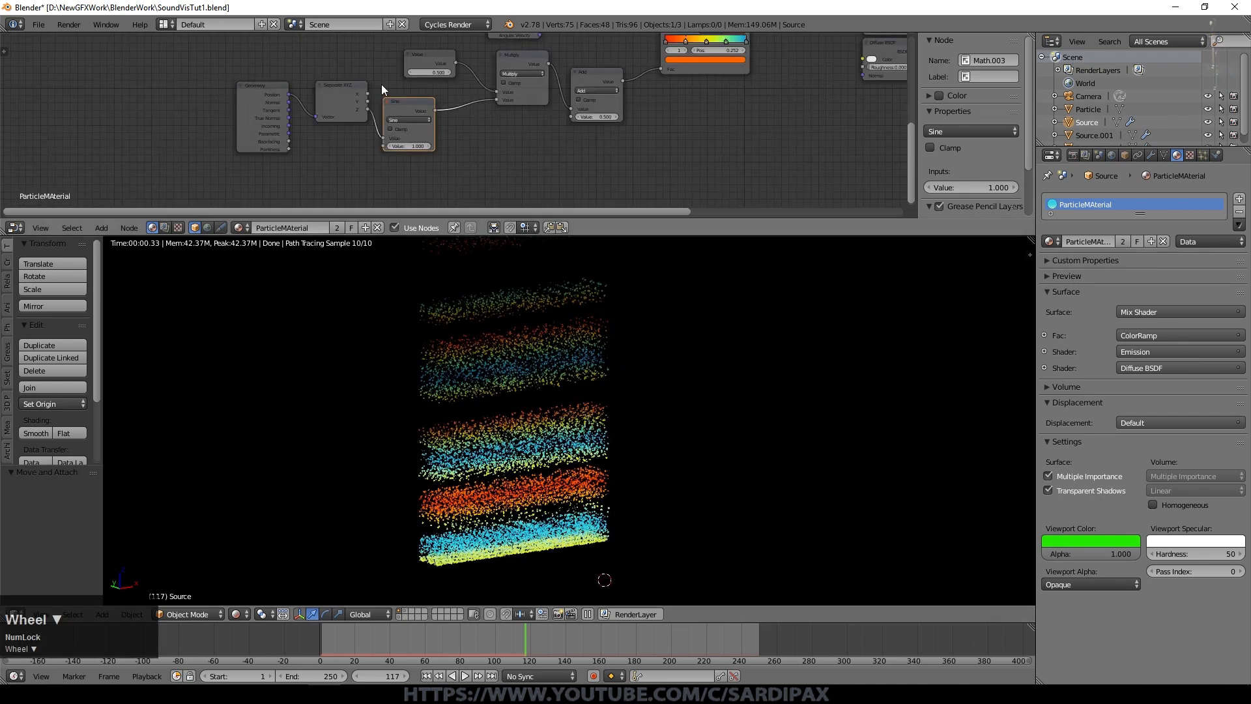
middle_click_drag(502, 77, 548, 156)
scroll(495, 139, "up", 3)
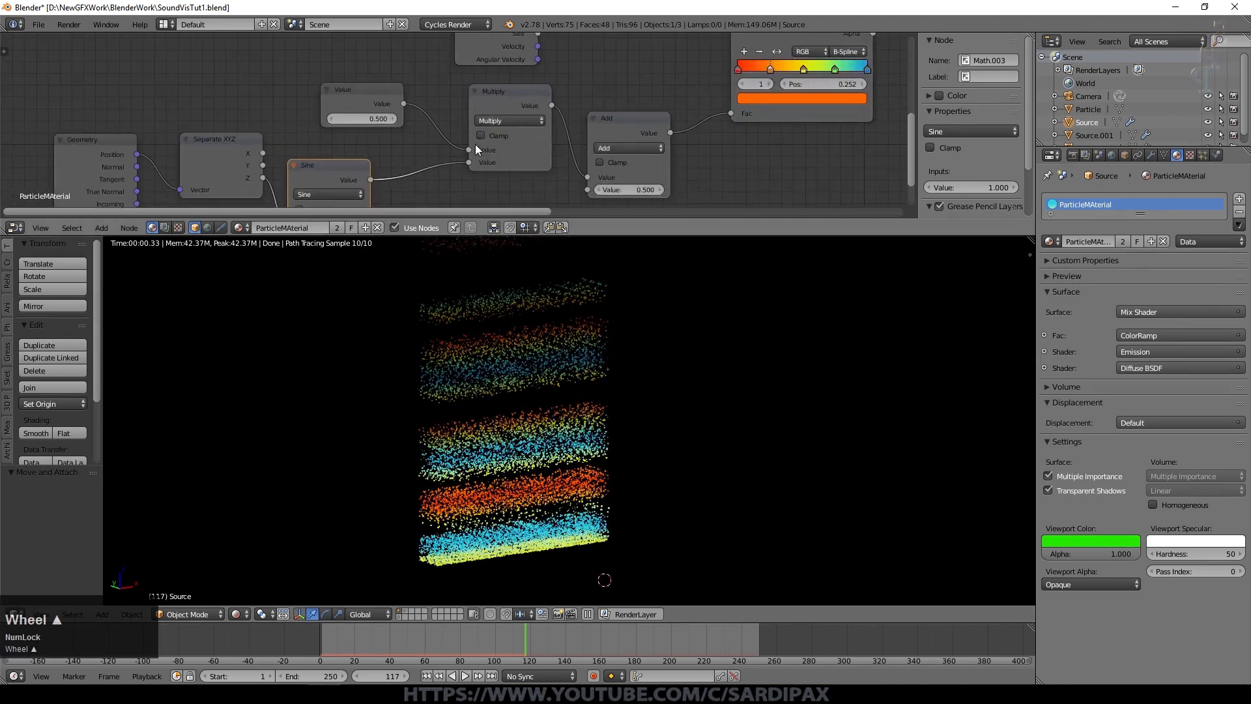
middle_click_drag(527, 138, 461, 97)
left_click_drag(404, 121, 524, 148)
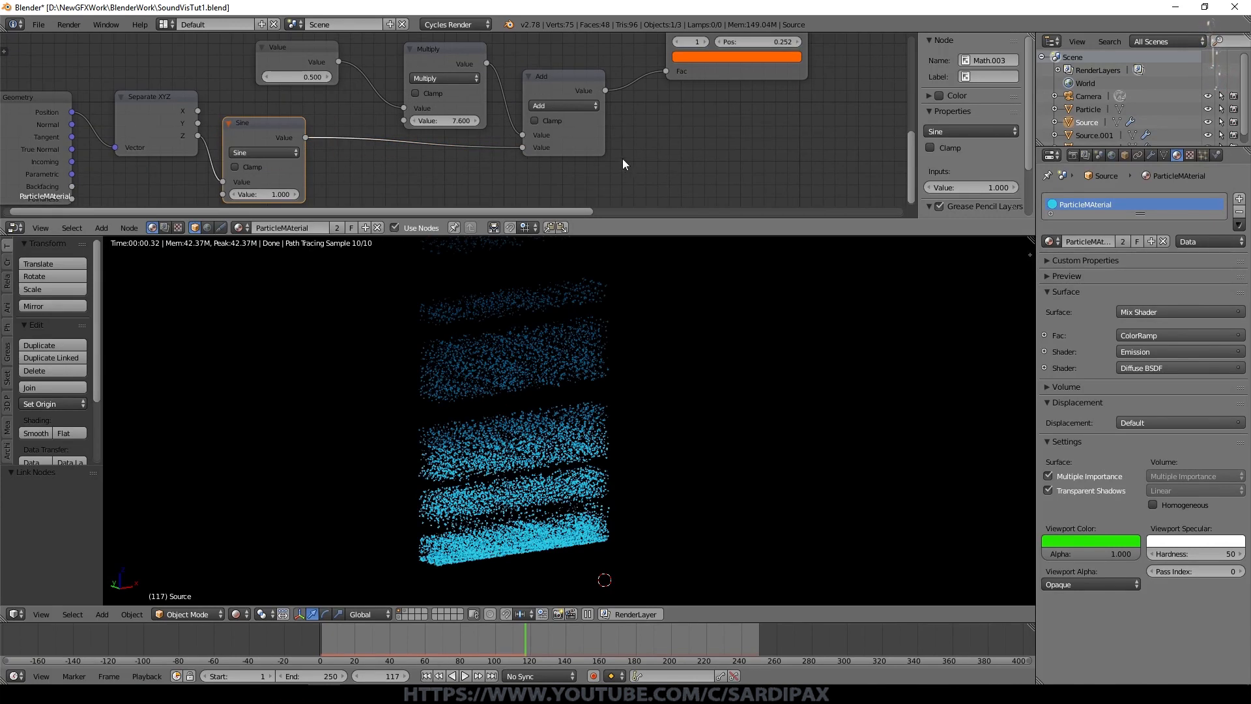
left_click_drag(452, 123, 444, 123)
left_click_drag(561, 82, 560, 74)
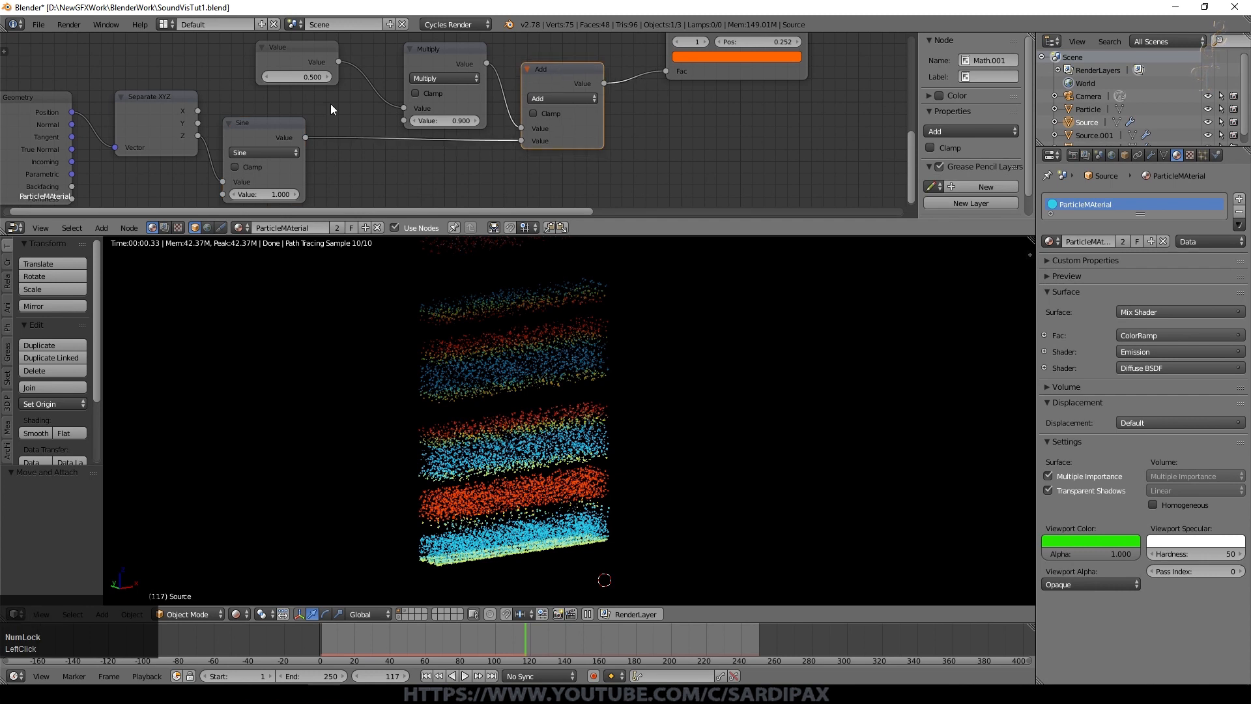
mouse_move(522, 142)
left_mouse_down()
mouse_move(404, 121)
mouse_move(455, 163)
mouse_move(522, 141)
left_mouse_up()
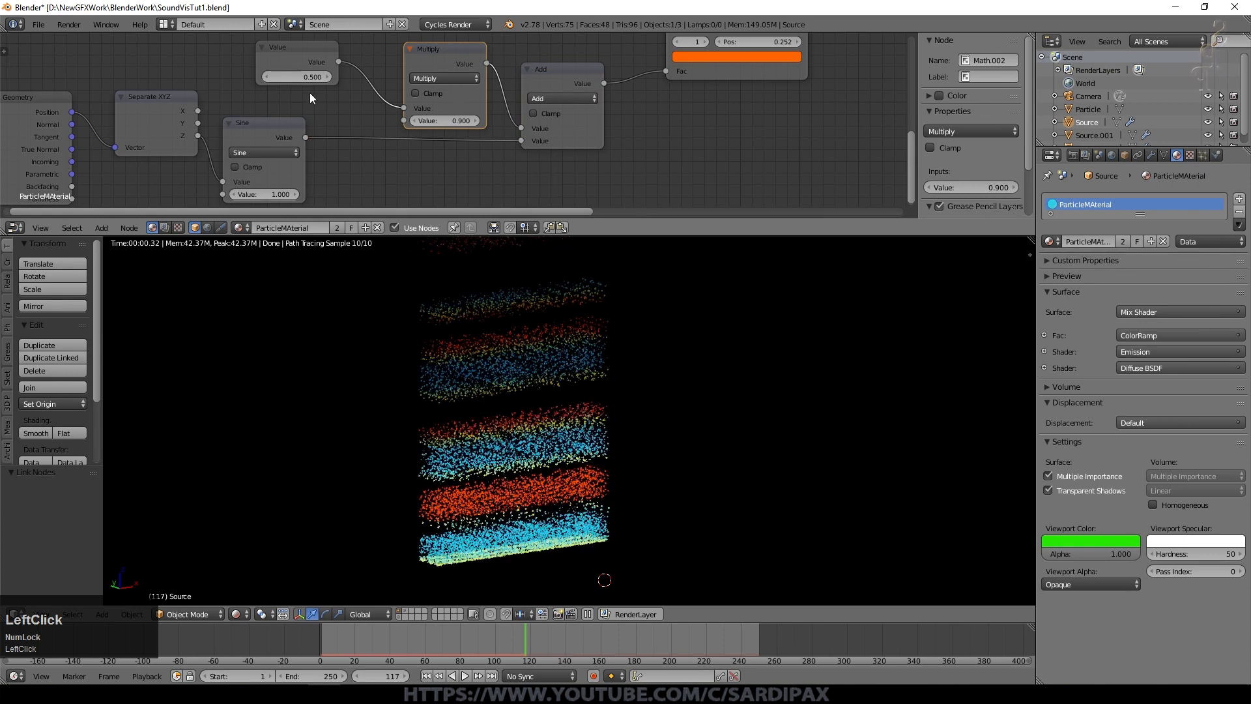
Go to frame 1, insert a keyframe on the Value node's value and select that node
scroll(310, 92, "down", 2)
scroll(502, 393, "down", 1)
scroll(481, 396, "up", 1)
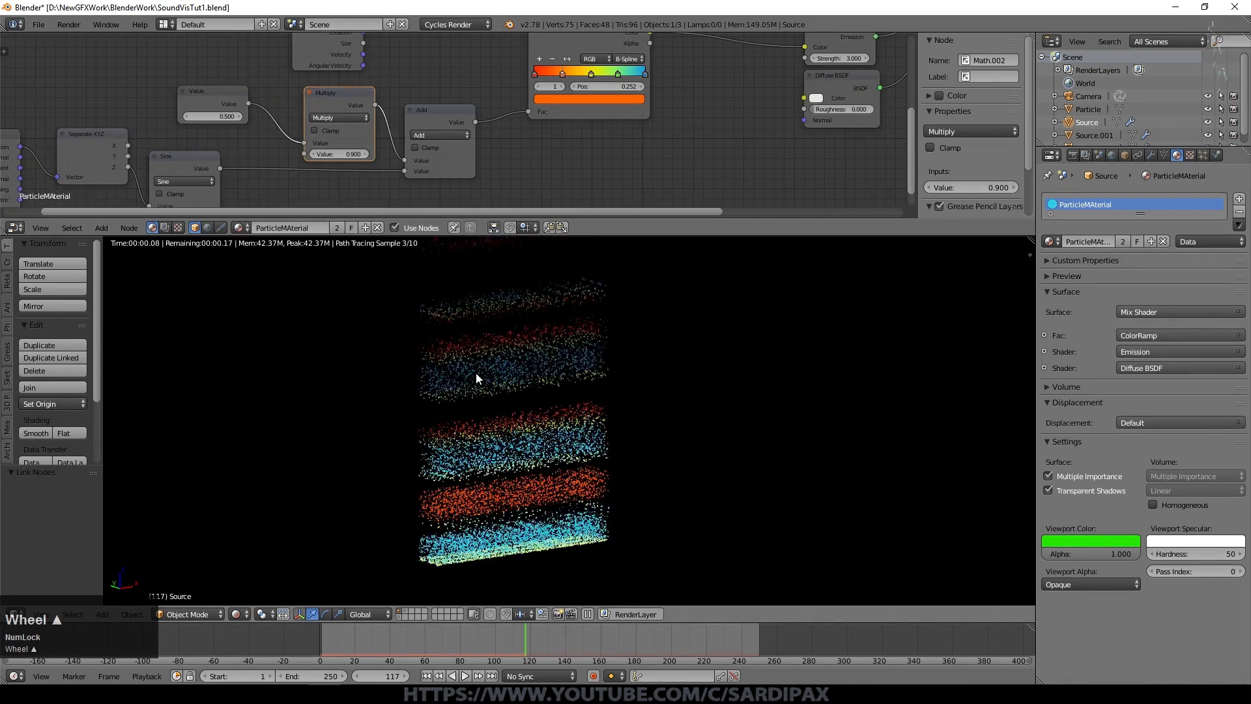
scroll(477, 378, "up", 1)
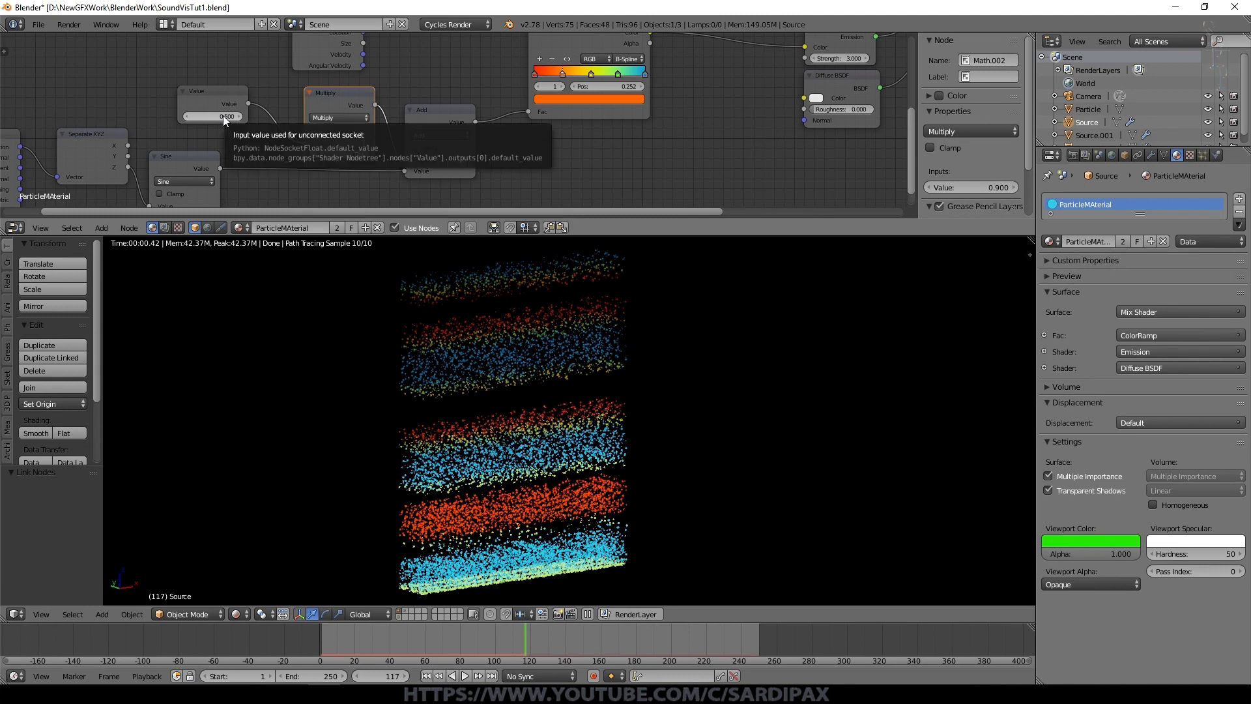
left_click(427, 676)
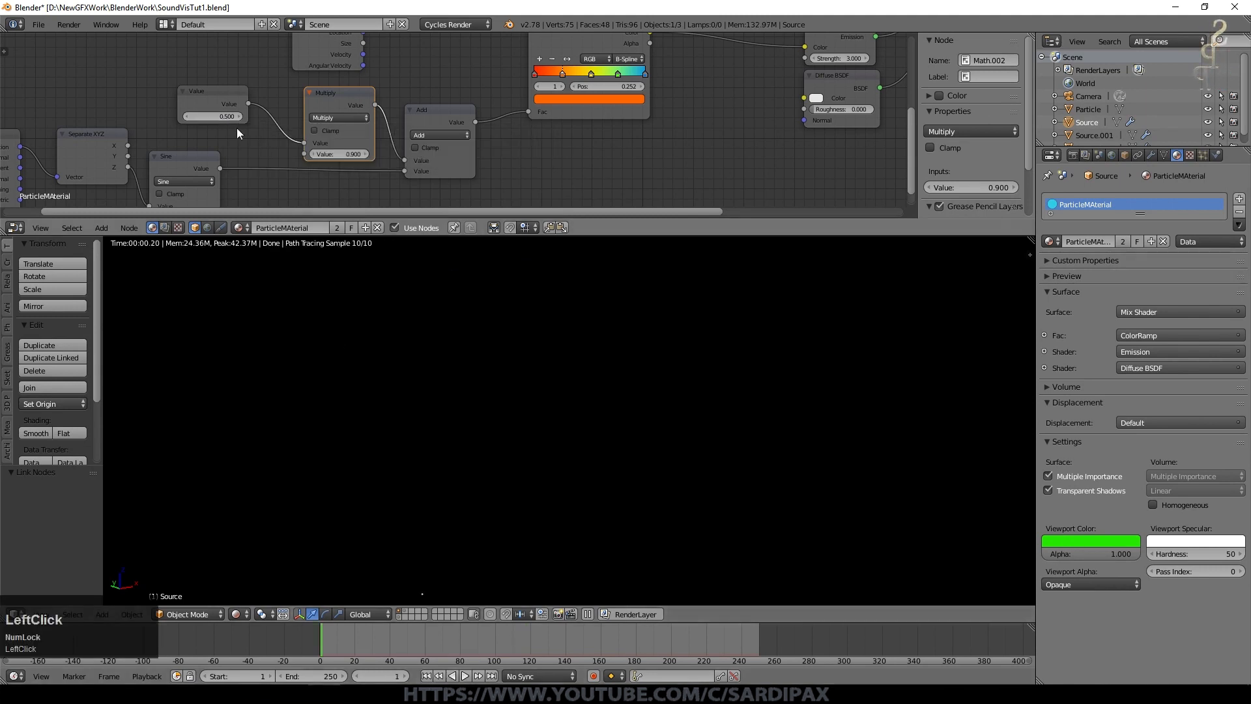
key("i")
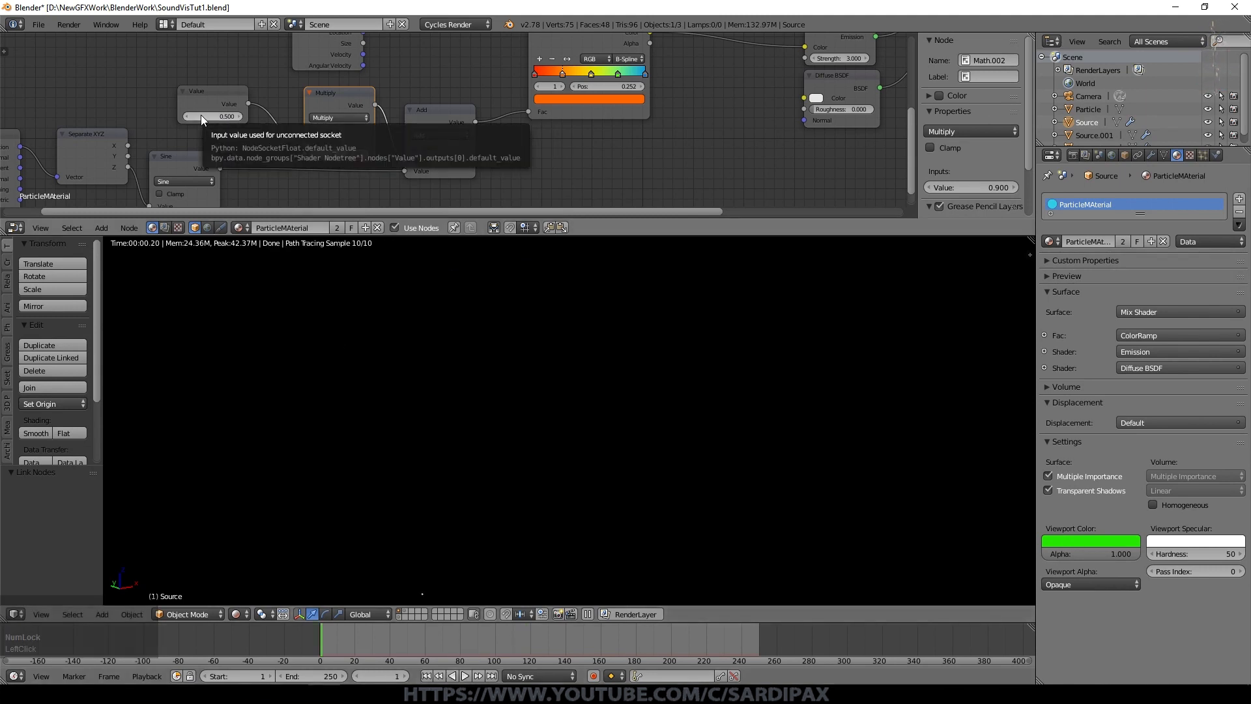
left_click(226, 92)
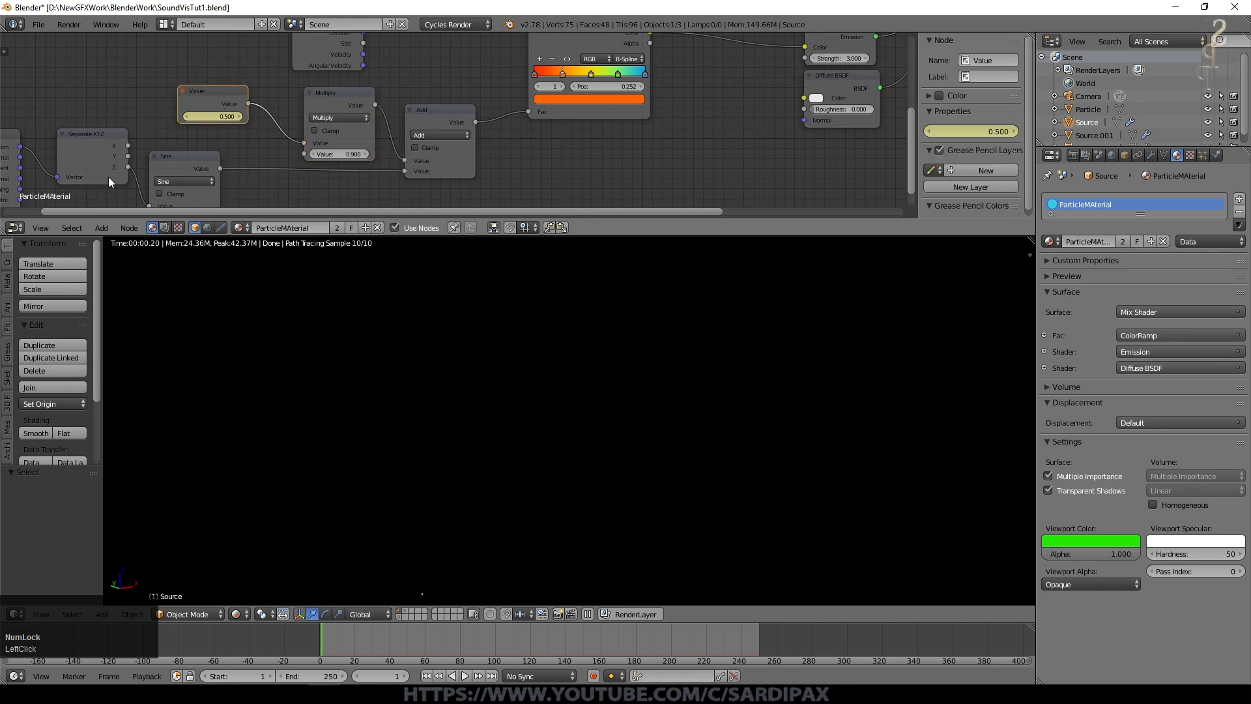
Switch the node area to the Graph Editor and select the Default Value curve under ParticleMAterial's Shader Nodetree
left_click(15, 227)
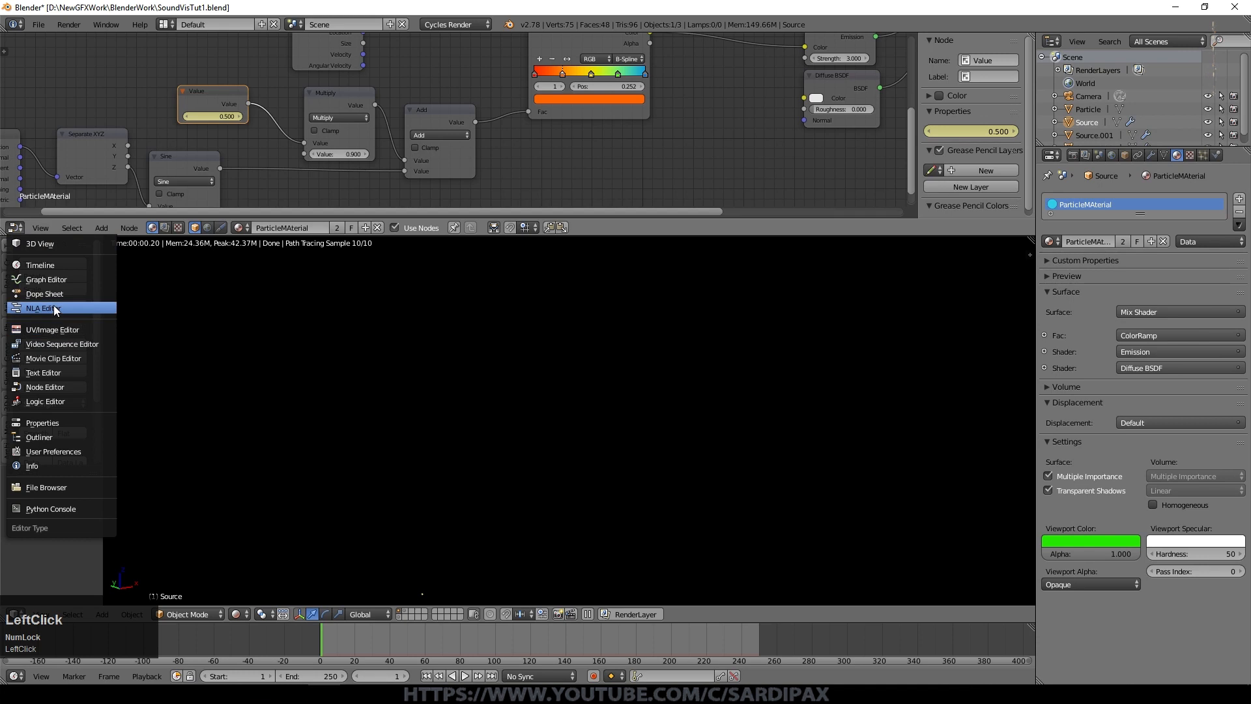
left_click(44, 280)
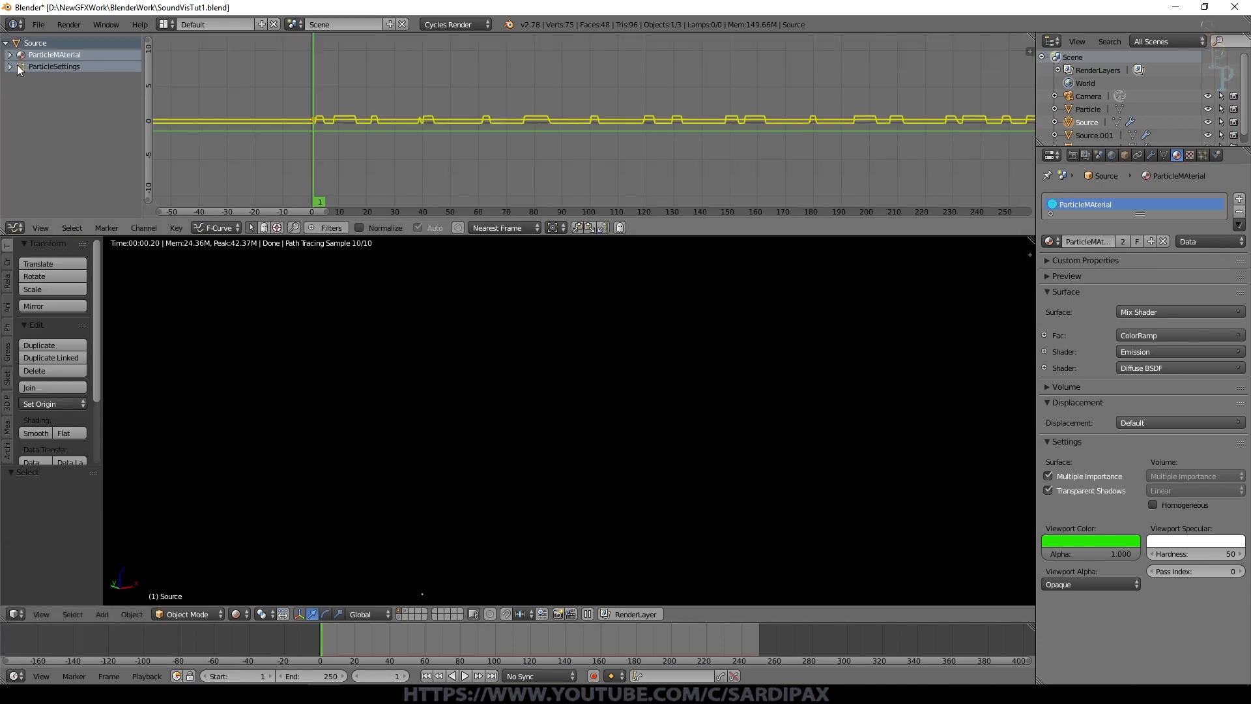
left_click(10, 55)
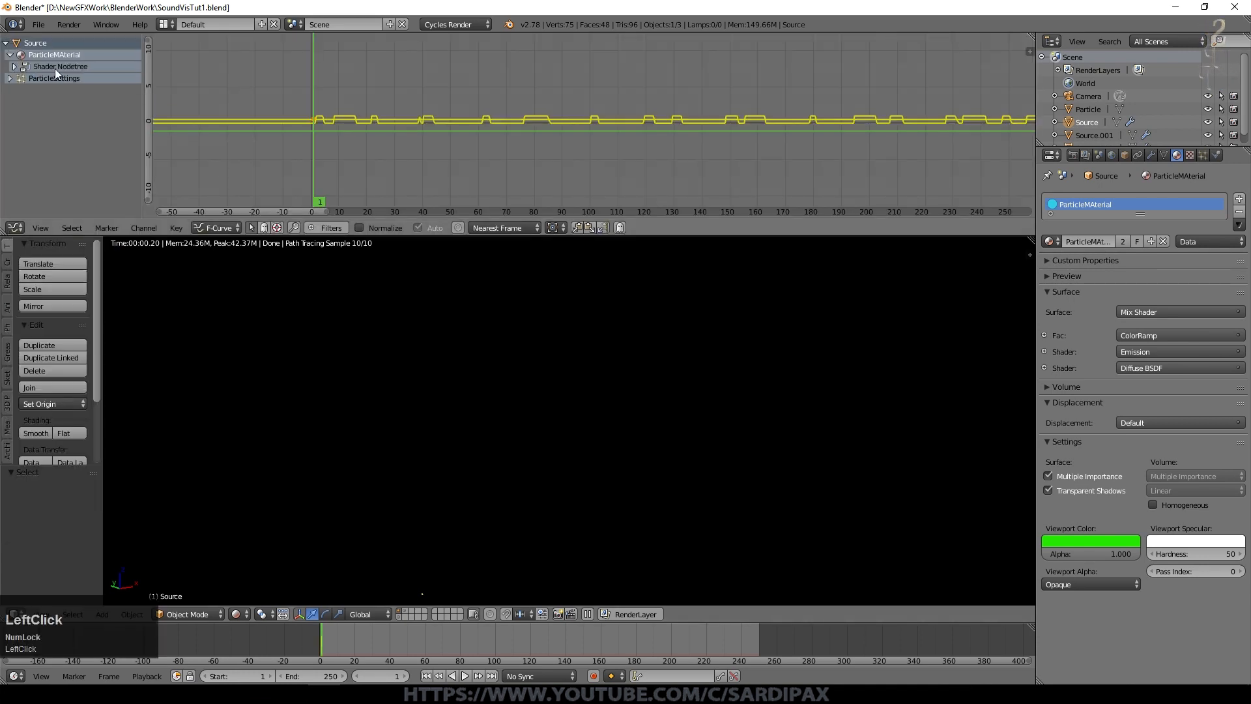
left_click(56, 69)
scroll(96, 66, "up", 1)
left_click(14, 66)
left_click(52, 78)
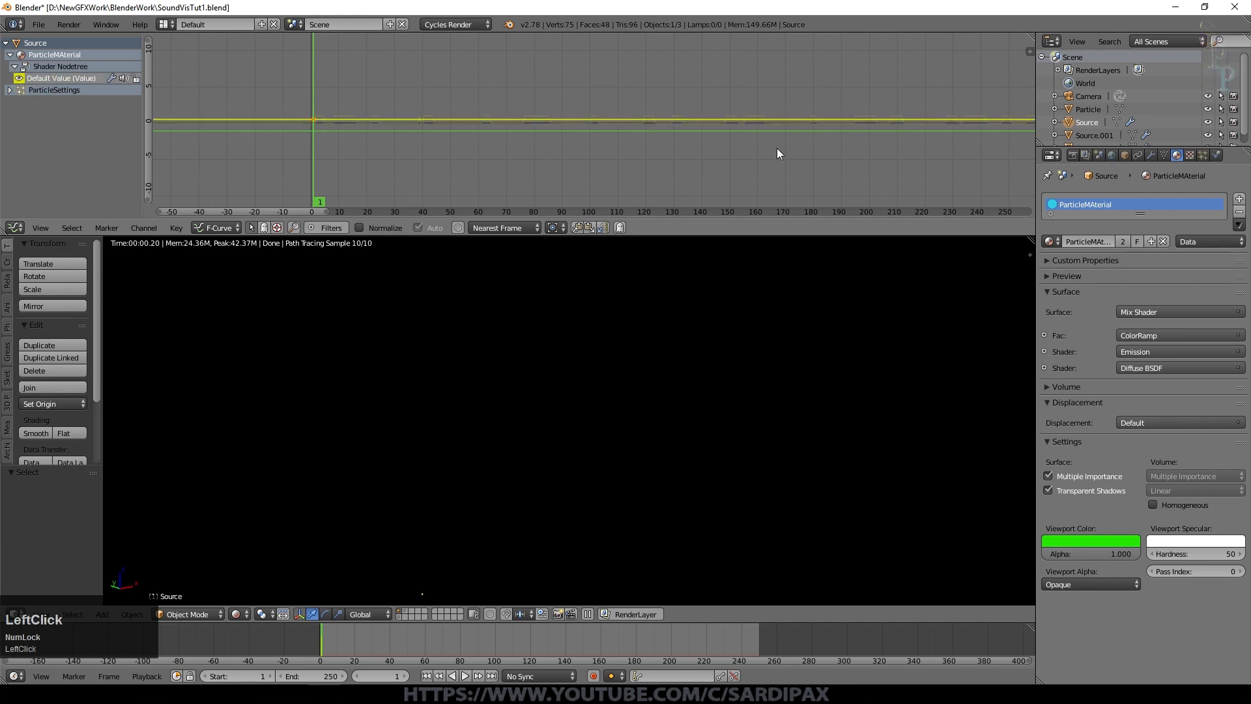
Enlarge the Graph Editor area and add a Noise modifier to the Default Value curve
key("n")
left_click_drag(847, 235, 844, 402)
left_click(842, 90)
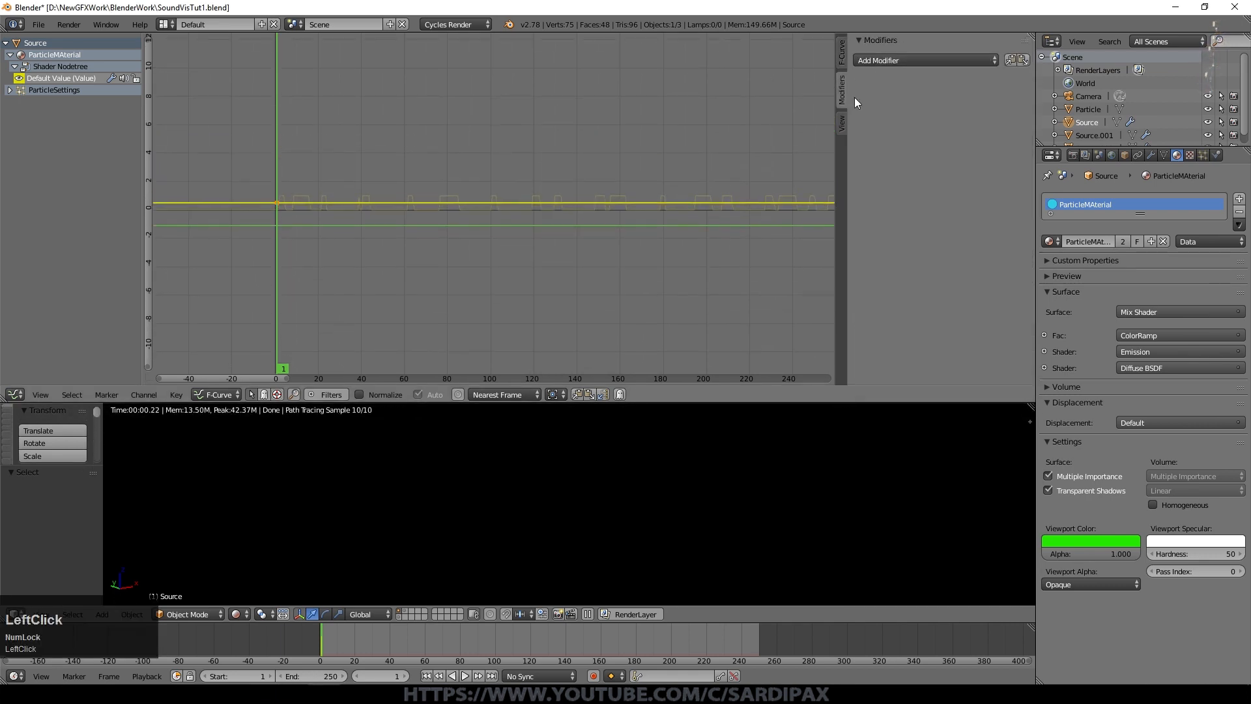
left_click(877, 60)
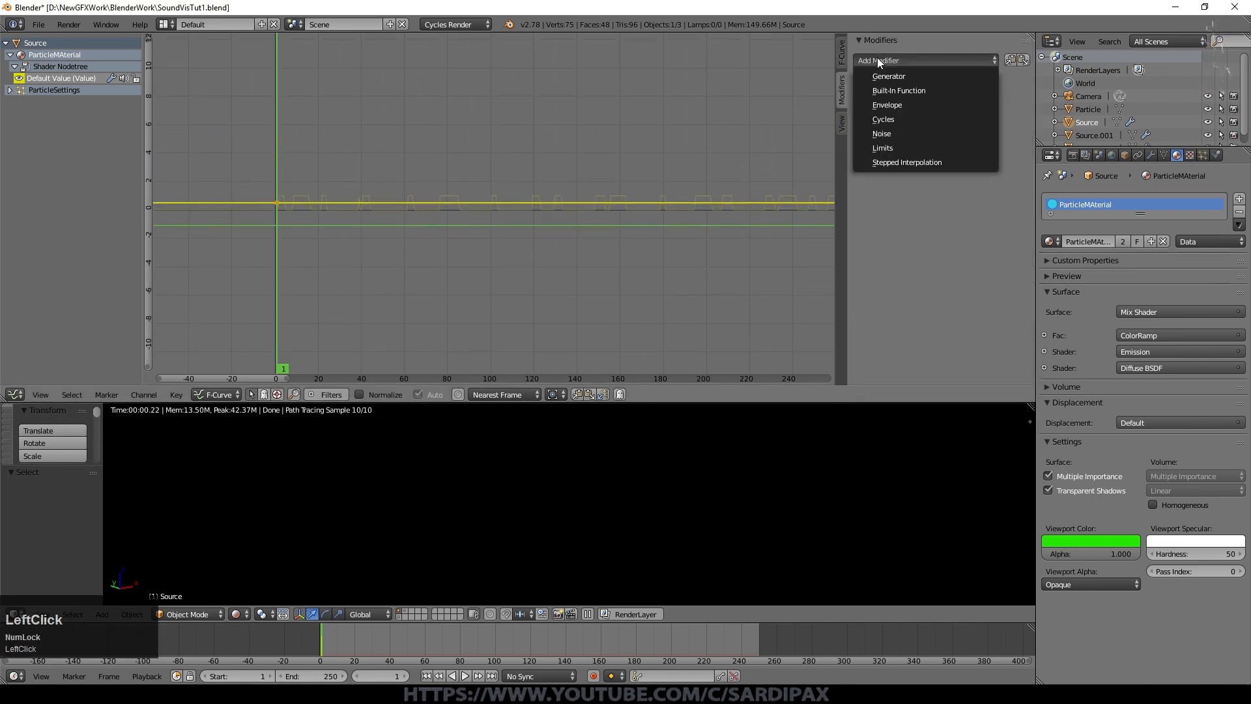
left_click(896, 130)
Set the Noise modifier's scale to 32 and its strength to 2.5
left_click(911, 121)
type("32")
key("Return")
left_click(972, 121)
left_click(999, 198)
left_click(892, 137)
type("2.5")
key("Return")
Play the animation and step back to frame 74 and forward to frame 95 to examine the changing particle colours
left_click(465, 675)
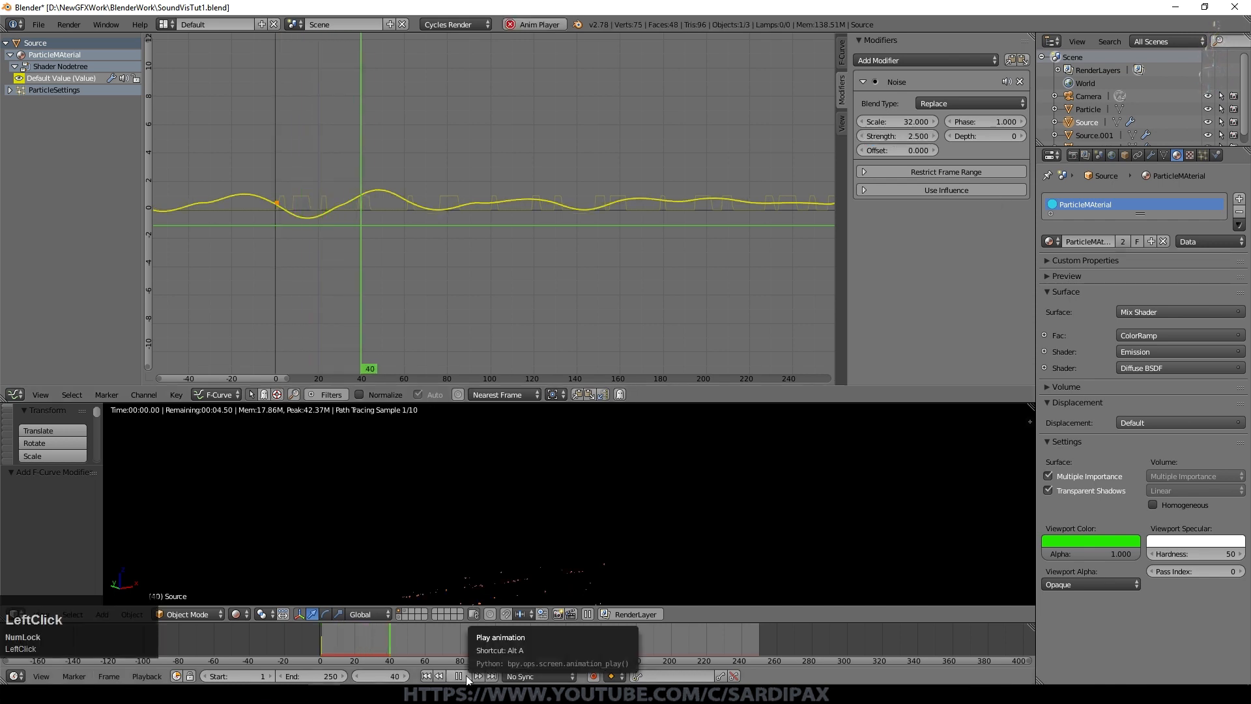
left_click(465, 676)
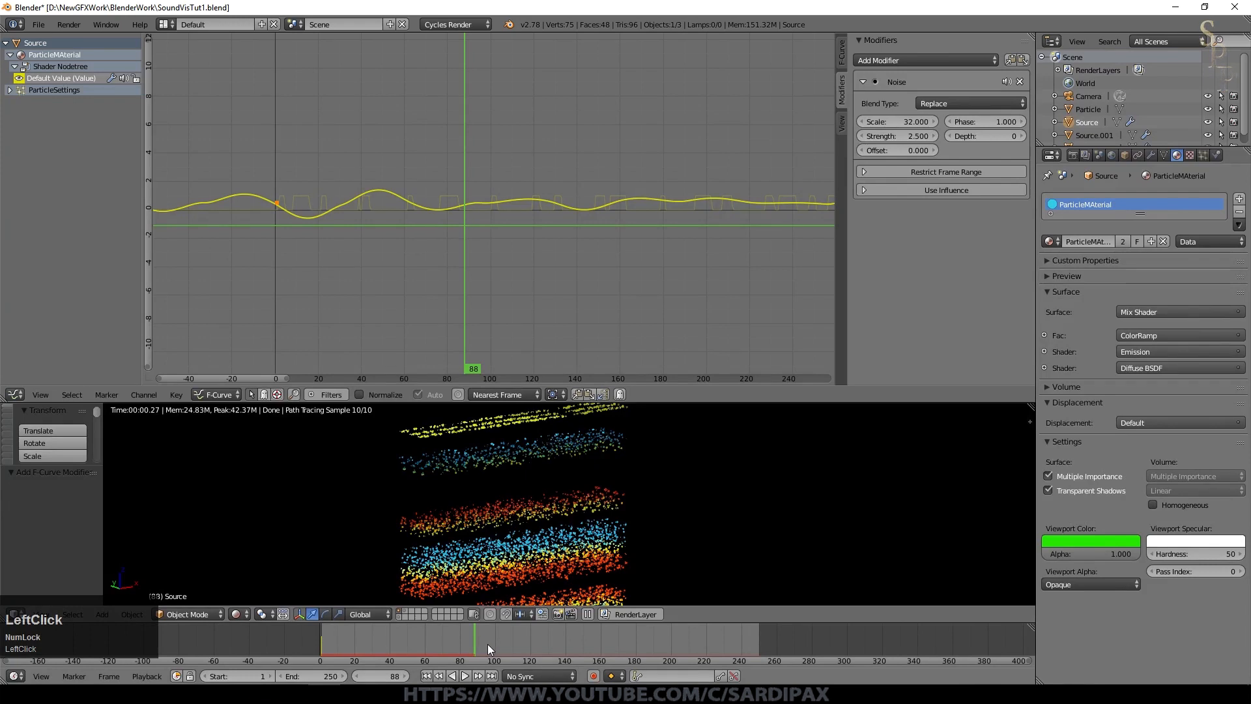
key("Left")
key("Left")
key("Left")
key("Left")
key("Left")
key("Left")
key("Left")
key("Left")
key("Left")
key("Left")
key("Left")
key("Left")
key("Left")
key("Left")
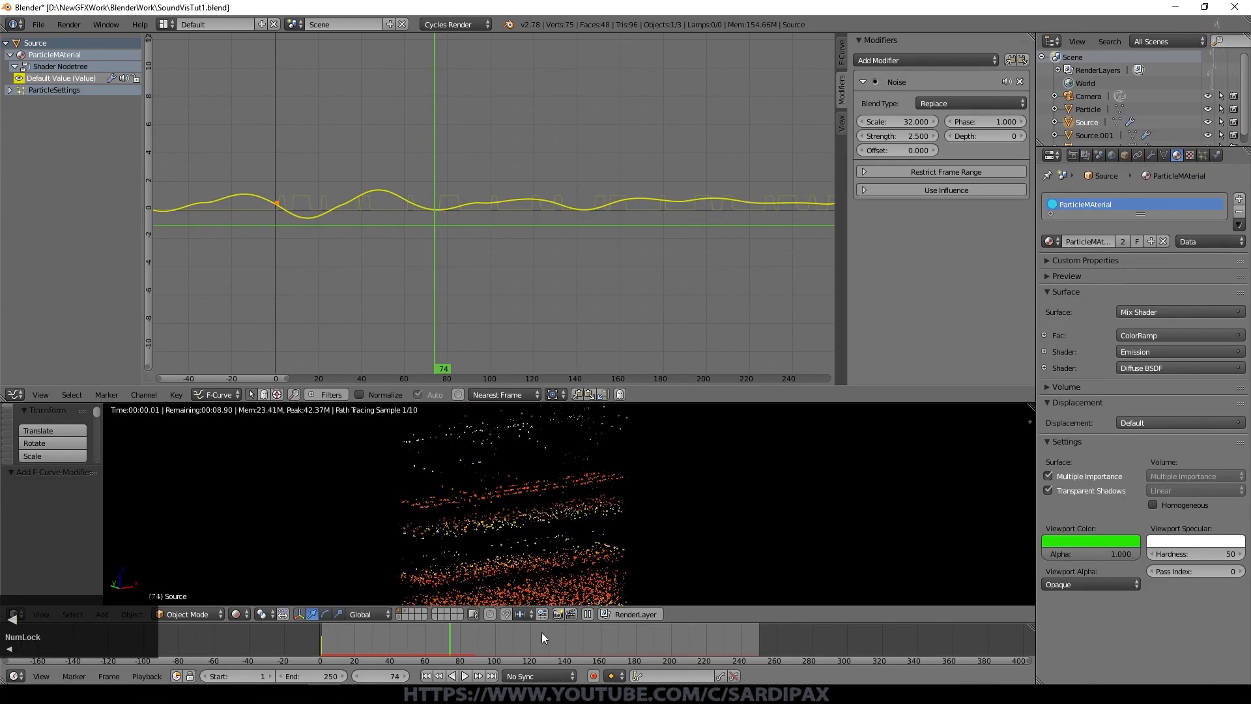
key("Right")
key("Right")
key("Right")
key("Right")
key("Right")
key("Right")
key("Right")
key("Right")
key("Right")
key("Right")
key("Right")
key("Right")
key("Right")
key("Right")
key("Right")
key("Right")
key("Right")
key("Right")
key("Right")
key("Right")
key("Right")
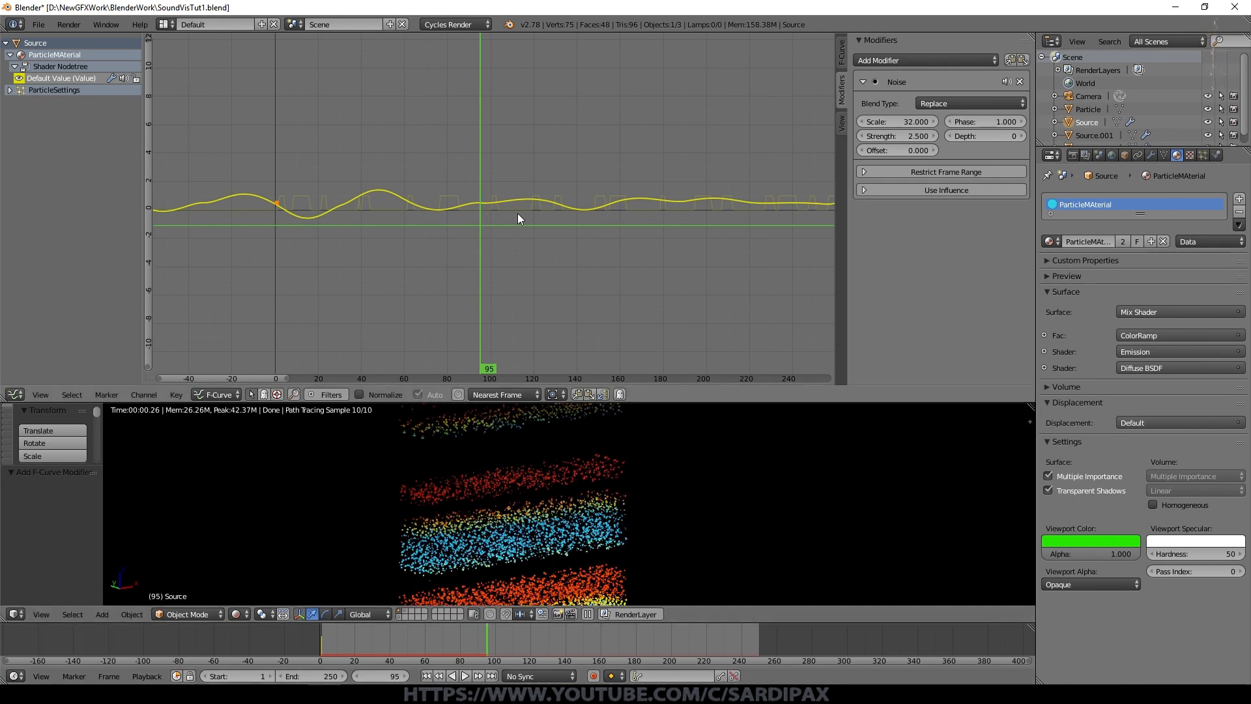
Examine the modifiers on the ParticleSettings Emission Time Factor curve and return to the material's Default Value curve
scroll(422, 236, "up", 4)
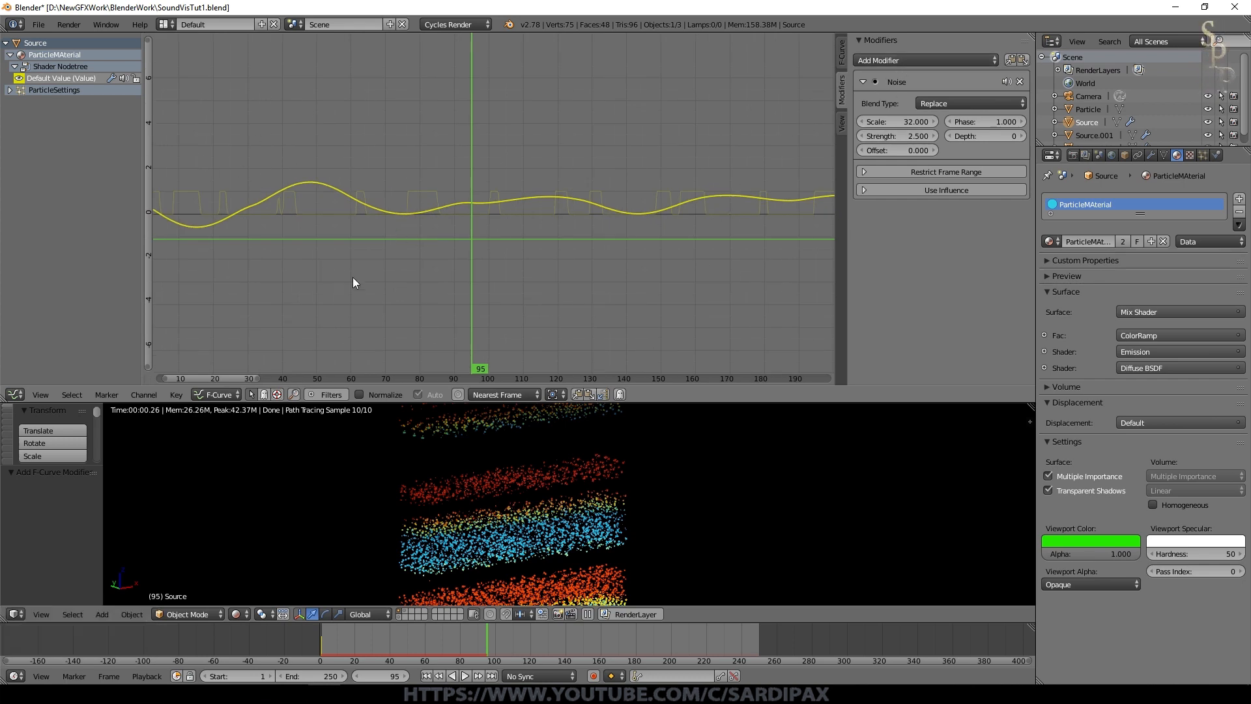
left_click(73, 92)
left_click(10, 90)
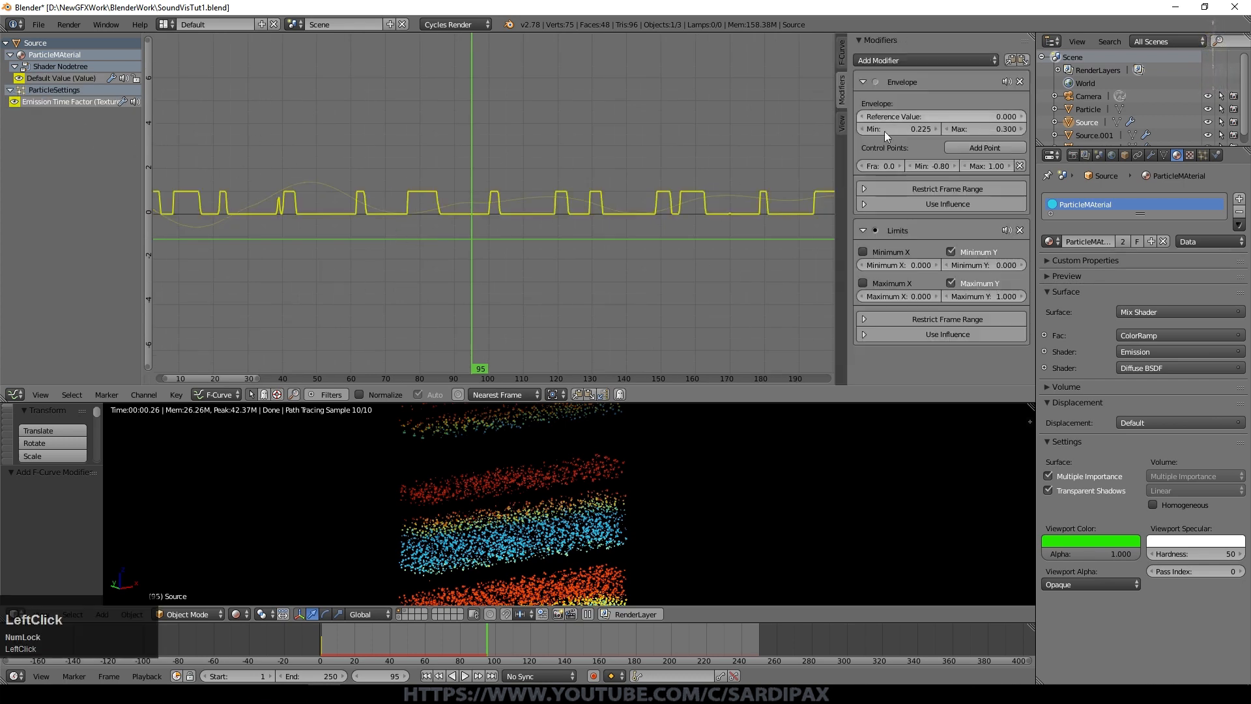
left_click(58, 78)
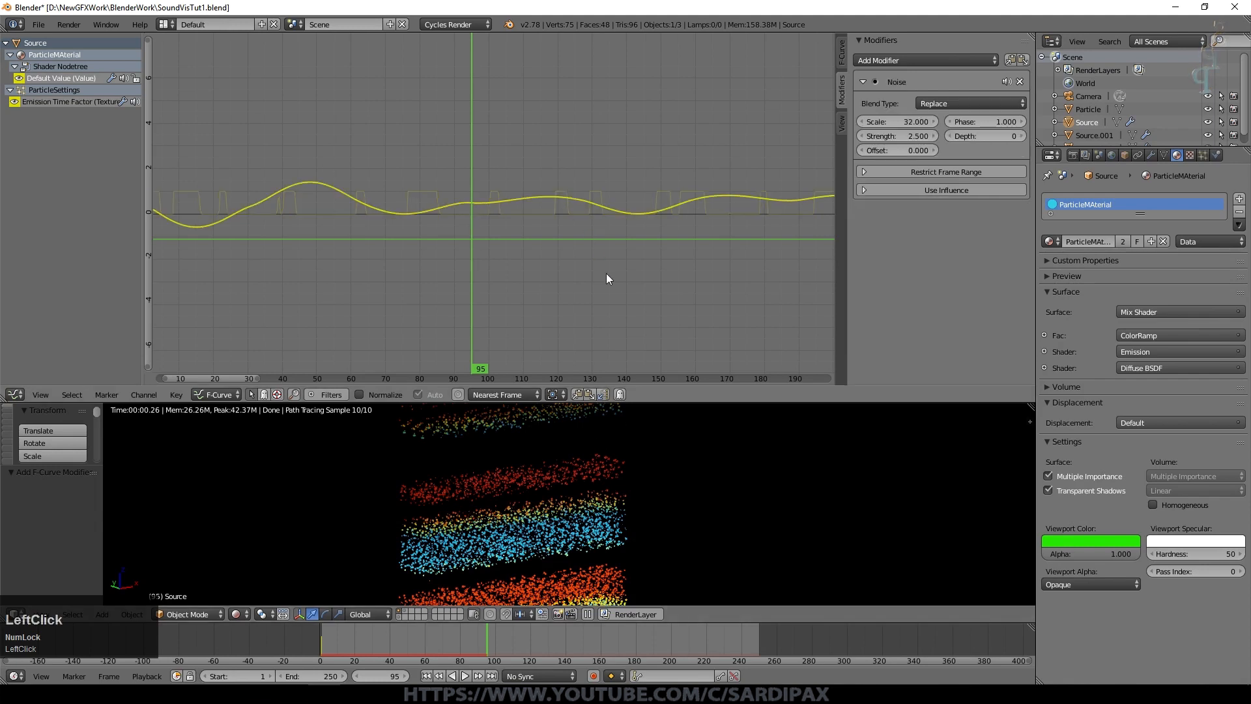
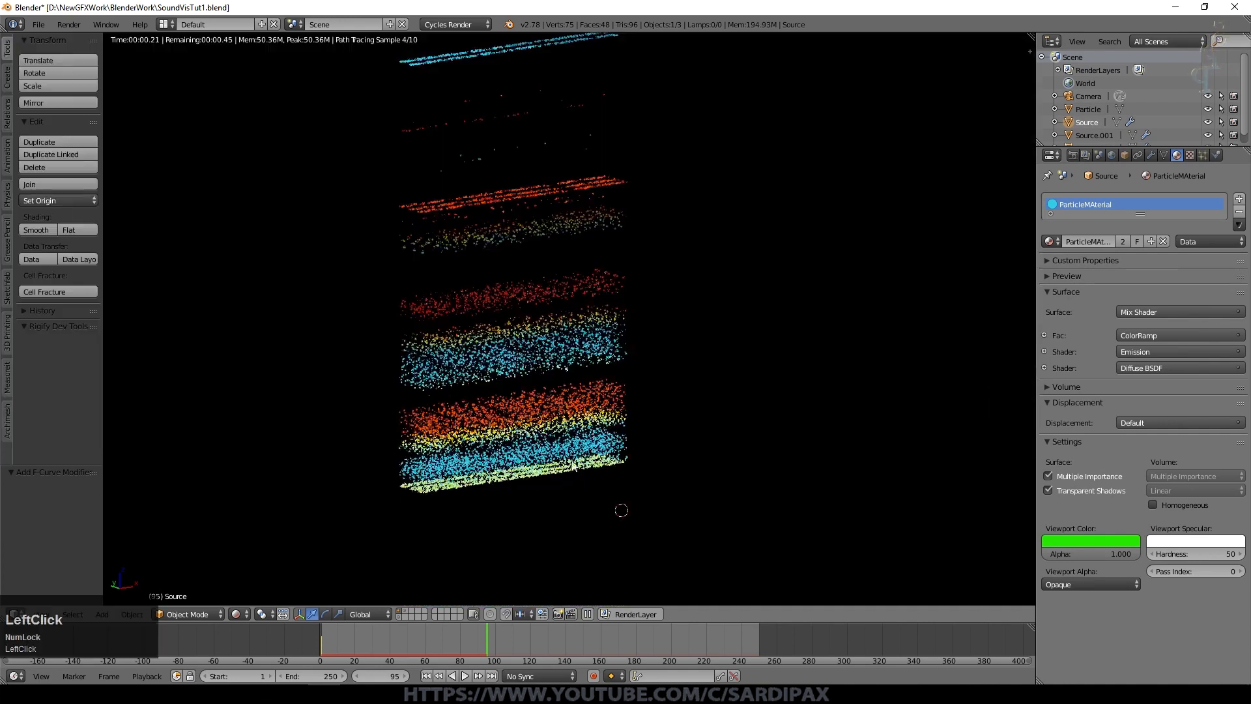
Return to frame 1 and set the Source object's particle system seed to 1
left_click(427, 677)
left_click(1204, 155)
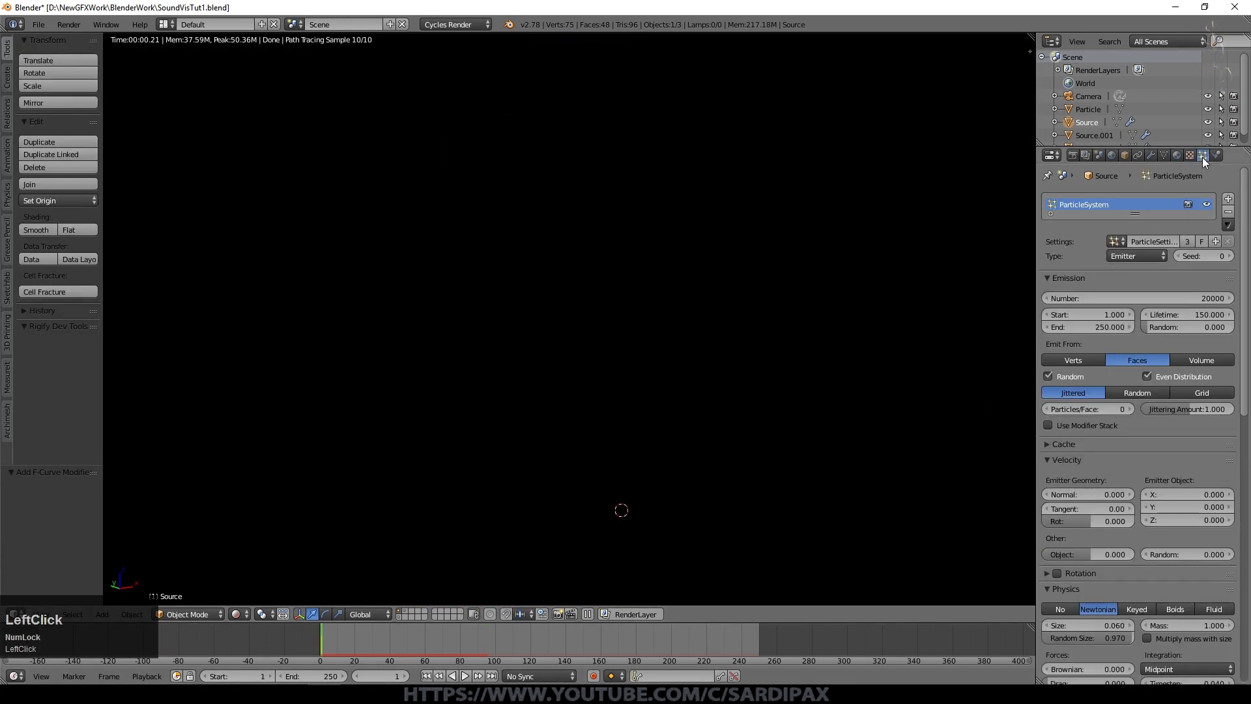
Switch the 3D view to Solid shading and show the scene in front orthographic view
left_click(236, 613)
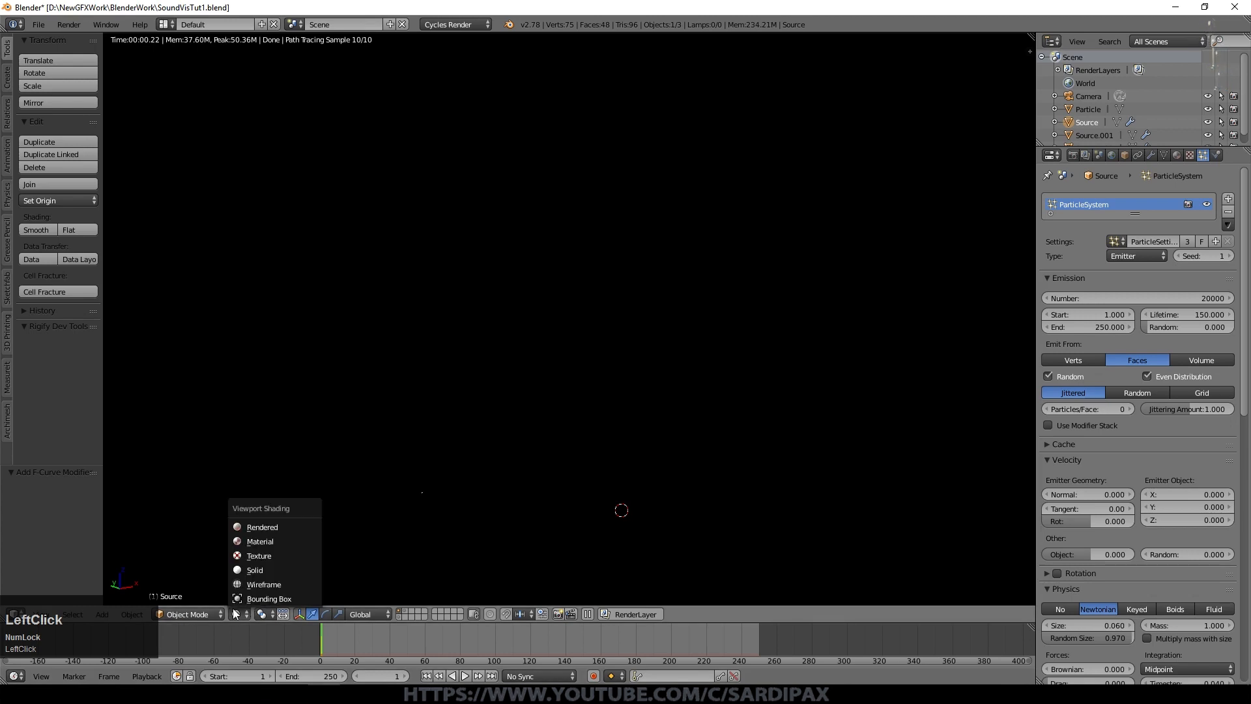
left_click(267, 568)
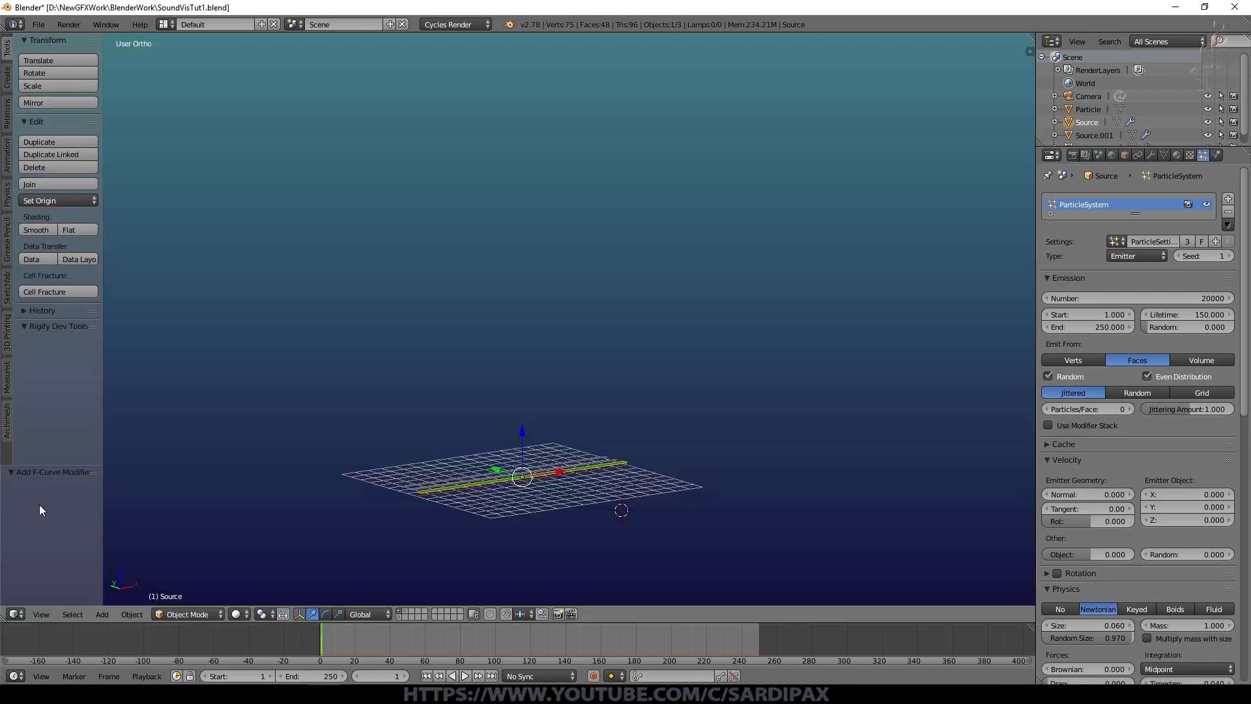
key("KP_1")
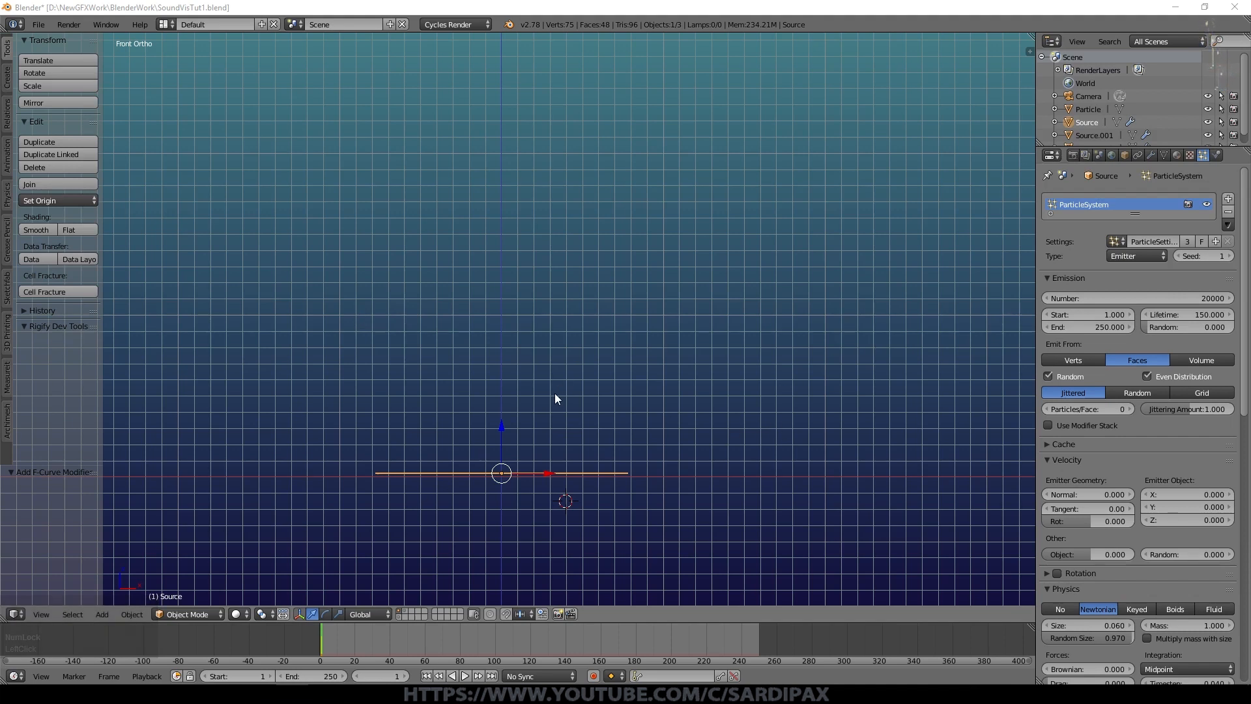
Place the 3D cursor above the centre of the source strips and add a Turbulence force field there
left_click(505, 424)
scroll(592, 473, "up", 1)
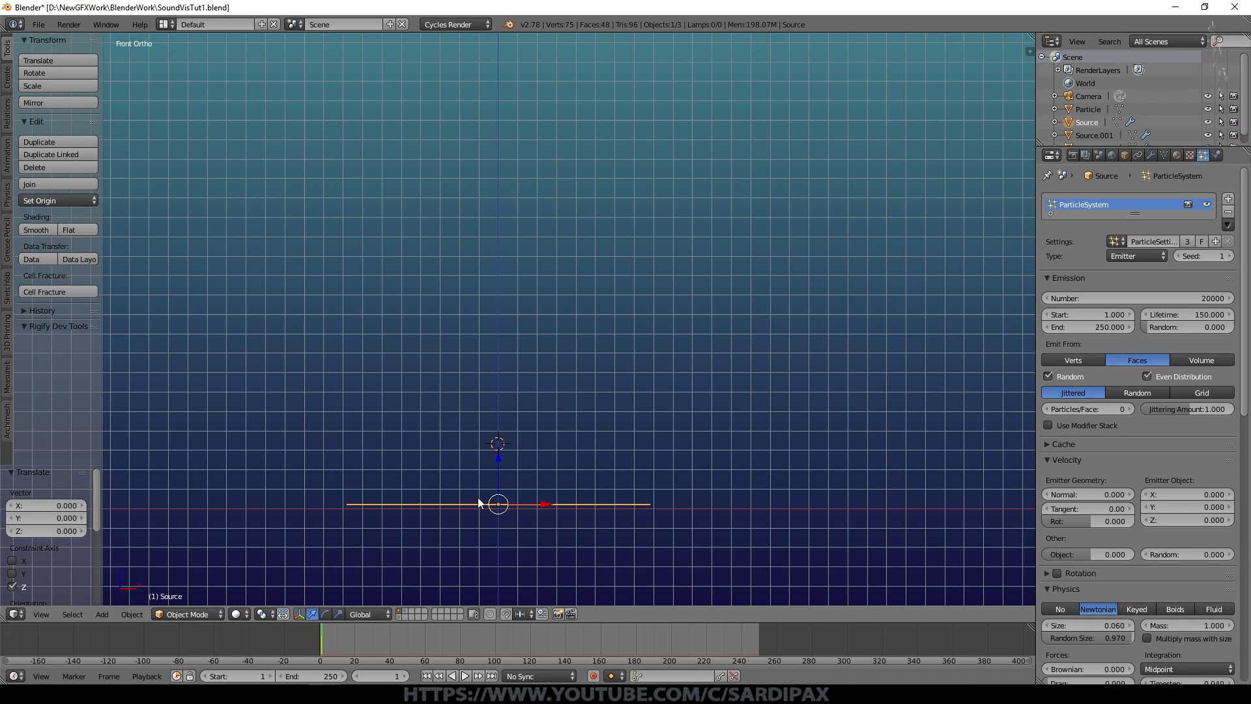
key("shift+a")
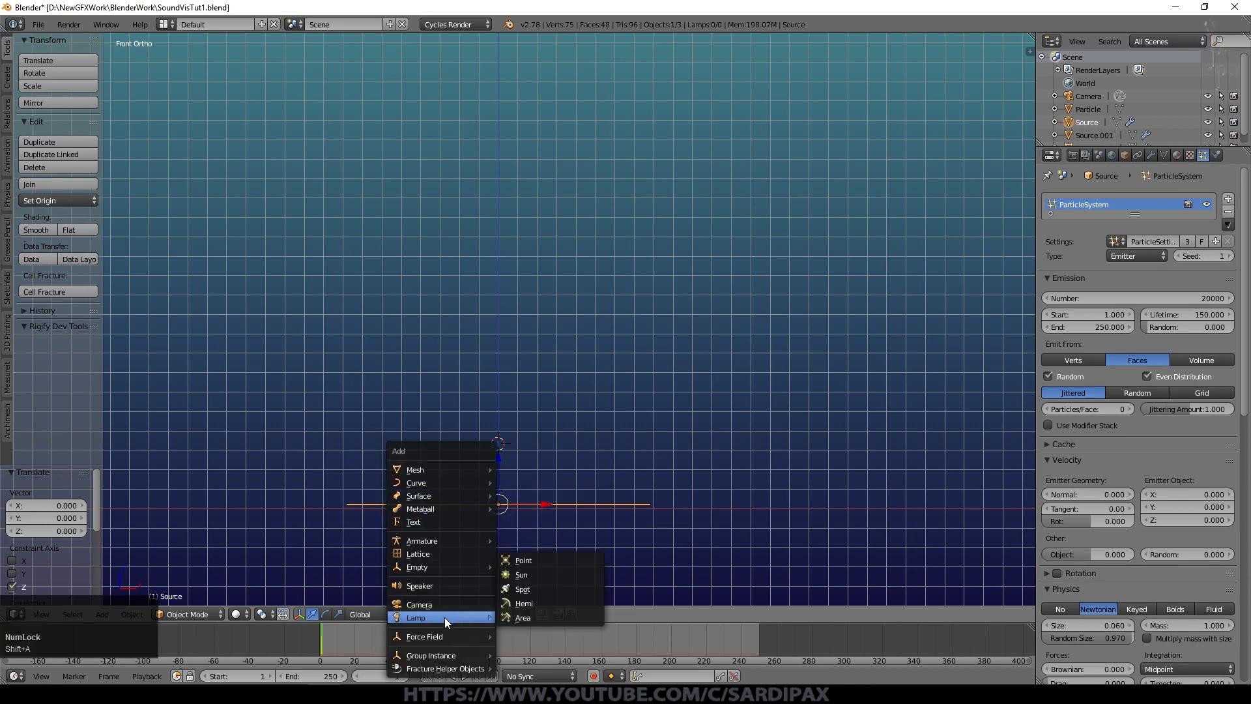
mouse_move(456, 637)
left_click(551, 607)
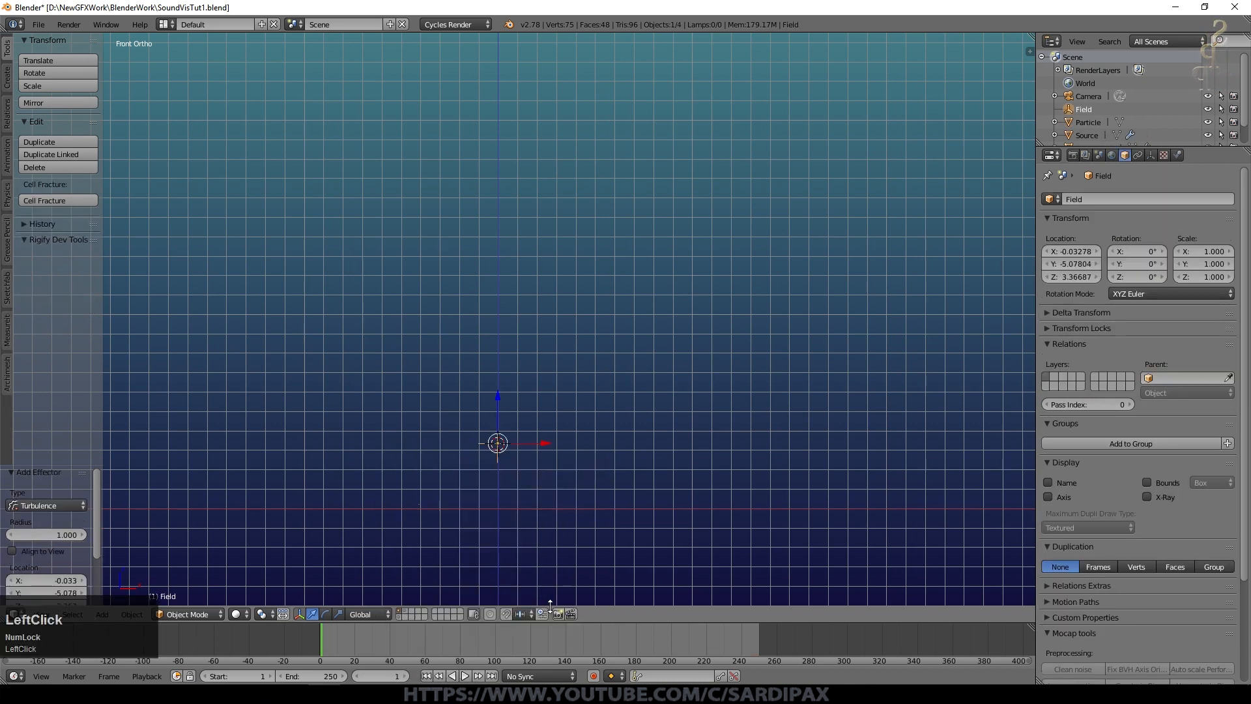
Move the turbulence field about 6.18 along the Y axis so that it sits over the strips
left_click_drag(582, 455, 604, 518)
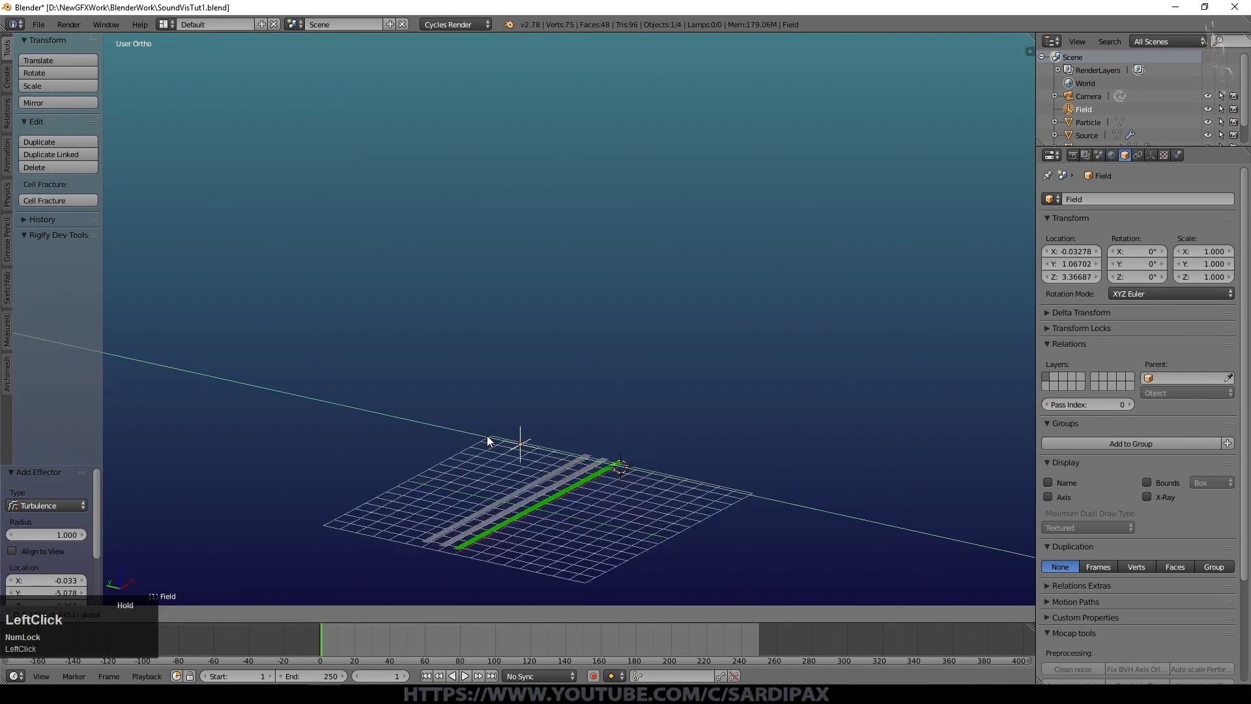
middle_click_drag(604, 519, 662, 350)
key("KP_1")
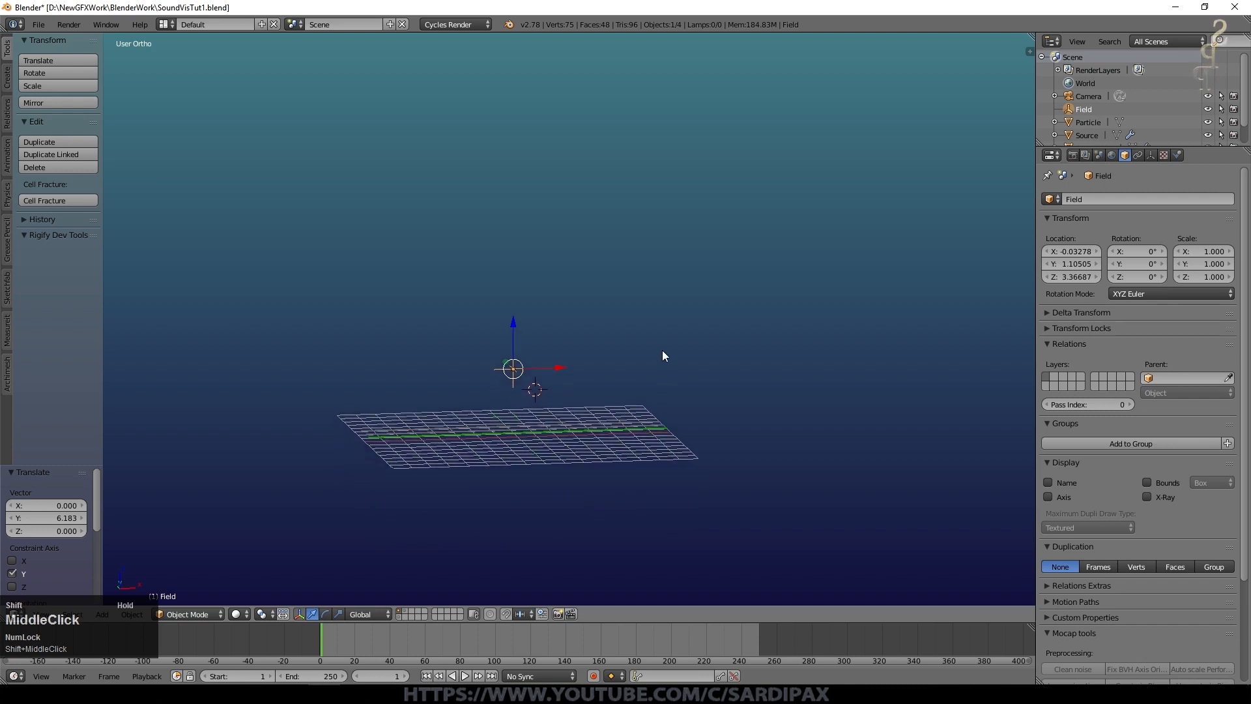
key("n")
scroll(1030, 387, "down", 3)
key("n")
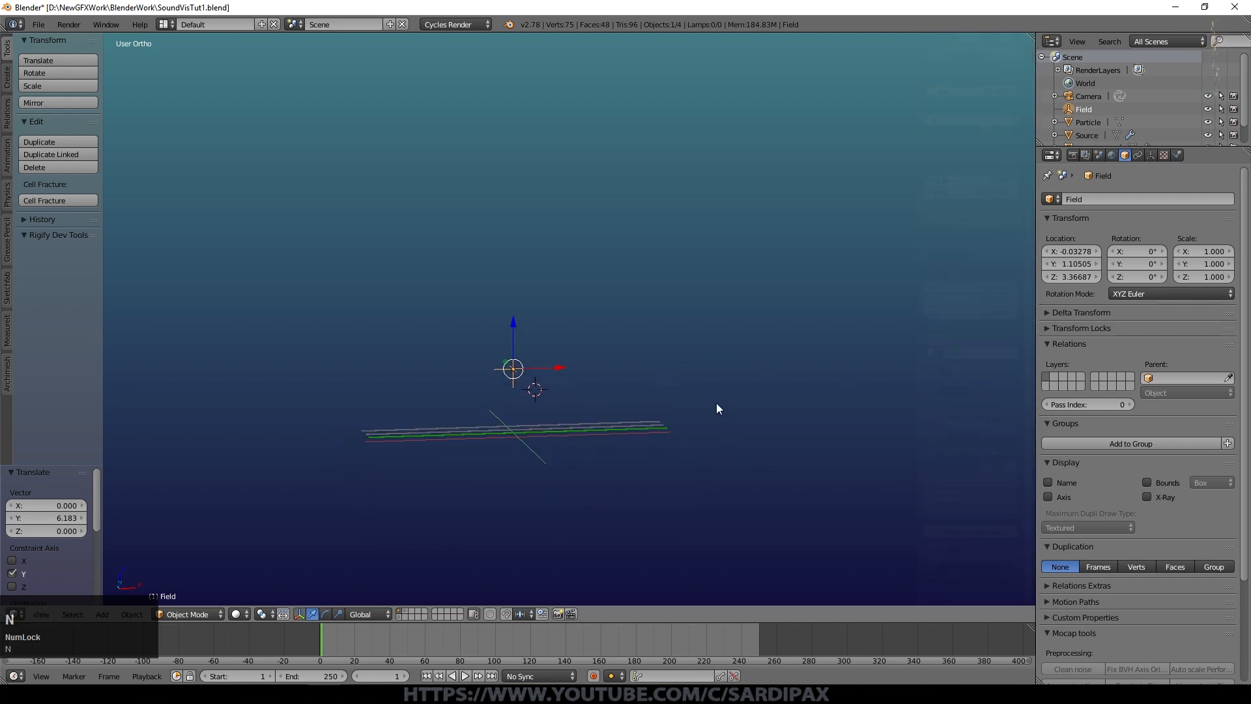
Show the field's physics settings, play the animation to frame 45 to examine the particles, and return to frame 1
left_click(1177, 156)
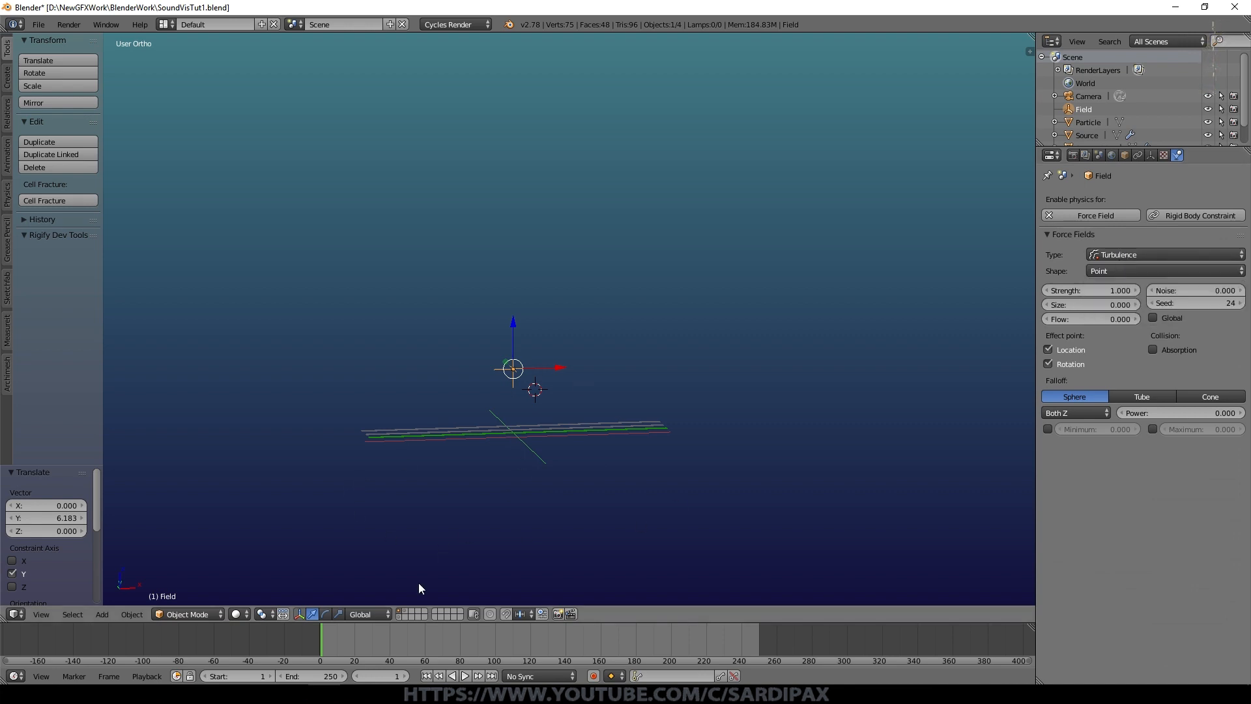
left_click(463, 676)
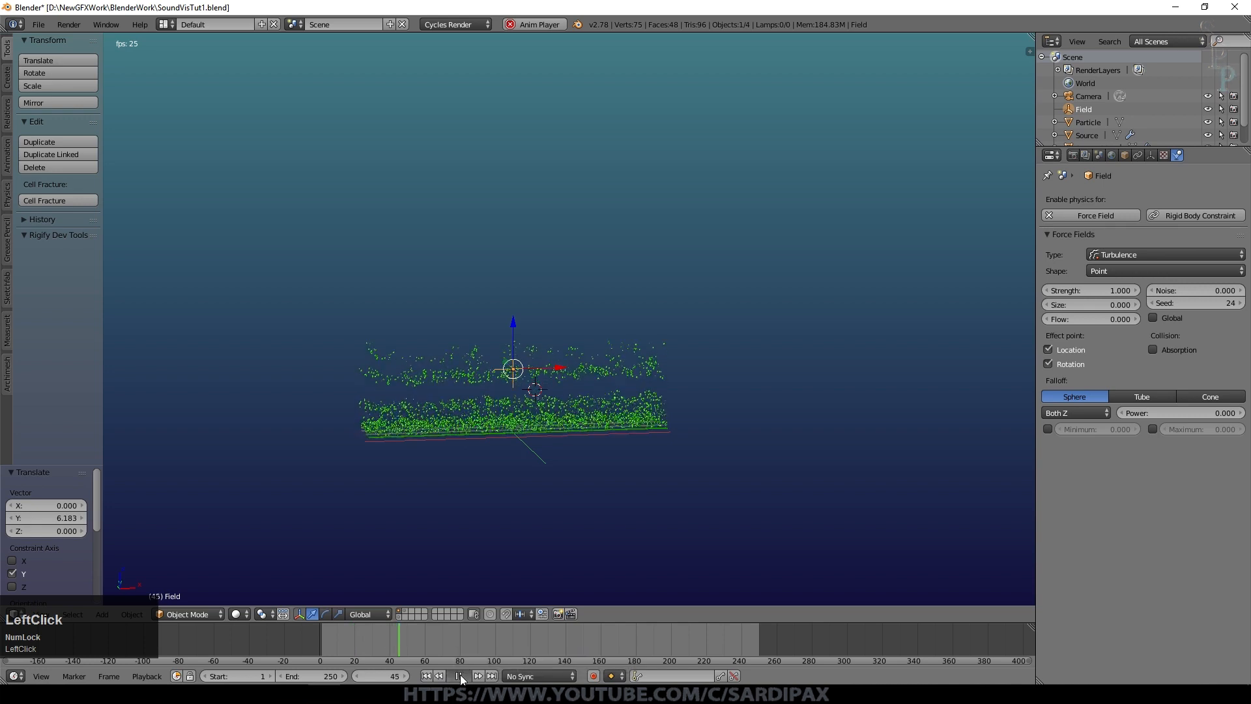
left_click(460, 674)
middle_click_drag(467, 517, 549, 538)
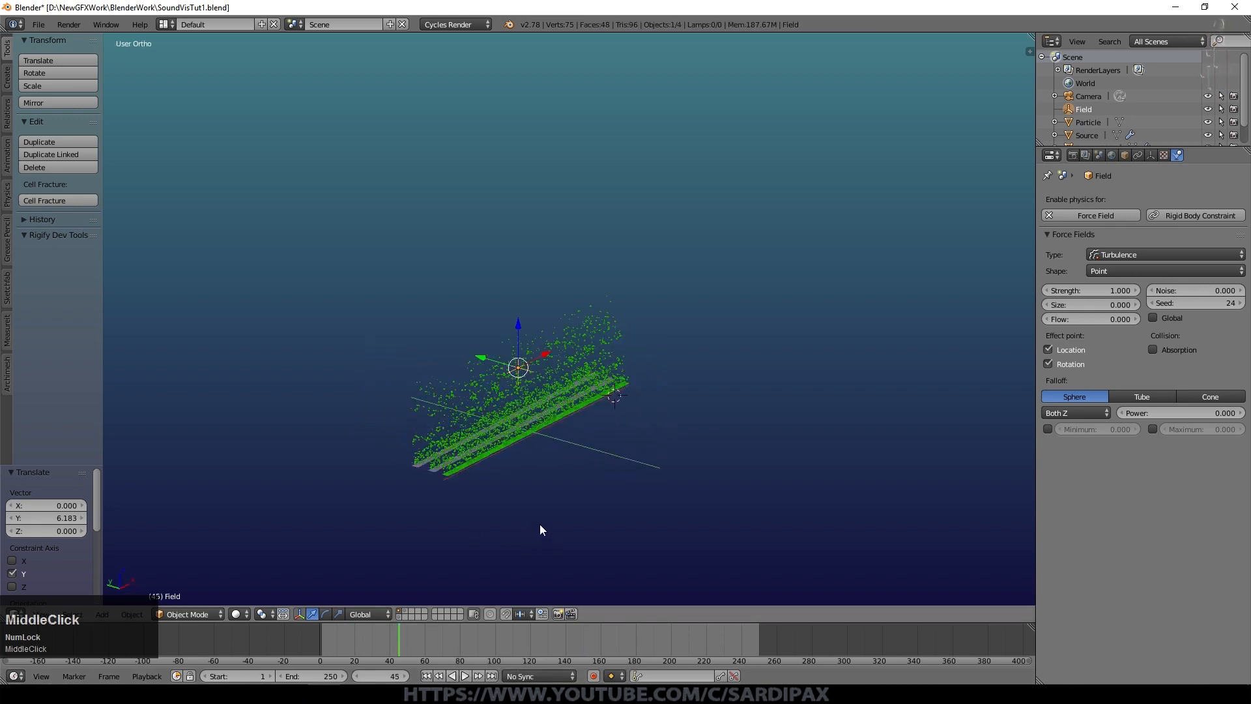
scroll(541, 512, "up", 5)
scroll(537, 483, "down", 4)
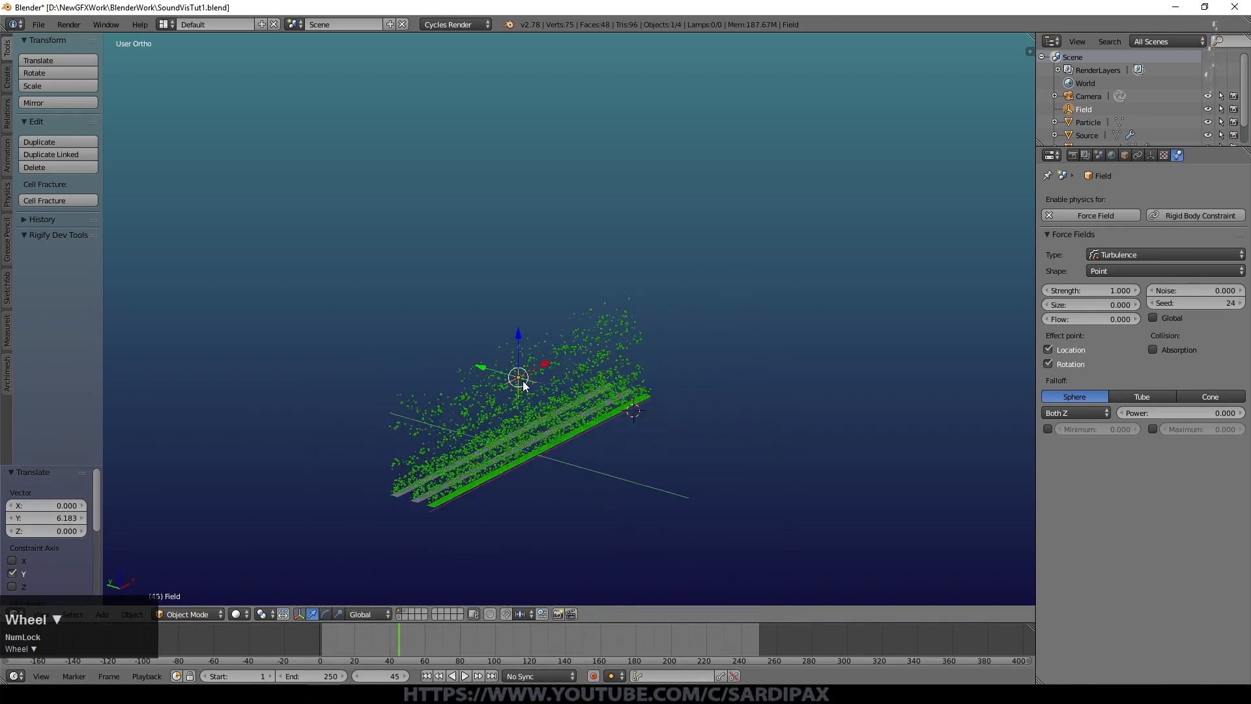
left_click(427, 676)
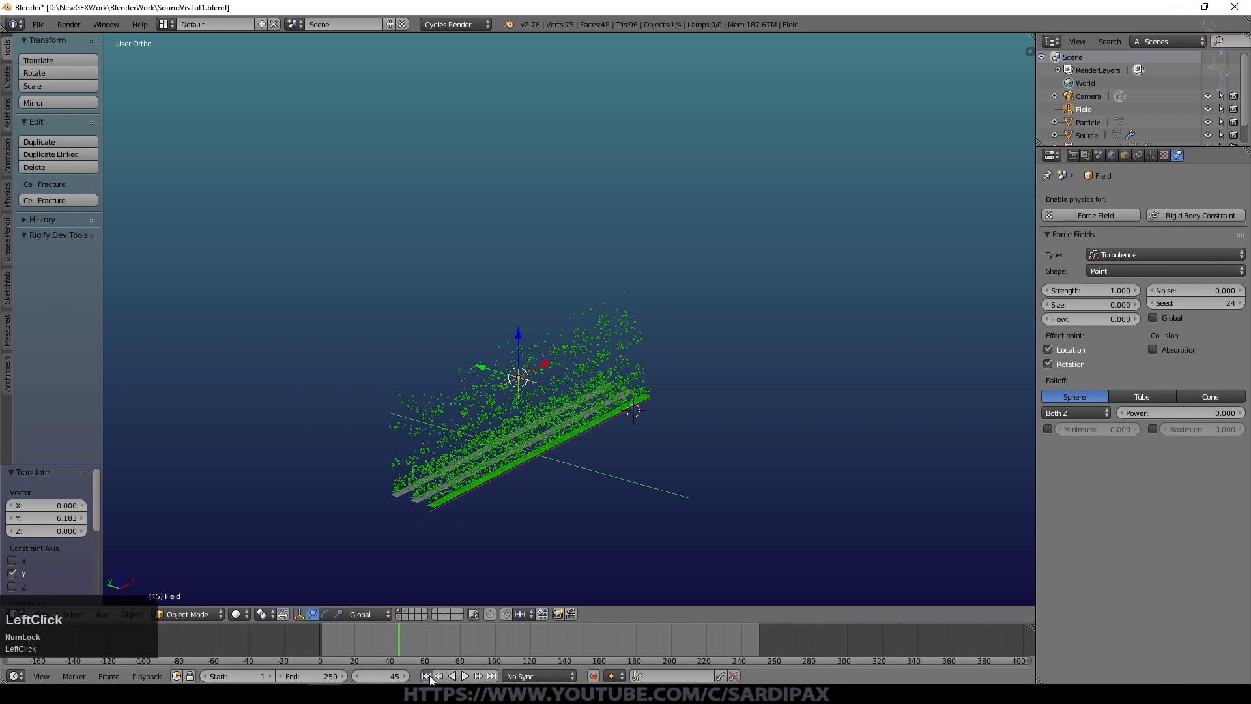
Set the turbulence field's size to 6, strength to 2, noise to 0.1 and flow to 0.8
left_click(1101, 303)
type("6")
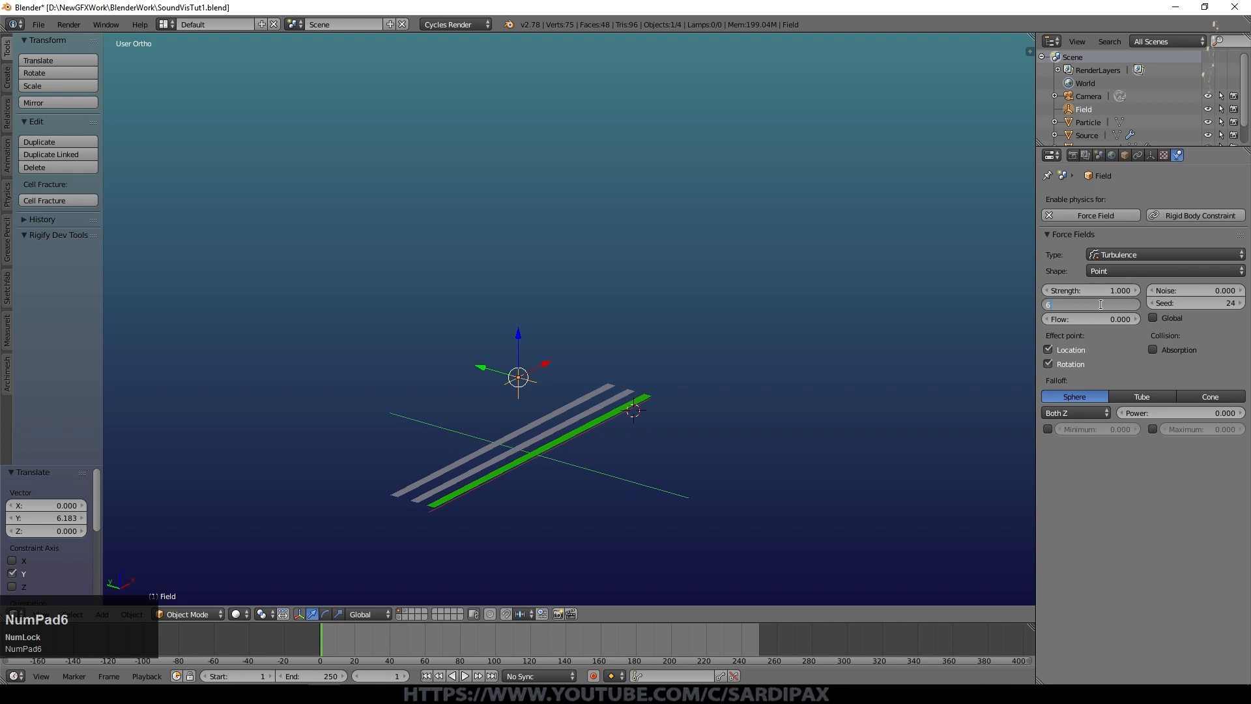
left_click(1103, 289)
type("2")
key("Return")
left_click(1242, 291)
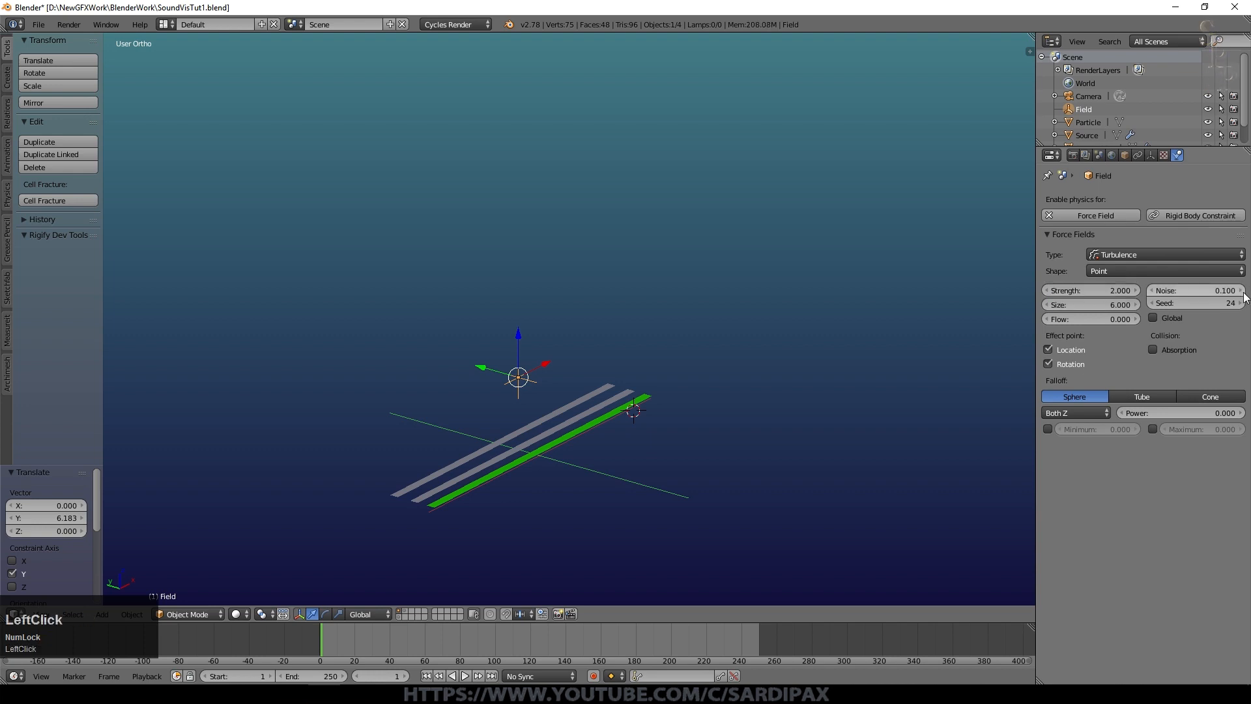
left_click(1104, 319)
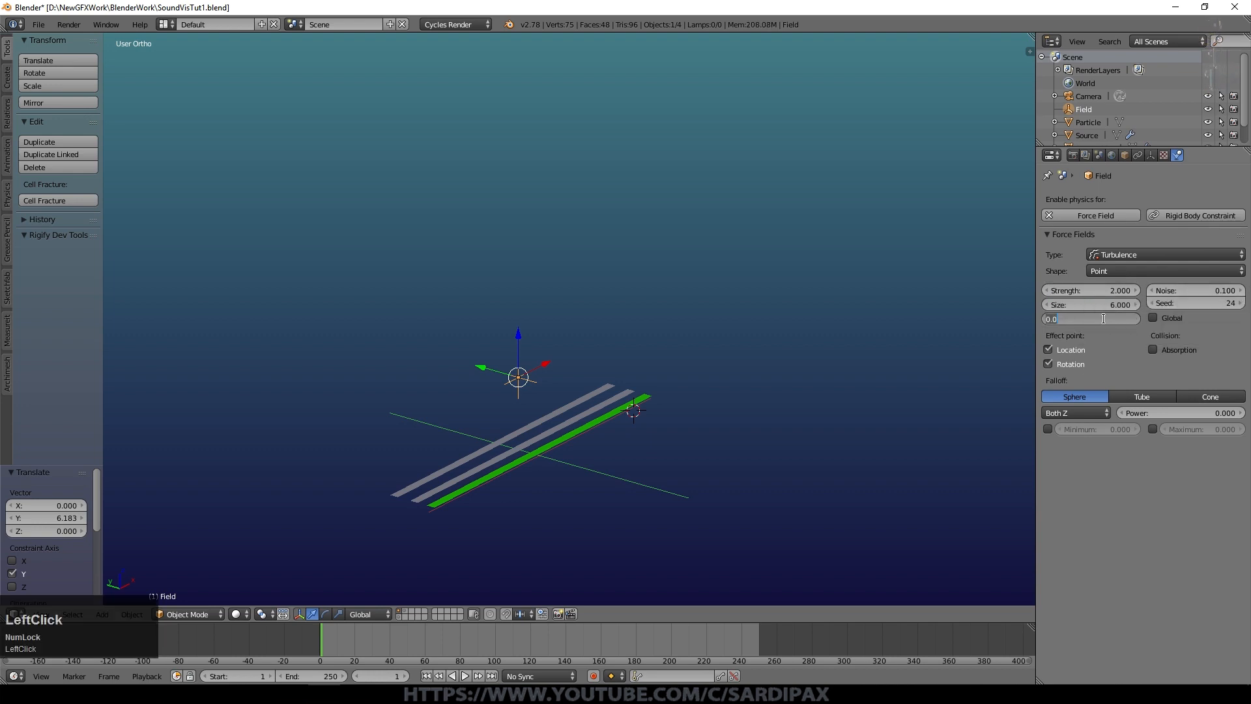
type(".8")
Play the animation past frame 130 to examine the turbulence on the rising particles, and return to frame 1
left_click(465, 676)
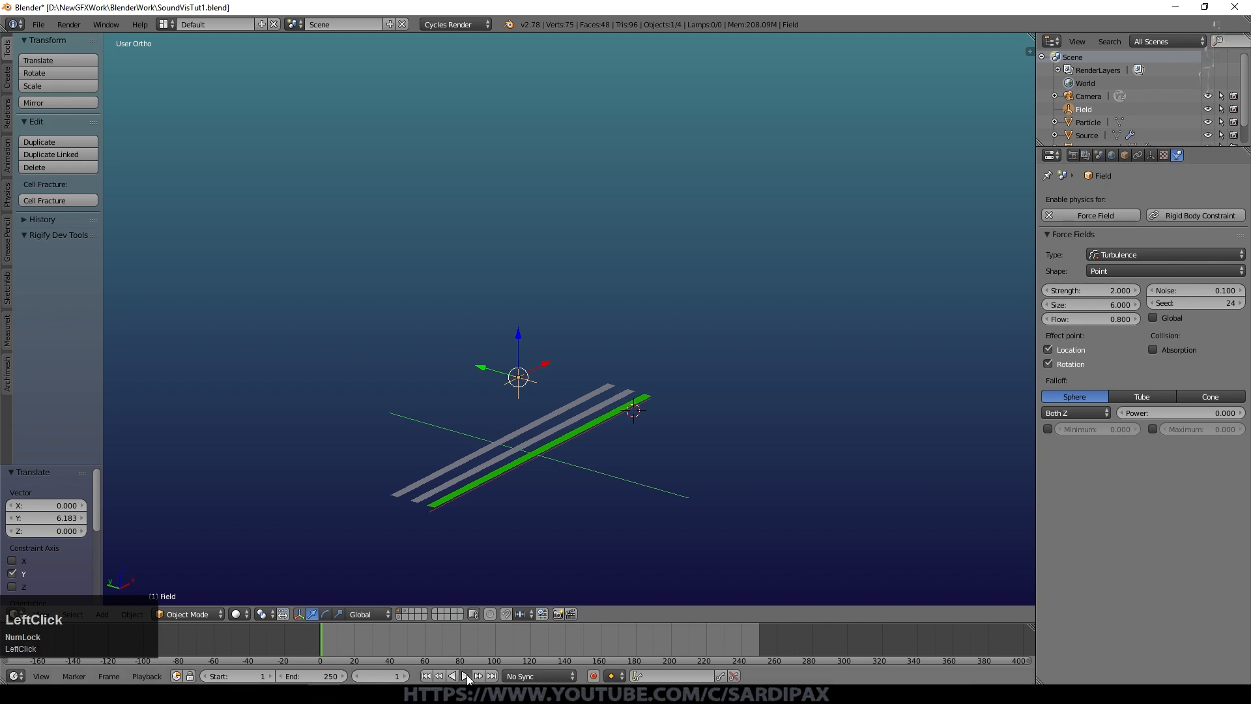
middle_click_drag(533, 544, 458, 545)
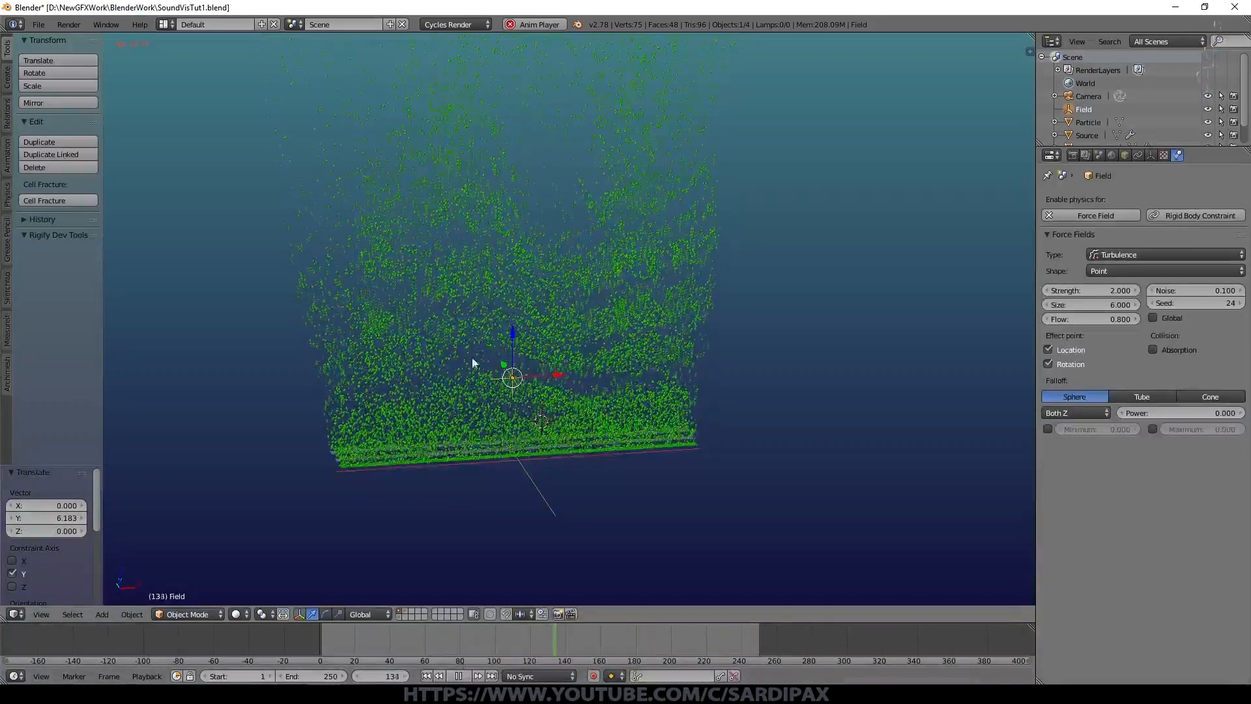
left_click(426, 675)
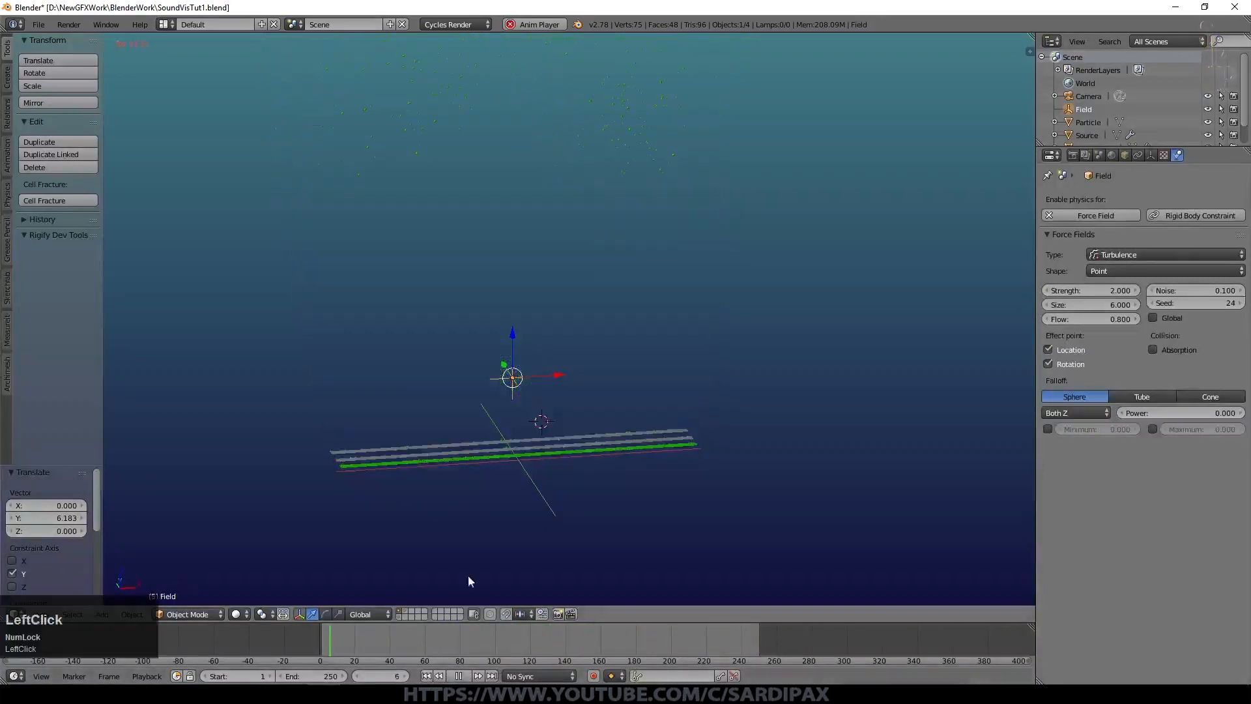
key("Escape")
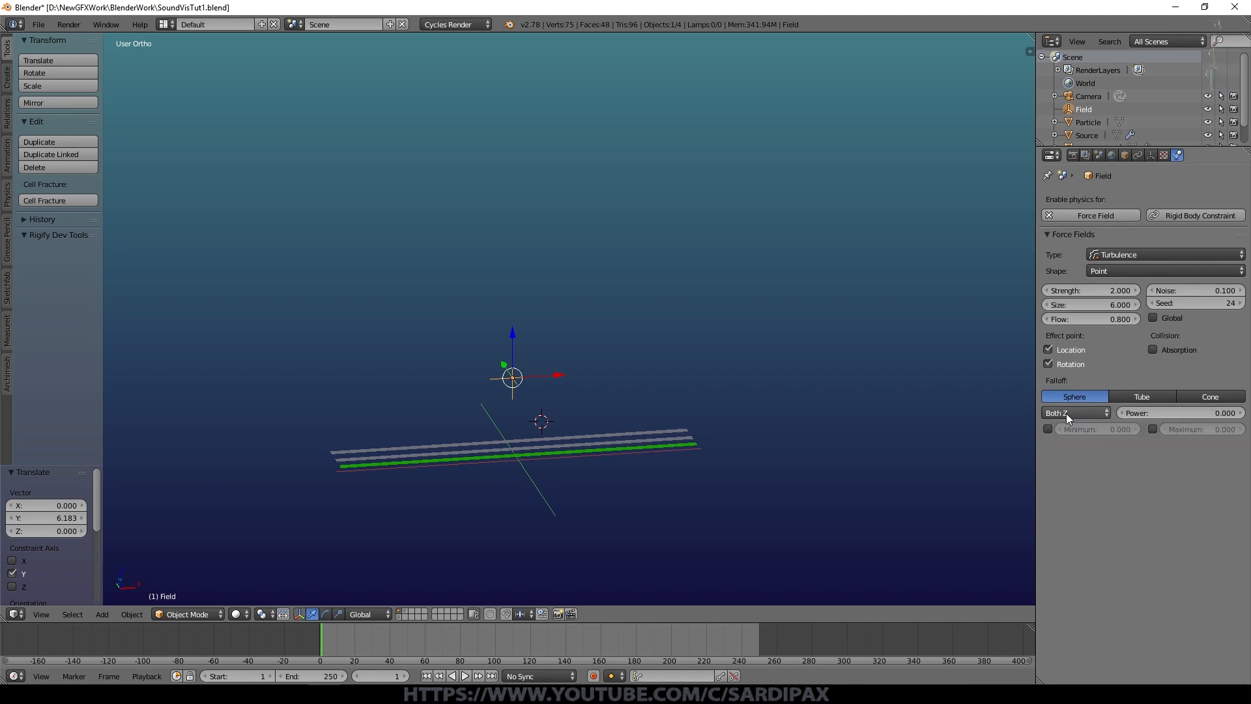
Enable the field's minimum and maximum falloff distances and set the maximum to 5
left_click(1048, 429)
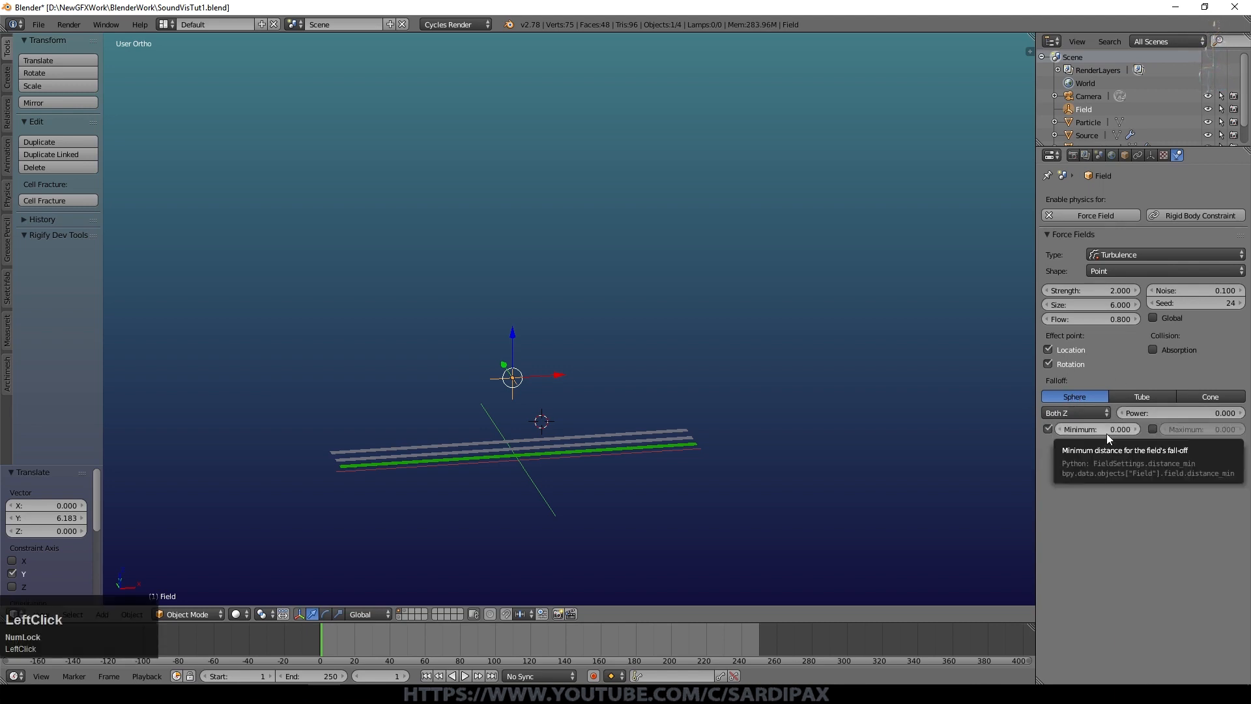
left_click(1153, 429)
left_click(1195, 430)
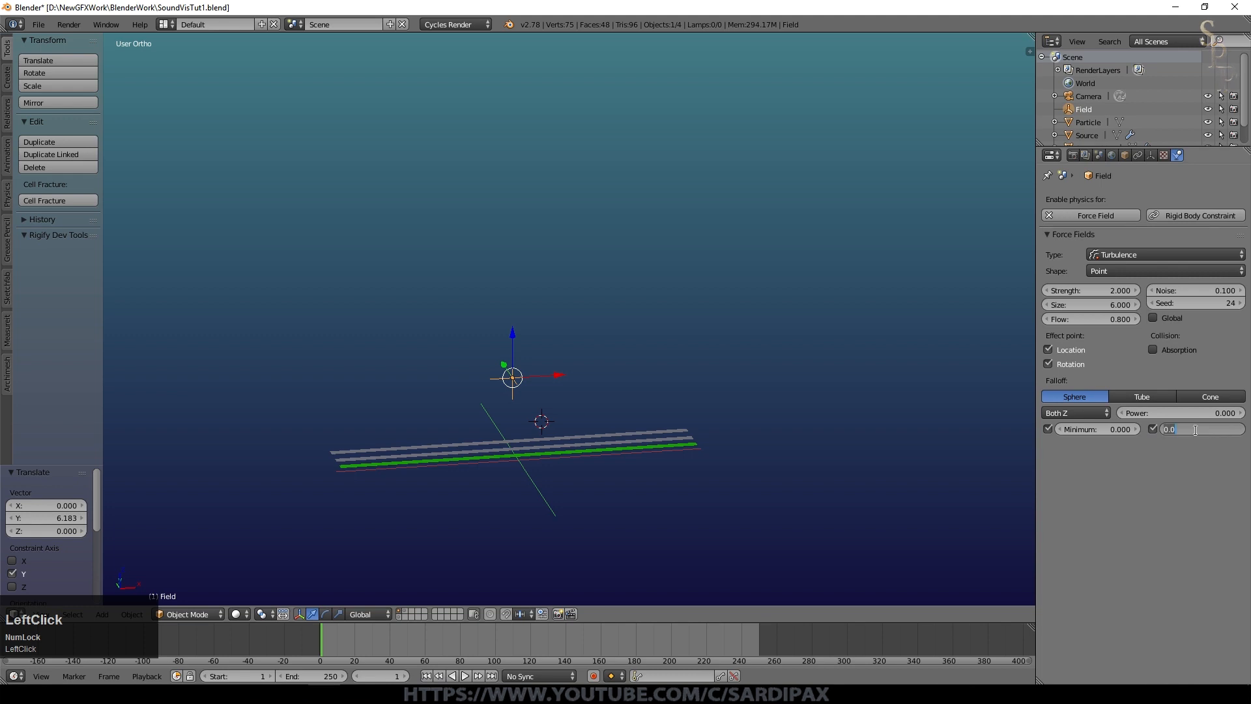
type("5")
key("KP_Enter")
Reduce the field's maximum falloff distance to 1.9 and raise the field about 1.5 along Z
key("KP_1")
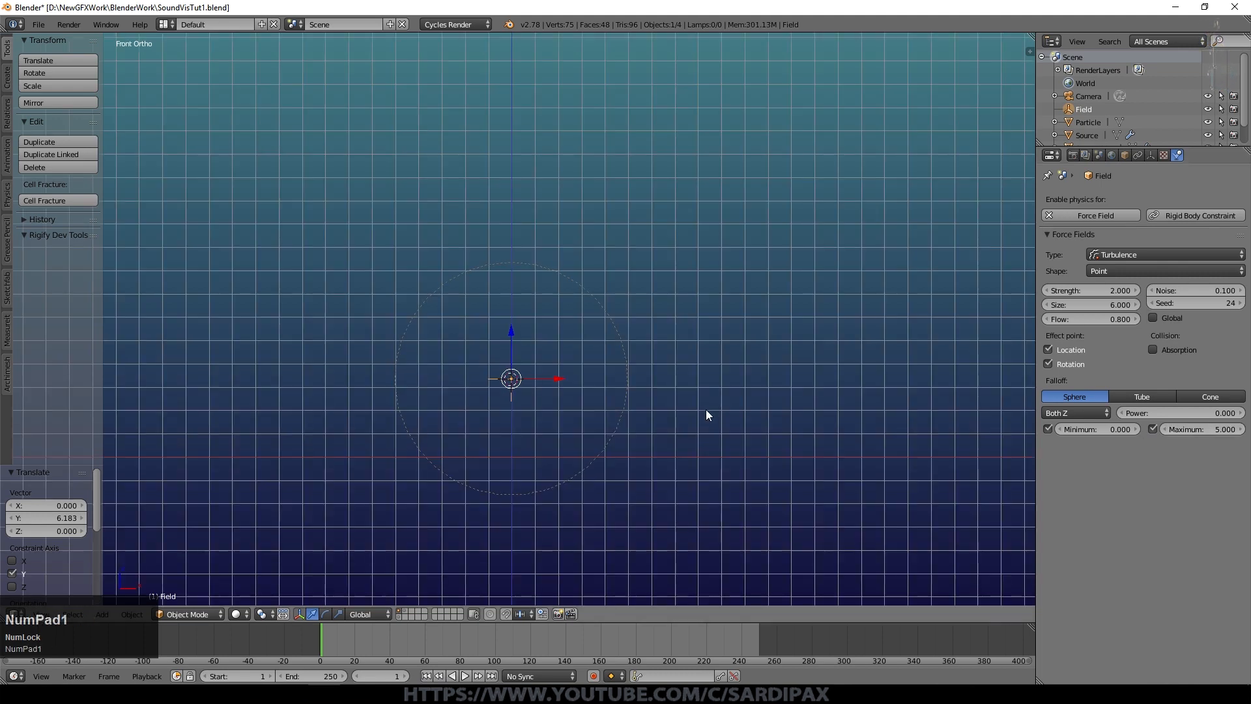
left_click_drag(1202, 429, 1166, 429)
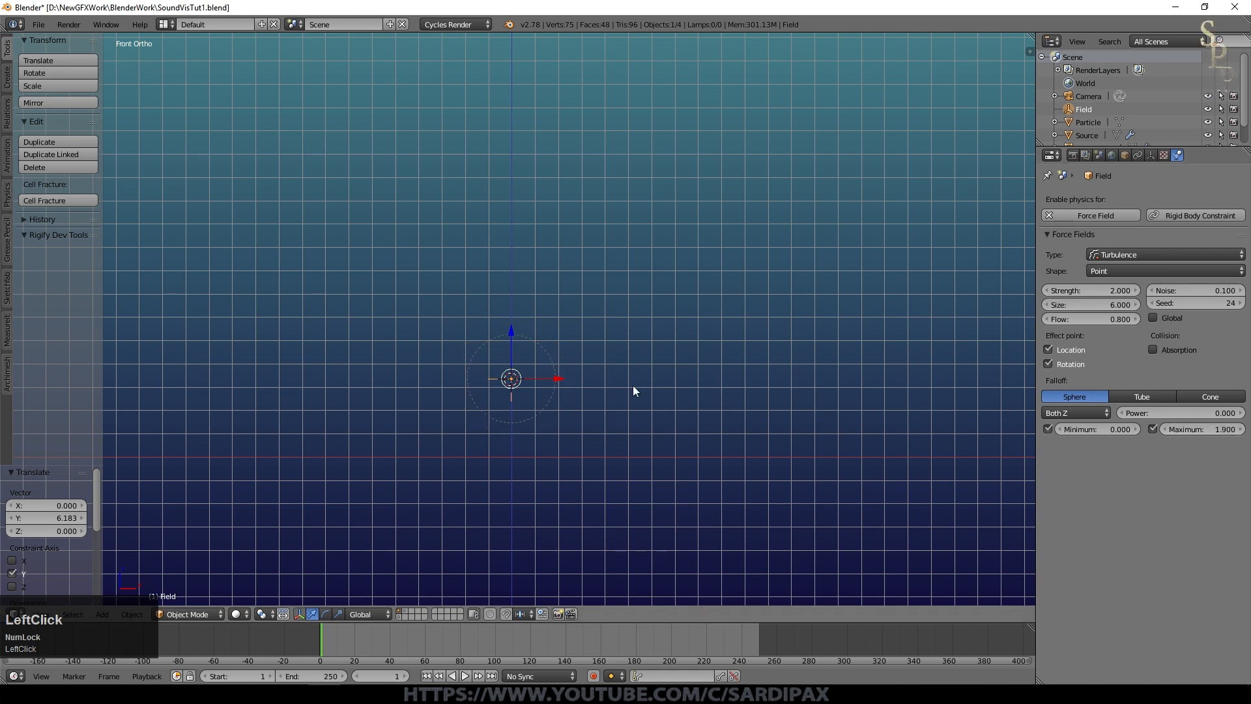
middle_click_drag(633, 385, 683, 412)
left_click_drag(515, 352, 513, 318)
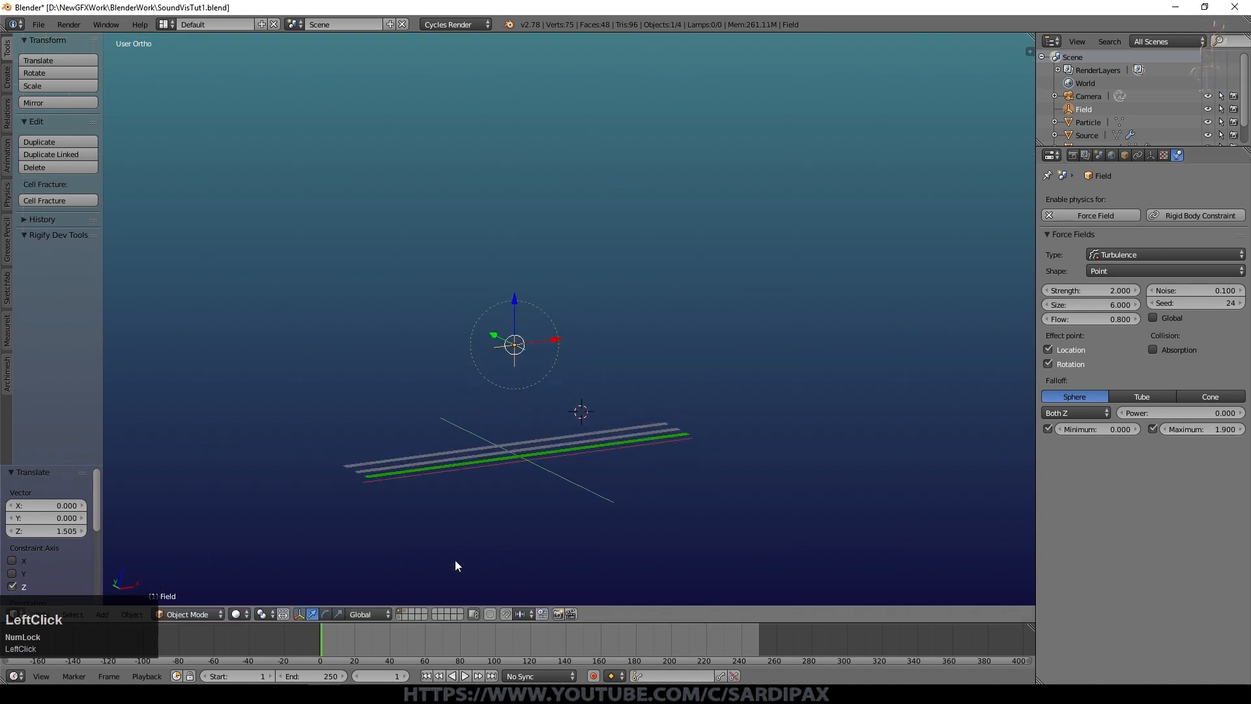
Play the animation to frame 90 and examine how the limited turbulence field disturbs the particle bands
left_click(464, 677)
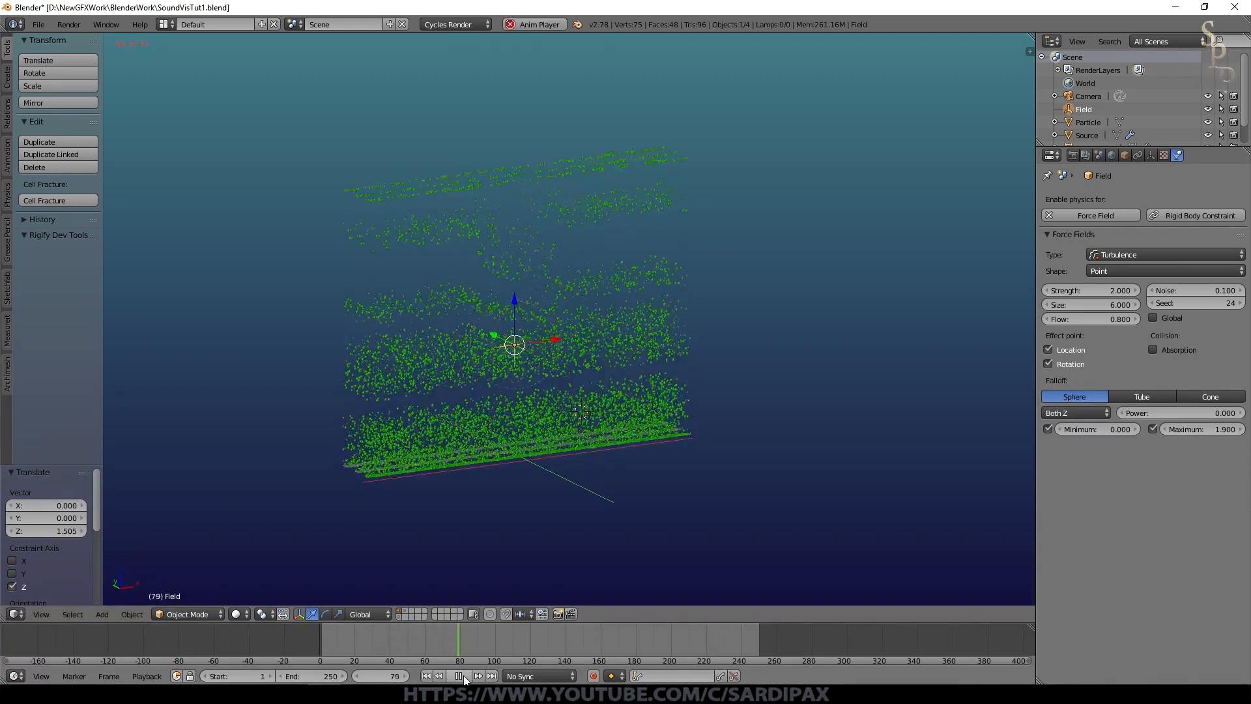
left_click(460, 677)
middle_click_drag(598, 518, 548, 437)
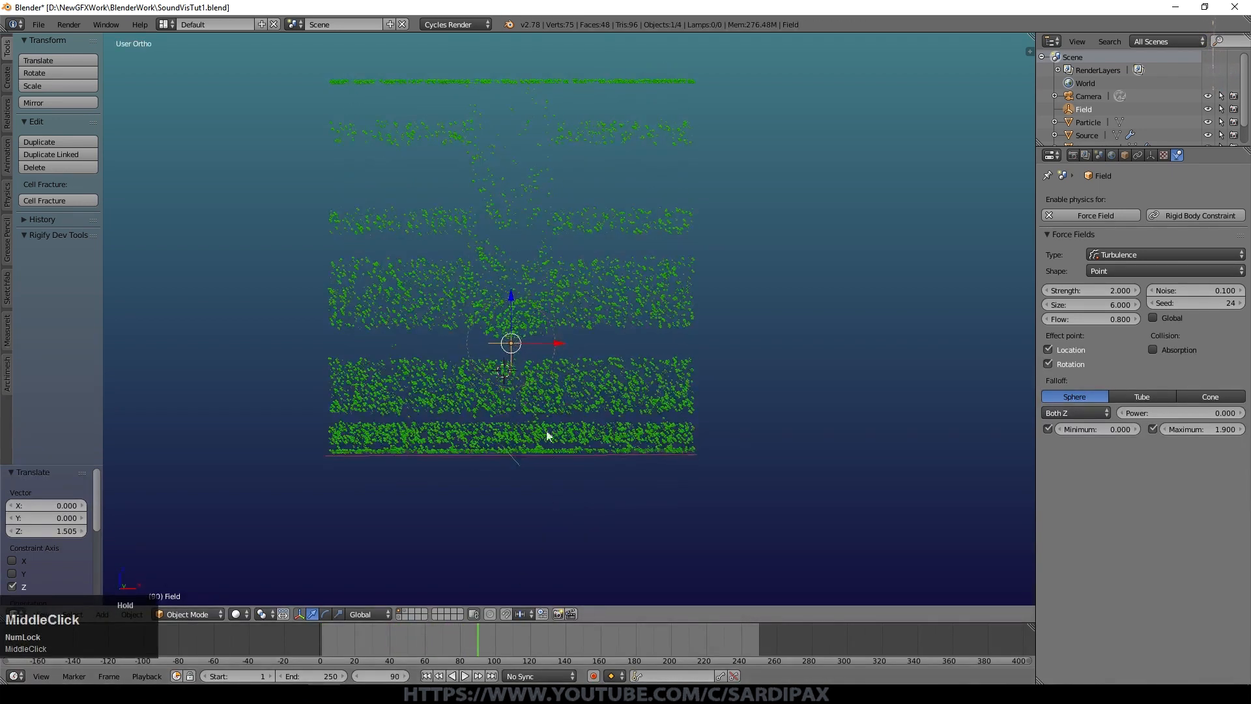
Set the field's maximum falloff distance to 3.3 and replay the animation from frame 1 to check it, returning to frame 1
left_click_drag(1201, 428, 1227, 428)
key("shift+Left")
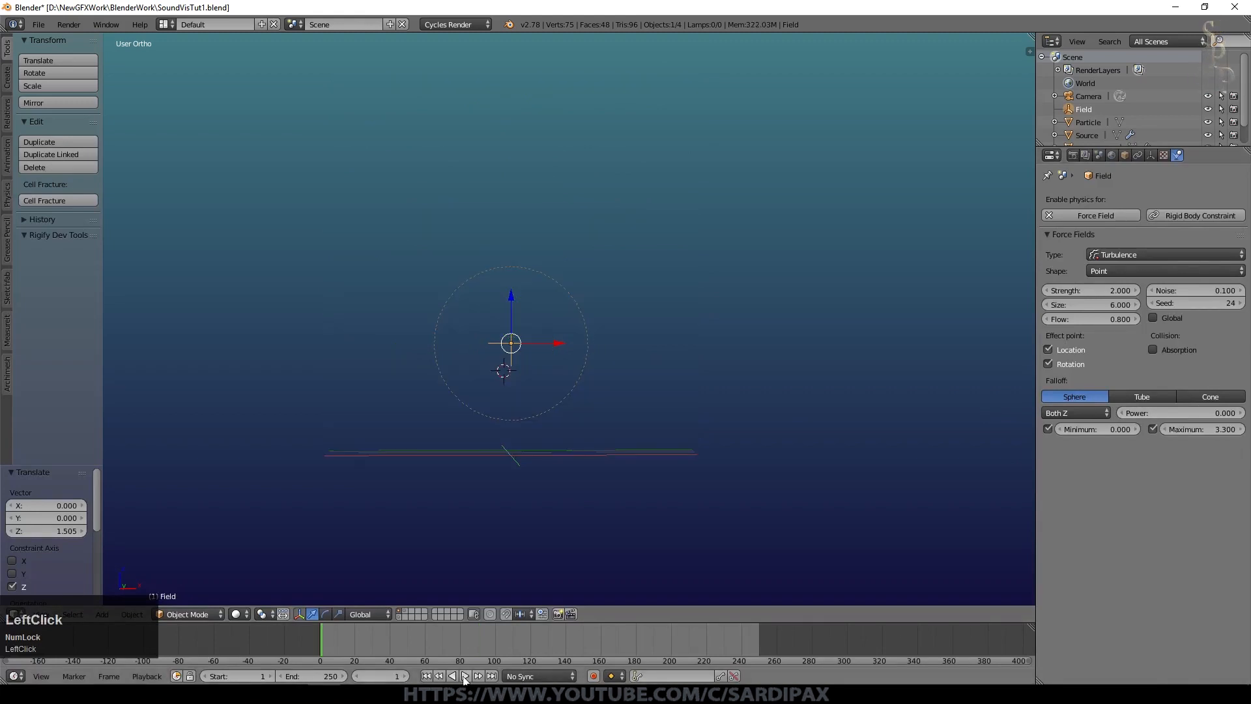
left_click(465, 676)
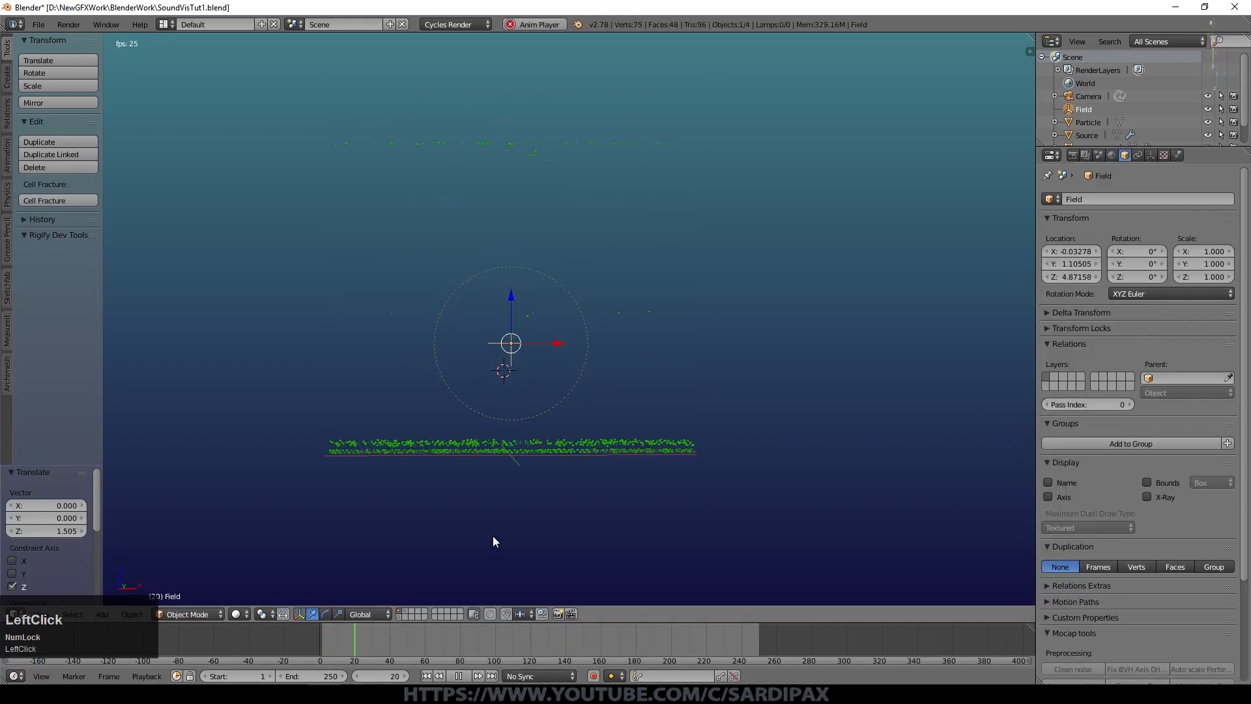
mouse_move(495, 537)
middle_mouse_down()
mouse_move(537, 570)
mouse_move(610, 575)
mouse_move(579, 540)
mouse_move(510, 557)
middle_mouse_up()
scroll(574, 535, "up", 3)
scroll(574, 538, "down", 4)
left_click(459, 676)
left_click(427, 677)
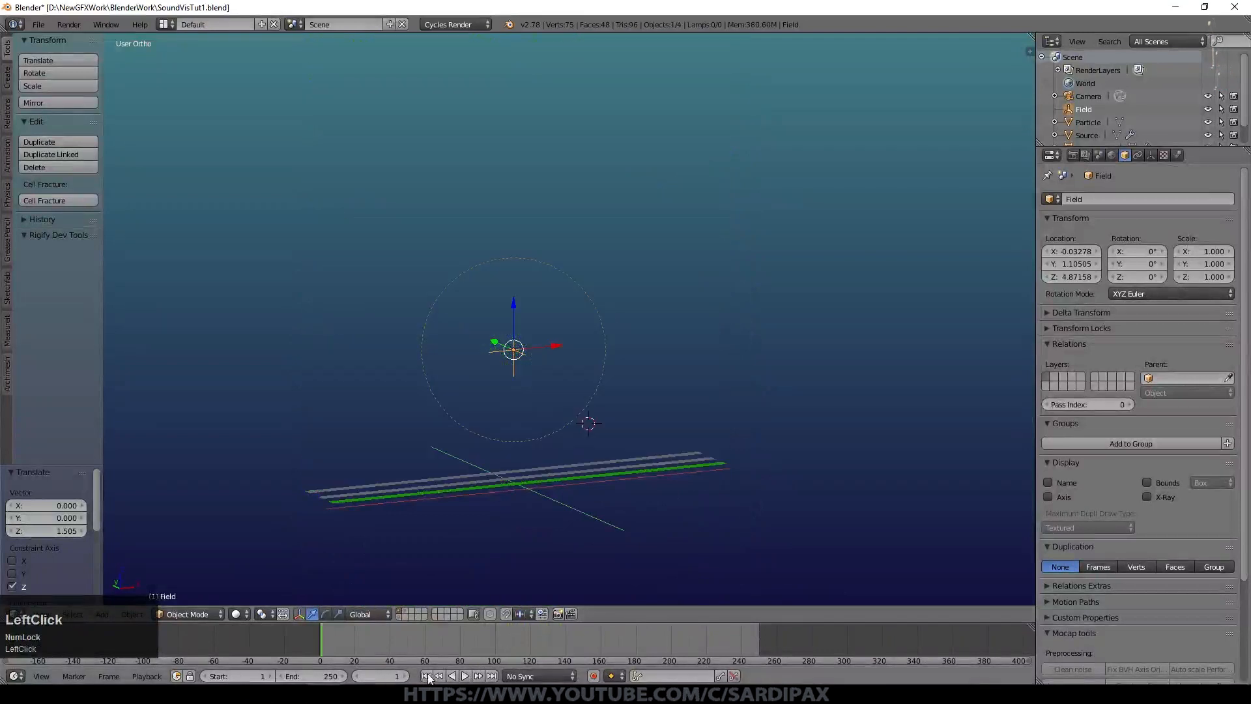
Duplicate the turbulence field in place and raise the copy about 7.4 along Z in front view
key("KP_1")
key("shift+d")
key("Escape")
scroll(525, 349, "down", 1)
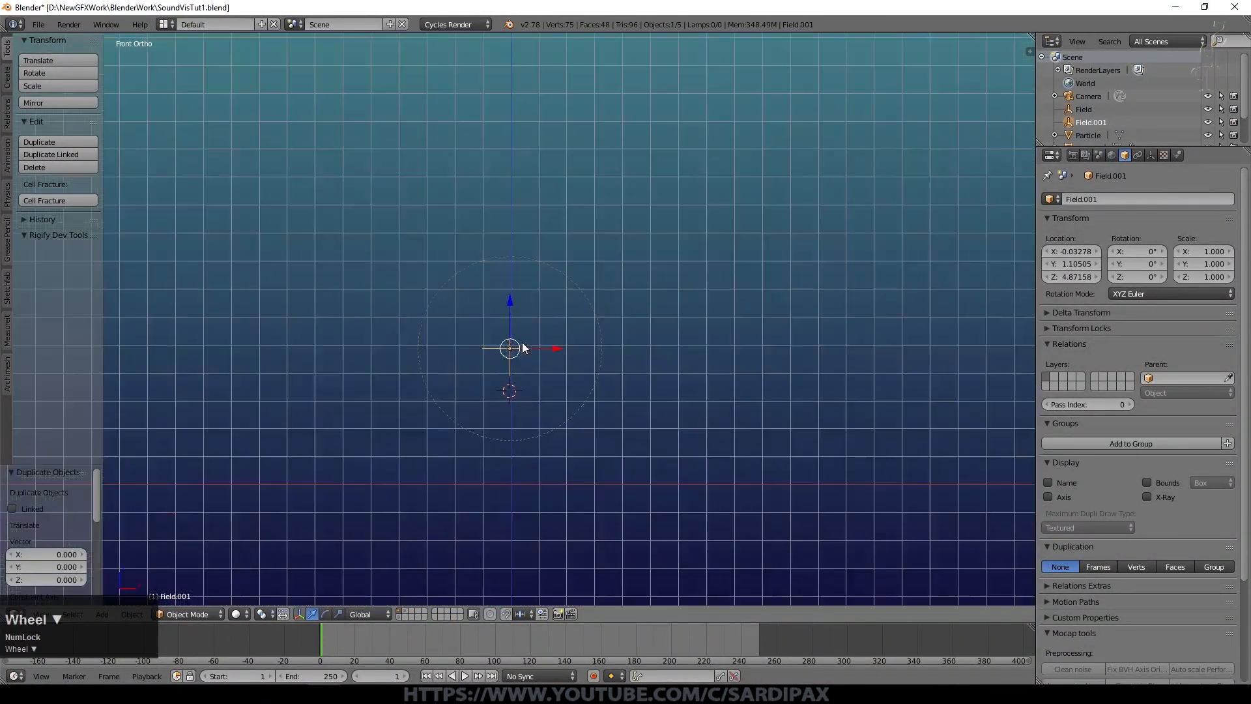
left_click_drag(512, 301, 514, 92)
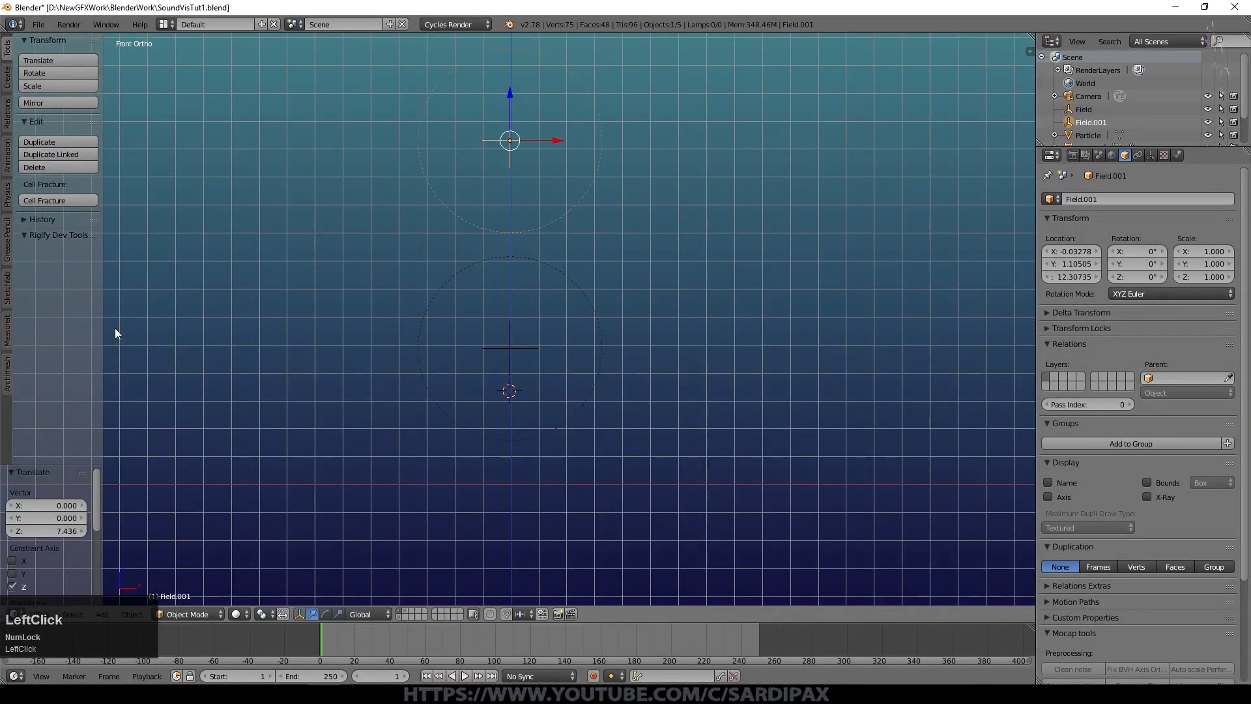
right_click(1107, 694)
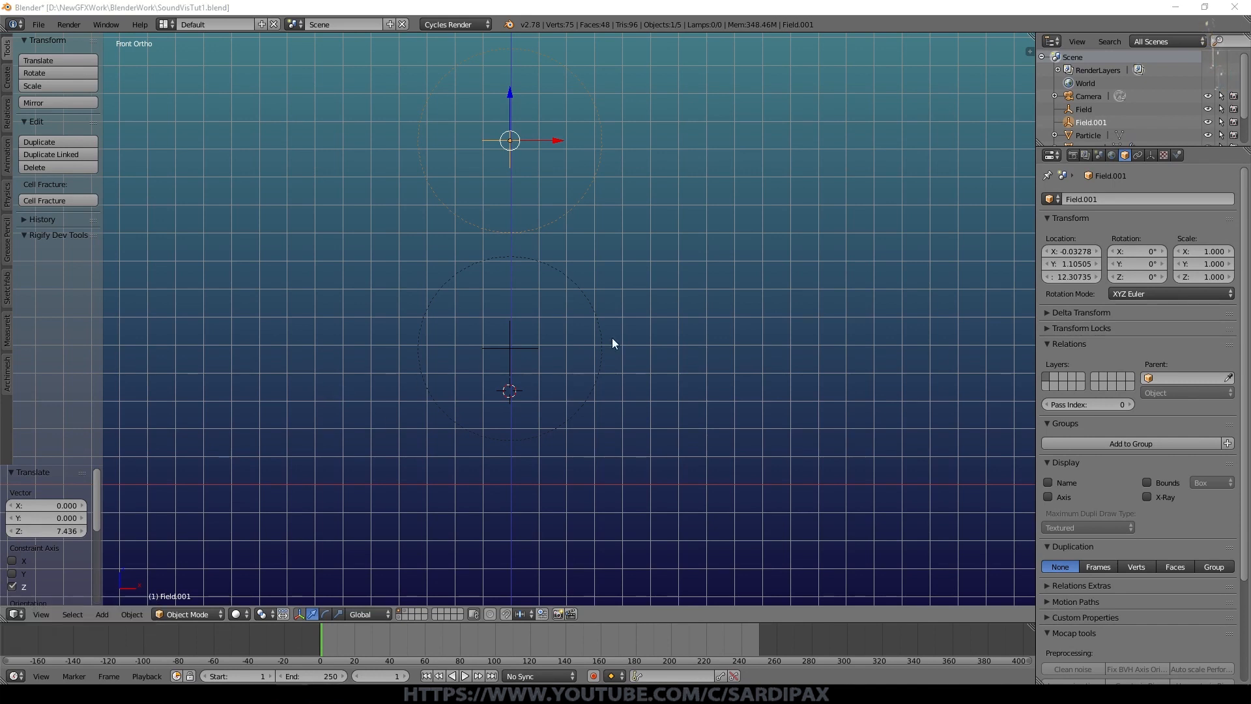
Set the duplicated field's maximum falloff distance to 5.8
left_click(1177, 154)
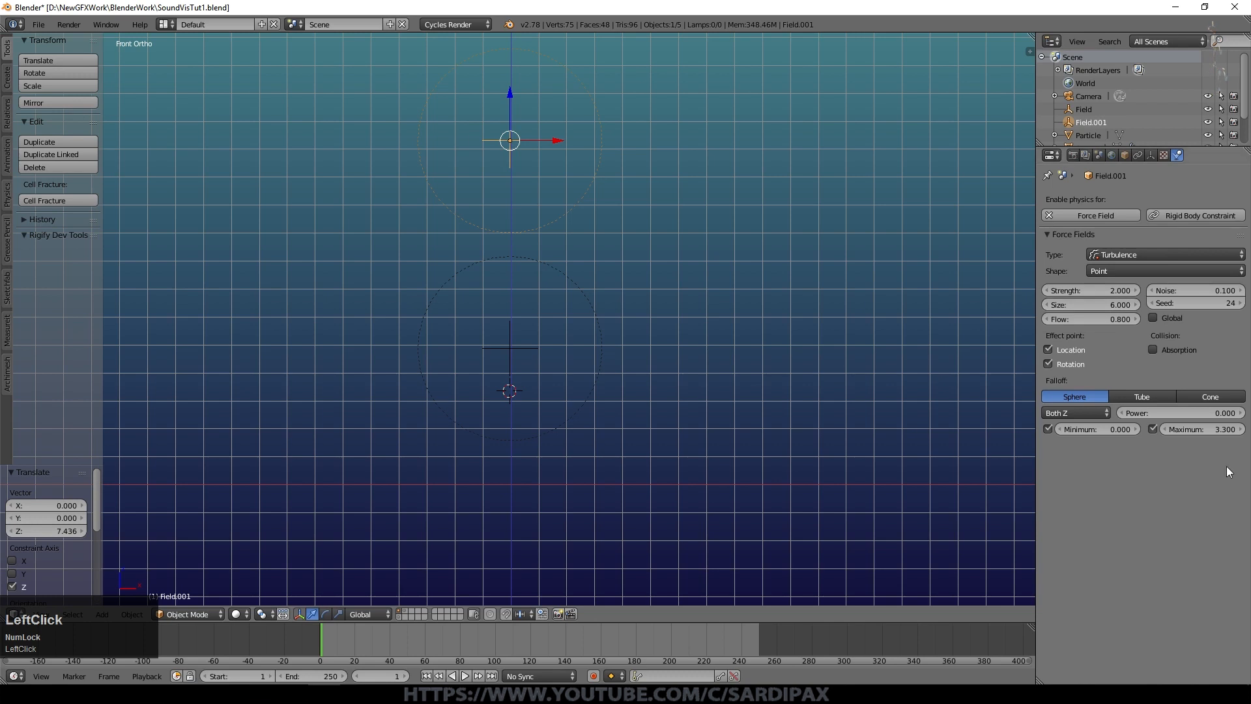
left_click_drag(1205, 431, 1238, 430, "shift")
middle_click_drag(740, 356, 751, 453, "shift")
scroll(660, 325, "up", 3)
scroll(661, 330, "down", 6)
Set the duplicated turbulence field's strength to -2 and its size to 0.7
left_click(1099, 291)
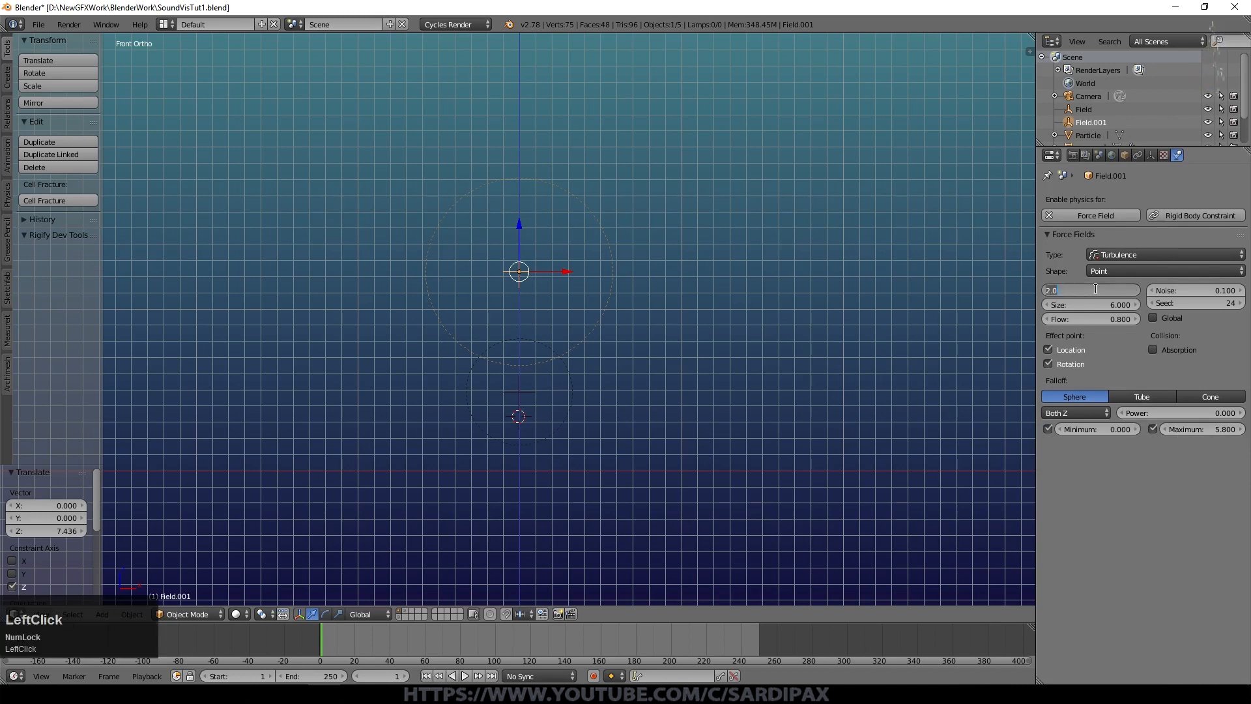
type("-2")
key("KP_Enter")
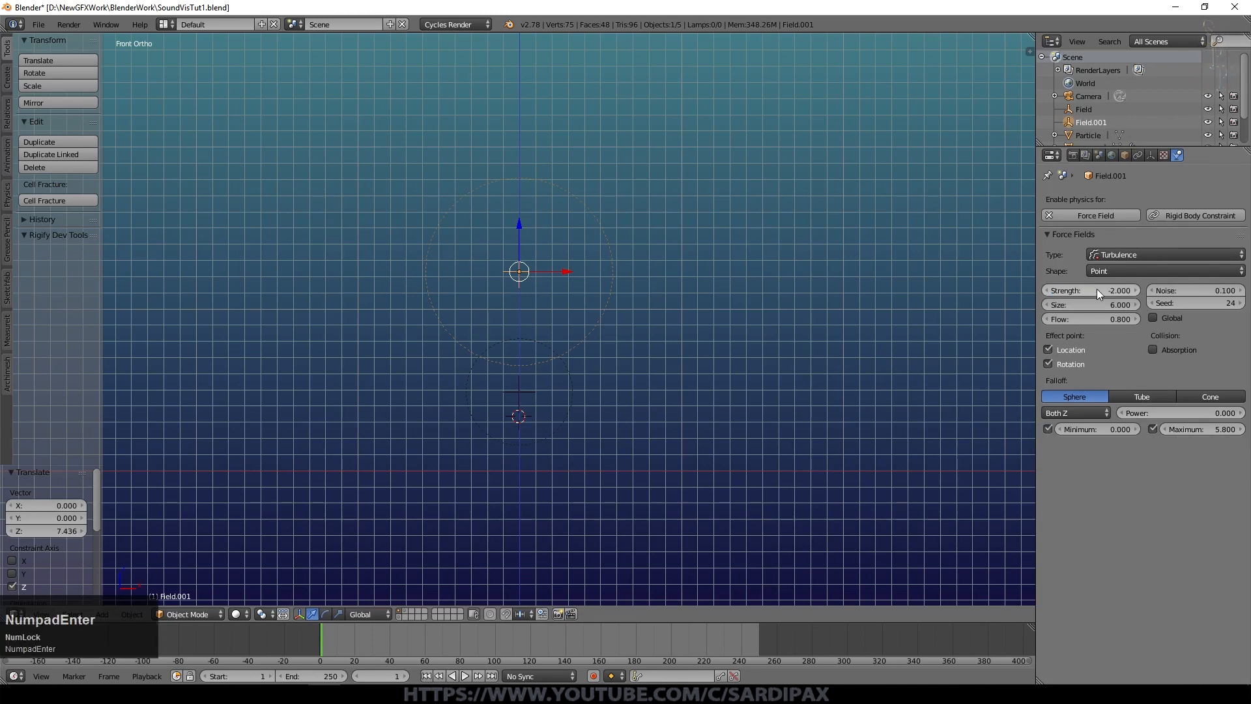
left_click(1102, 304)
type(".7")
key("KP_Enter")
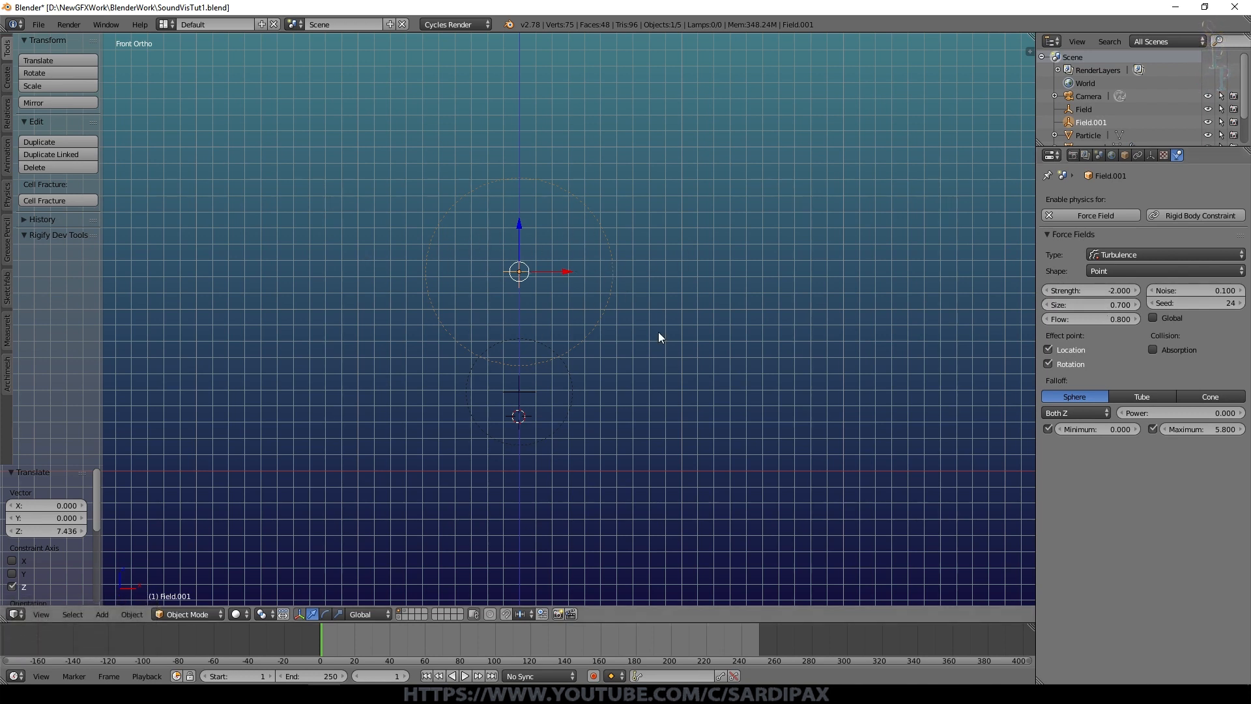
Confirm the duplicated turbulence field's flow value and play the particle animation from frame 1 to check the disturbance, pausing at frame 128
left_click(1100, 317)
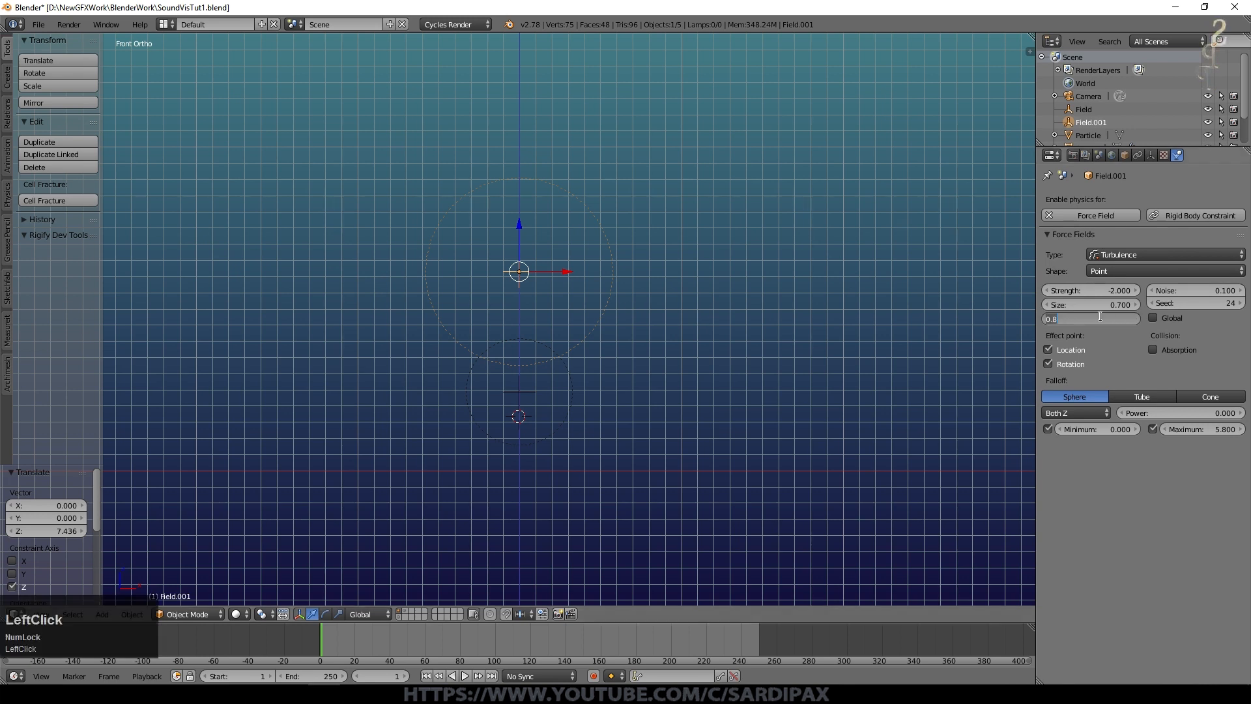
key("KP_Enter")
key("alt+a")
right_click(552, 464)
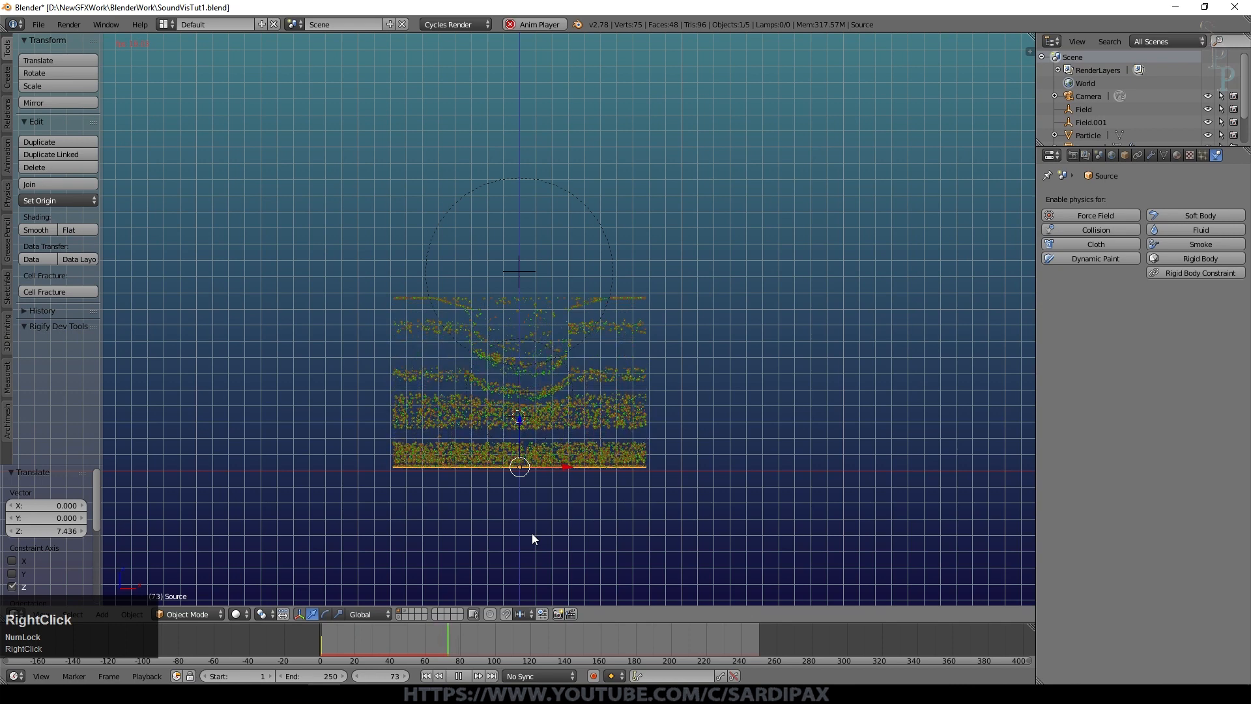
middle_click_drag(532, 538, 593, 555)
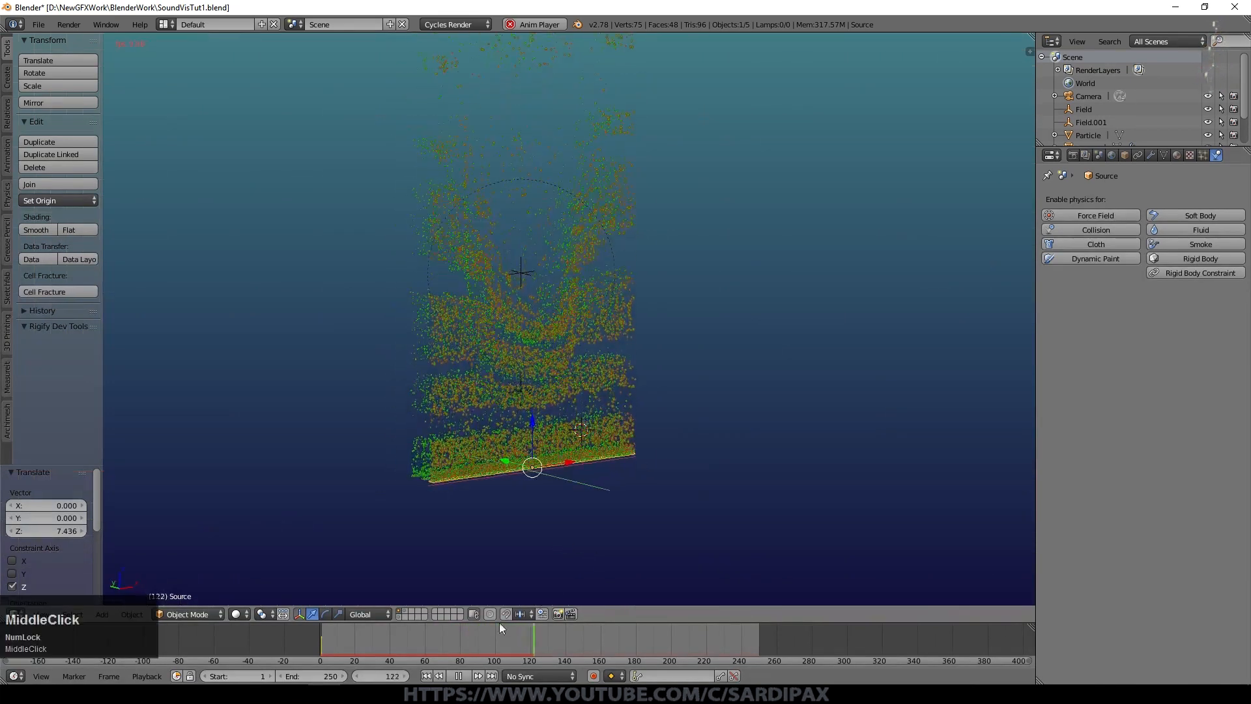
left_click(459, 675)
Advance the animation to frame 186, checking the particle colours up close in rendered shading
middle_click(679, 490)
middle_click_drag(680, 490, 644, 436)
scroll(557, 290, "up", 3)
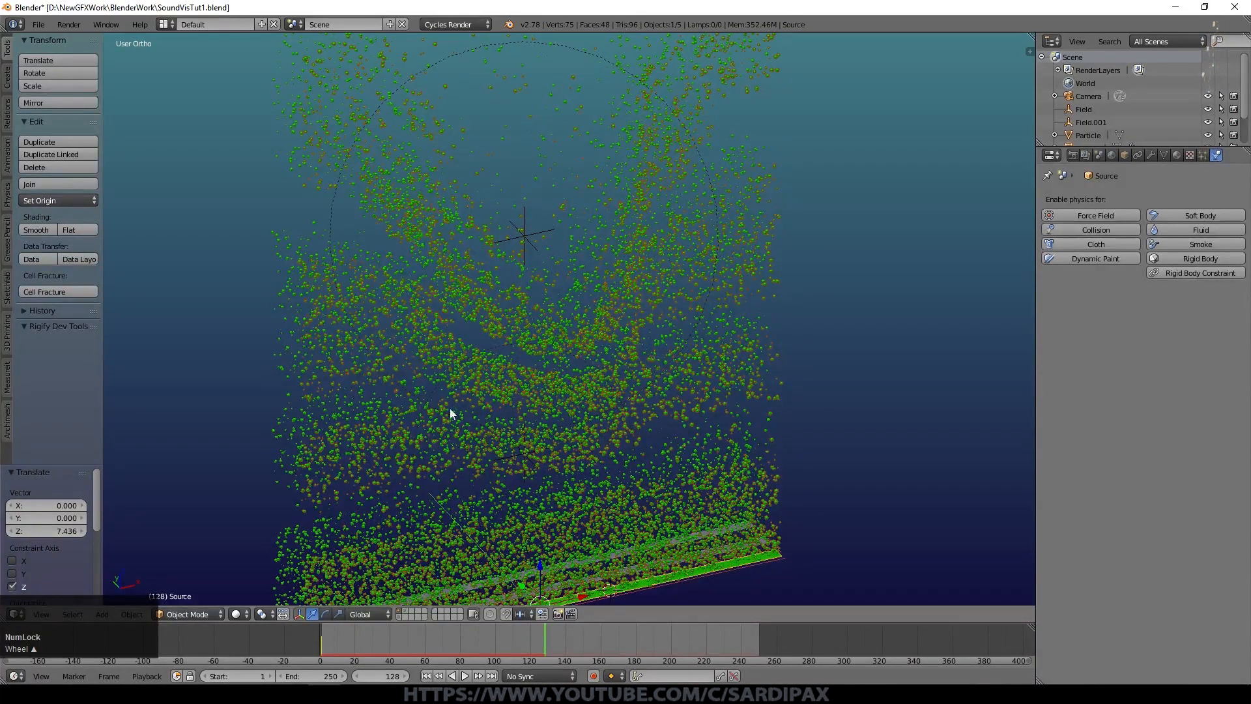
left_click(463, 677)
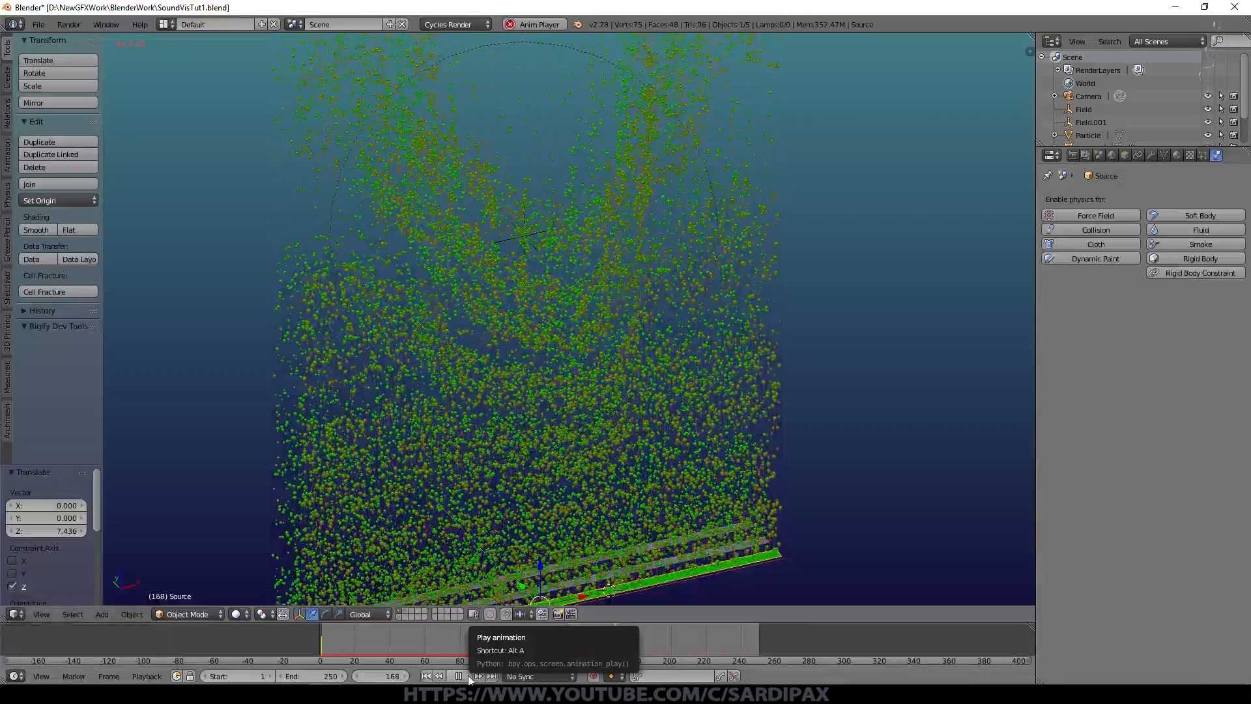
left_click(468, 676)
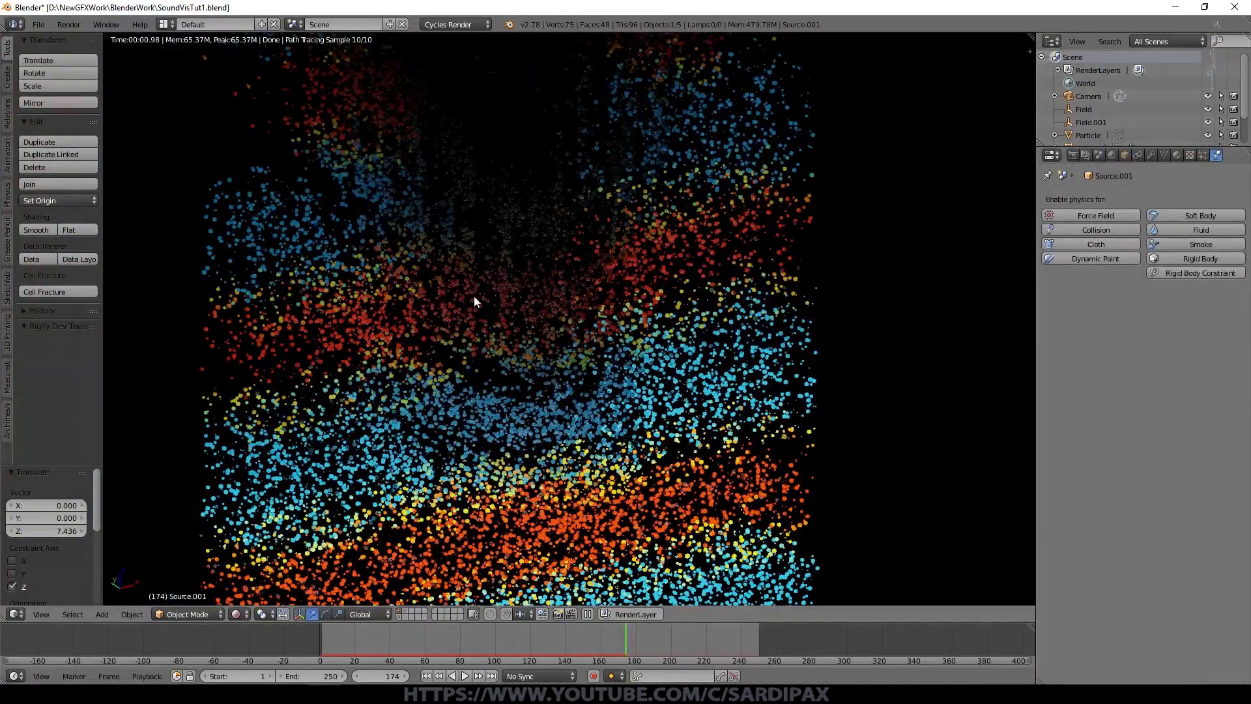
left_click(466, 676)
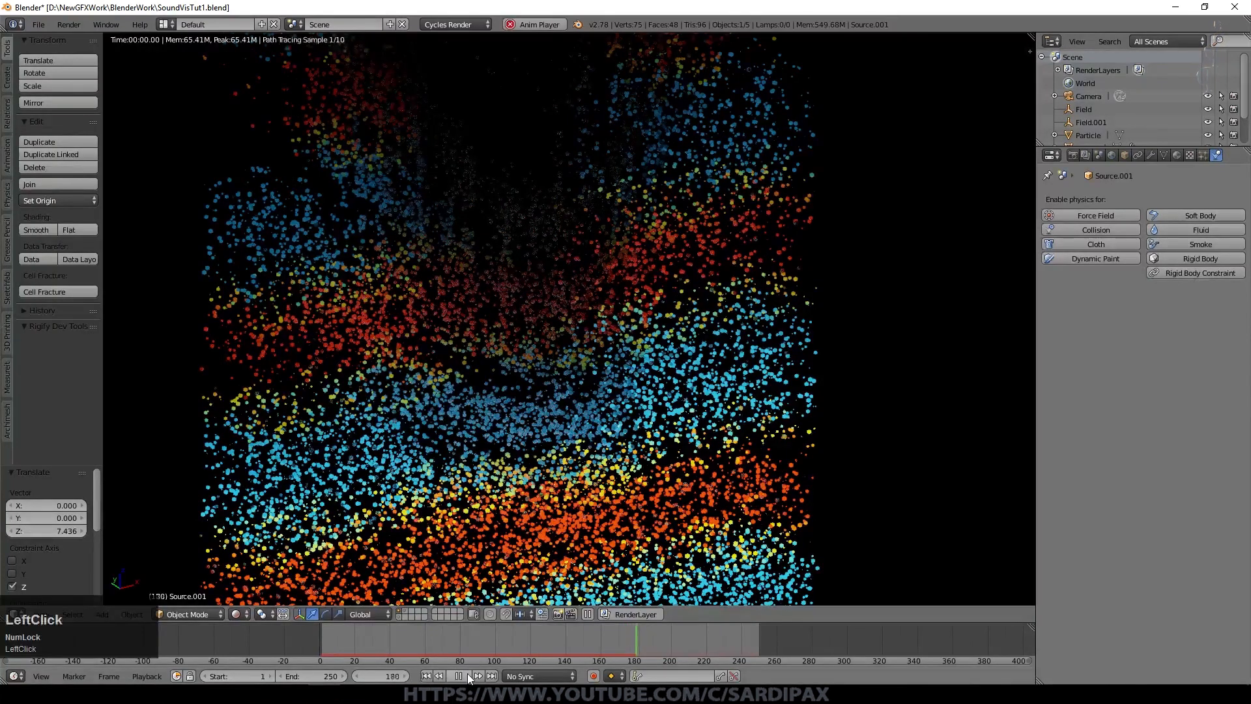
scroll(564, 371, "up", 3)
scroll(565, 372, "up", 5)
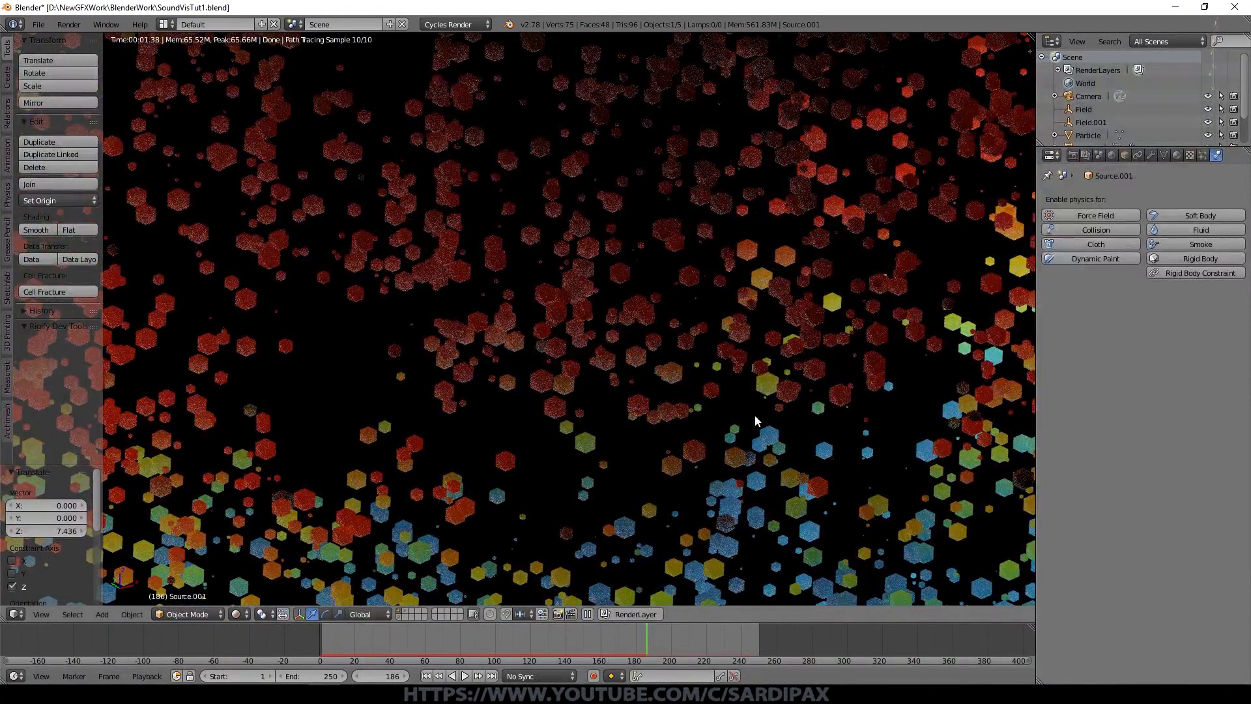
scroll(370, 292, "down", 3)
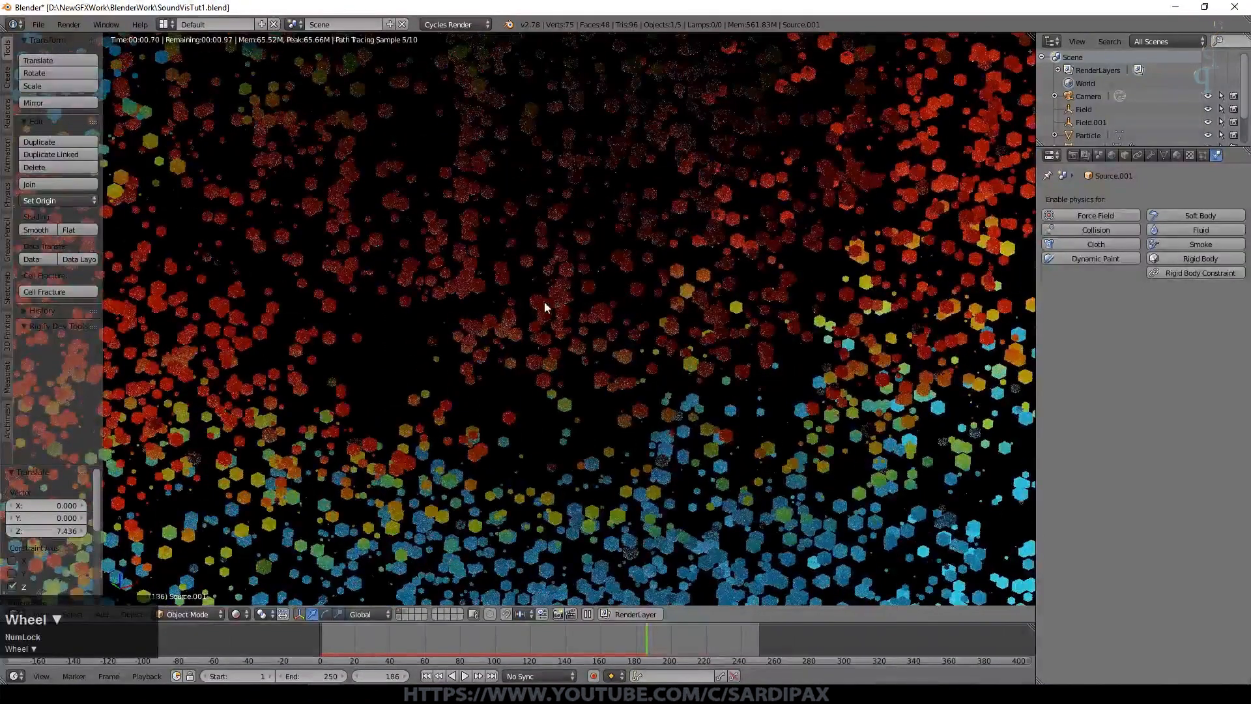
Reposition the camera in camera view, raising it and bringing it about 17 units closer to fill the frame with particles, and render frame 186
key("KP_0")
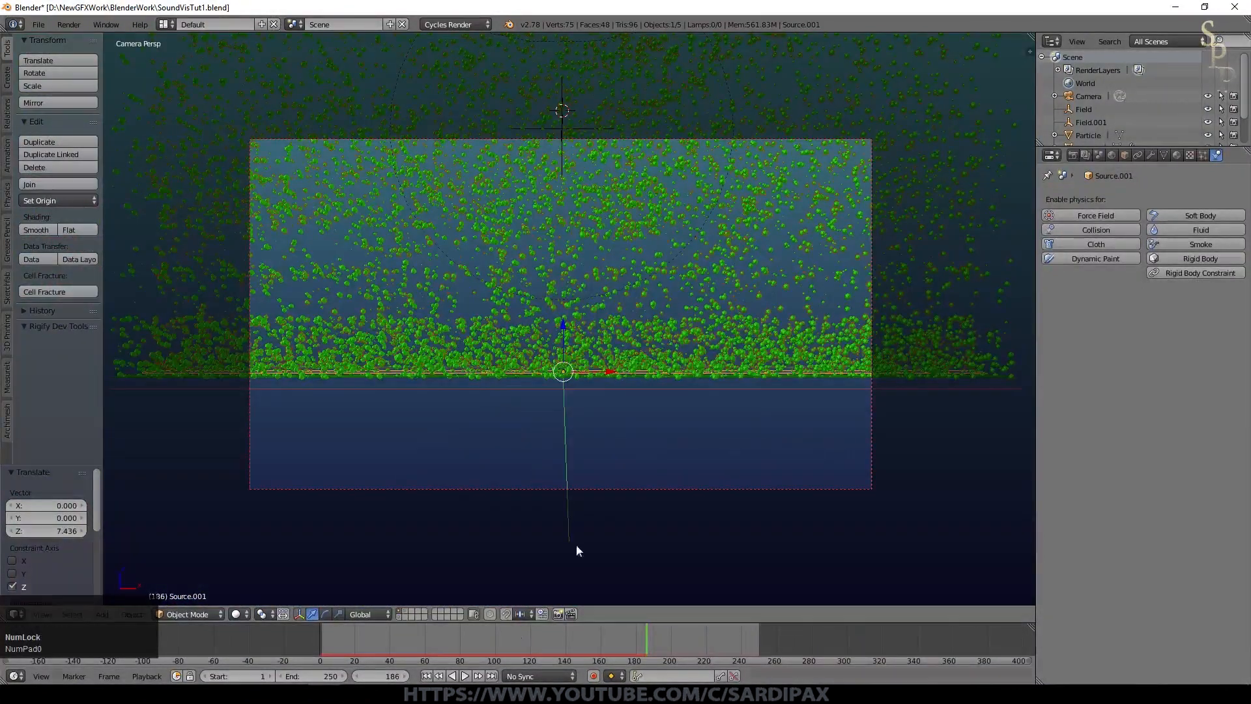
left_click(527, 474)
key("g")
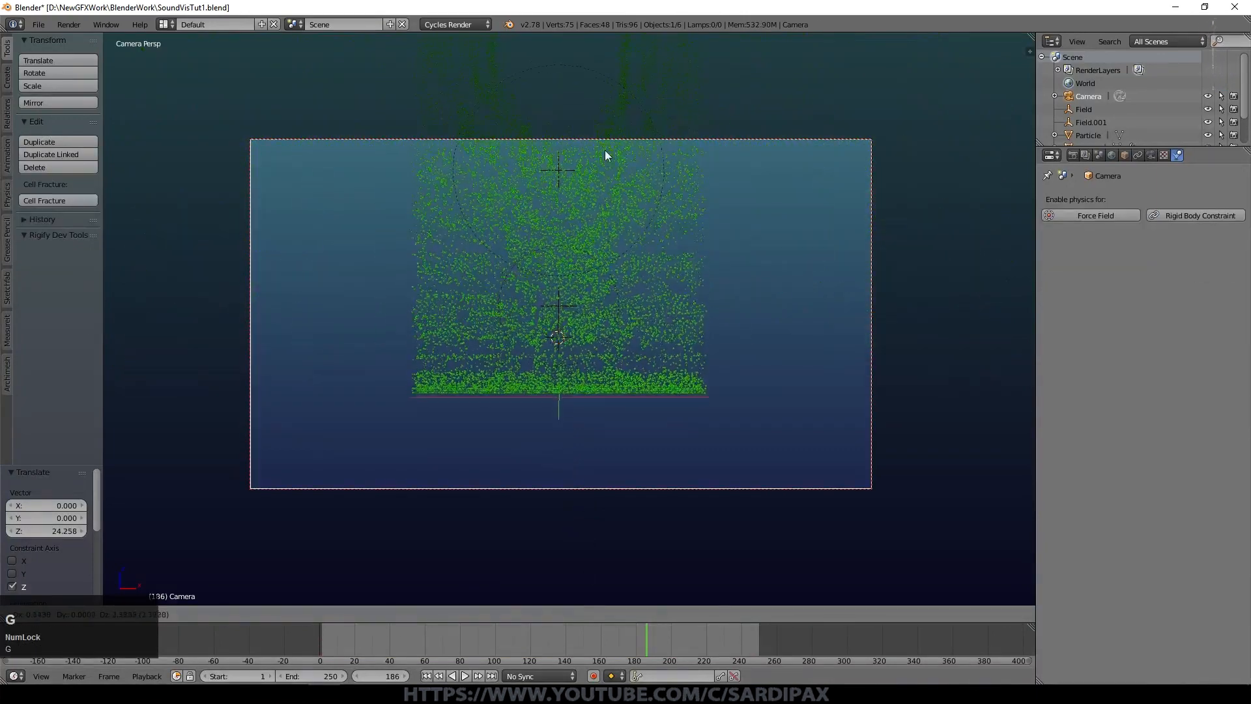
left_click(600, 42)
key("g")
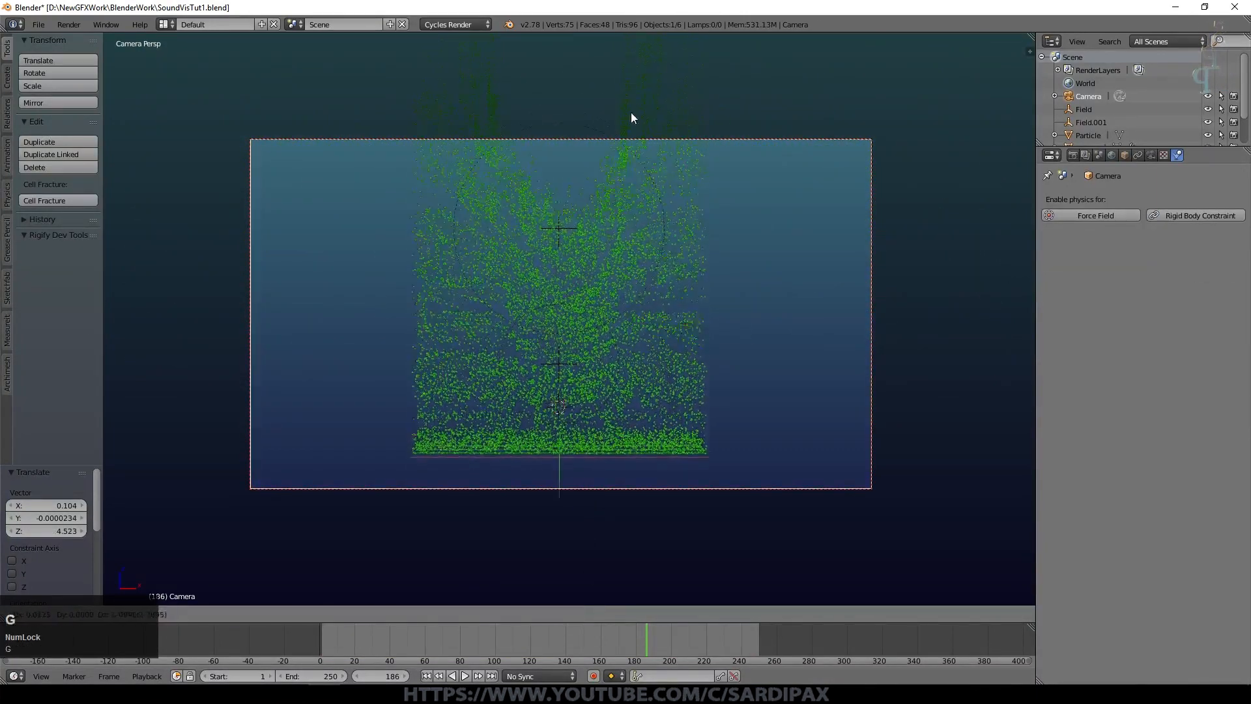
middle_click(606, 252)
left_click(601, 291)
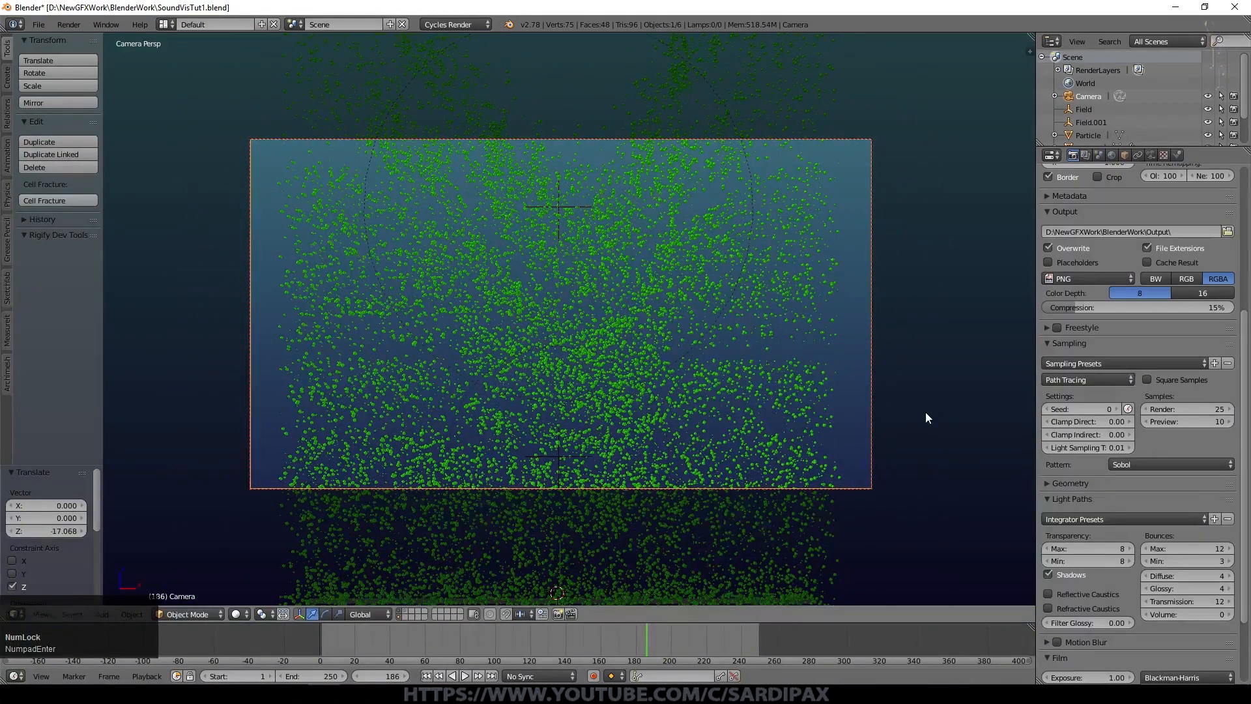
key("F12")
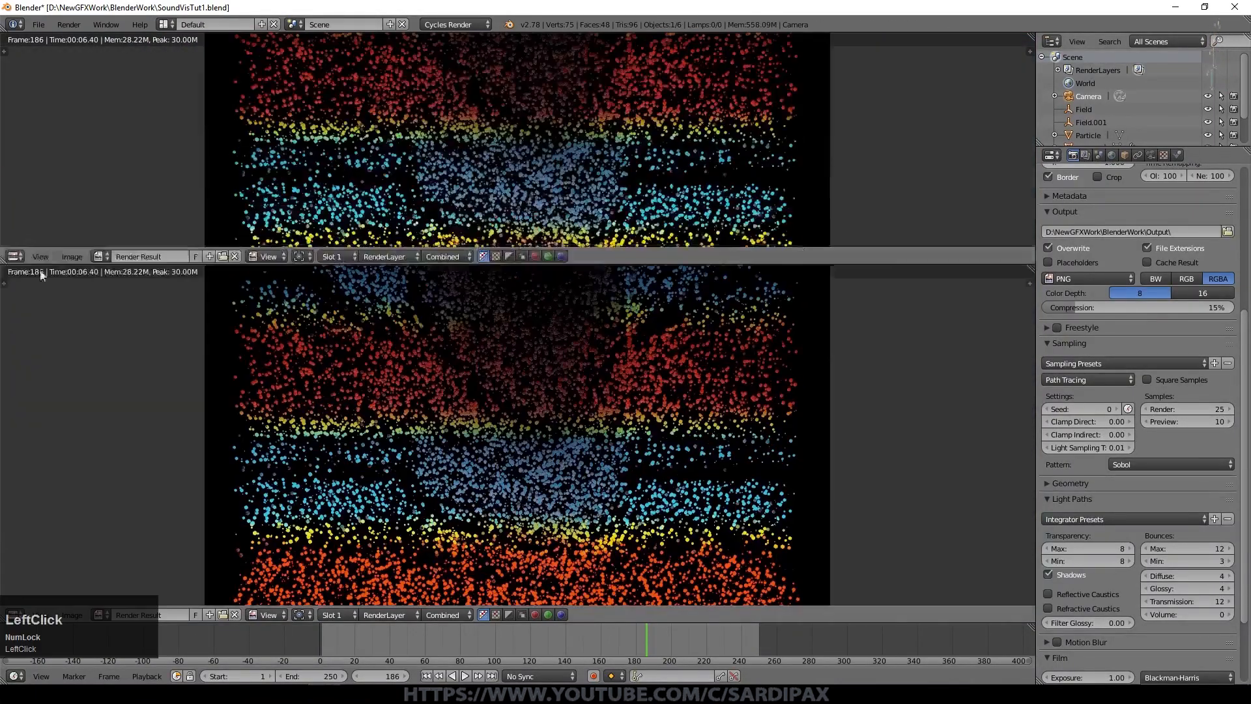
Show the compositing nodes in a Node Editor with Use Nodes enabled, and spread the Render Layers and Composite nodes apart
left_click(14, 256)
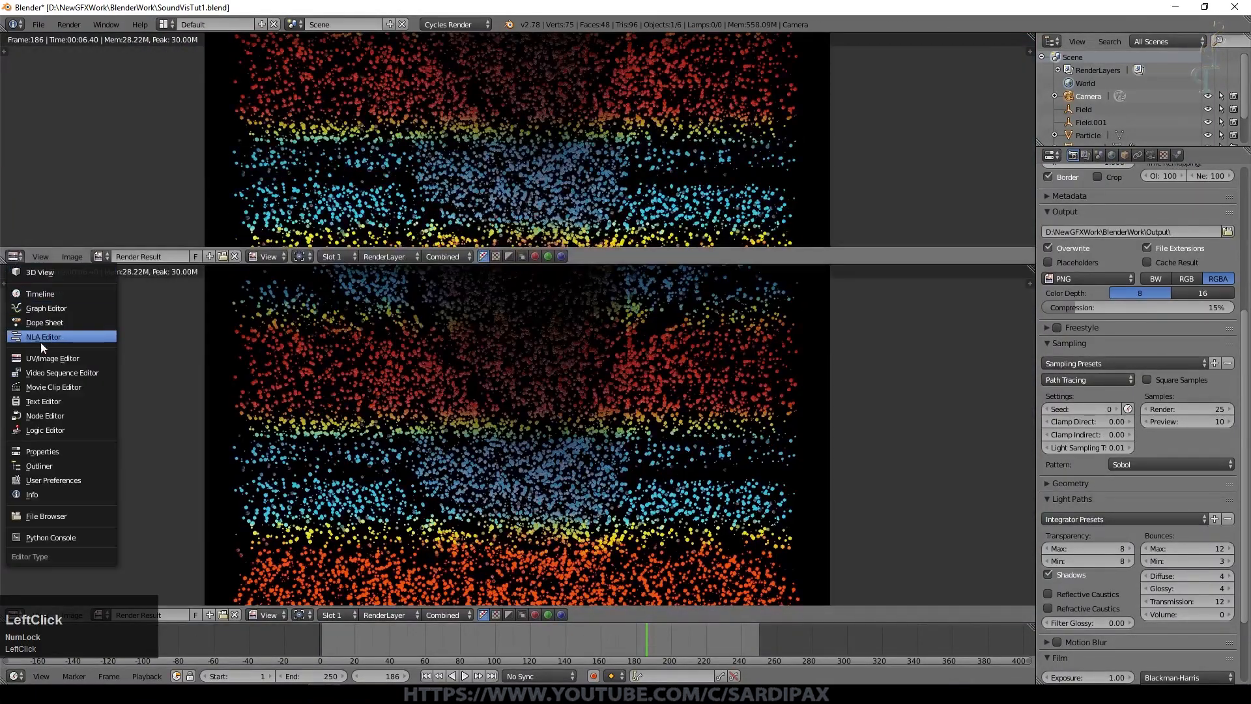
left_click(39, 416)
left_click(164, 257)
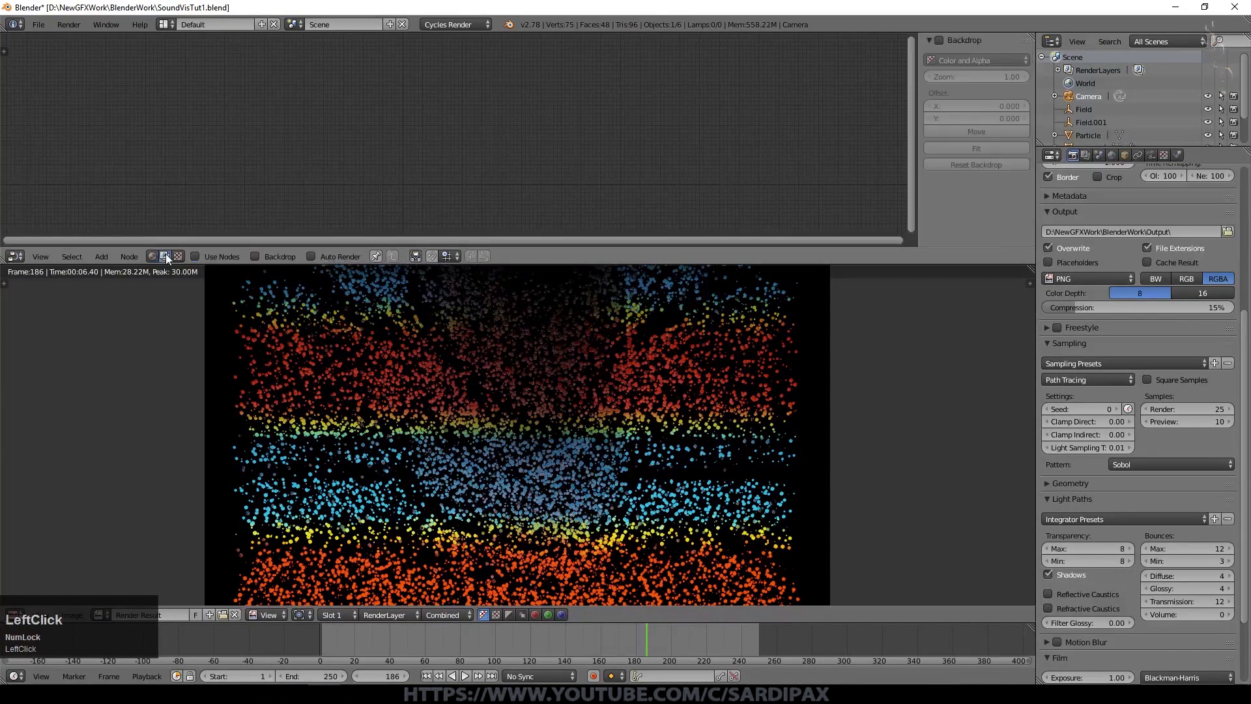
left_click(197, 255)
scroll(620, 158, "up", 10)
key("n")
left_click_drag(372, 51, 147, 39)
left_click_drag(588, 47, 704, 57)
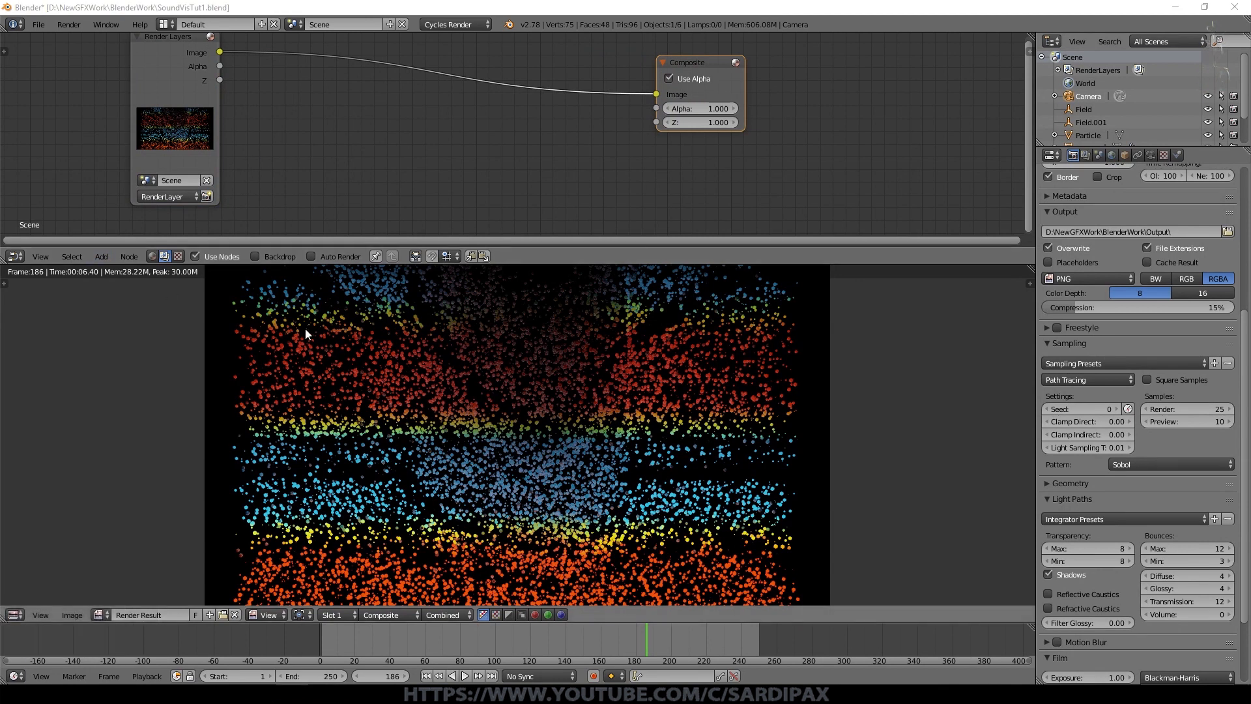
Insert a Mix node between Render Layers and Composite, set to Add with a black second colour
left_click(103, 257)
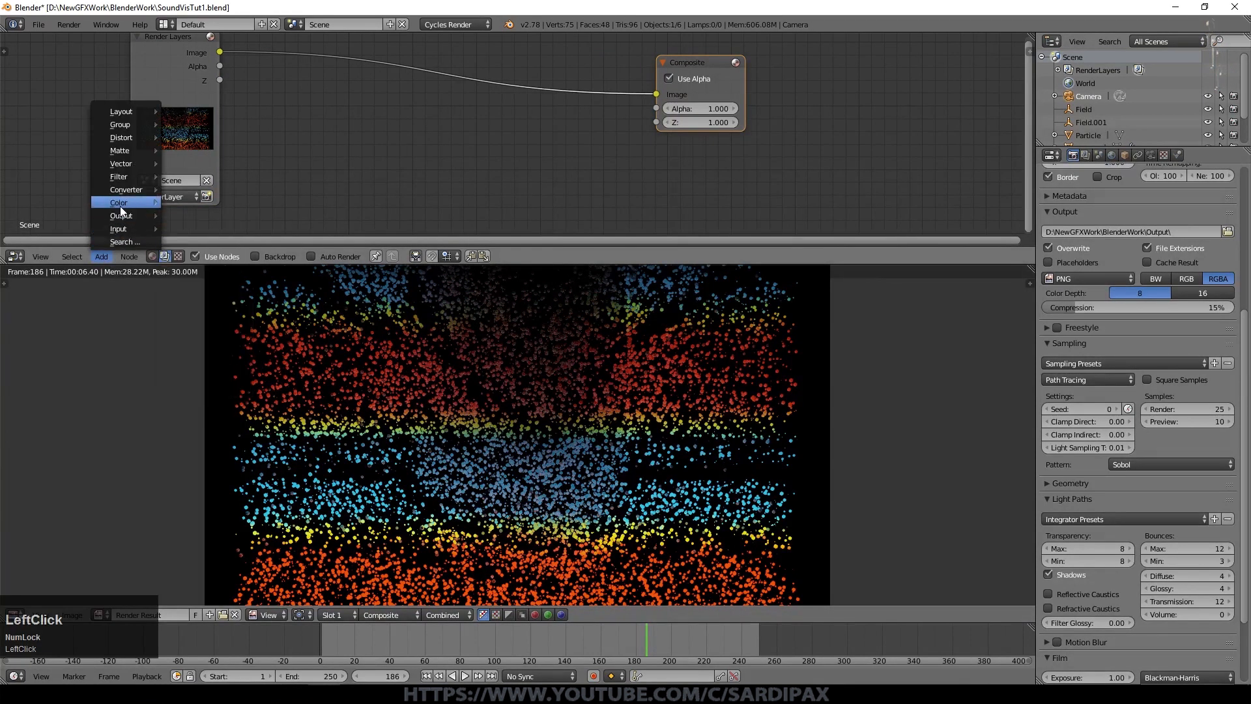
mouse_move(120, 203)
left_click(210, 320)
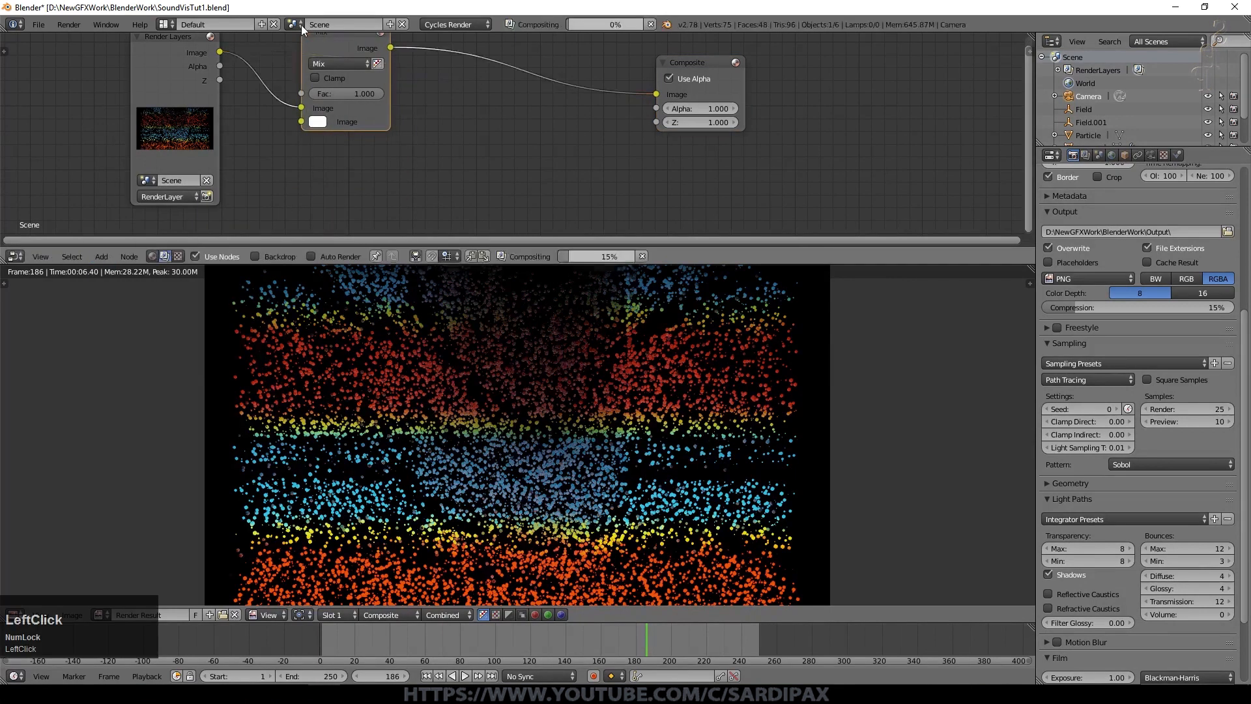
left_click(301, 26)
left_click(326, 63)
left_click(348, 91)
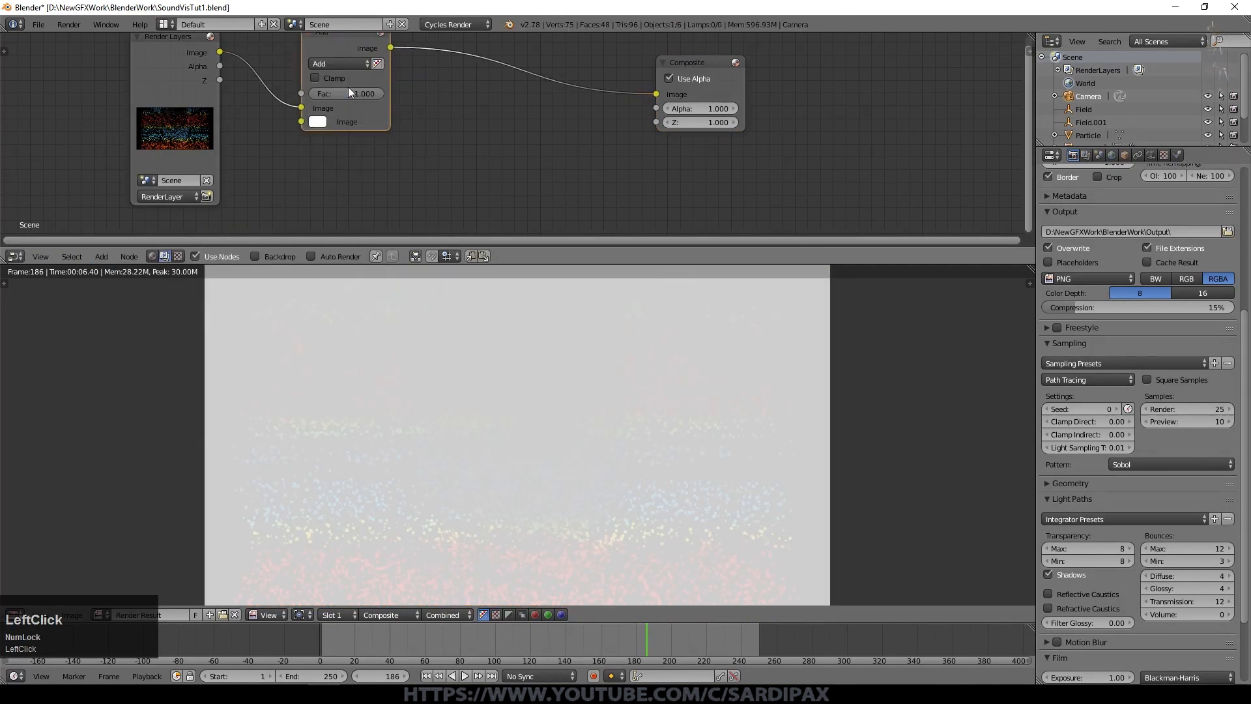
left_click(317, 122)
left_click_drag(420, 142, 419, 228)
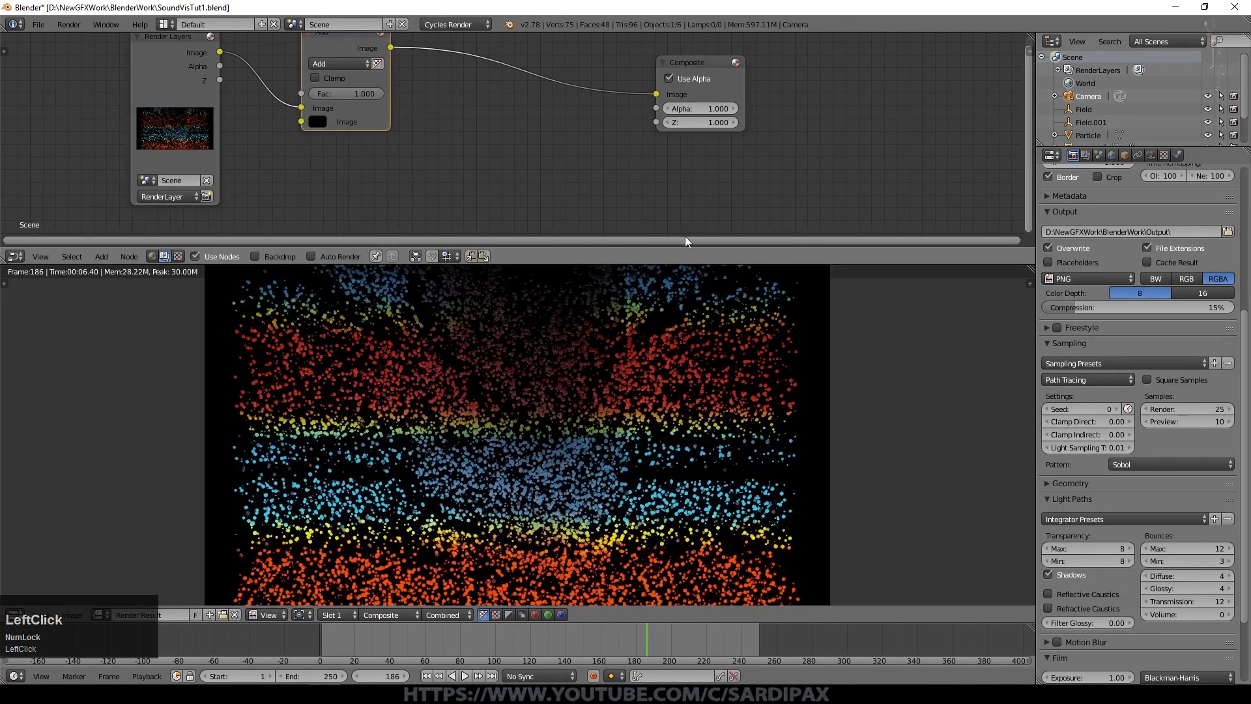
Connect the Render Layers image to the Add node's second input and set its factor to 0.482
left_click_drag(220, 52, 303, 120)
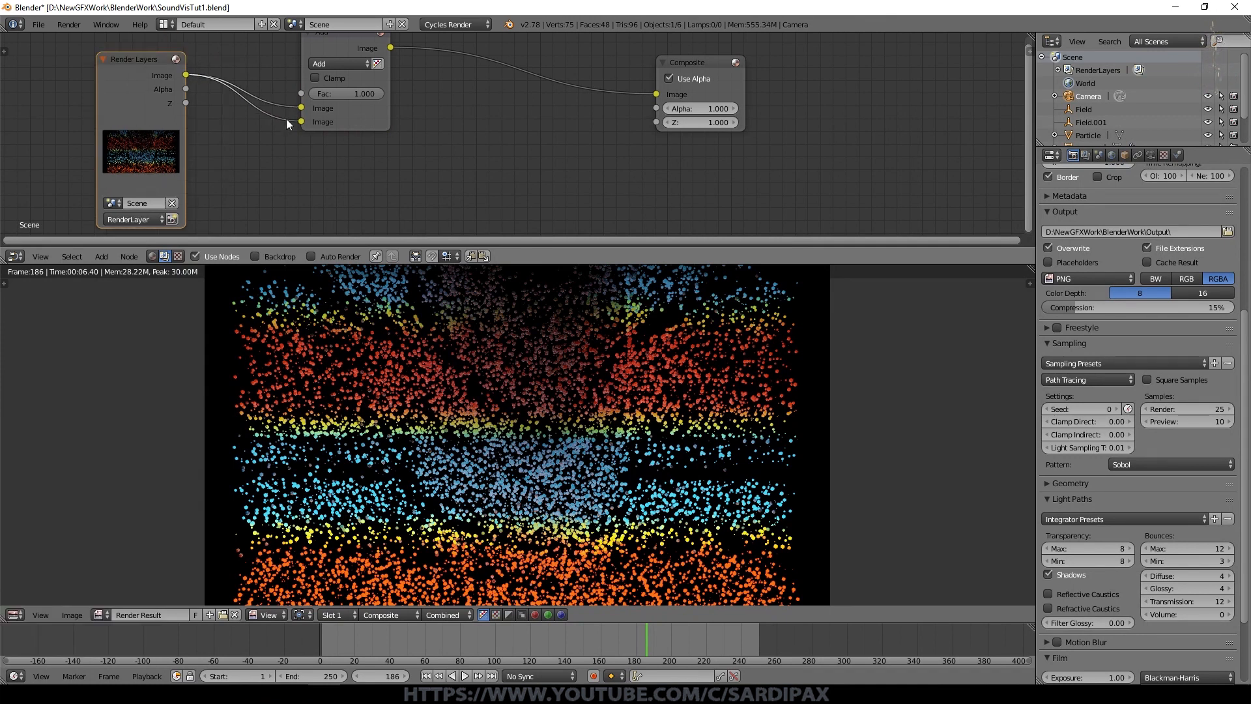
left_click_drag(358, 95, 318, 123)
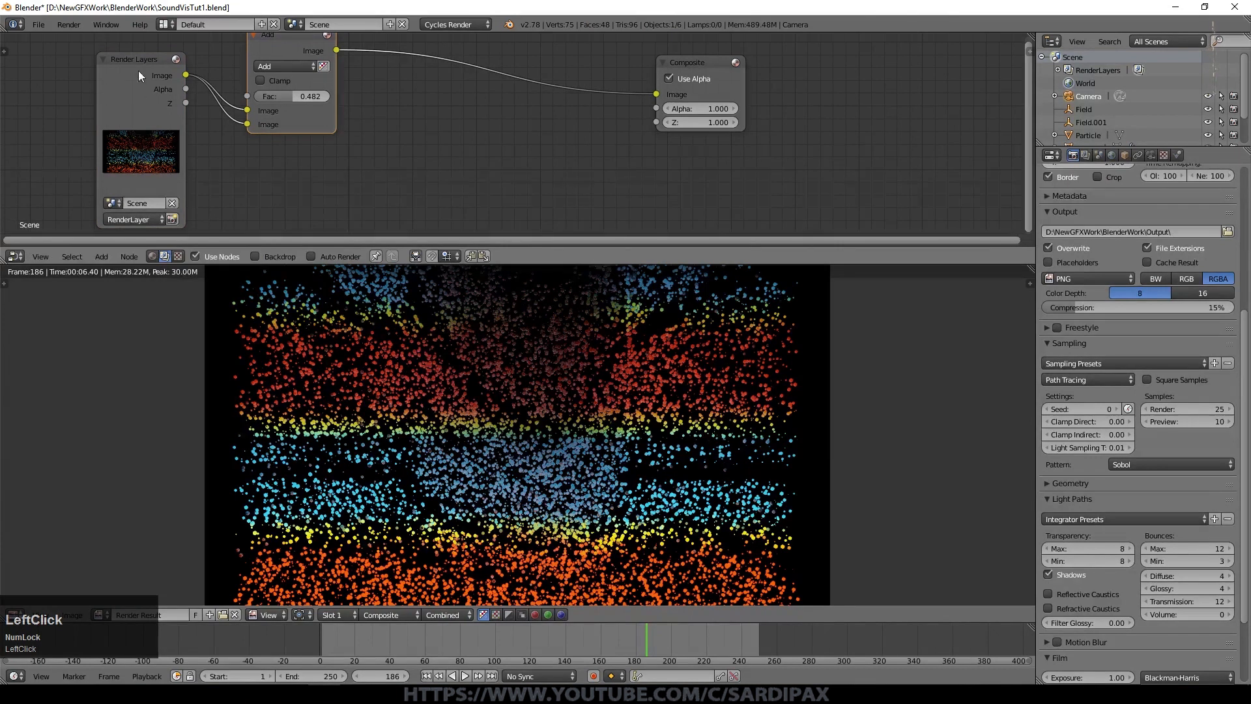
left_click_drag(138, 75, 118, 100)
Add a Fast Gaussian Blur node below the Add node, fed by the Render Layers image, and enlarge the node editor
left_click(101, 256)
mouse_move(147, 176)
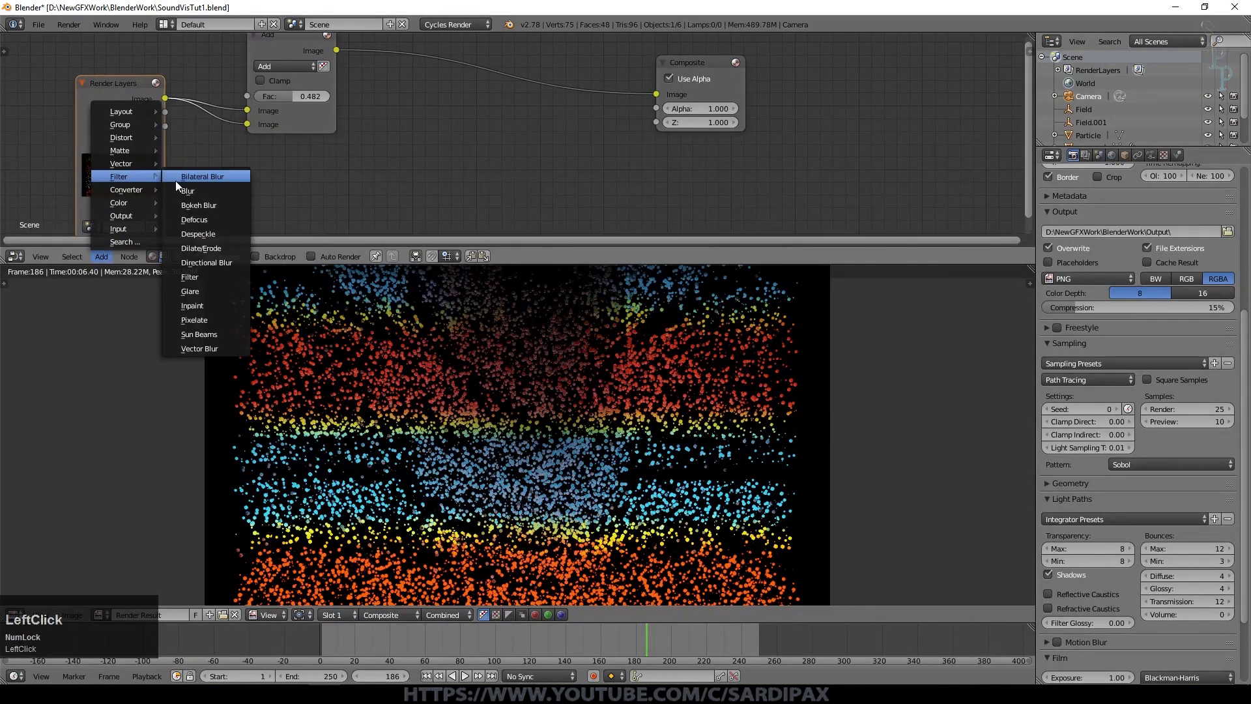
left_click(195, 192)
left_click(247, 145)
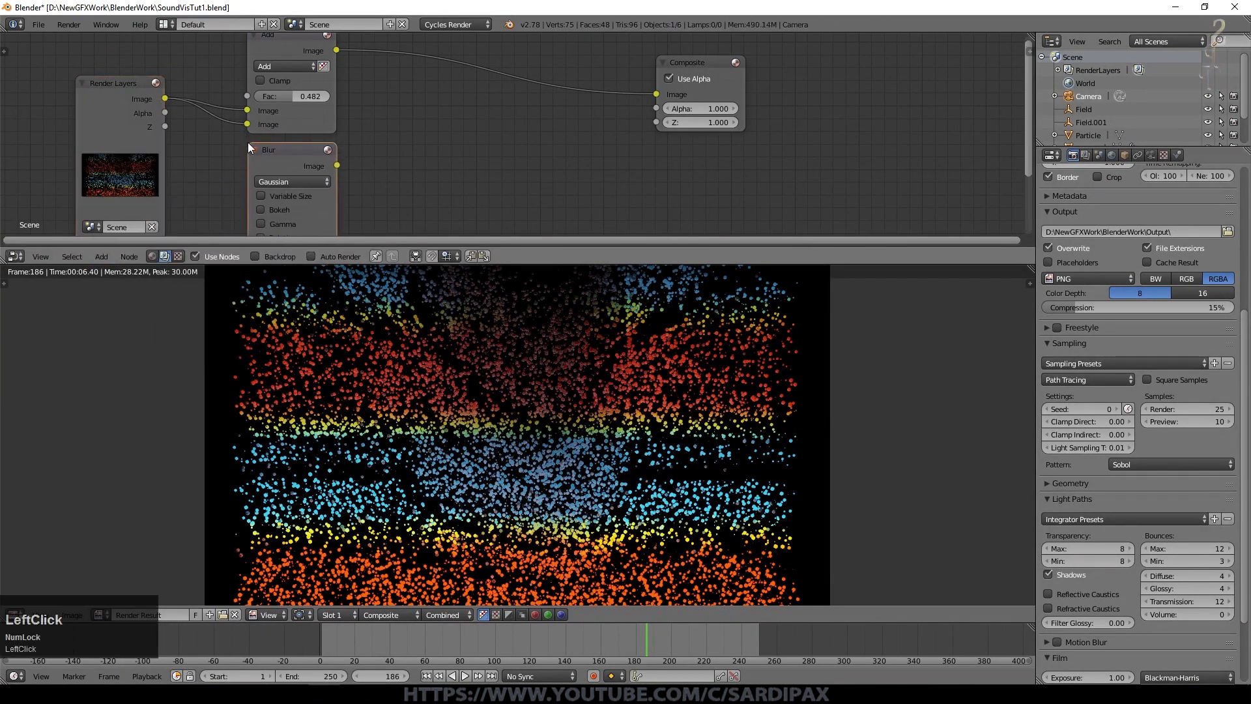
left_click(286, 182)
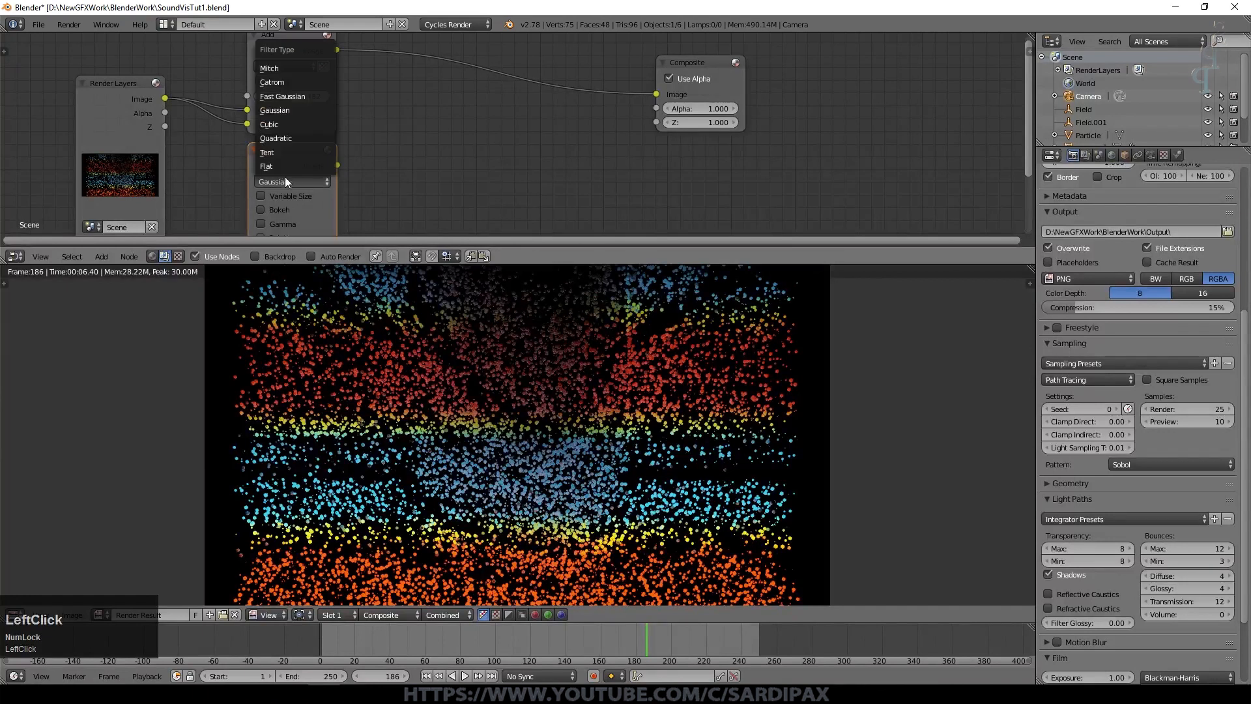
left_click(293, 96)
scroll(327, 184, "down", 1)
left_click_drag(439, 264, 469, 370)
scroll(466, 205, "up", 2)
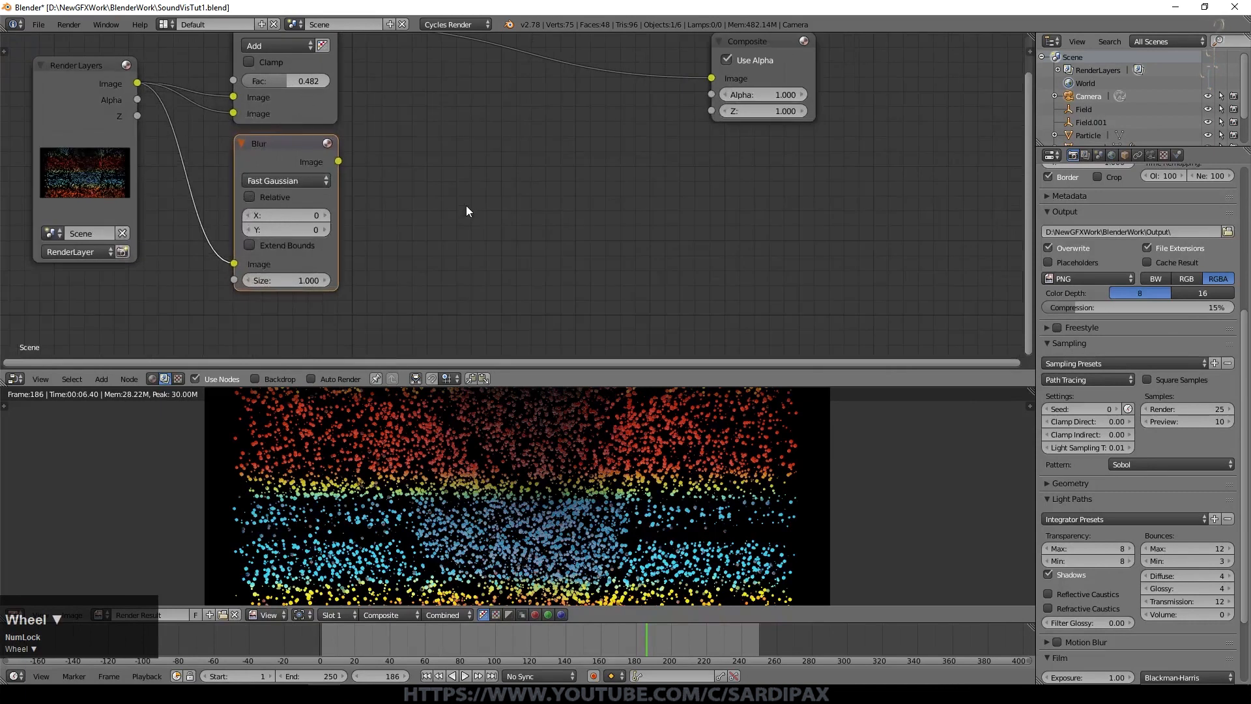
Duplicate the Add node into the link before Composite, connect the Blur output to its second input, and set its factor to 1
middle_click_drag(451, 138, 495, 192)
left_click(304, 60)
key("shift+d")
left_click(480, 89)
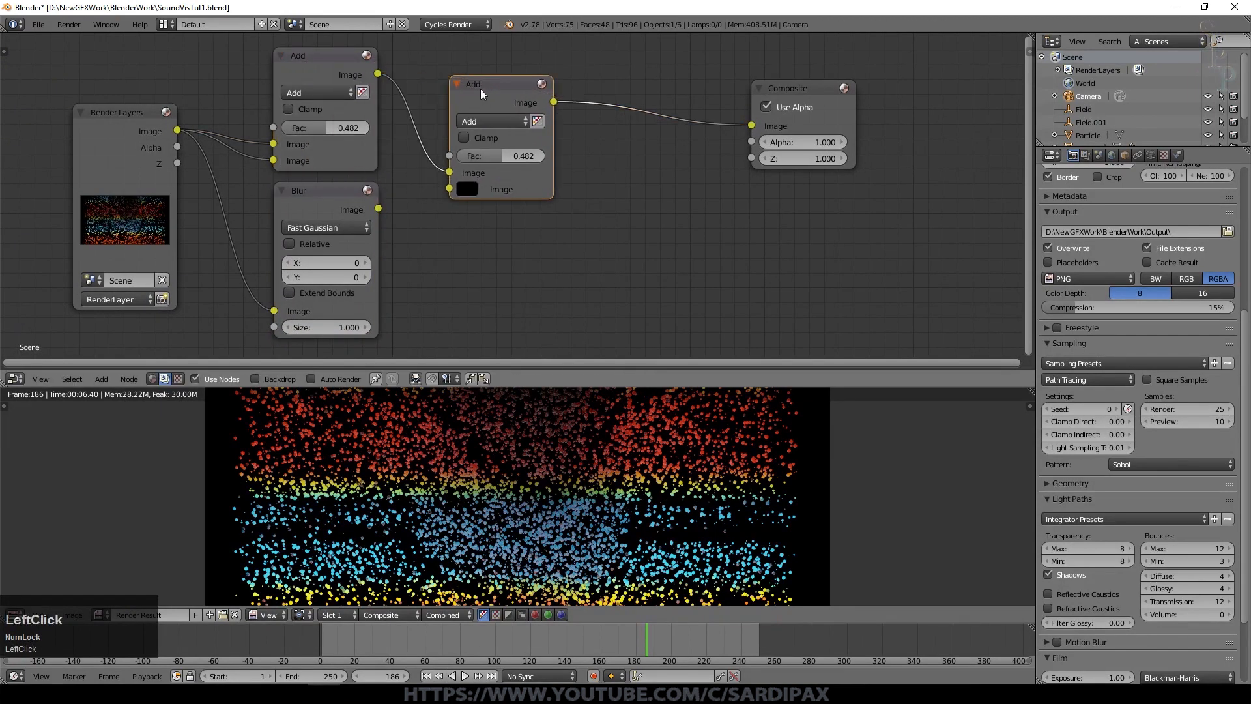
left_click_drag(378, 209, 450, 189)
left_click_drag(512, 156, 580, 156)
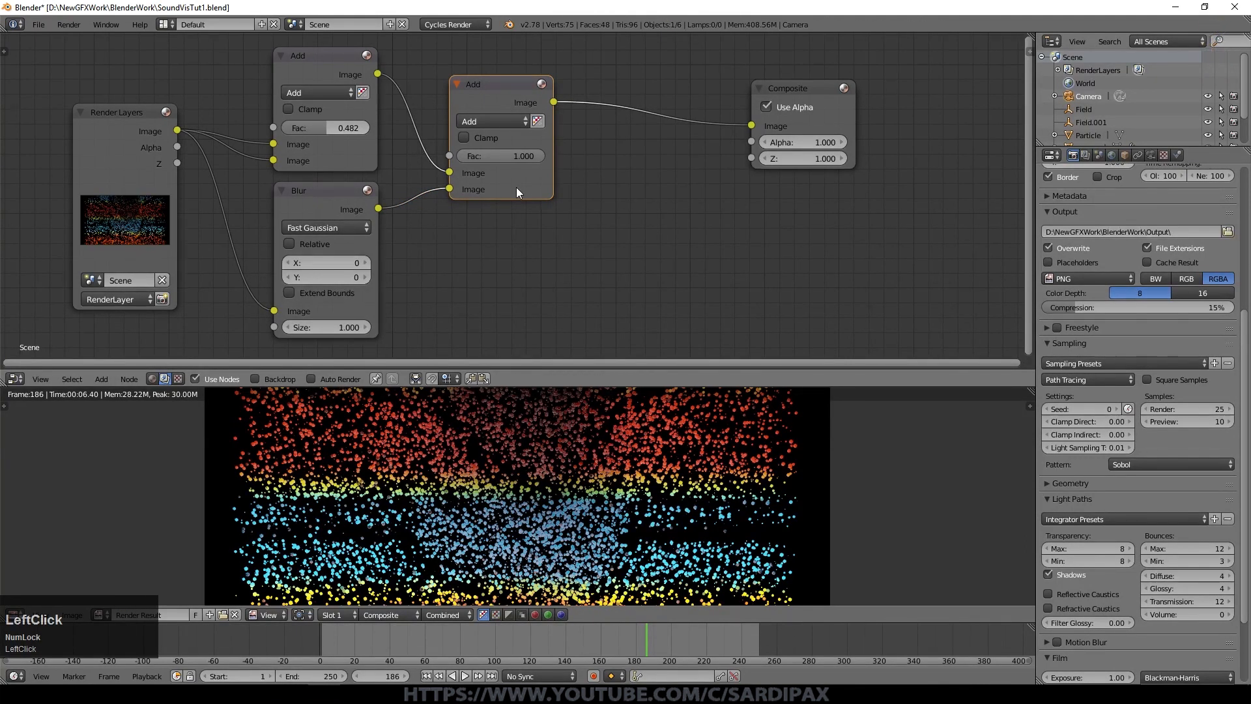
Make the Blur node's size relative at 0.3% in X and Y with Y aspect correction, checking the glow on the render
left_click(289, 244)
middle_click_drag(343, 307, 360, 263)
left_click(356, 255)
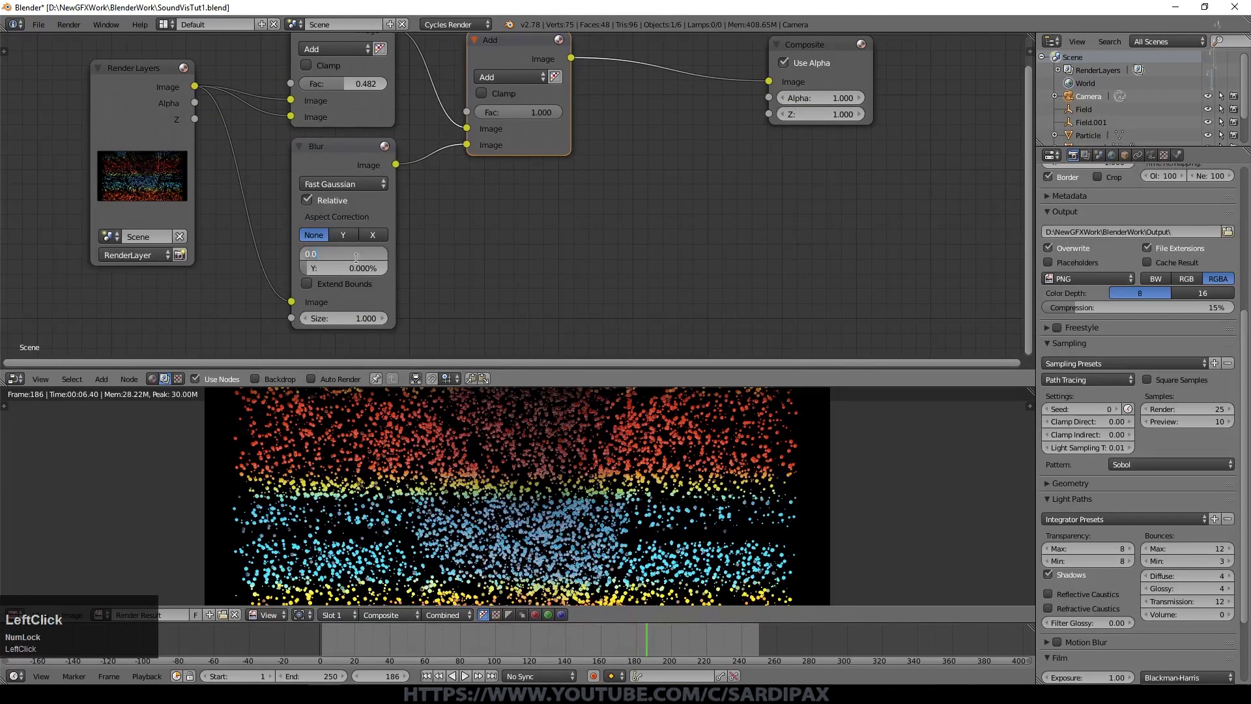
type("0.3")
key("Tab")
type("0.3")
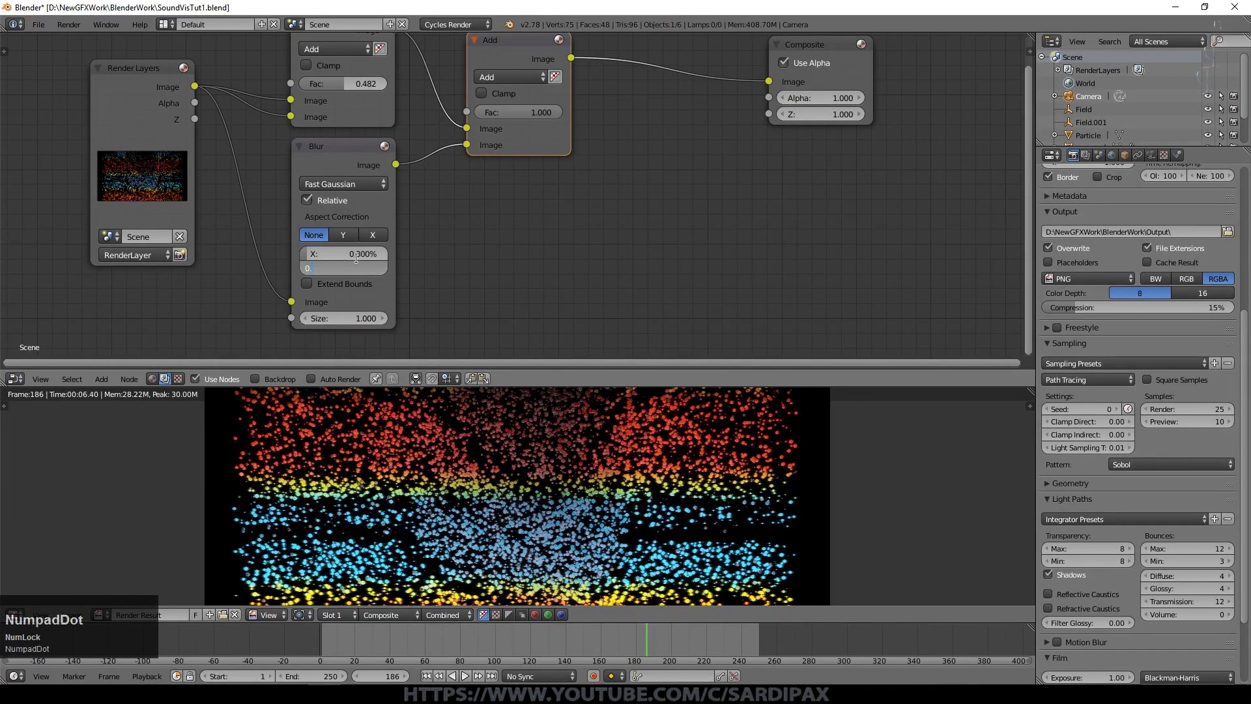
key("KP_Enter")
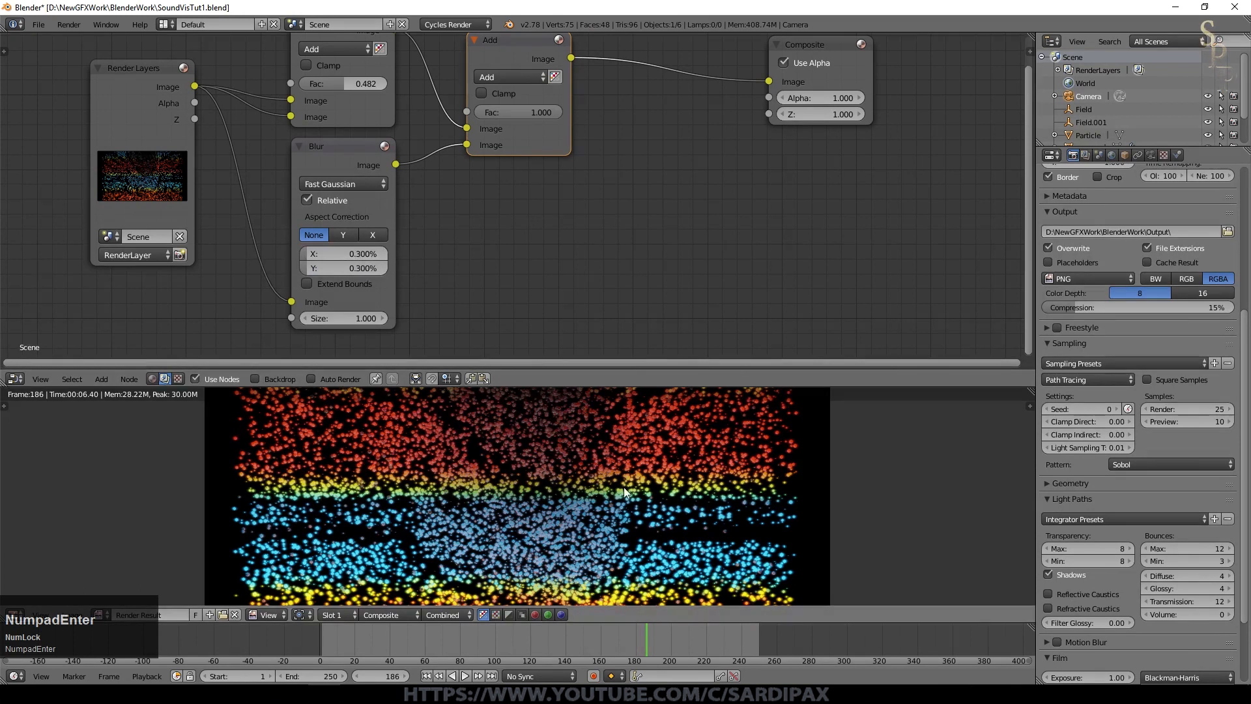
scroll(625, 487, "up", 2)
scroll(225, 522, "up", 2)
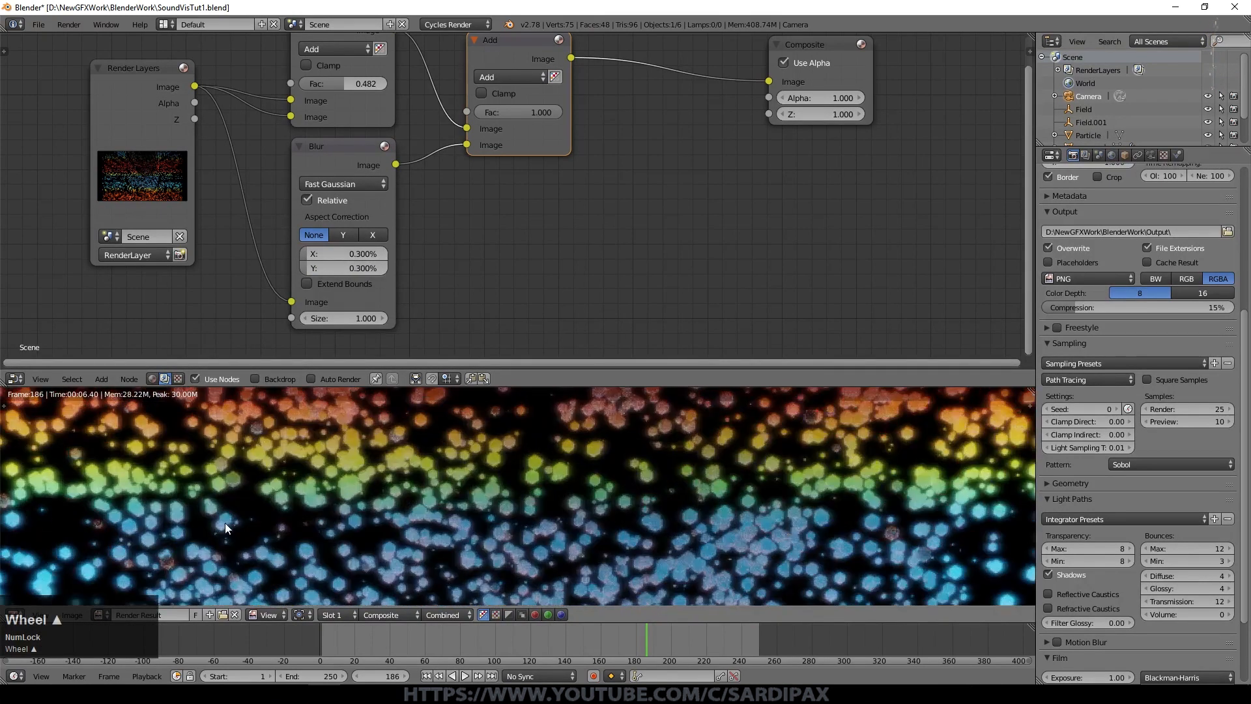
scroll(193, 571, "down", 4)
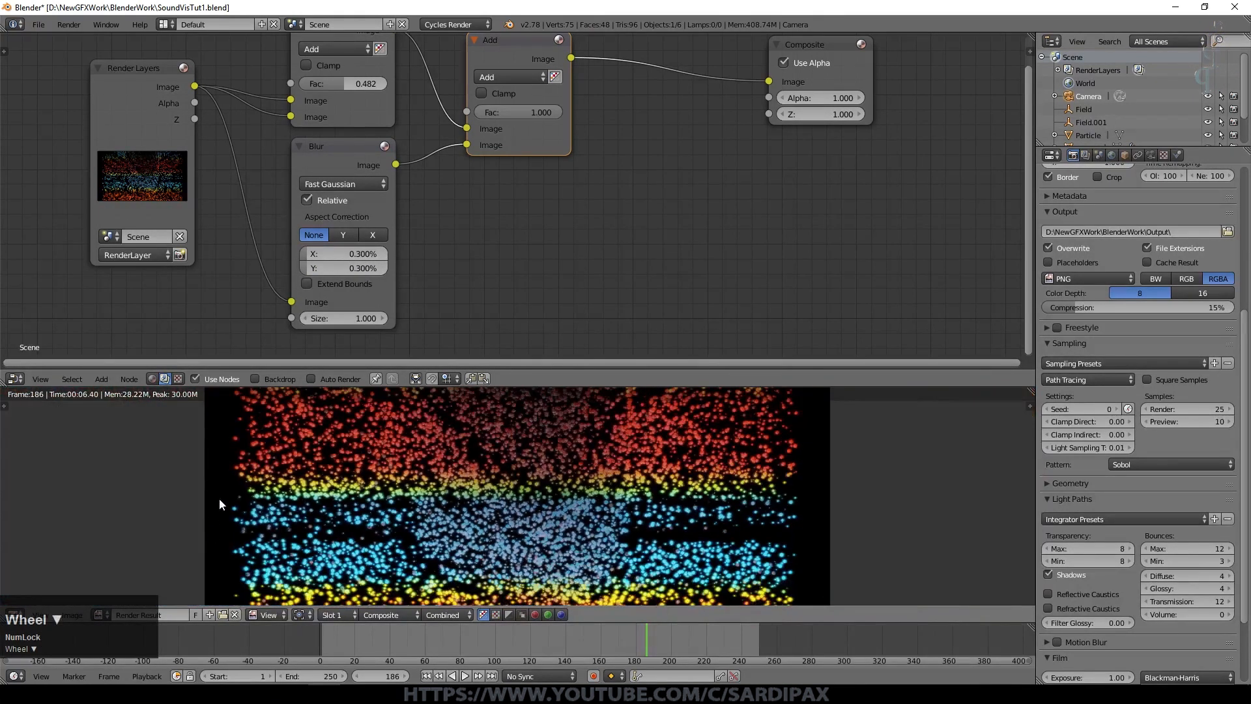
left_click(337, 279)
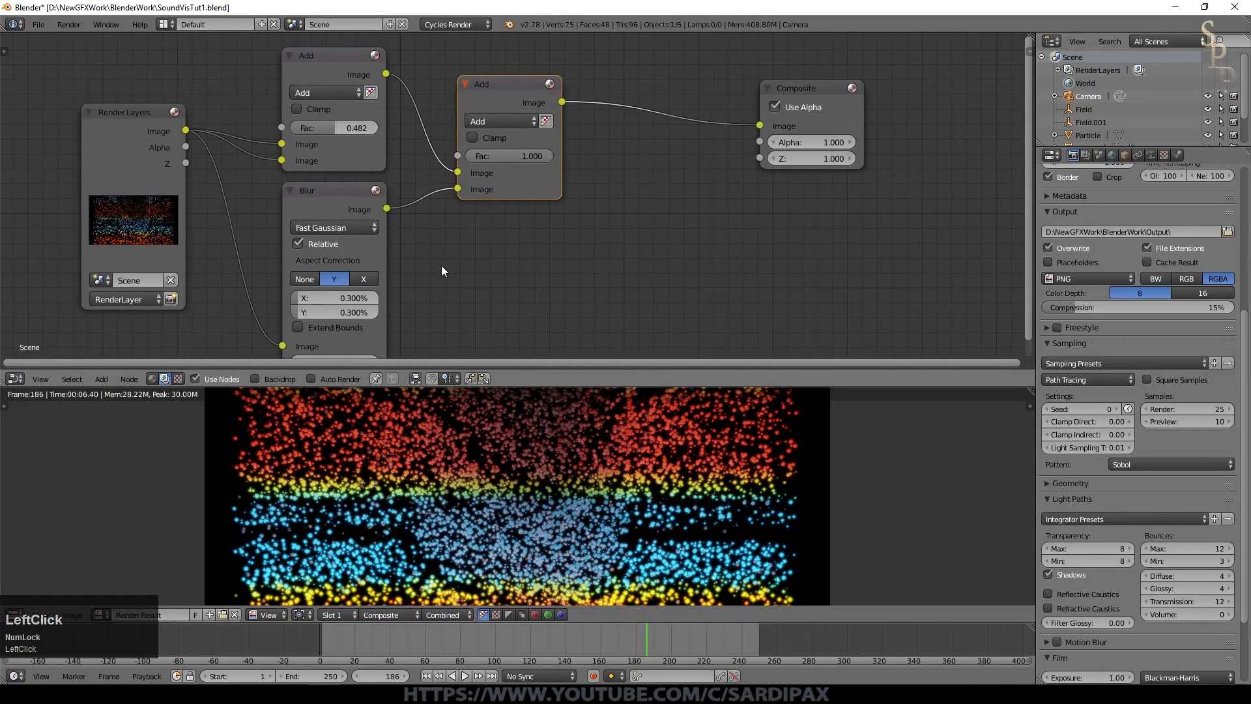
Set the factor of the Add node that mixes in the blur to 0.518
middle_click_drag(439, 273, 433, 244)
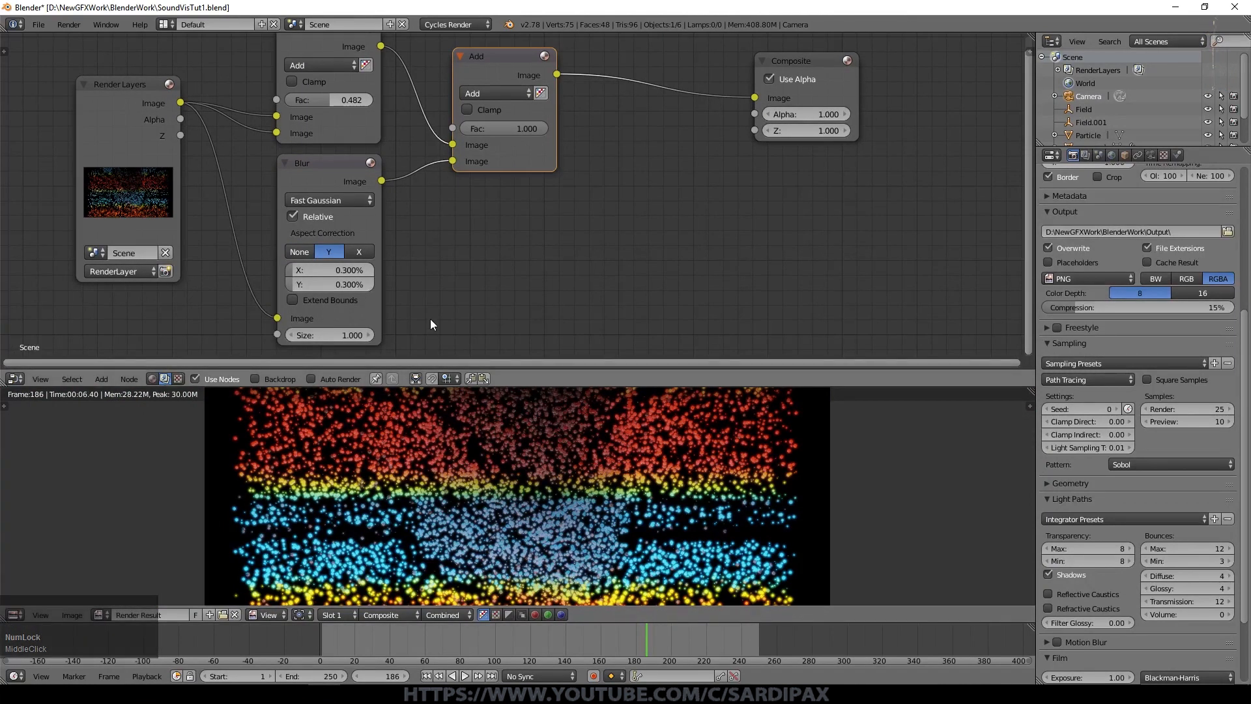
left_click_drag(537, 128, 505, 128)
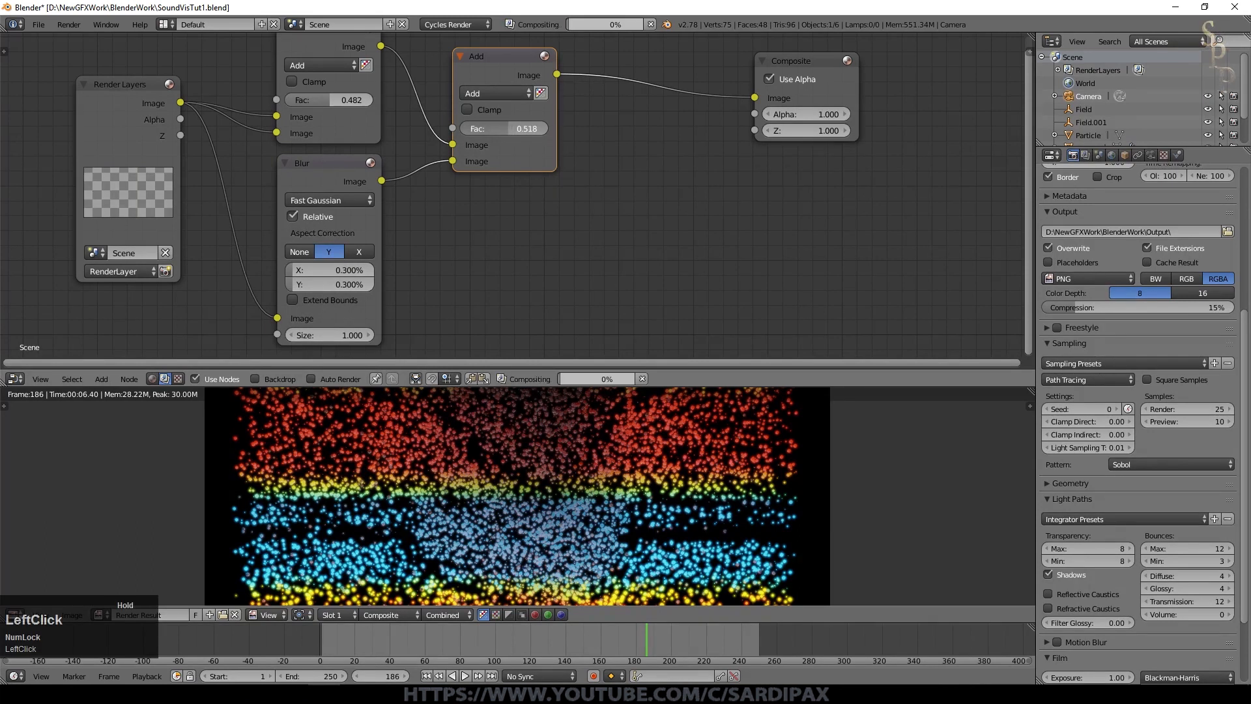
scroll(518, 496, "up", 3)
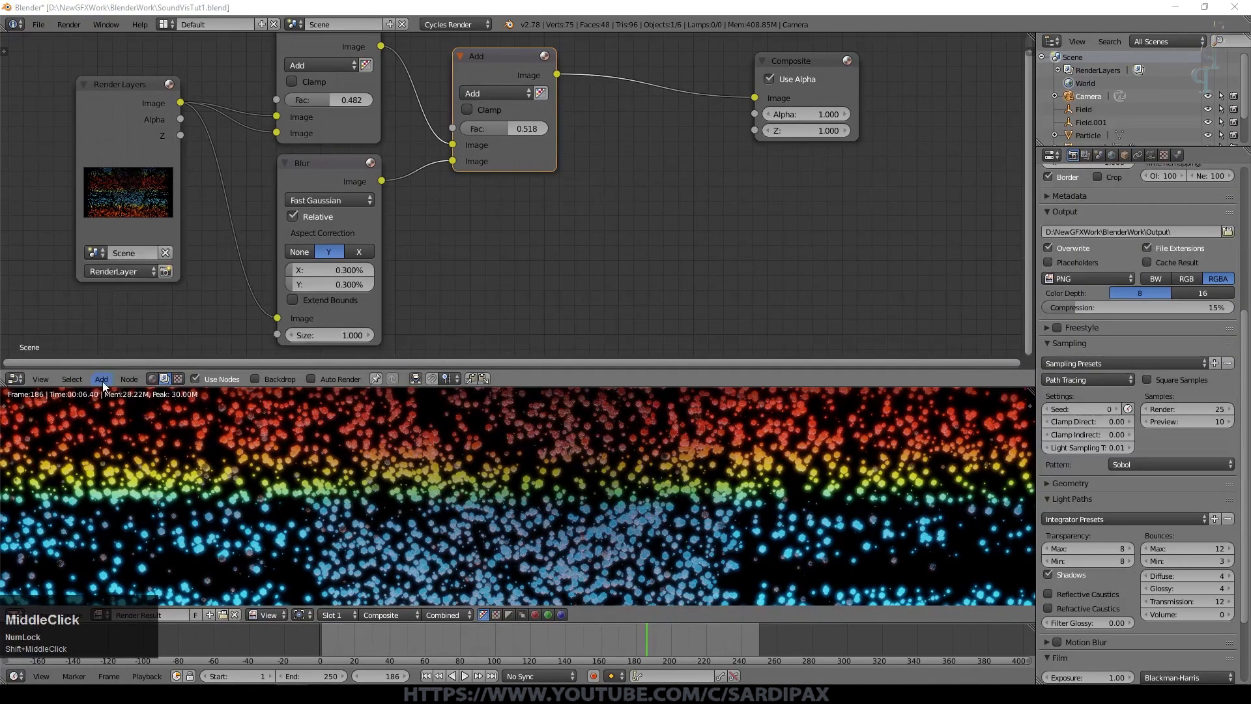
Insert a Hue Saturation Value node between the second Add node and Composite, with its saturation set to 1.4
left_click(101, 379)
mouse_move(122, 331)
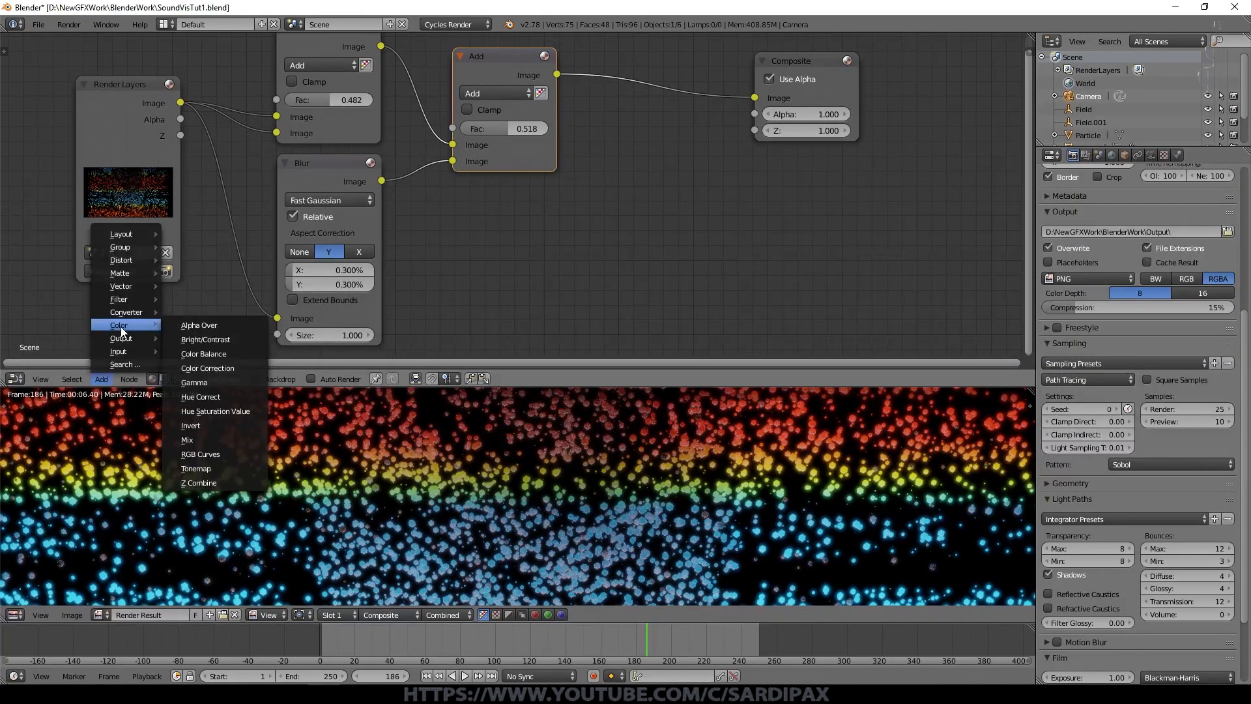
left_click(232, 410)
left_click(595, 50)
left_click(673, 111)
type("4")
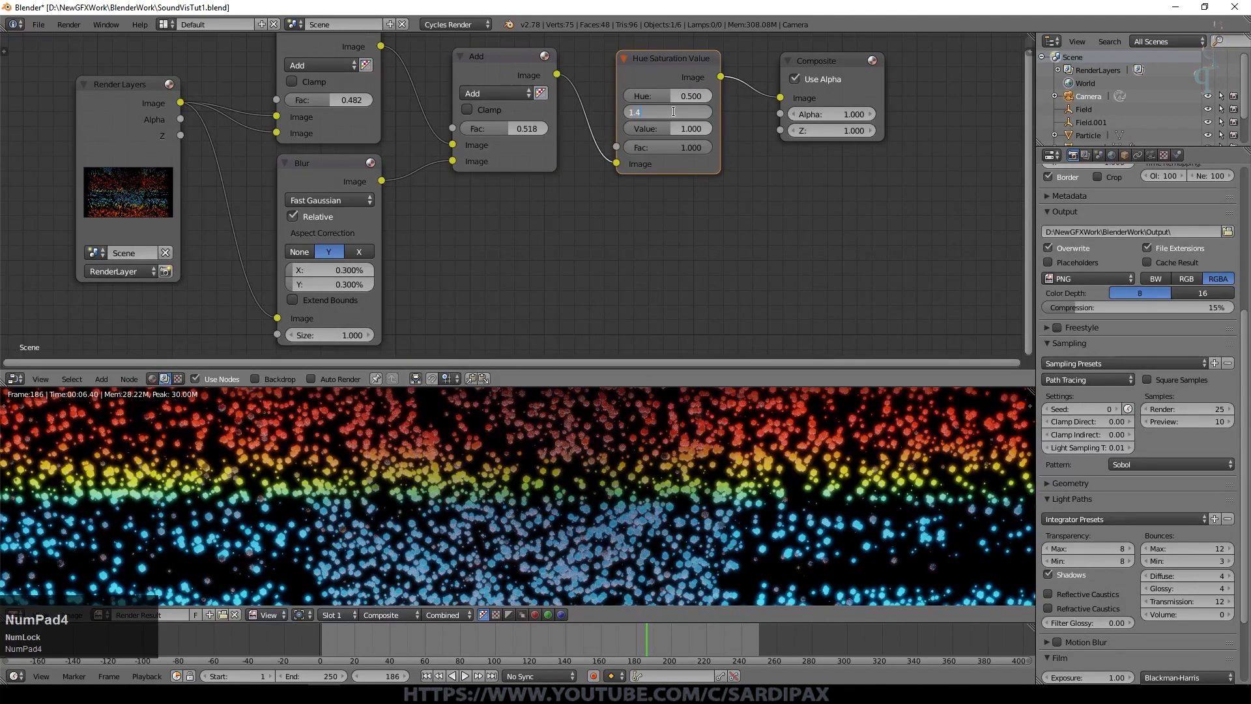
key("KP_Enter")
scroll(552, 424, "down", 3)
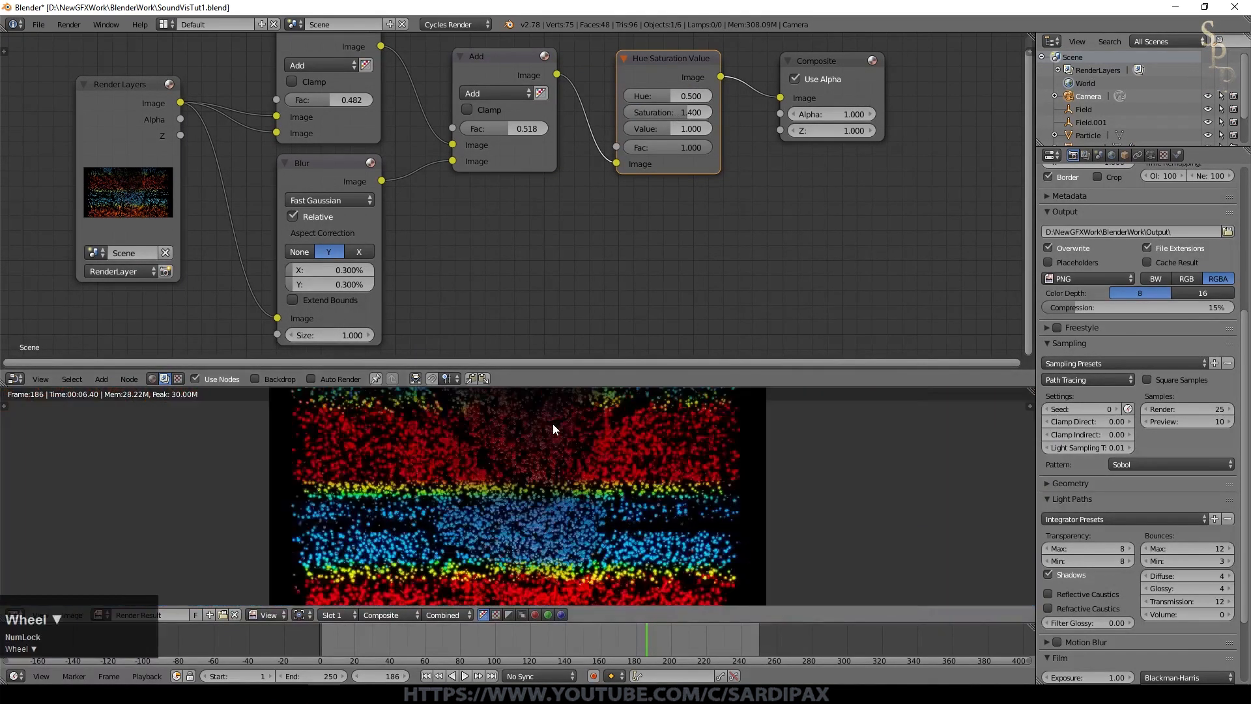
scroll(552, 424, "up", 3)
Reduce the Hue Saturation Value node's saturation to 1.182 and check the colours on the render
left_click_drag(689, 111, 679, 111)
scroll(568, 400, "down", 4)
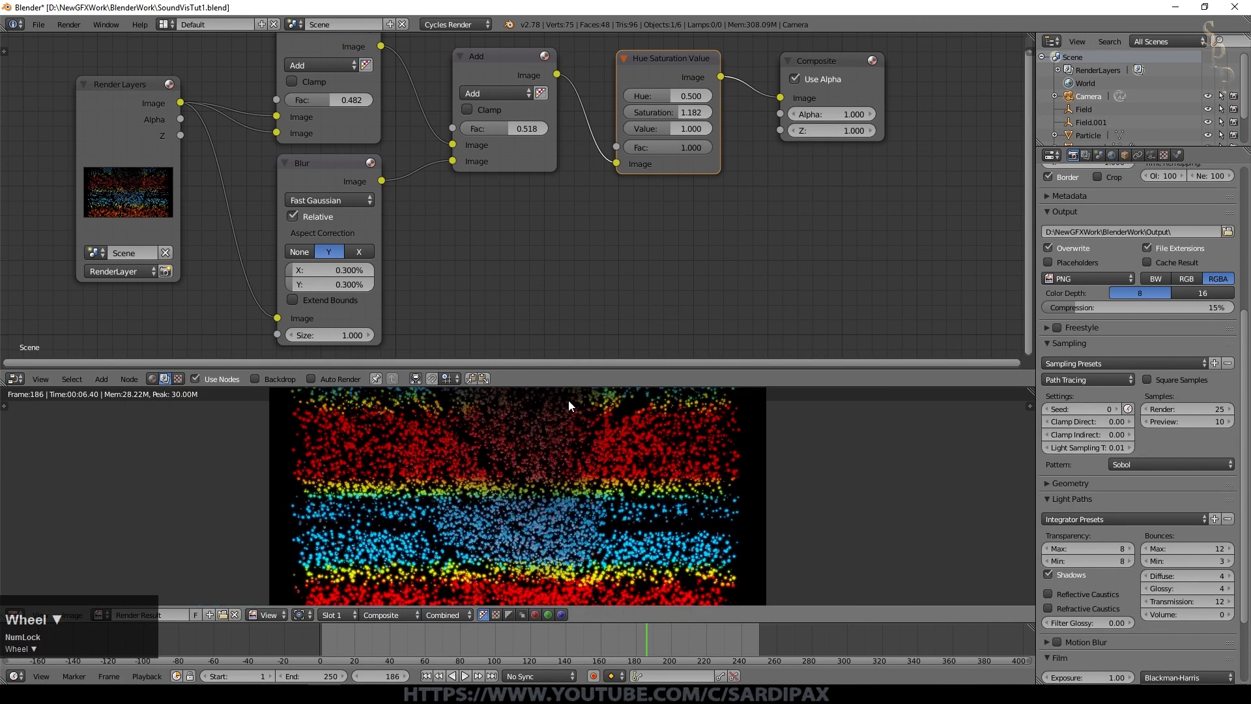
scroll(552, 437, "up", 4)
Duplicate the second Add node into the link between Hue Saturation Value and Composite
left_click(486, 75)
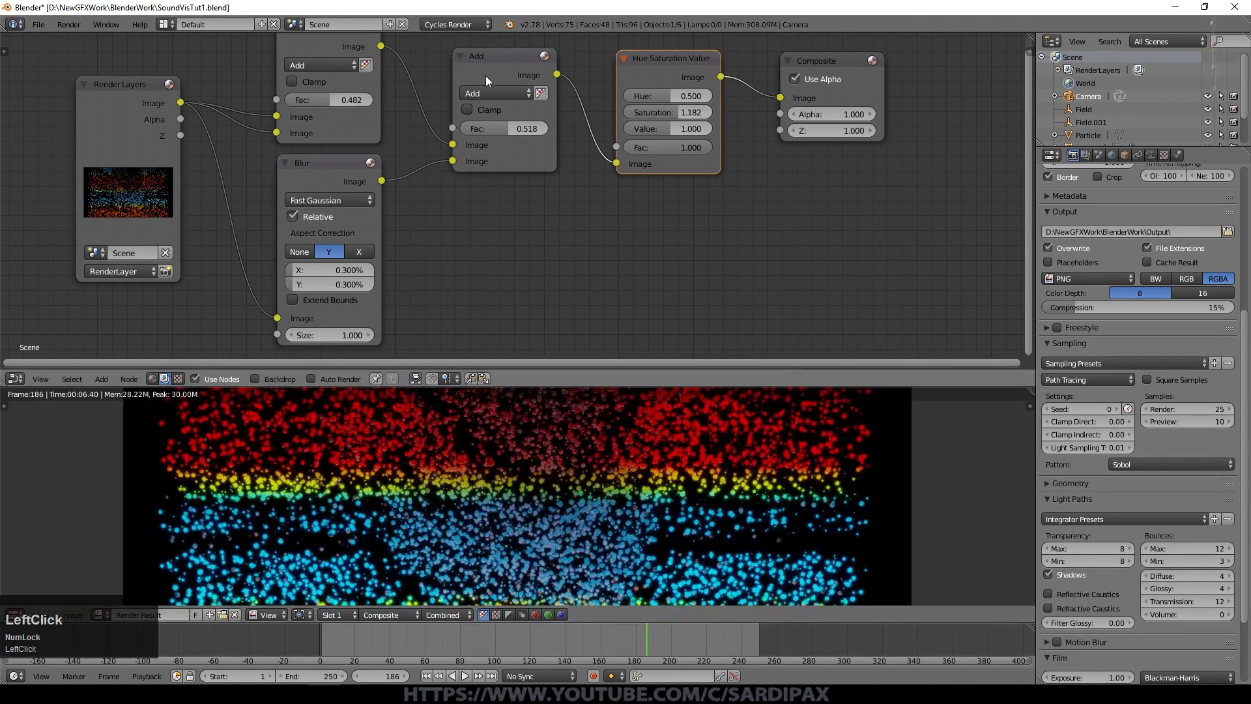
key("shift+d")
left_click(830, 88)
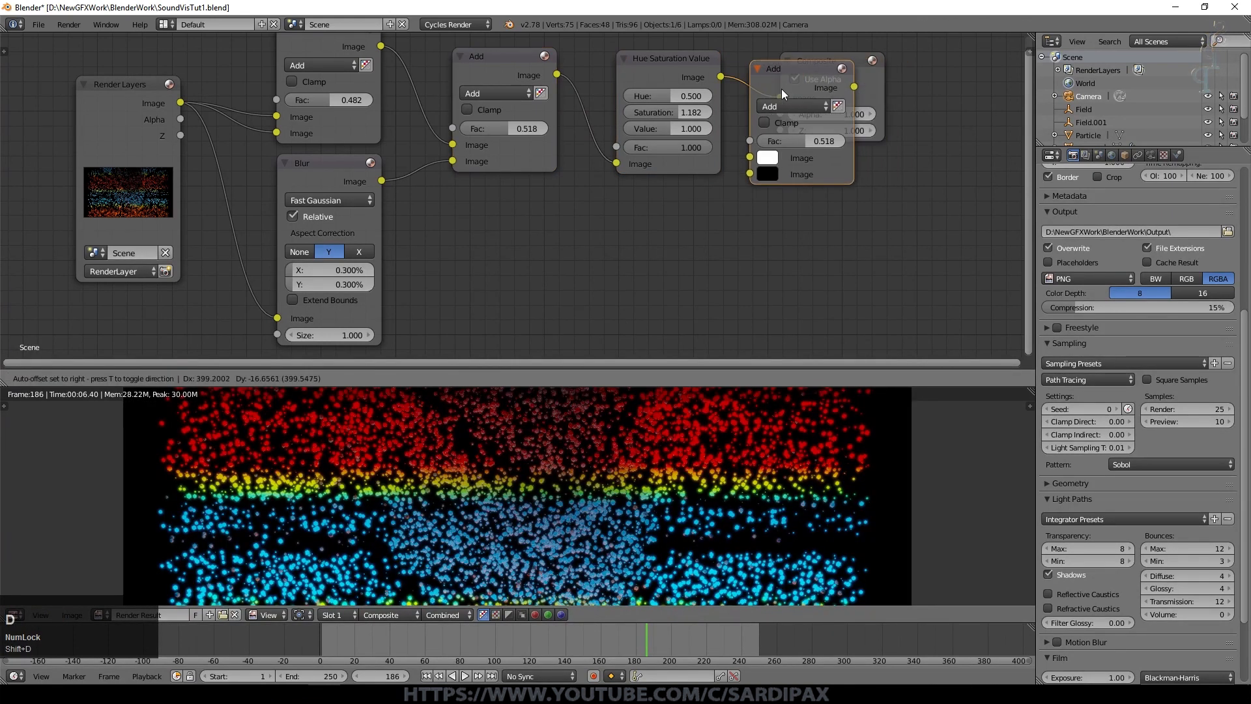
Add a Sun Beams node below Hue Saturation Value, fed by the second Add node and output to the last Add node's second input
left_click(101, 379)
mouse_move(132, 300)
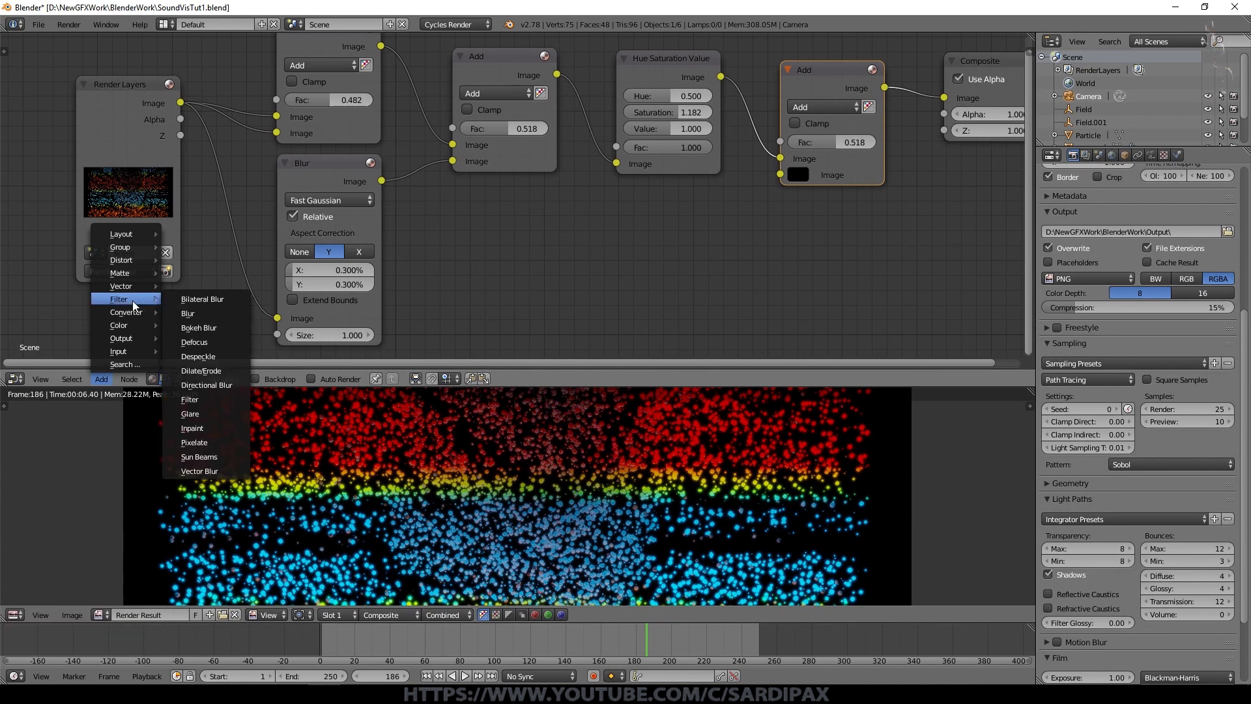
left_click(242, 457)
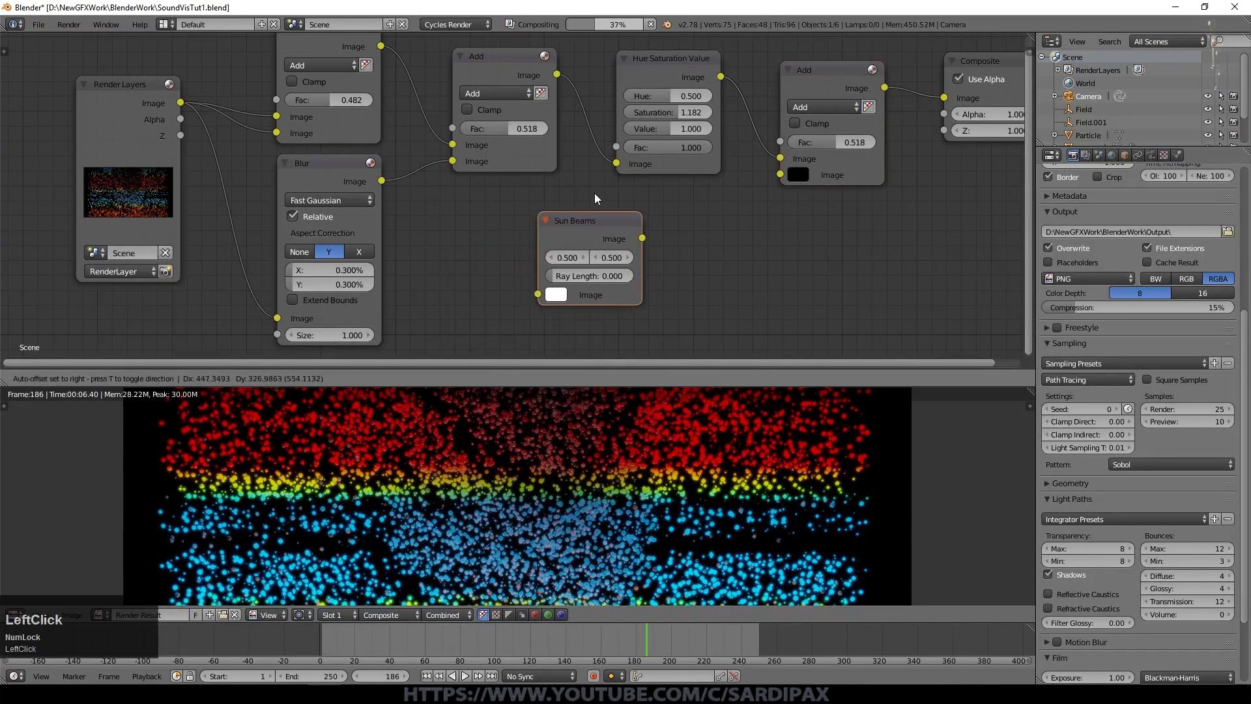
left_click(666, 170)
left_click_drag(717, 212, 780, 175)
left_click_drag(515, 64, 617, 270)
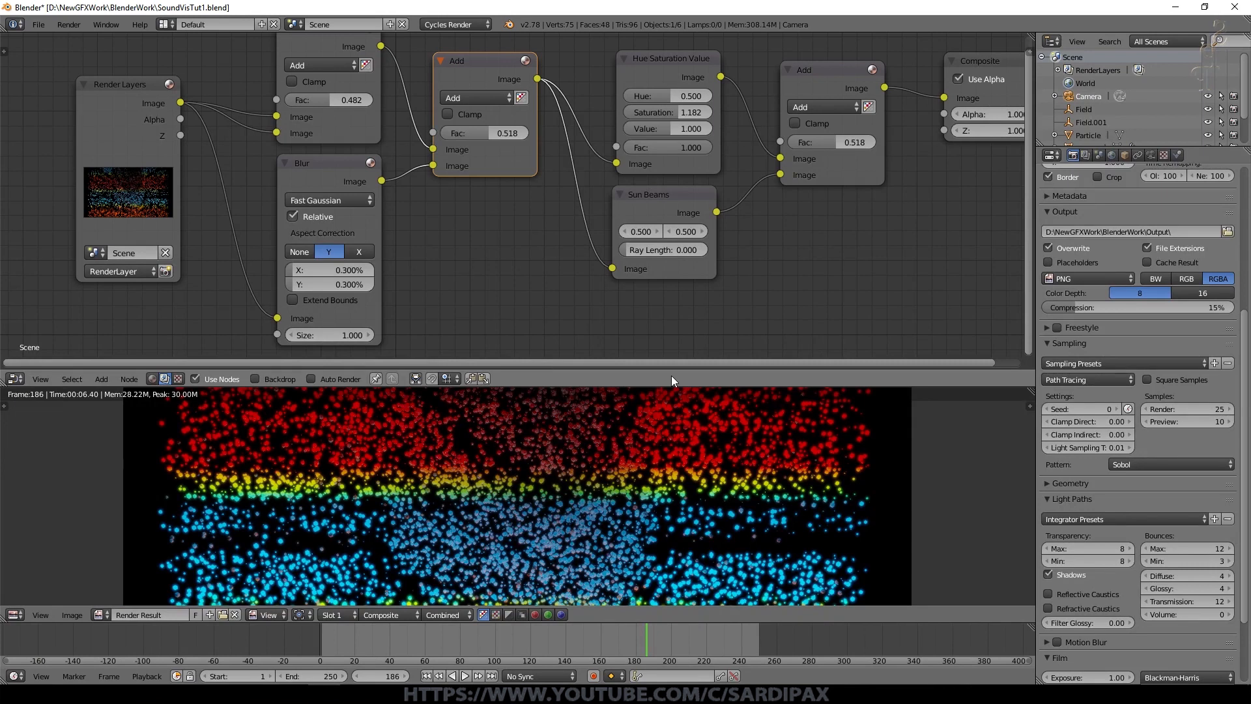
Set the Sun Beams node's ray length to 0.15 and check the rays on the render
left_click(679, 250)
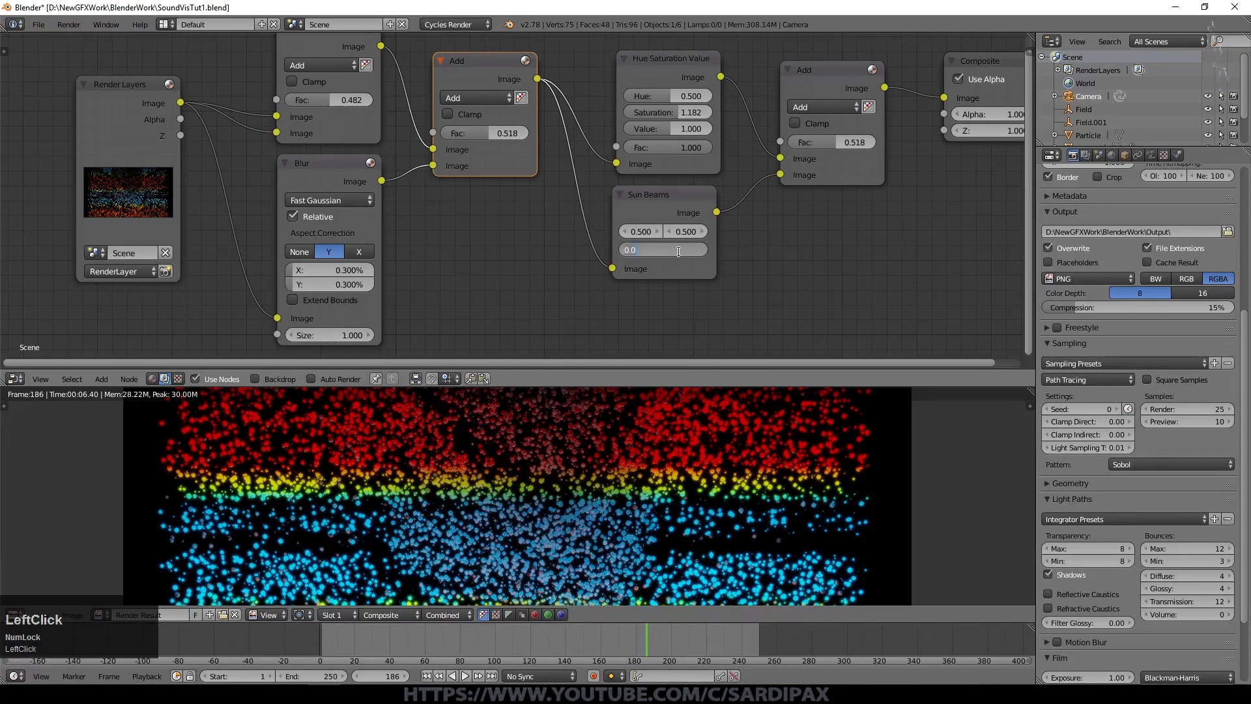
type("0.15")
key("Return")
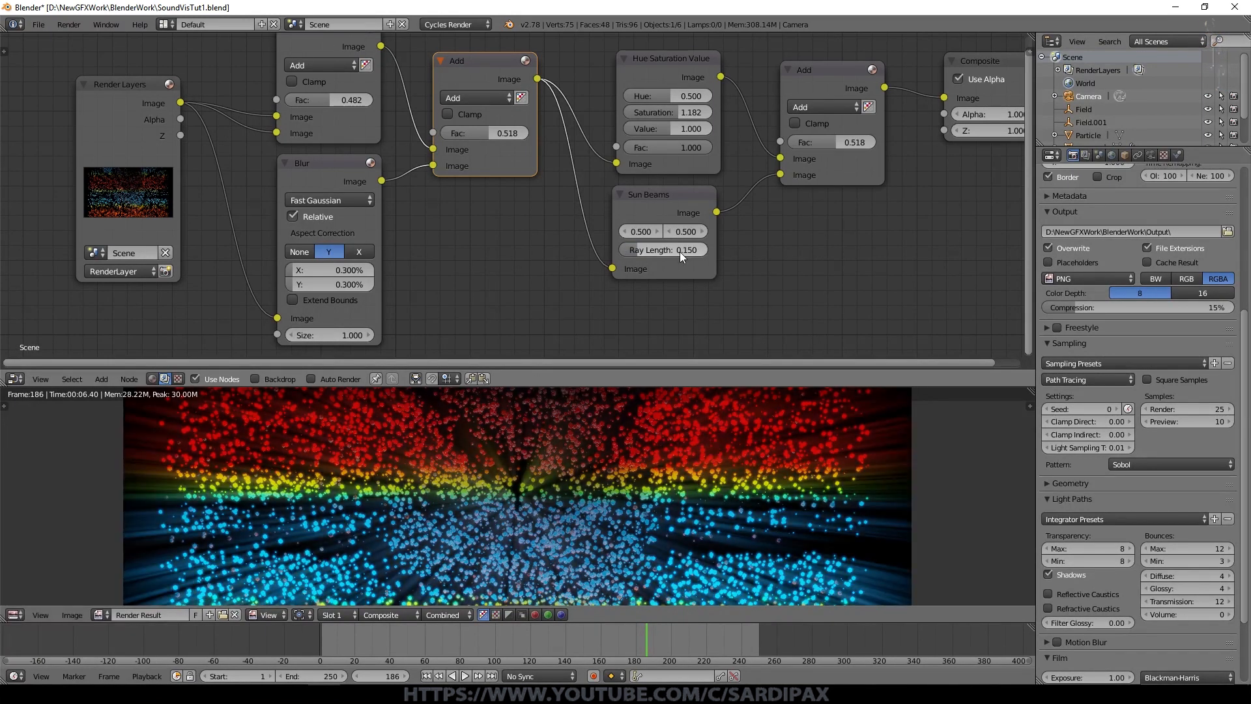
scroll(657, 447, "down", 2)
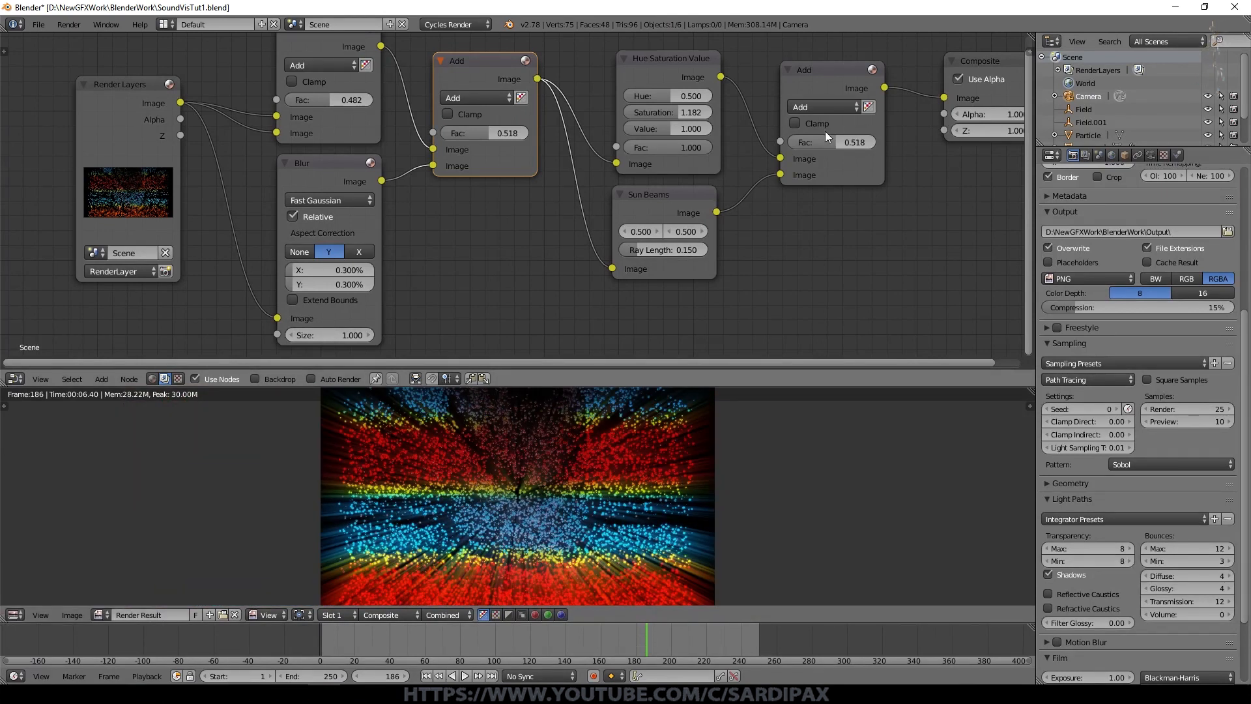
Set the last Add node's factor to 0.15 and inspect the sun beams on the render
left_click(844, 139)
type(".15")
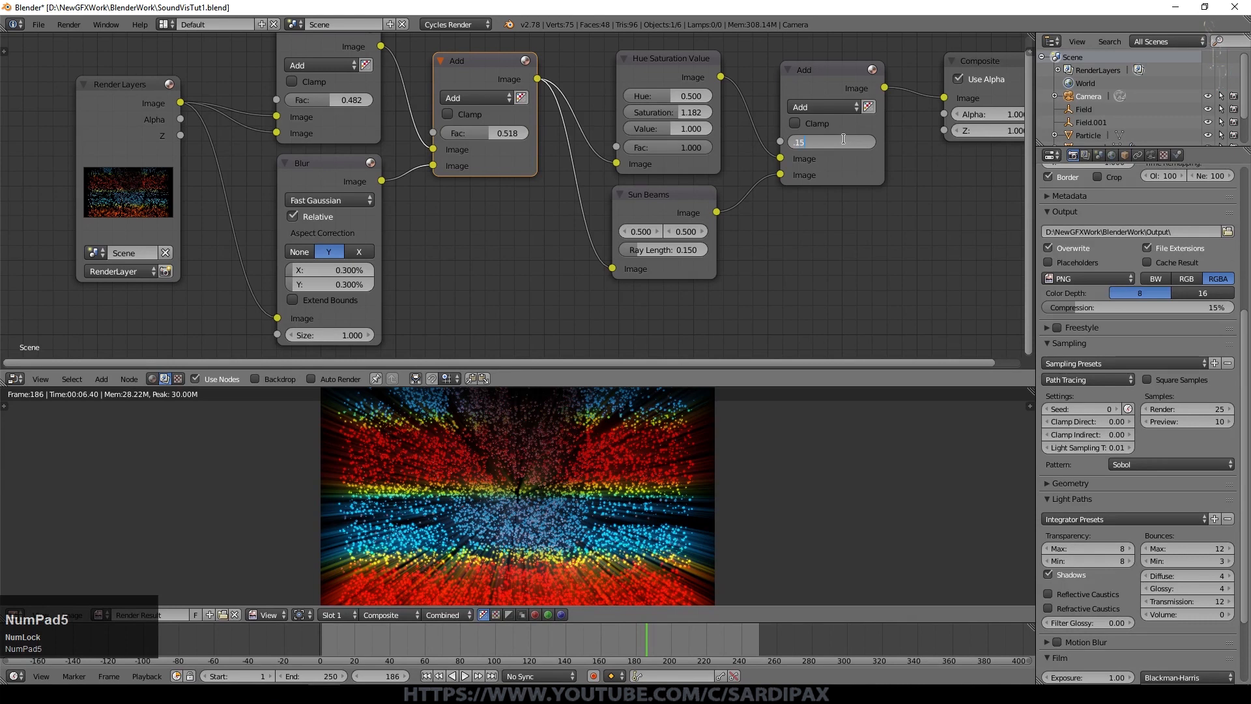
key("KP_Enter")
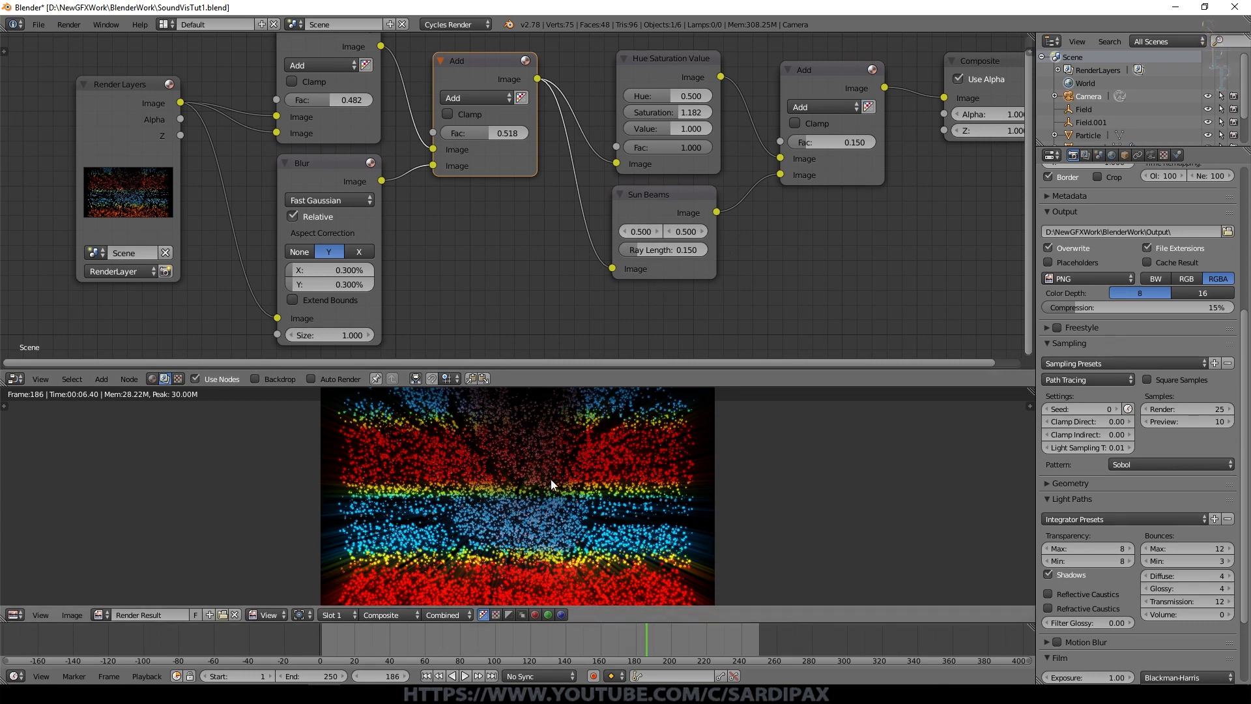
scroll(551, 498, "up", 2)
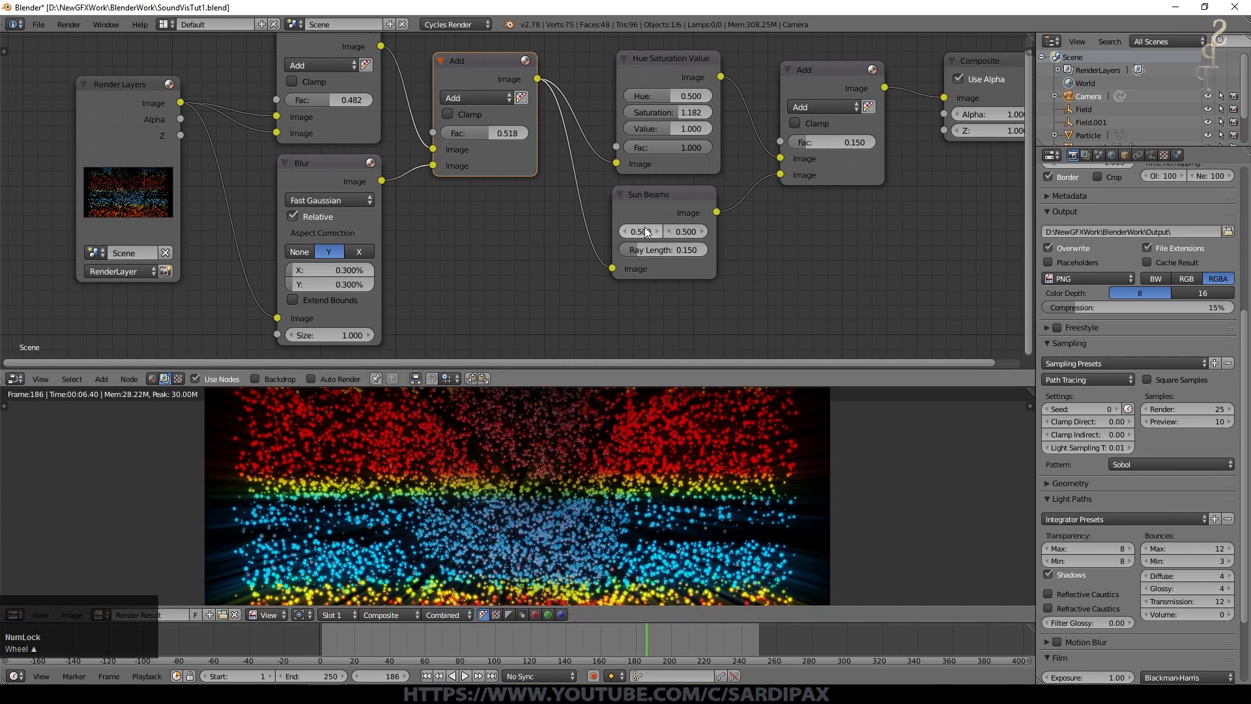
scroll(507, 479, "down", 4)
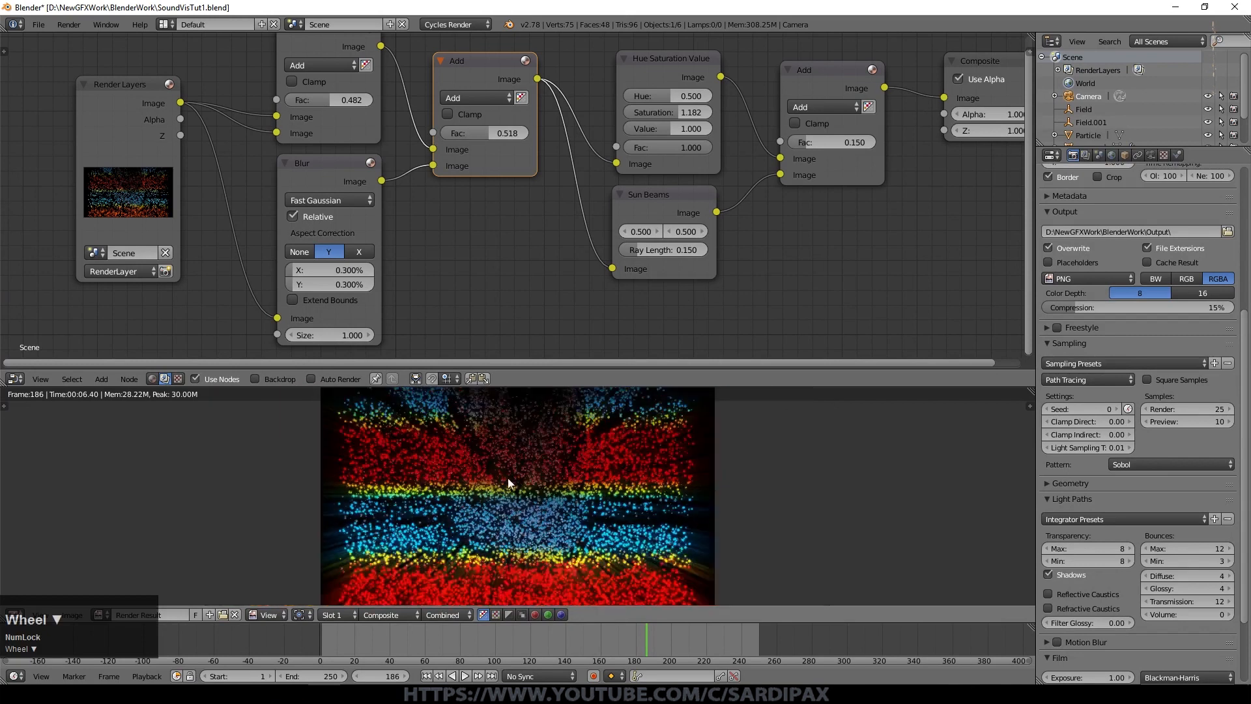
scroll(534, 483, "up", 1)
scroll(534, 483, "up", 3)
Set the last Add node's factor to 0.1 to weaken the sun beams
left_click(837, 139)
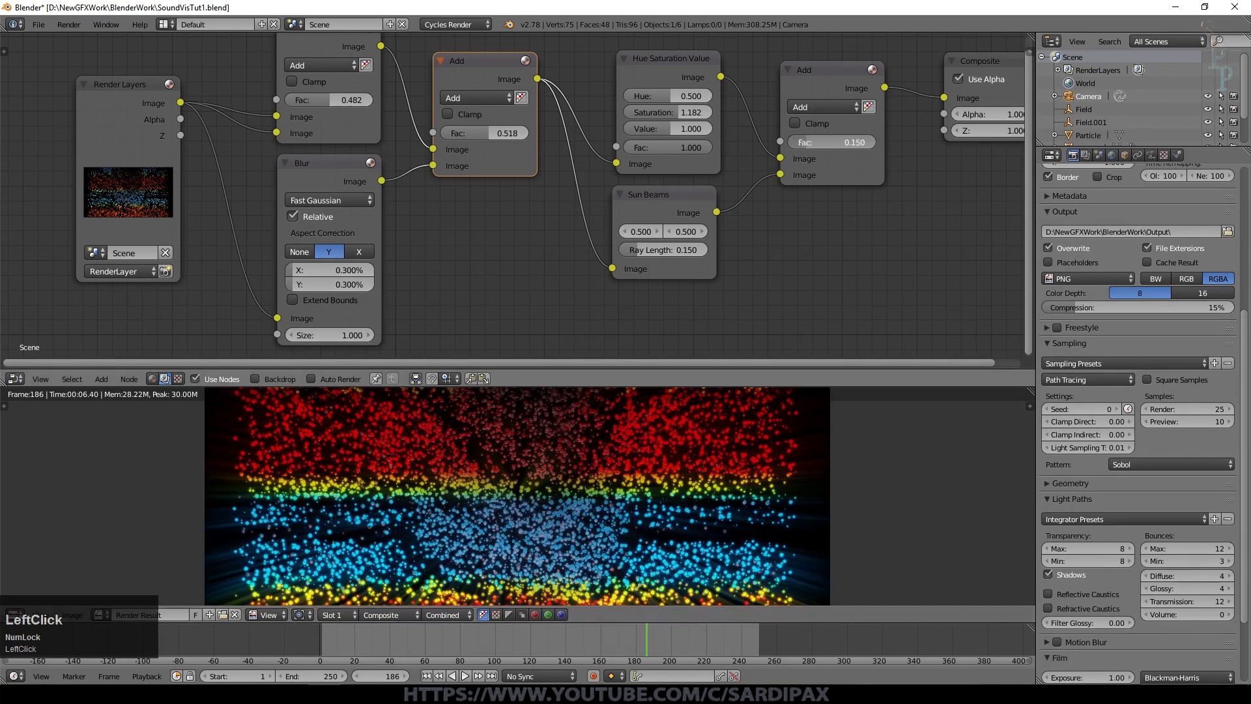
type(".15")
key("Return")
Join the node editor area into the image editor so the render result fills the main area
left_click_drag(1032, 391, 1010, 342)
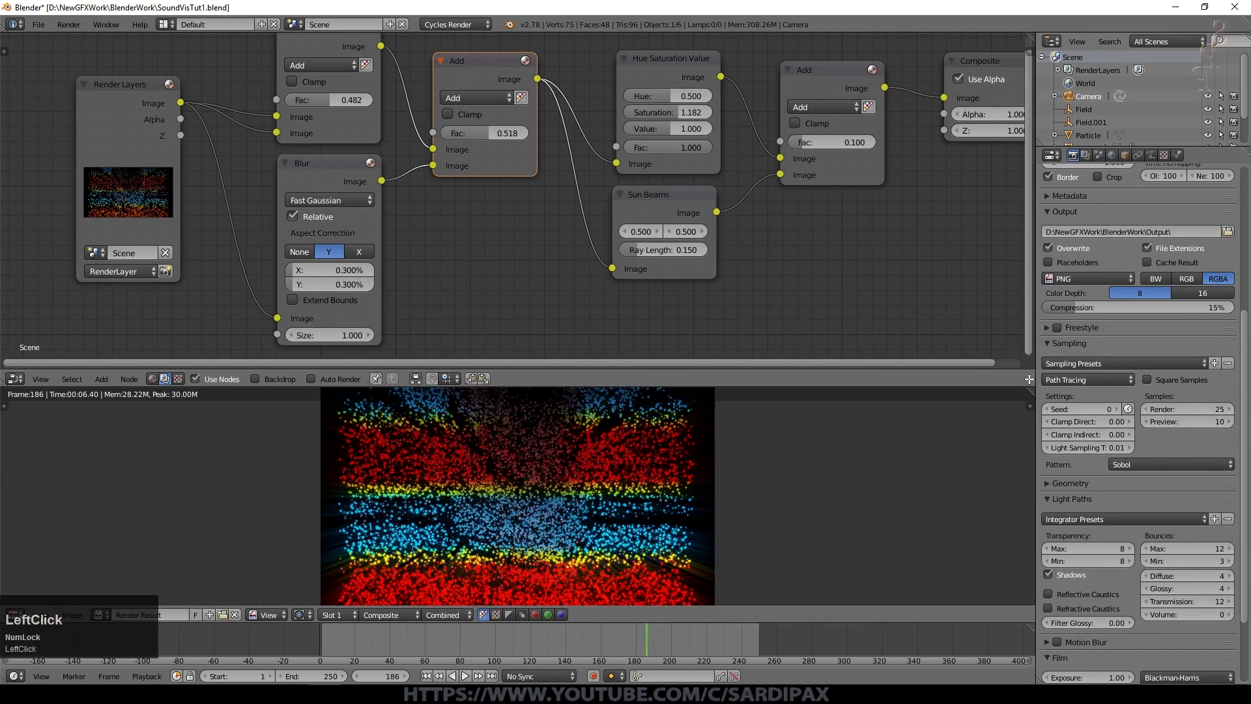
scroll(842, 339, "up", 4)
scroll(842, 339, "down", 2)
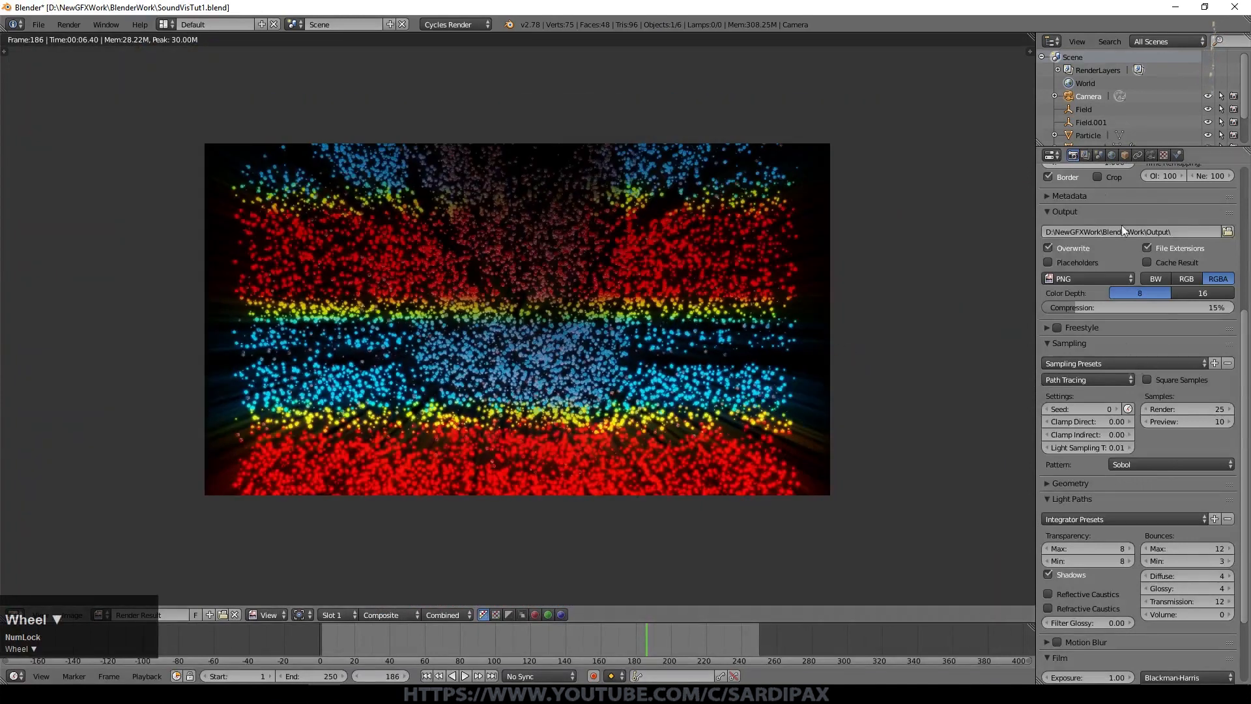
Review the render dimensions and output settings, and move the playhead to frame 2
left_click(1070, 156)
scroll(1089, 315, "up", 6)
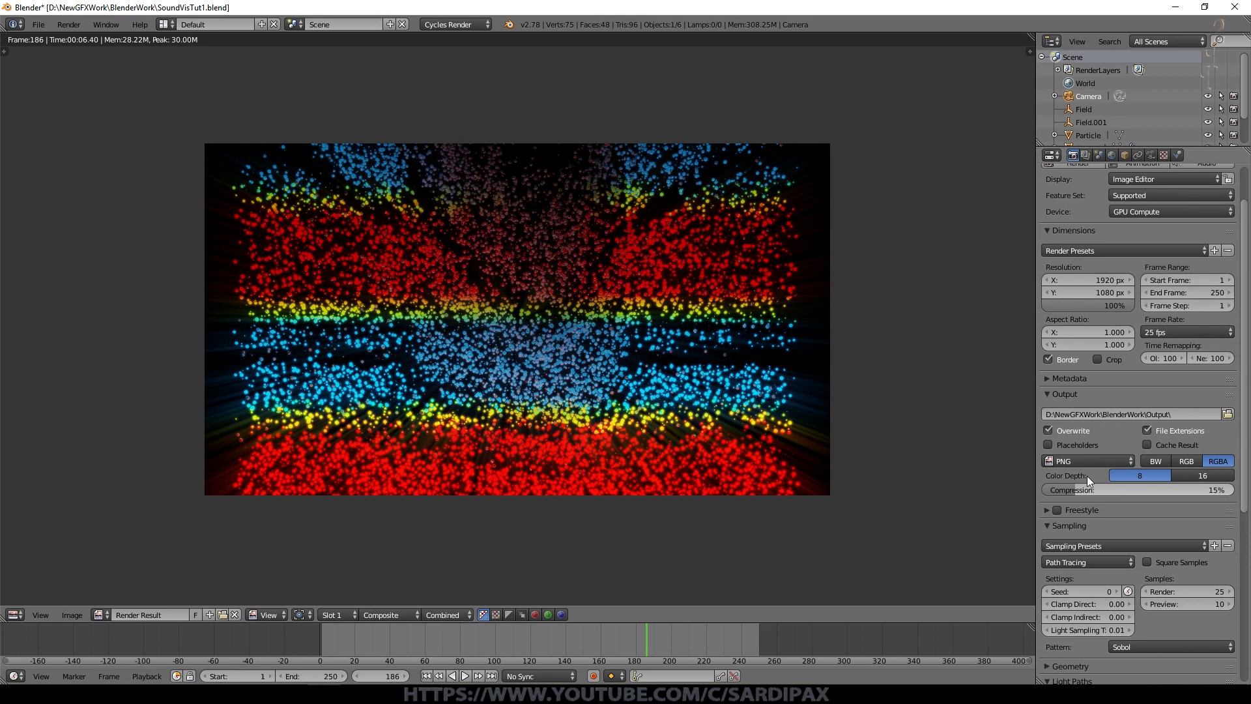
scroll(876, 345, "up", 1)
mouse_move(324, 644)
left_mouse_down()
mouse_move(333, 649)
mouse_move(324, 647)
left_mouse_up()
scroll(915, 424, "up", 1)
scroll(915, 423, "down", 2)
scroll(915, 429, "up", 1)
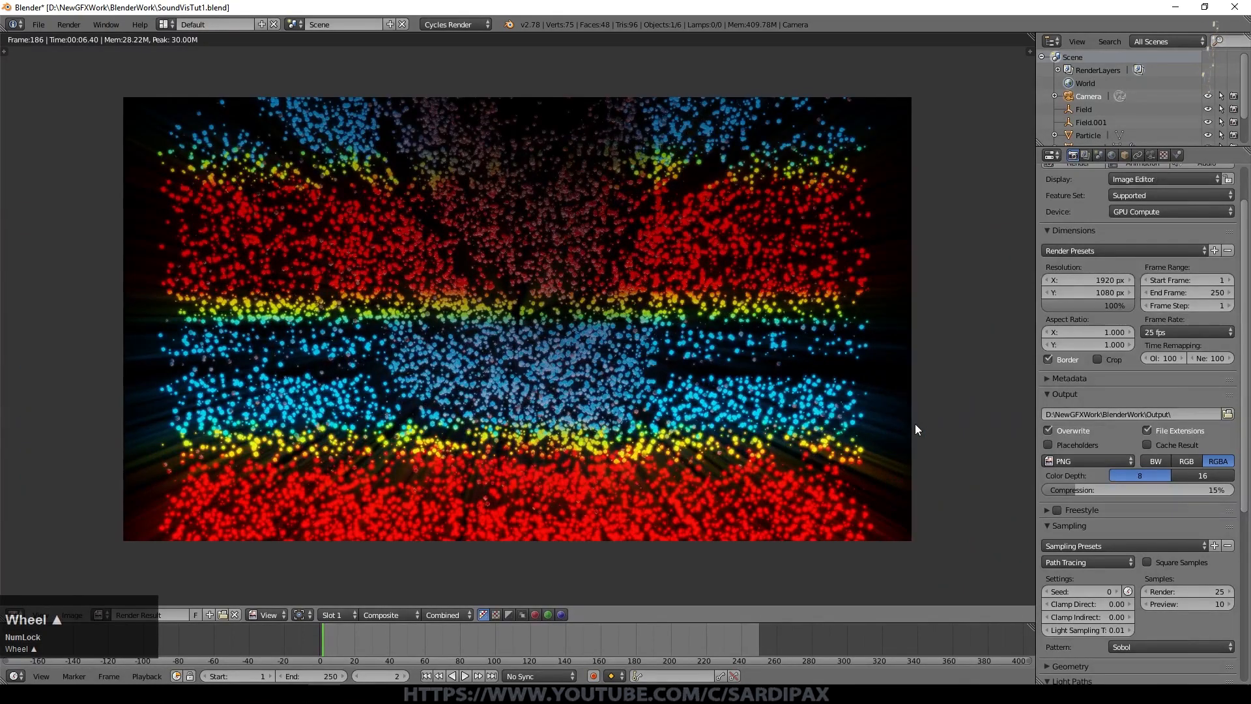